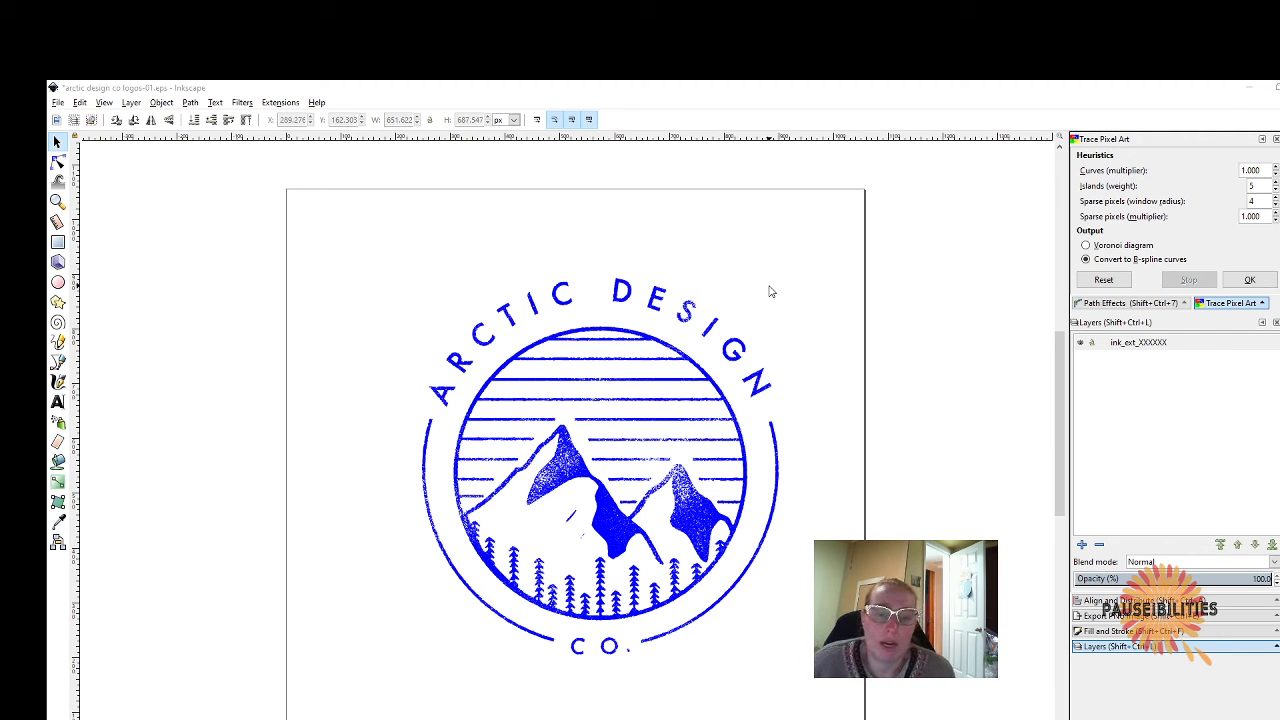
Move the blue Arctic Design logo slightly to the left, to about X 213 px and Y 206 px, and deselect it.
left_click(624, 298)
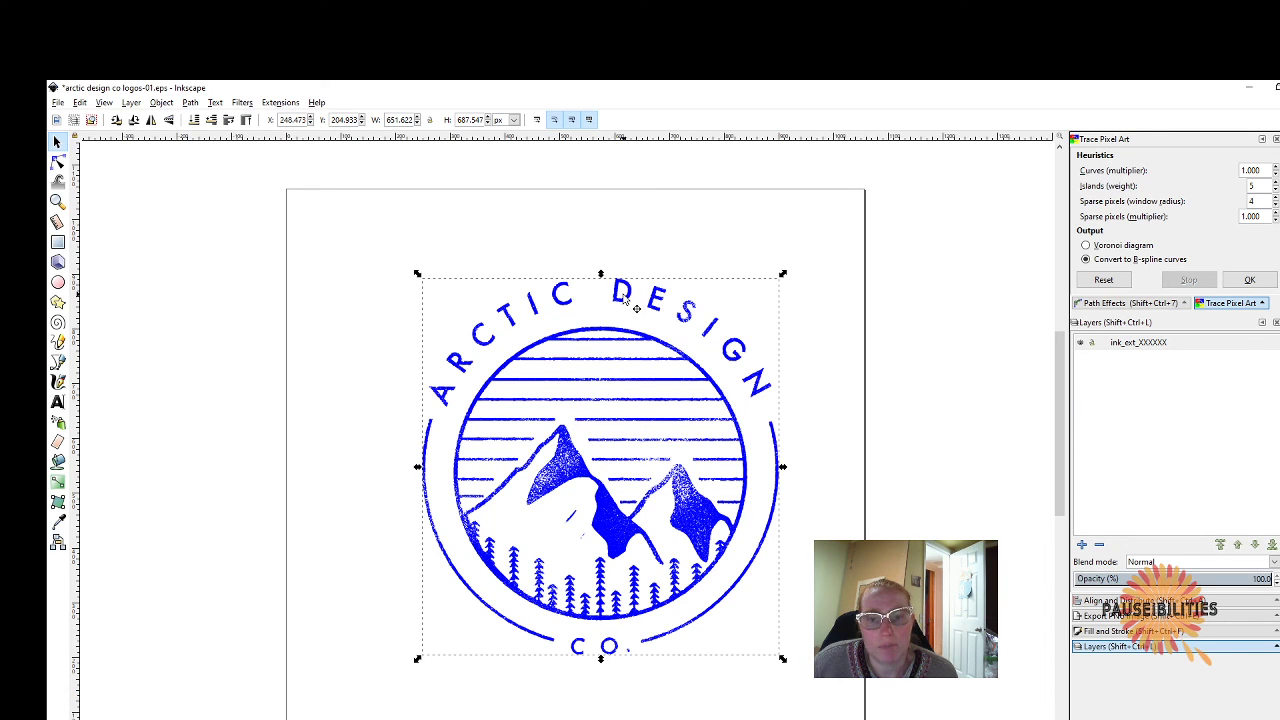
left_click(499, 309)
left_click_drag(499, 309, 489, 311)
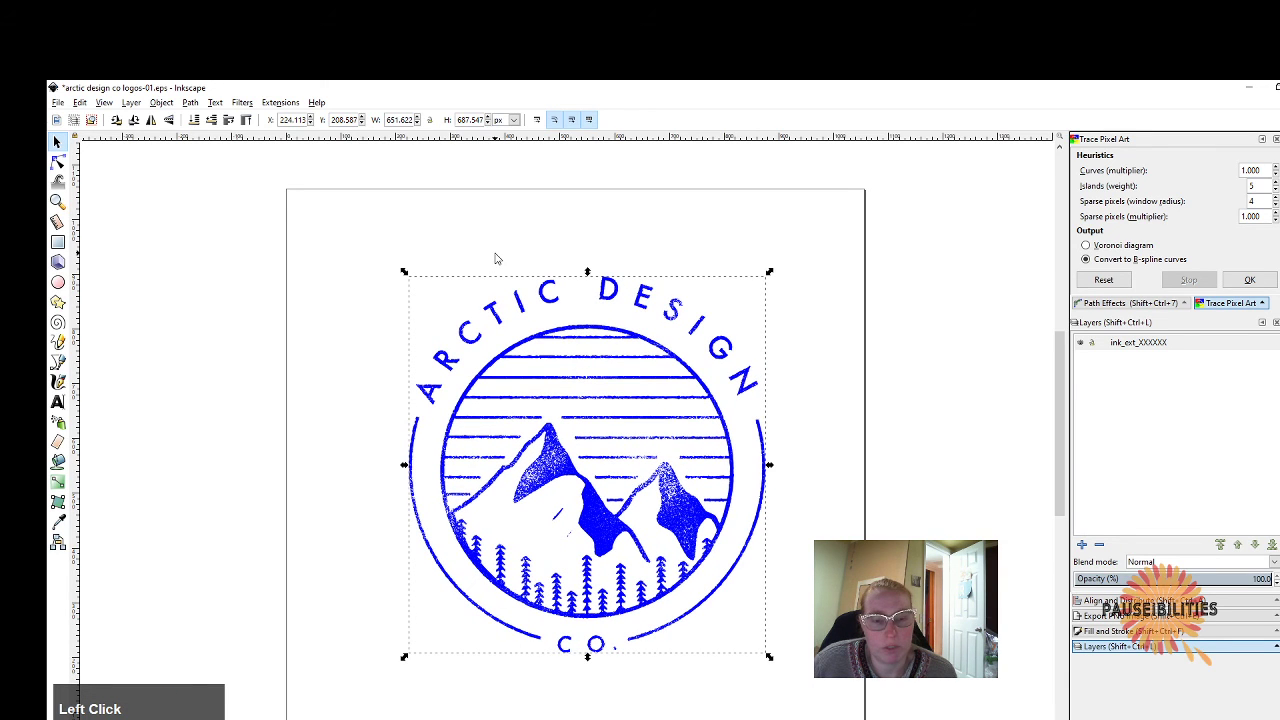
left_click(495, 259)
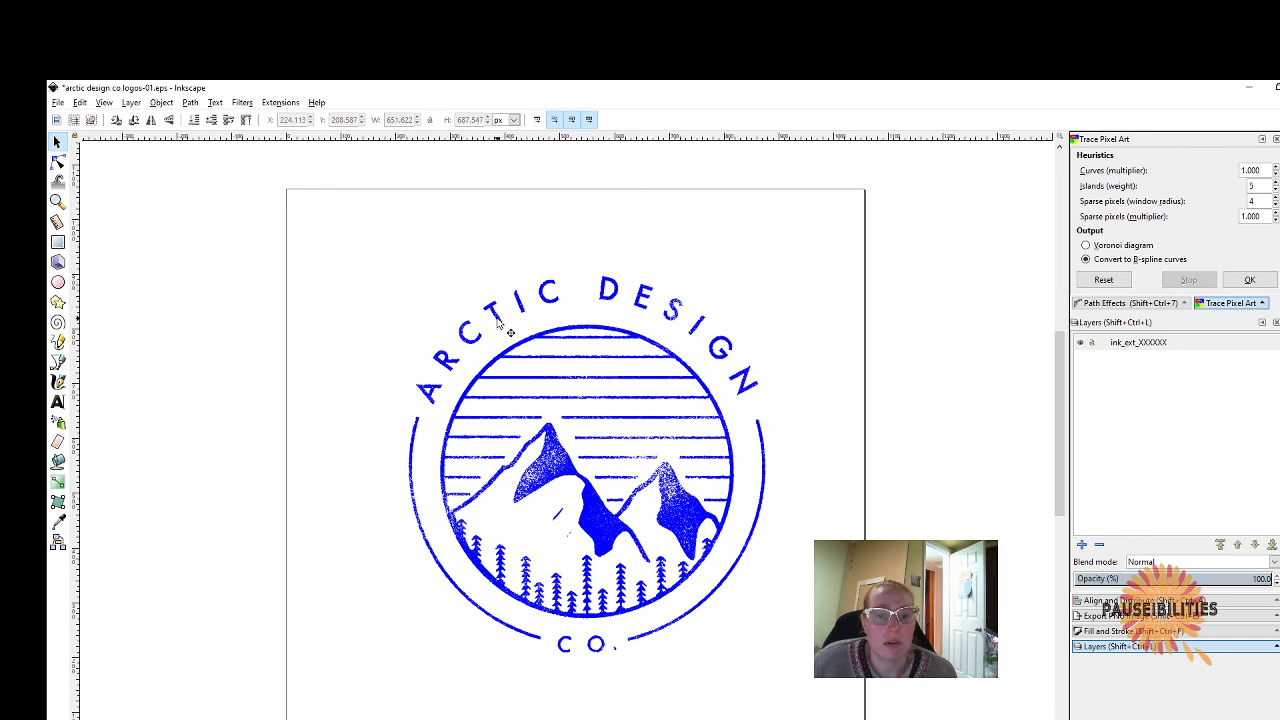
left_click_drag(496, 318, 488, 317)
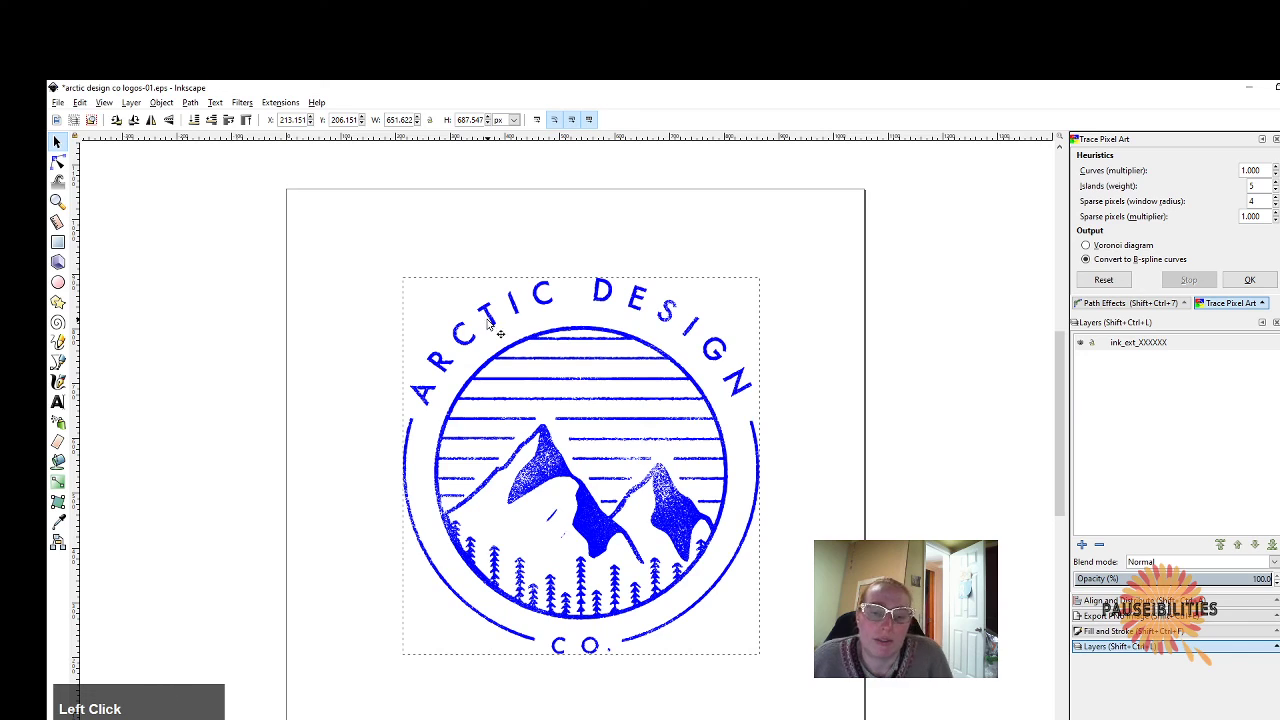
left_click(511, 244)
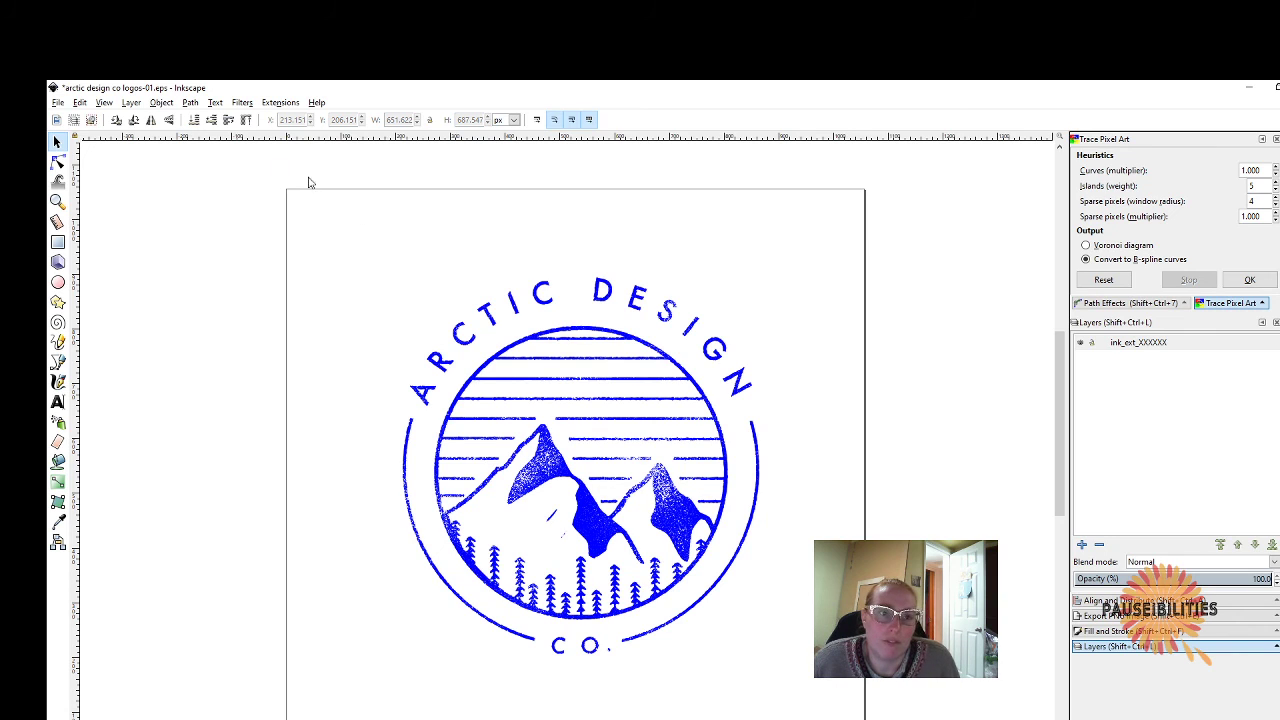
left_click(60, 104)
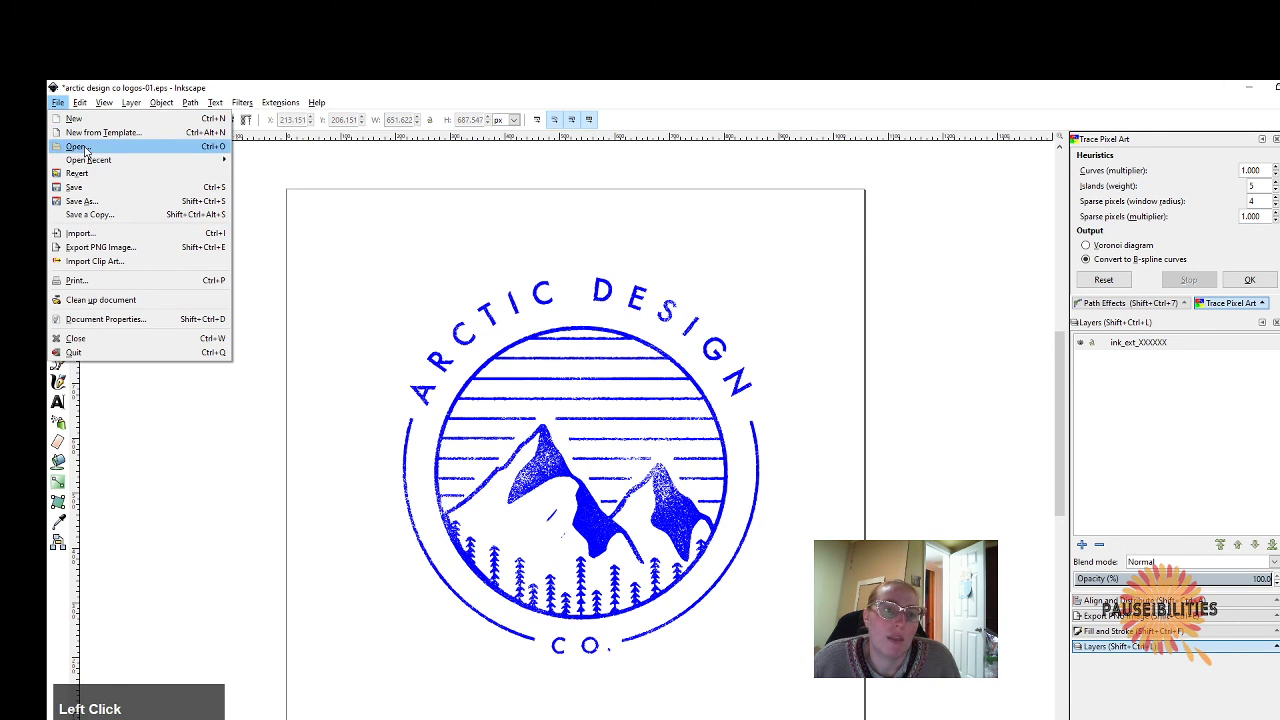
left_click(563, 249)
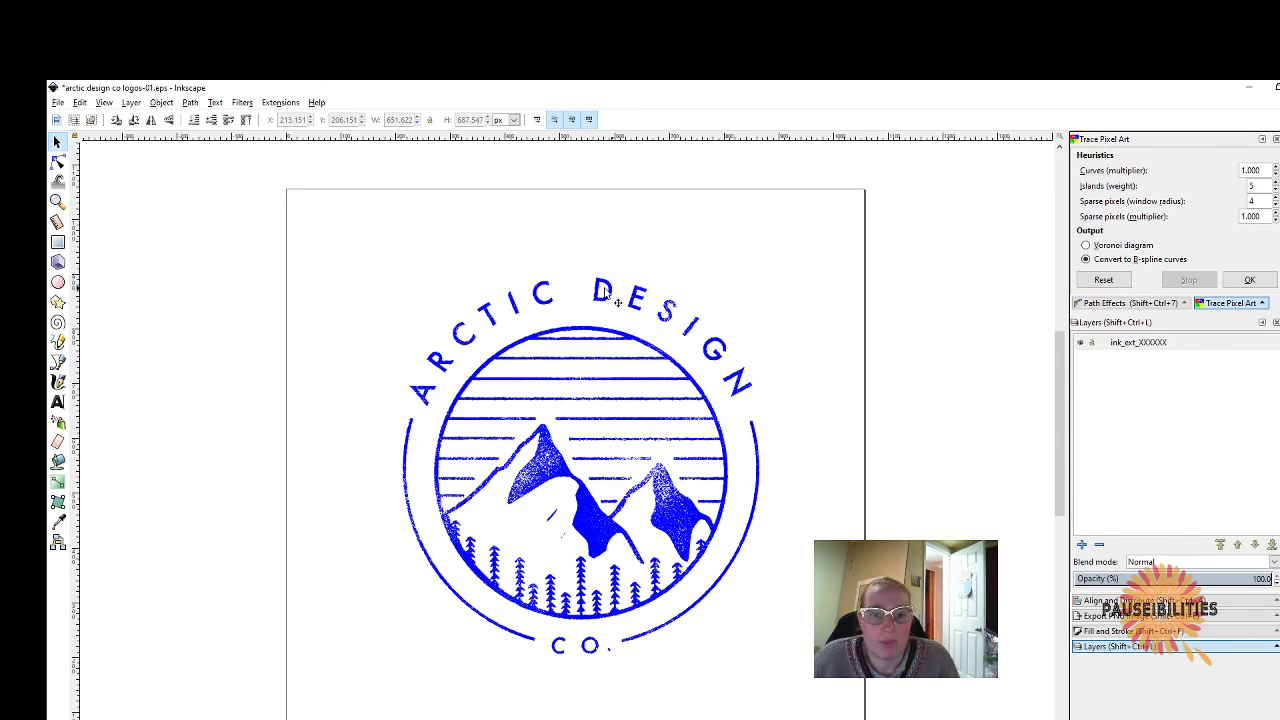
Switch the document's display mode to Outline.
scroll(614, 360, "up", 3, "ctrl")
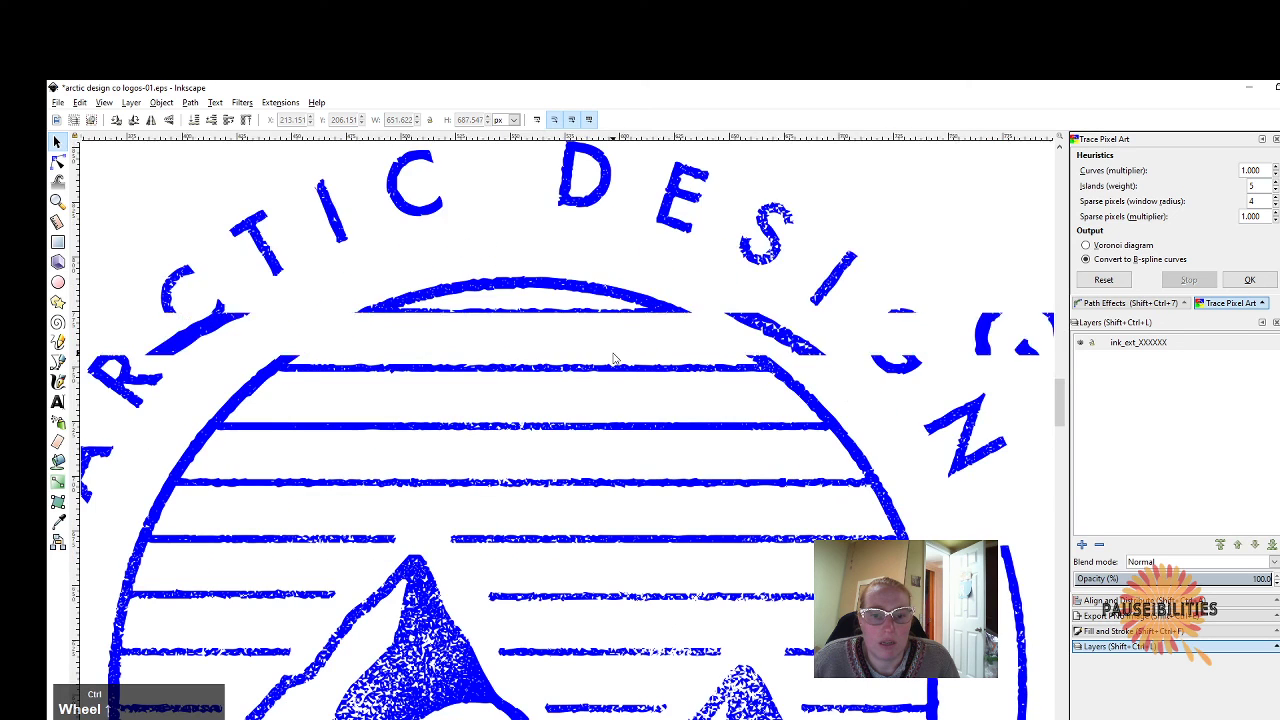
scroll(614, 360, "up", 3, "ctrl")
scroll(611, 358, "down", 1)
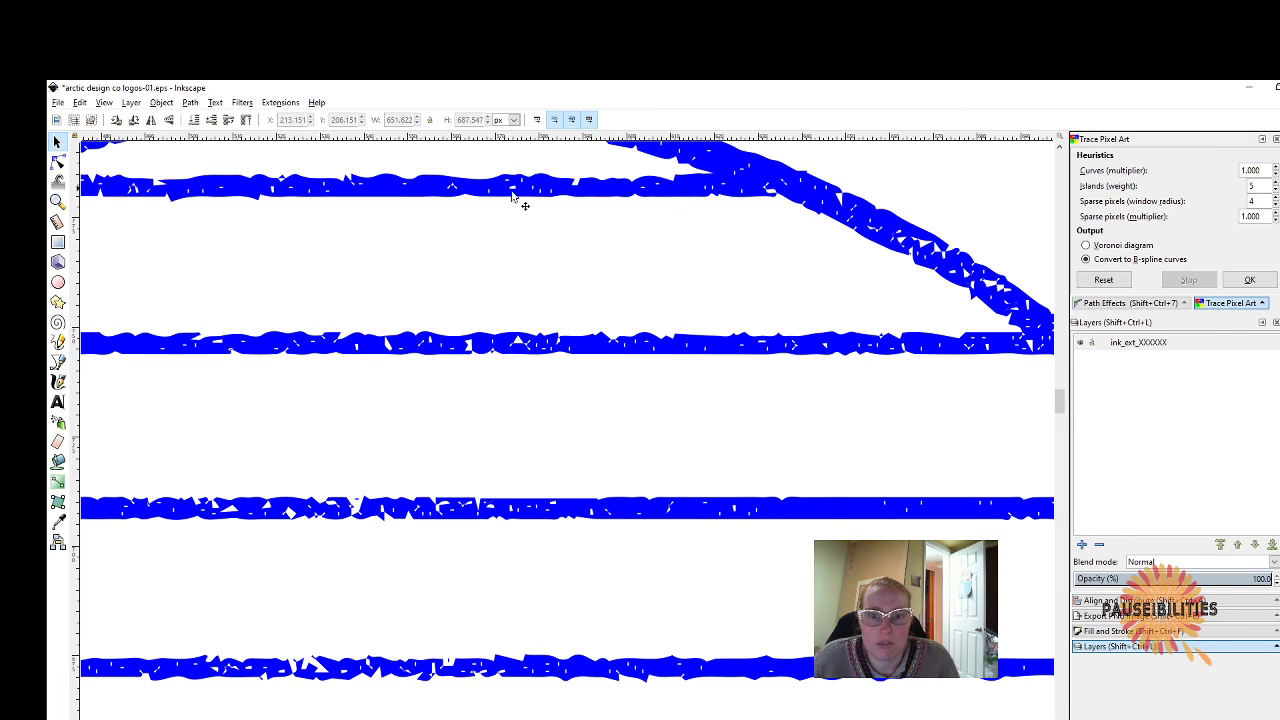
left_click(88, 105)
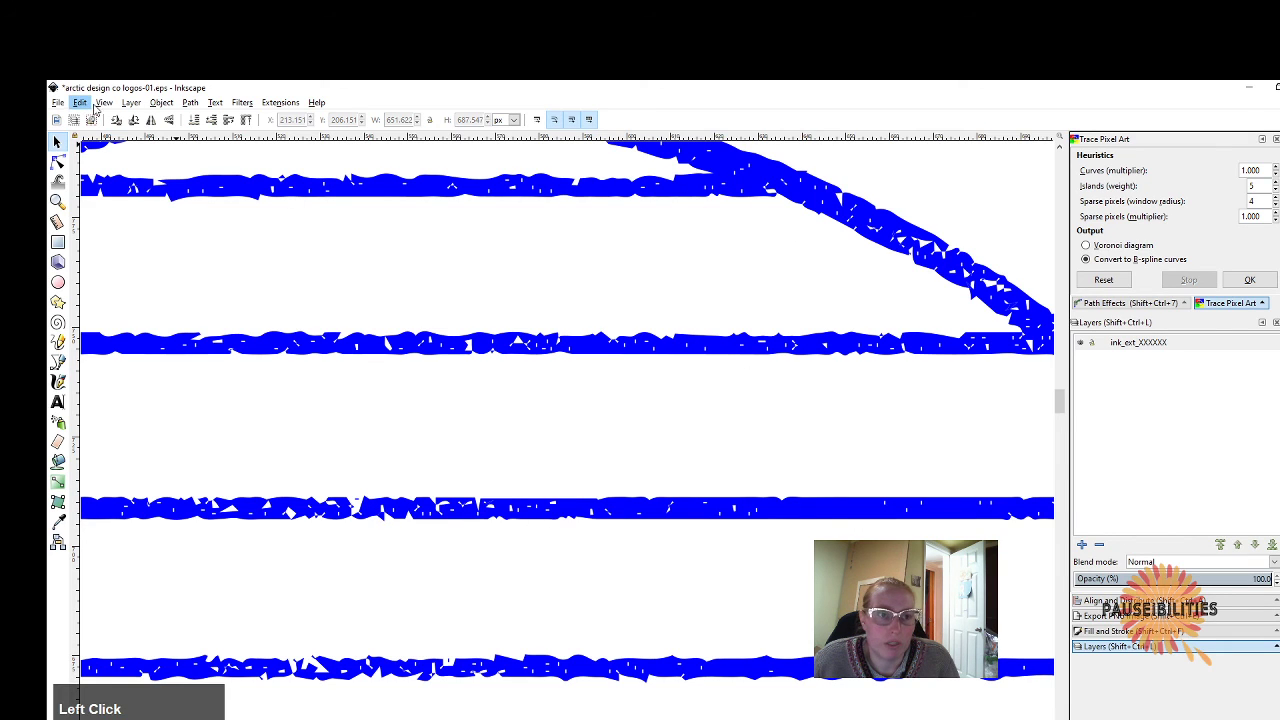
left_click(101, 104)
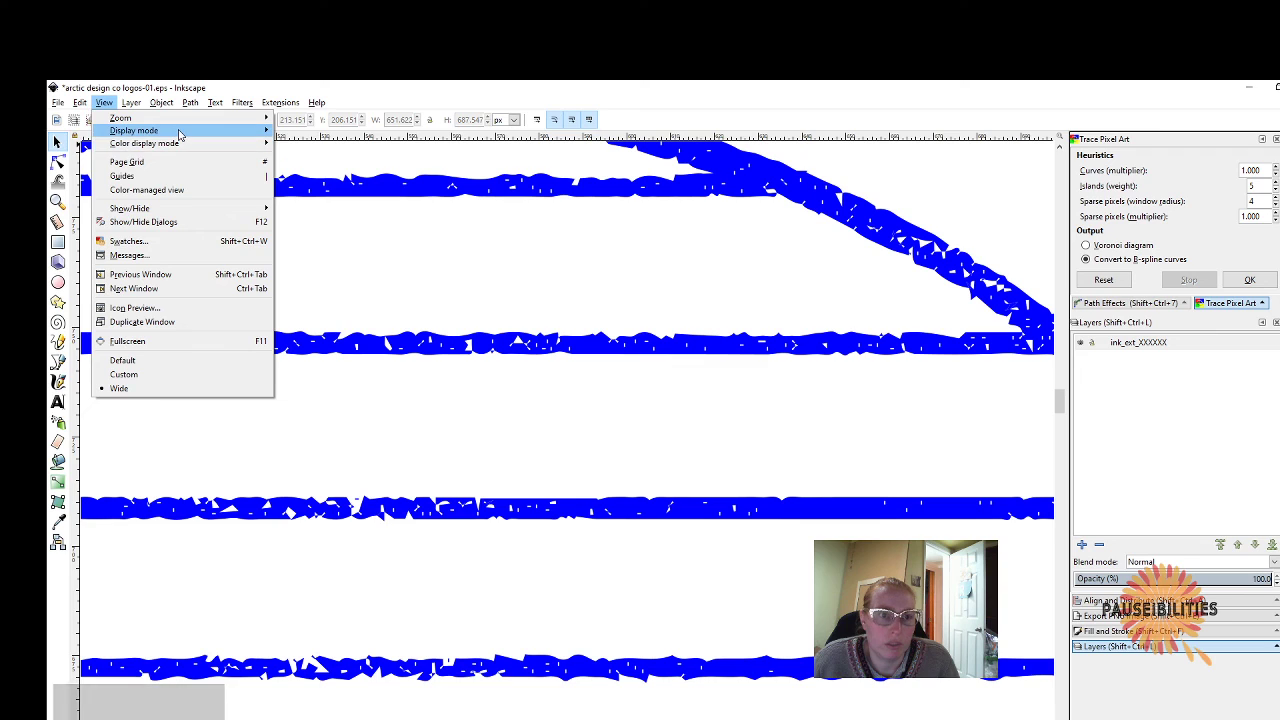
mouse_move(182, 133)
left_click(307, 177)
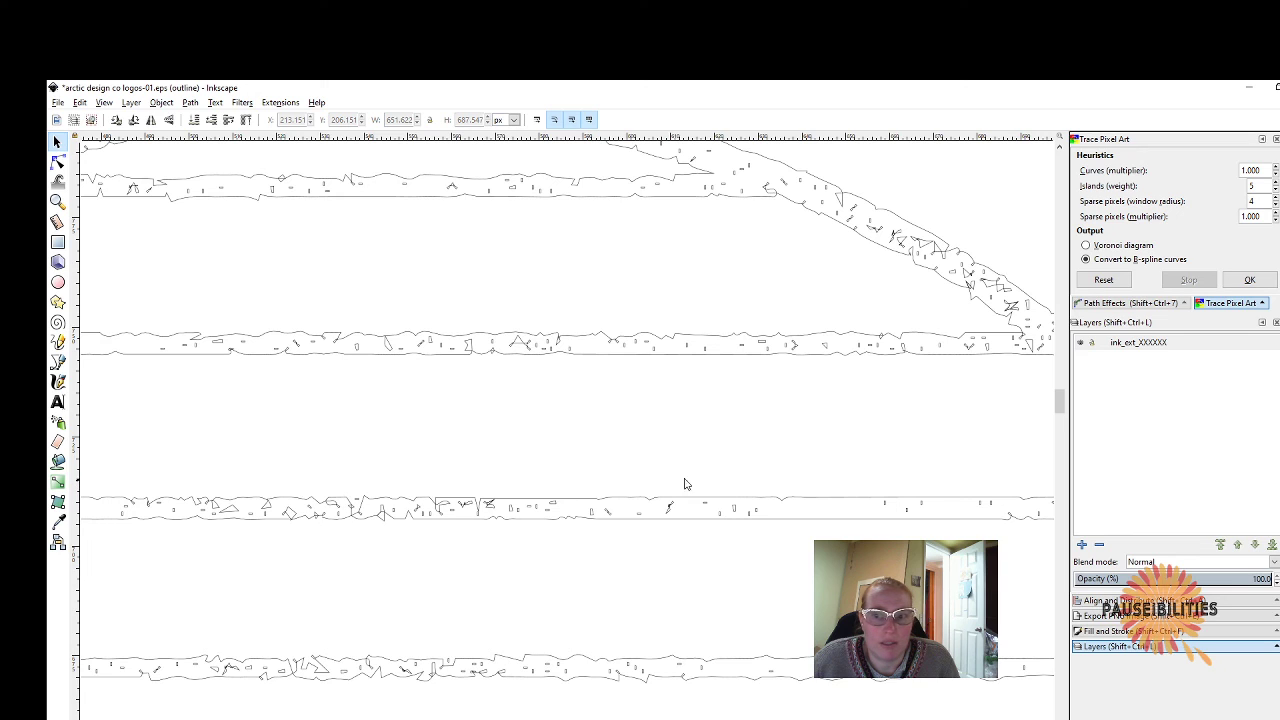
Show the path nodes of the logo's inner circle and horizontal lines with the node tool.
left_click(738, 178)
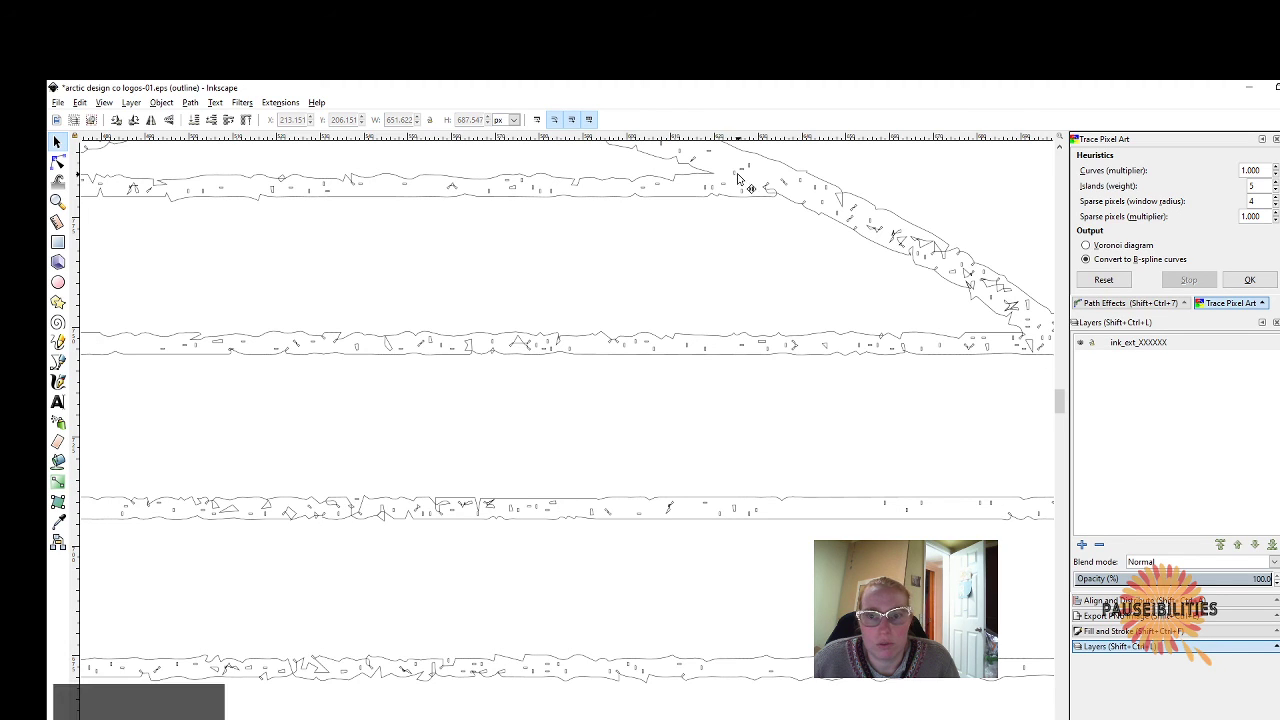
left_click(57, 161)
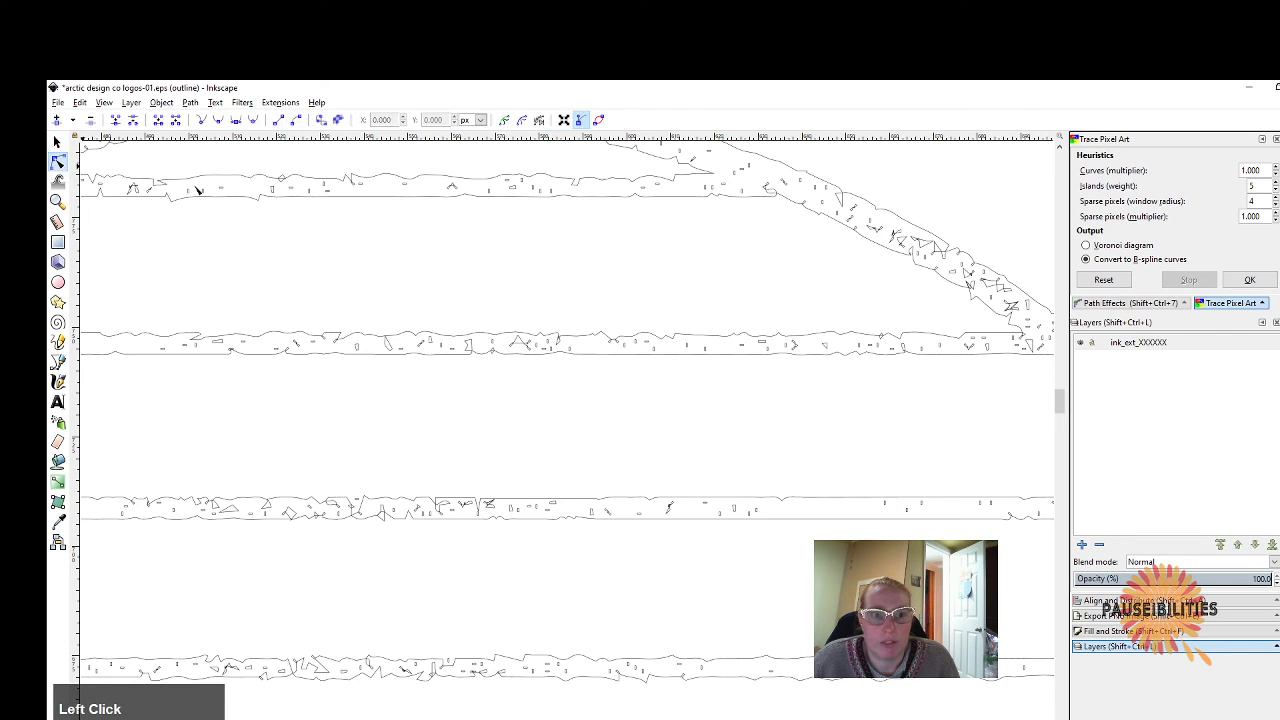
left_click(279, 195)
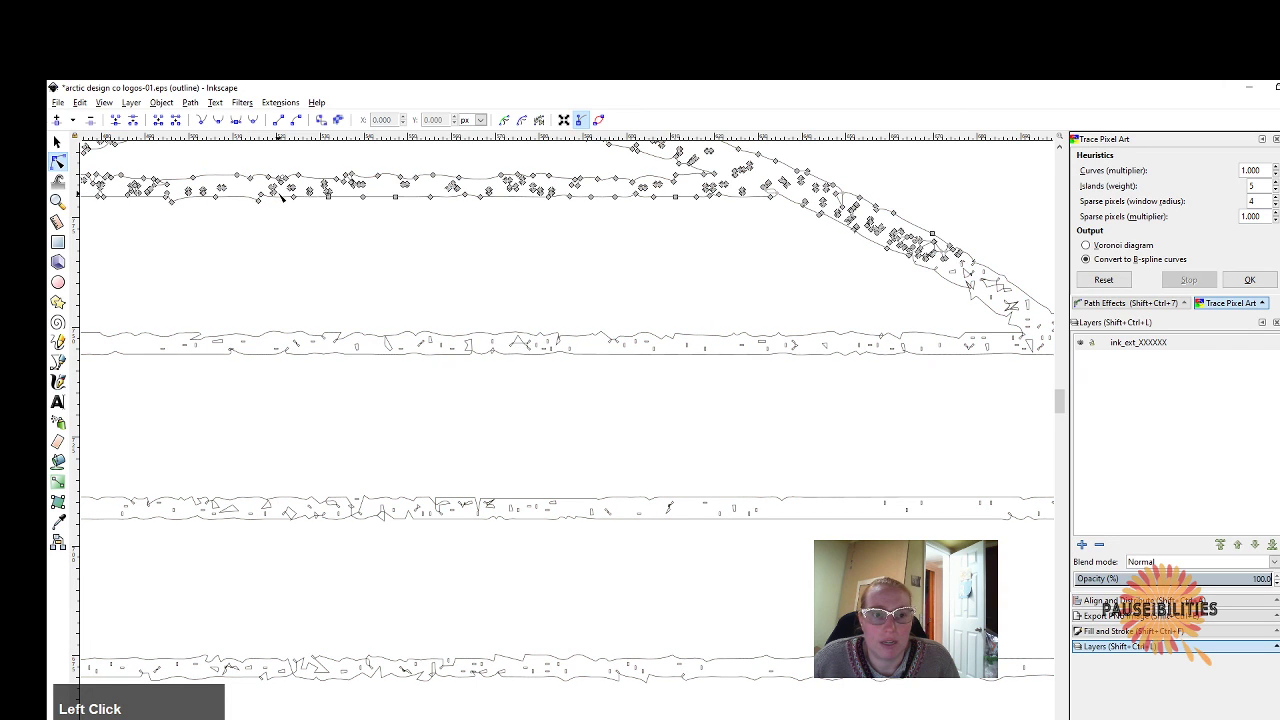
Examine how densely the nodes are packed across the logo's circle, lines, mountains and trees.
scroll(312, 240, "down", 1, "ctrl")
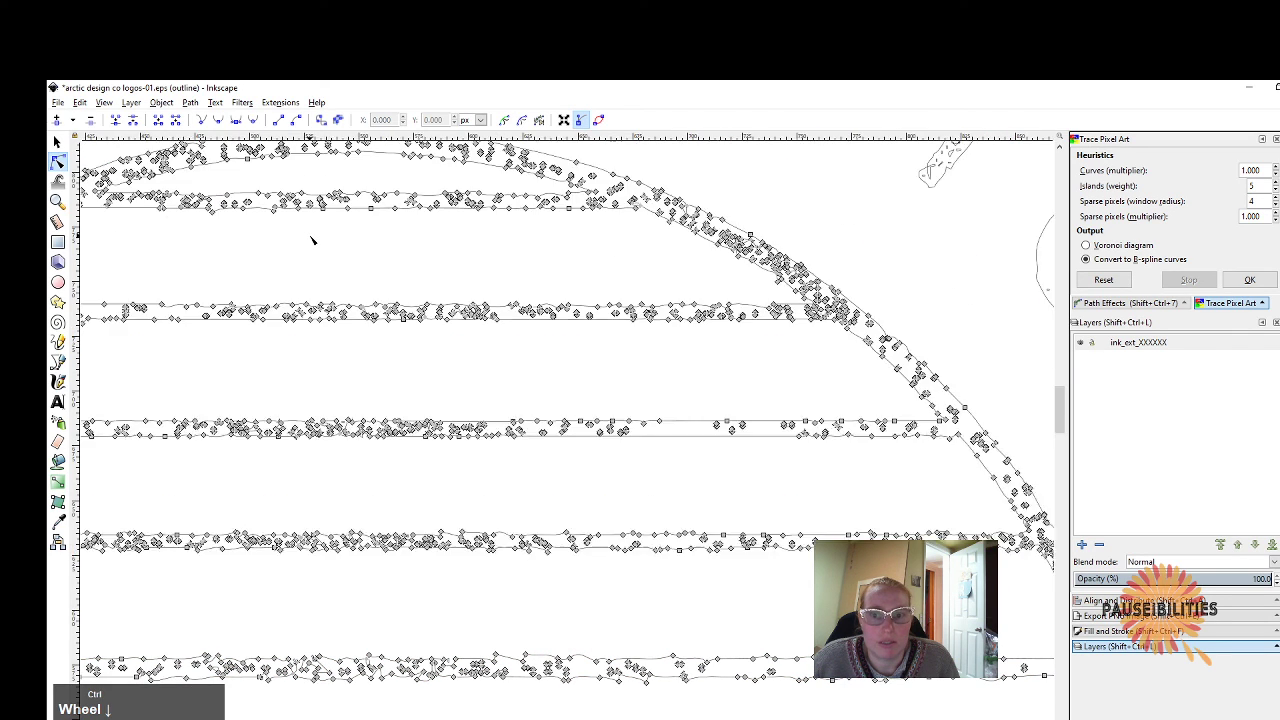
scroll(312, 240, "down", 1, "ctrl")
scroll(312, 240, "down", 4)
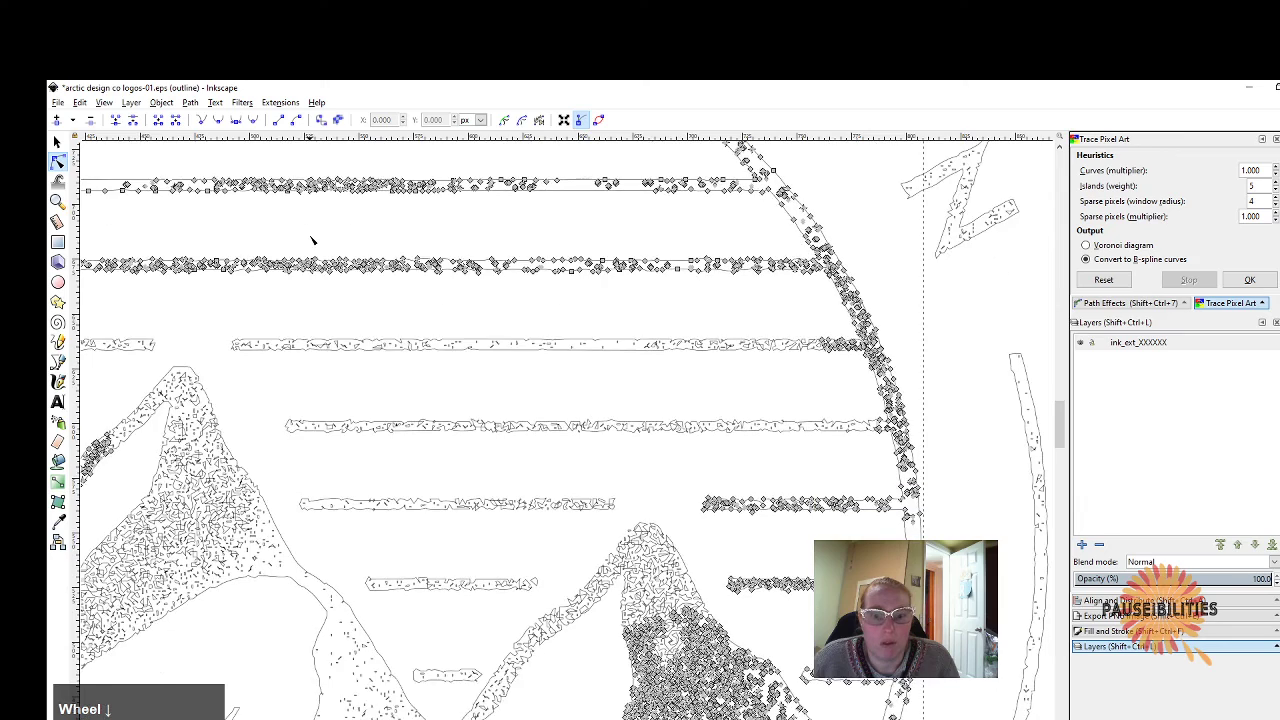
scroll(312, 240, "down", 2, "ctrl")
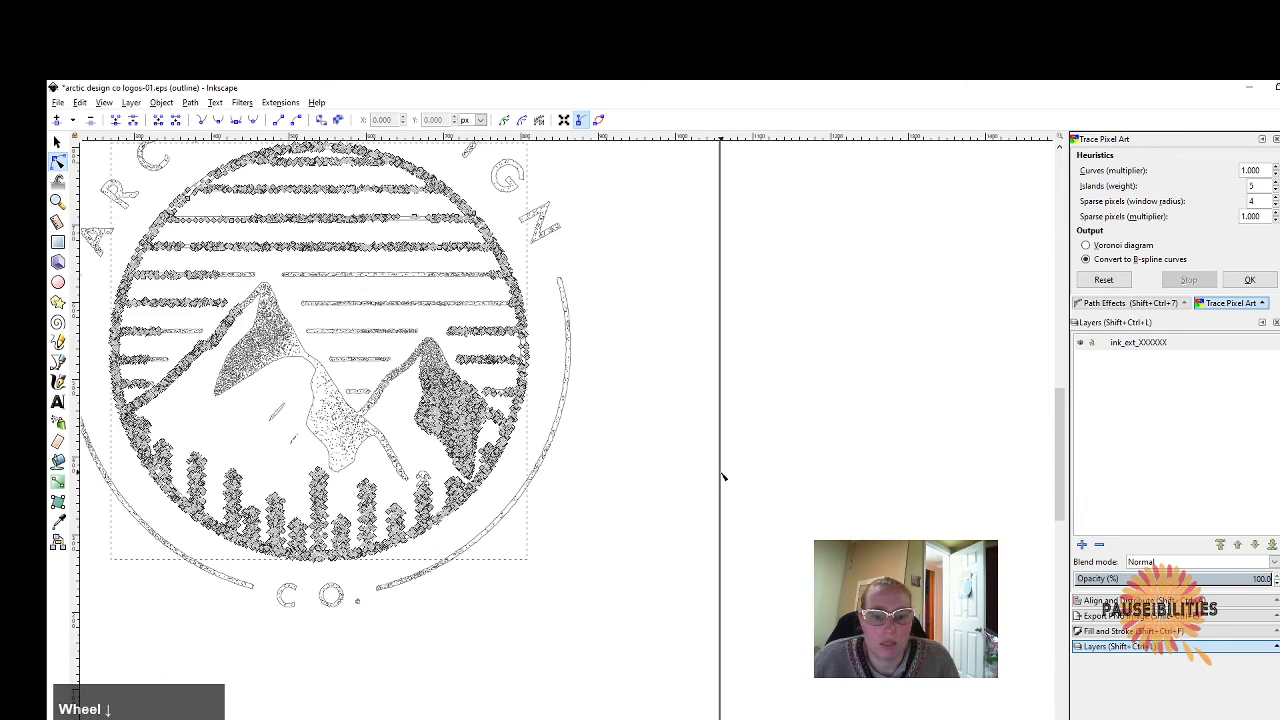
left_click_drag(632, 719, 594, 719)
scroll(494, 613, "up", 3)
scroll(494, 613, "up", 1)
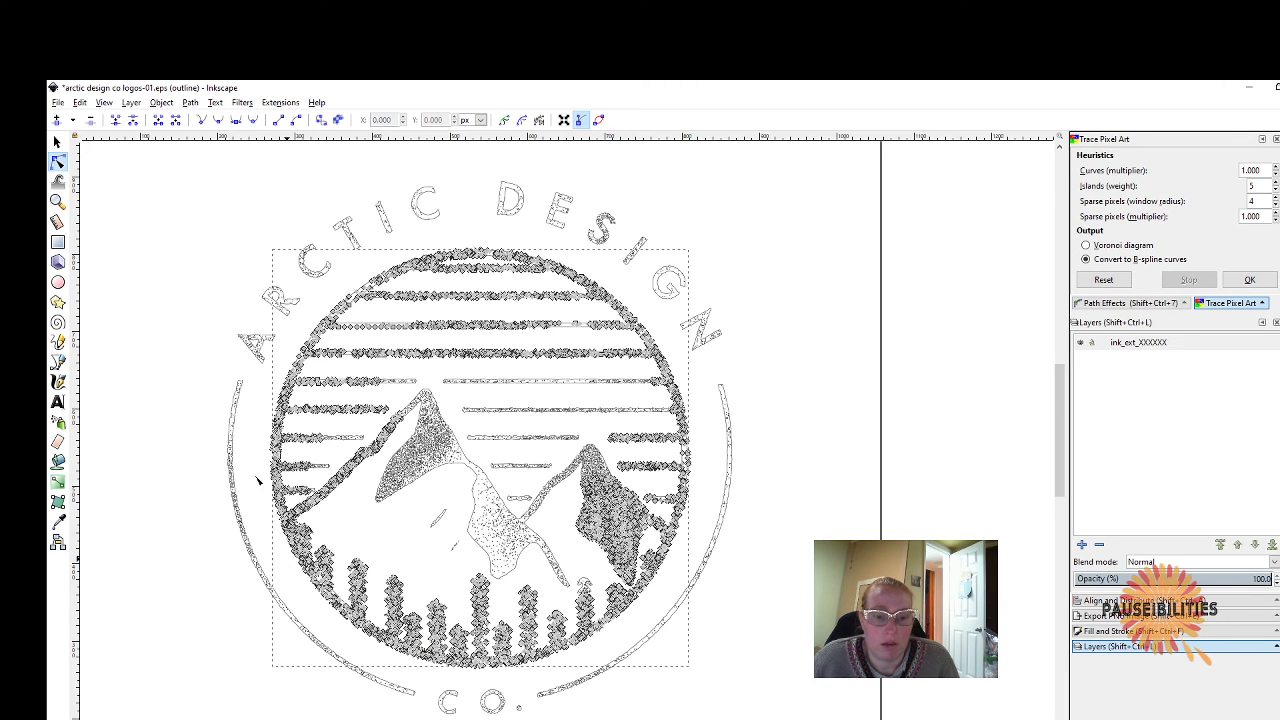
scroll(219, 398, "up", 1)
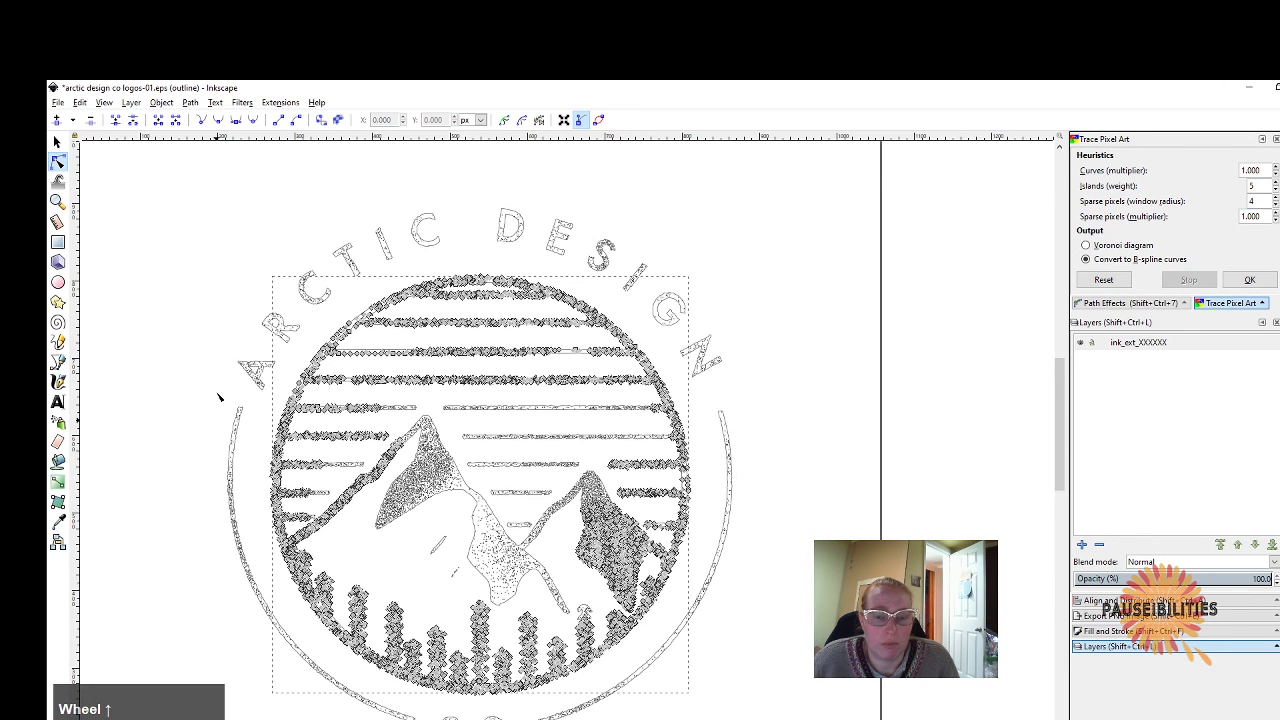
scroll(424, 410, "up", 3)
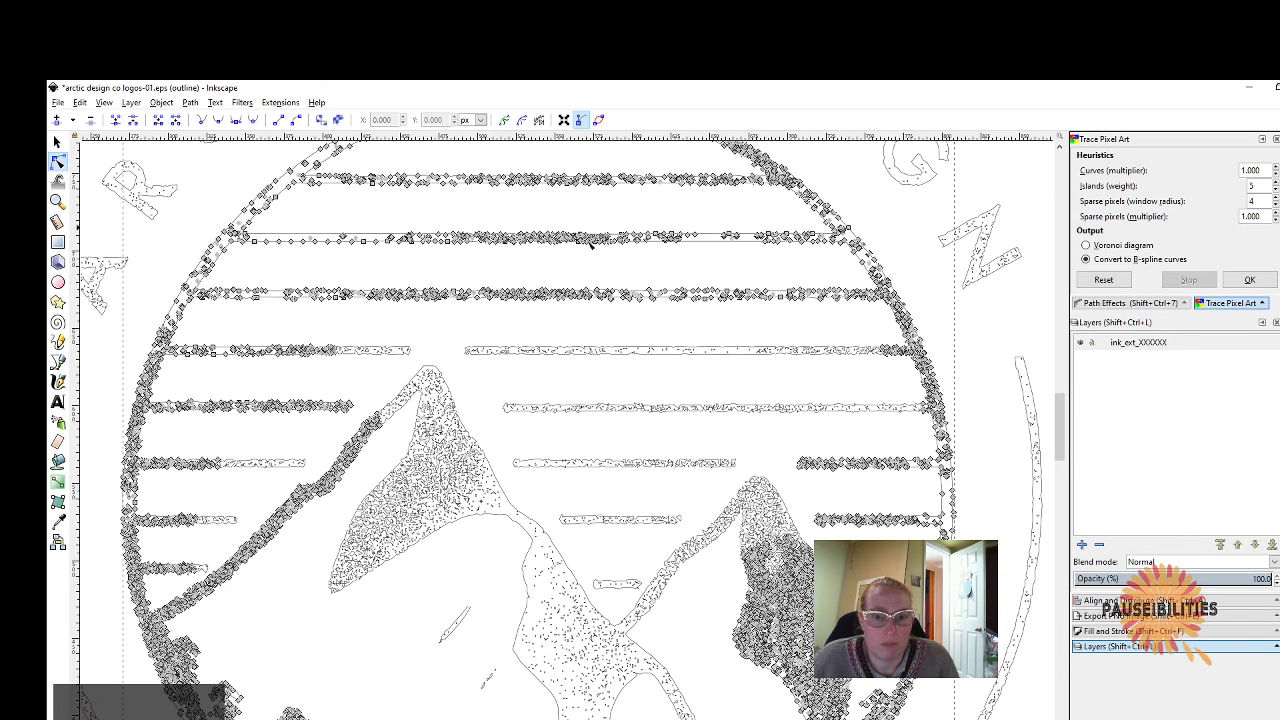
scroll(630, 478, "down", 3)
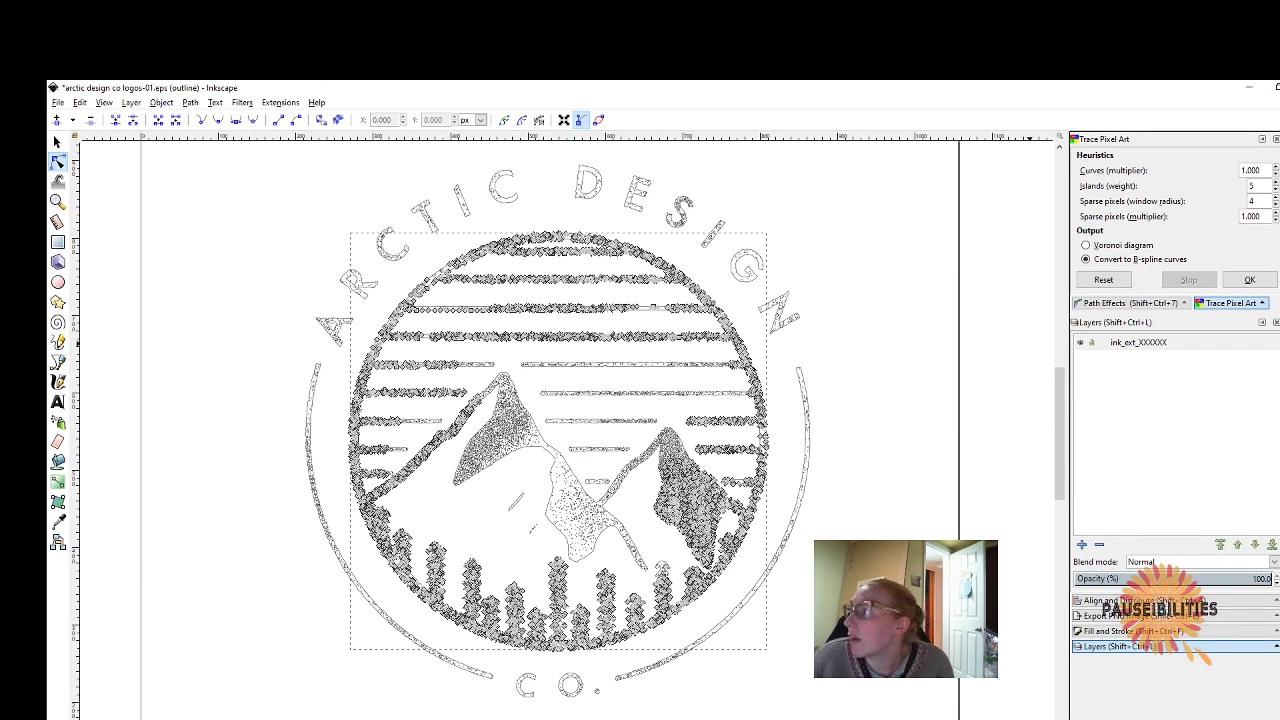
scroll(1030, 343, "down", 1)
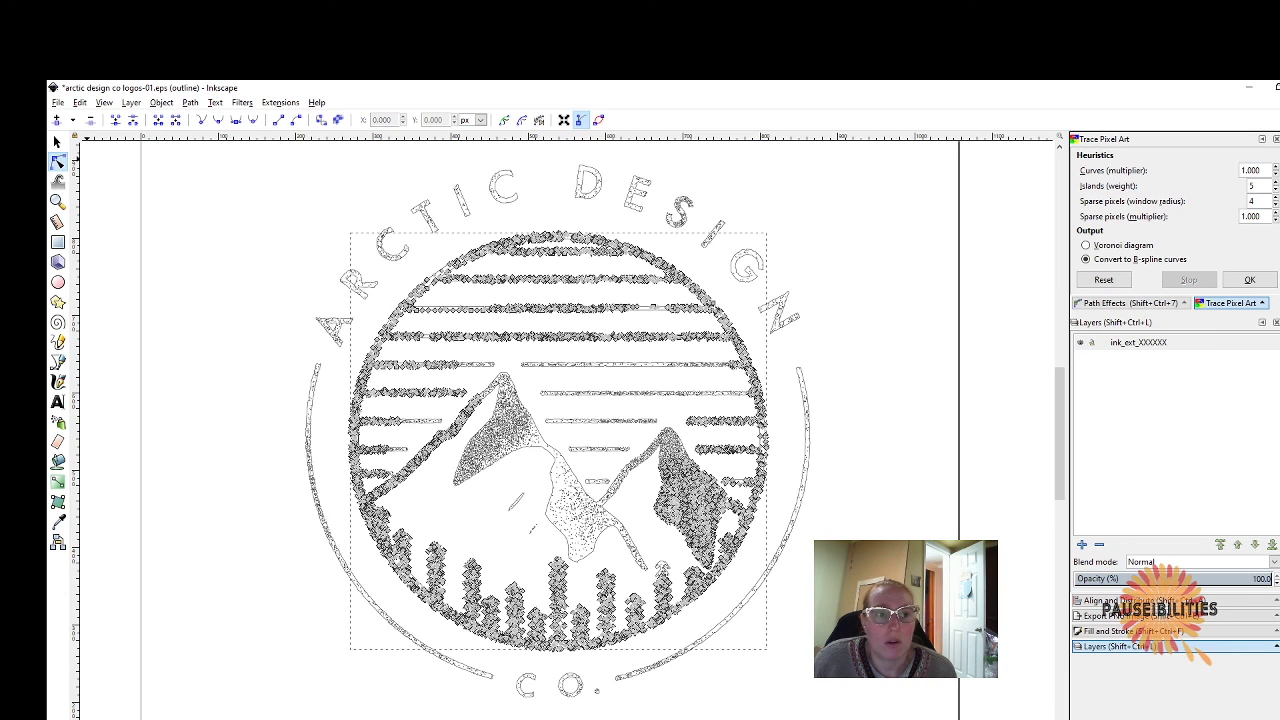
Select the whole logo and apply Simplify to its paths.
left_click(57, 142)
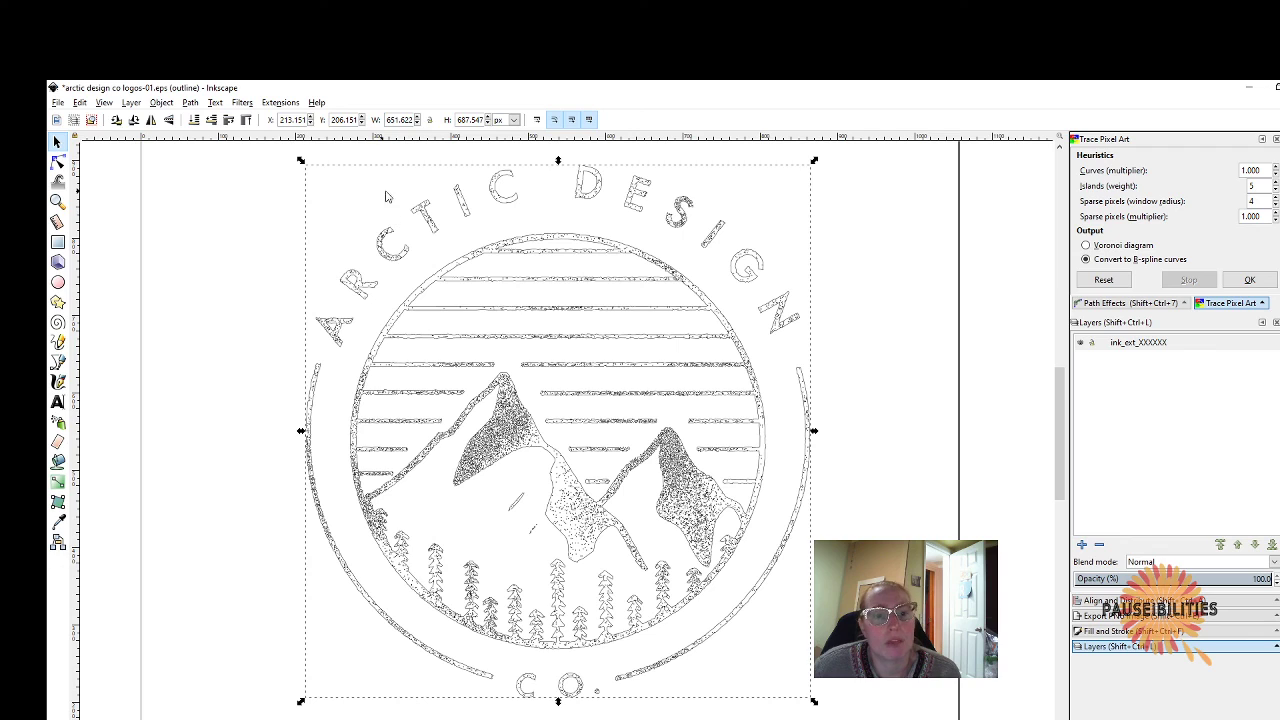
left_click(191, 105)
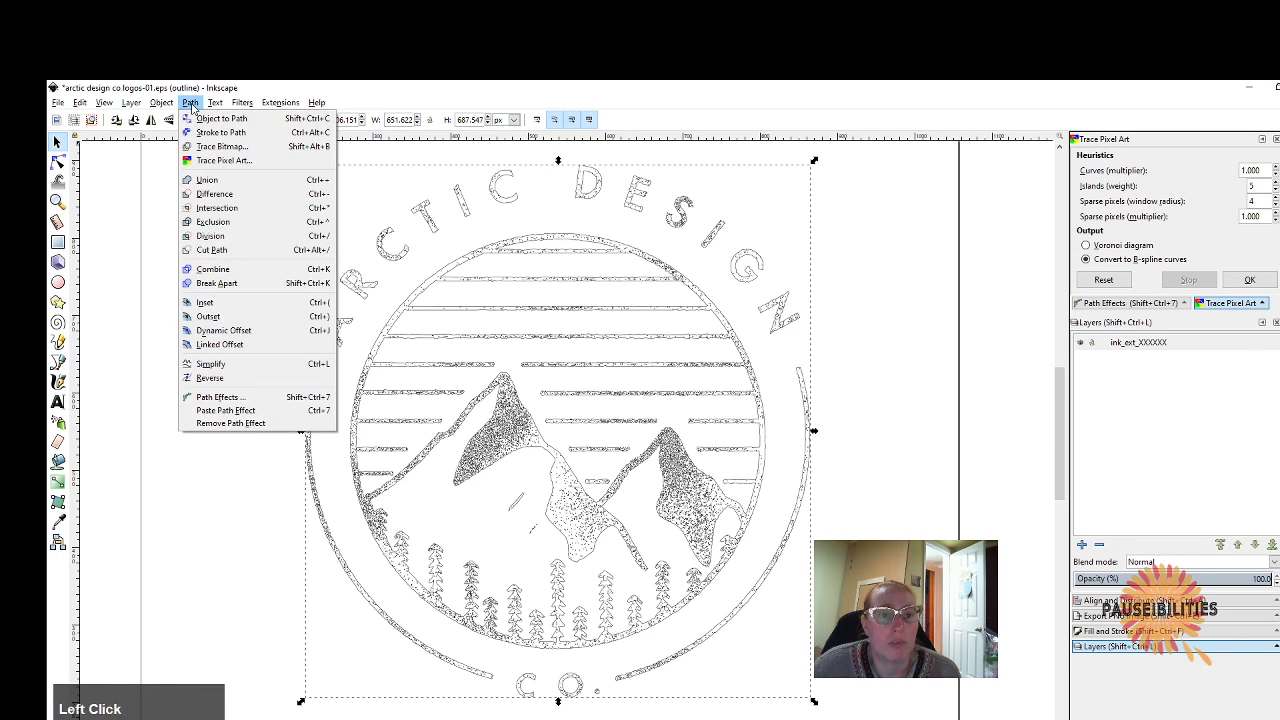
left_click(240, 364)
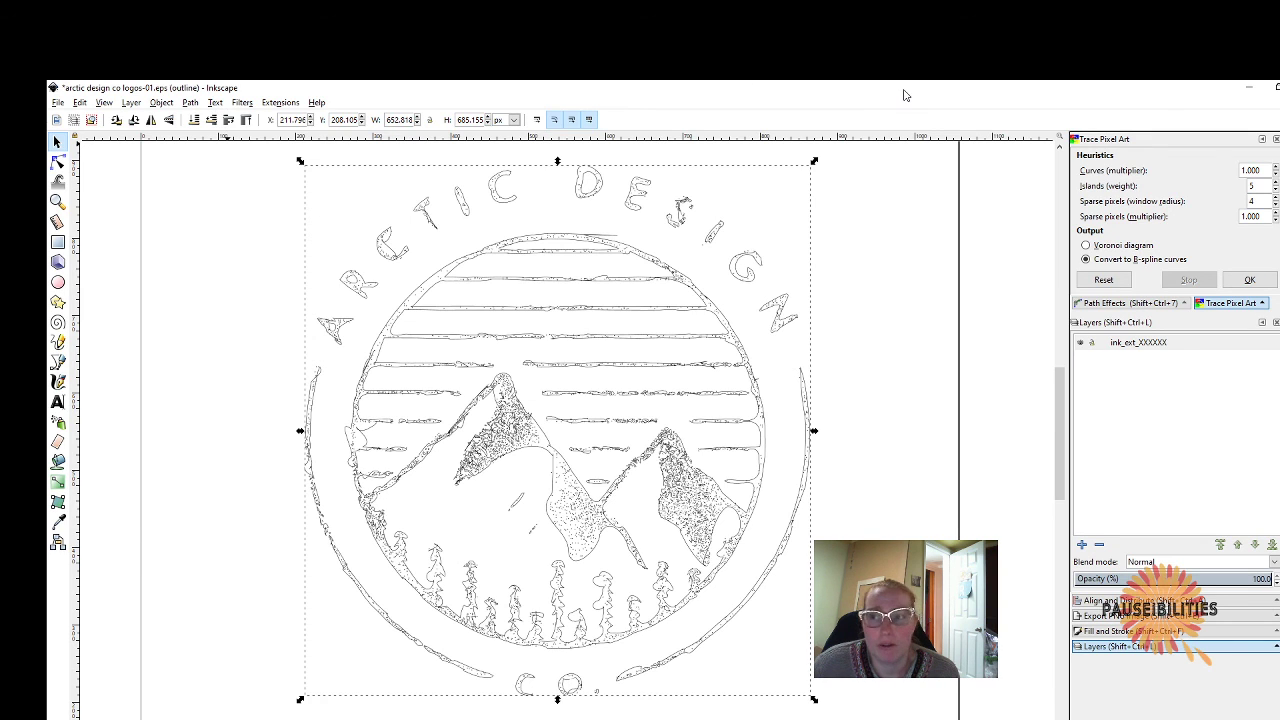
Minimize the outlined logo document and switch to the bunny.svg document in Inkscape.
left_click(1251, 89)
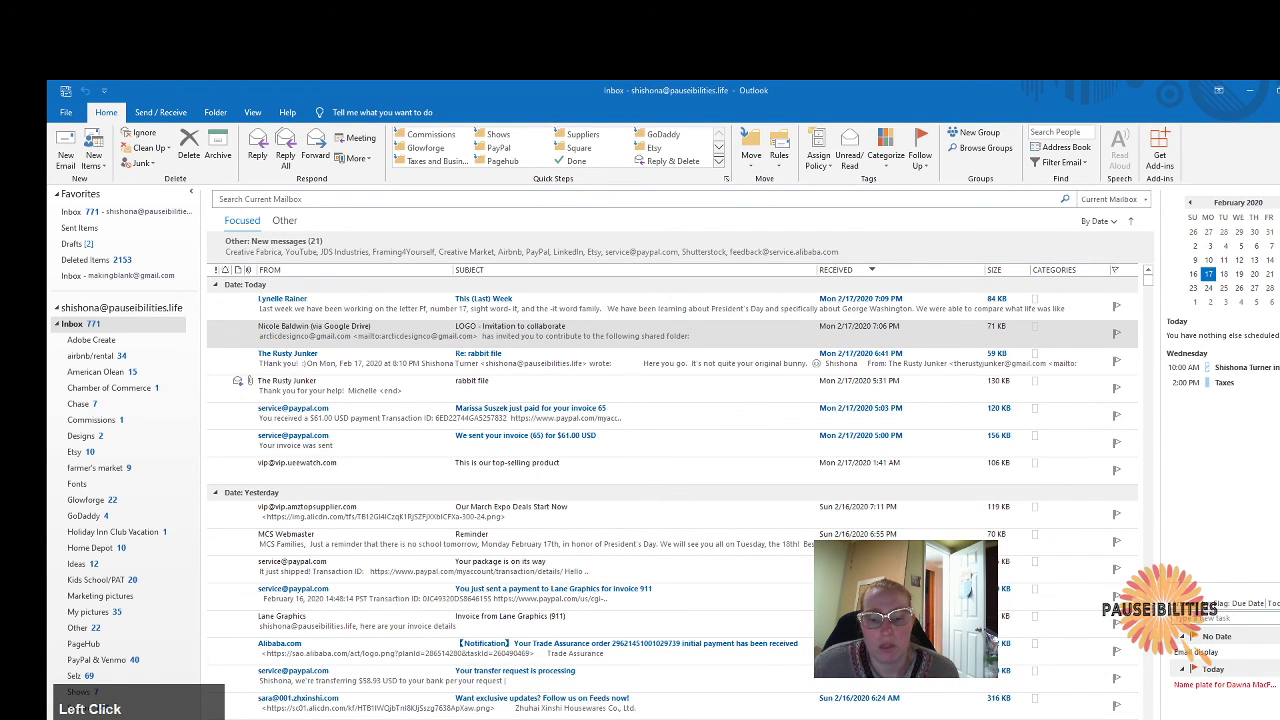
mouse_move(620, 719)
left_click(685, 710)
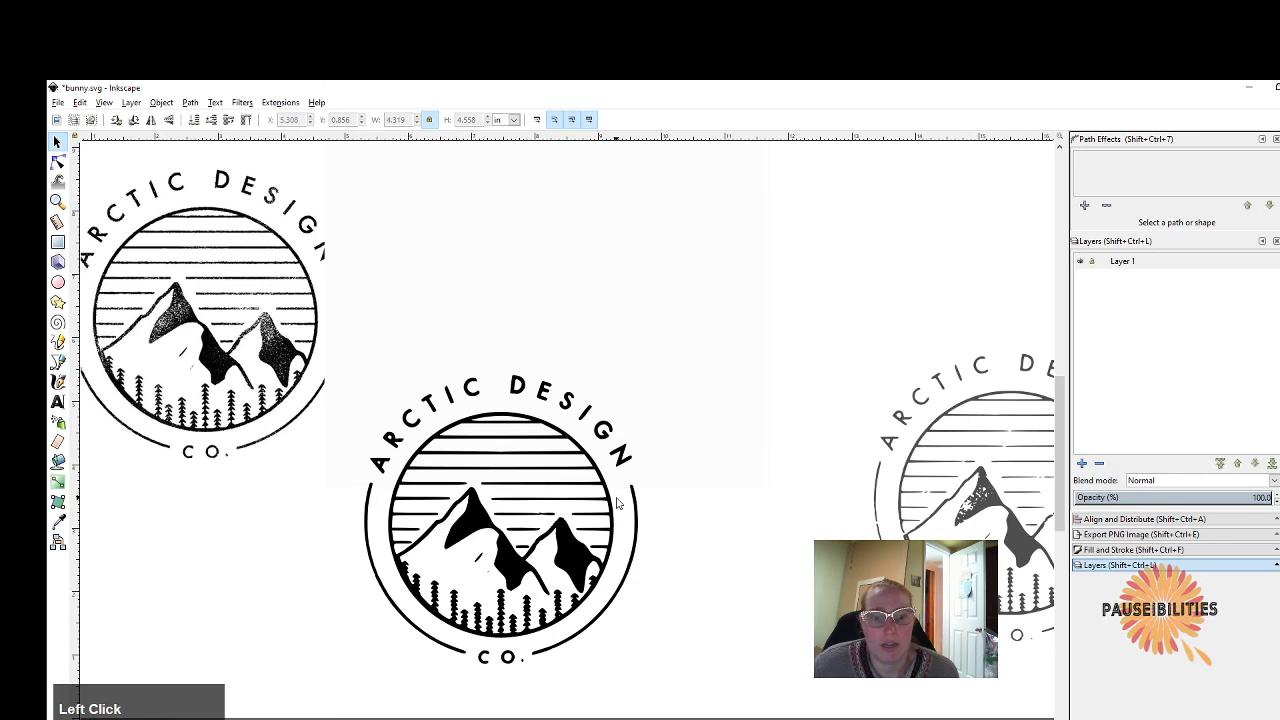
Move the solid black logo aside to about X 15.75 in and Y -1.81 in, clear of the textured logo.
scroll(670, 640, "left", 5)
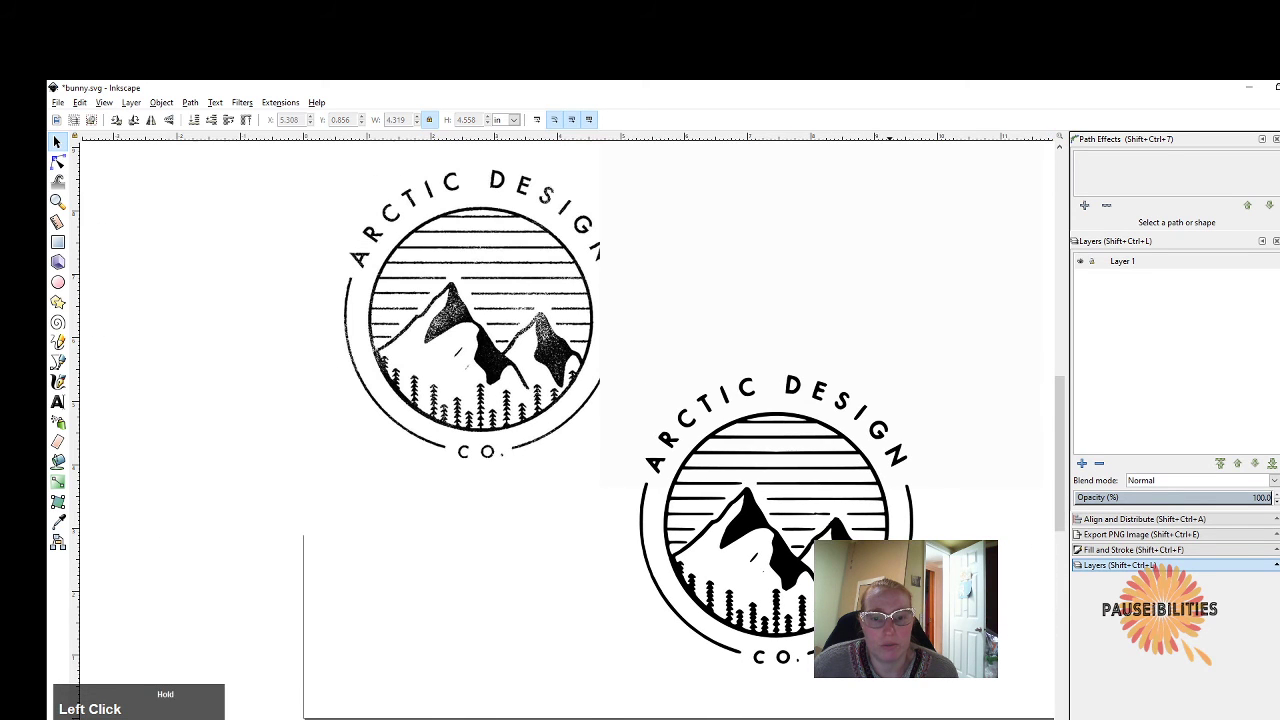
left_click_drag(751, 537, 967, 688)
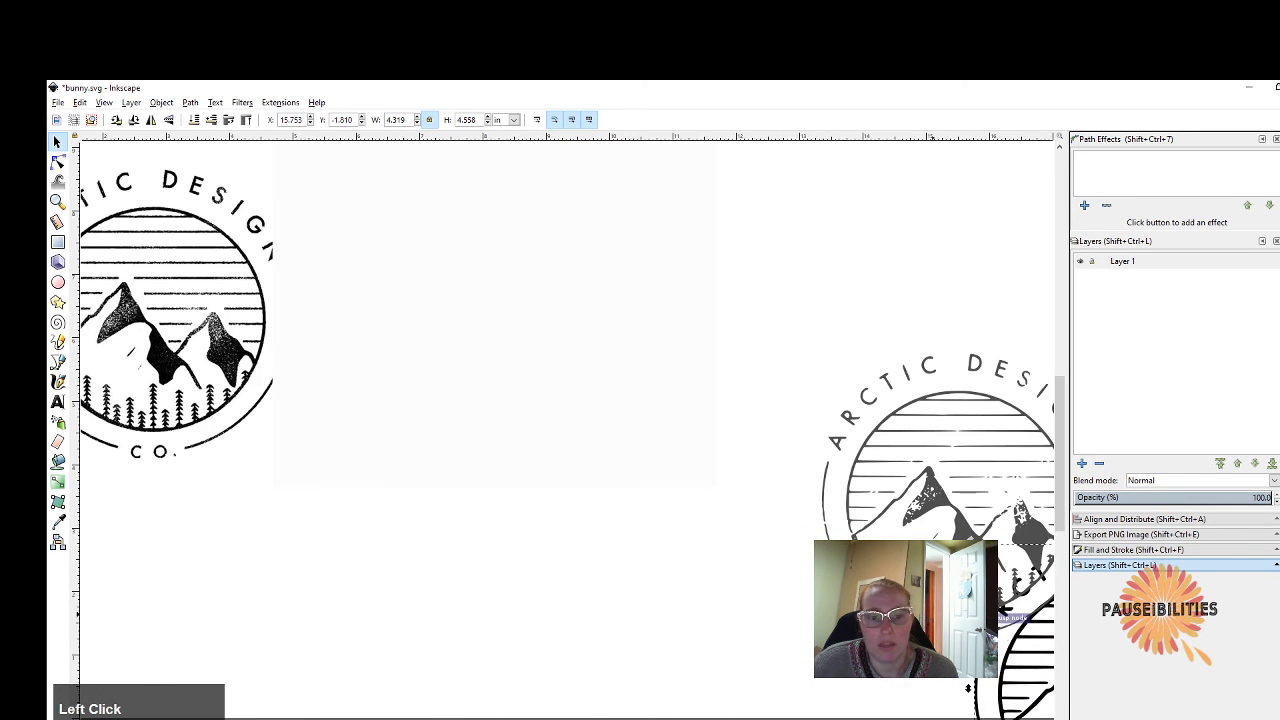
left_click_drag(592, 719, 530, 719)
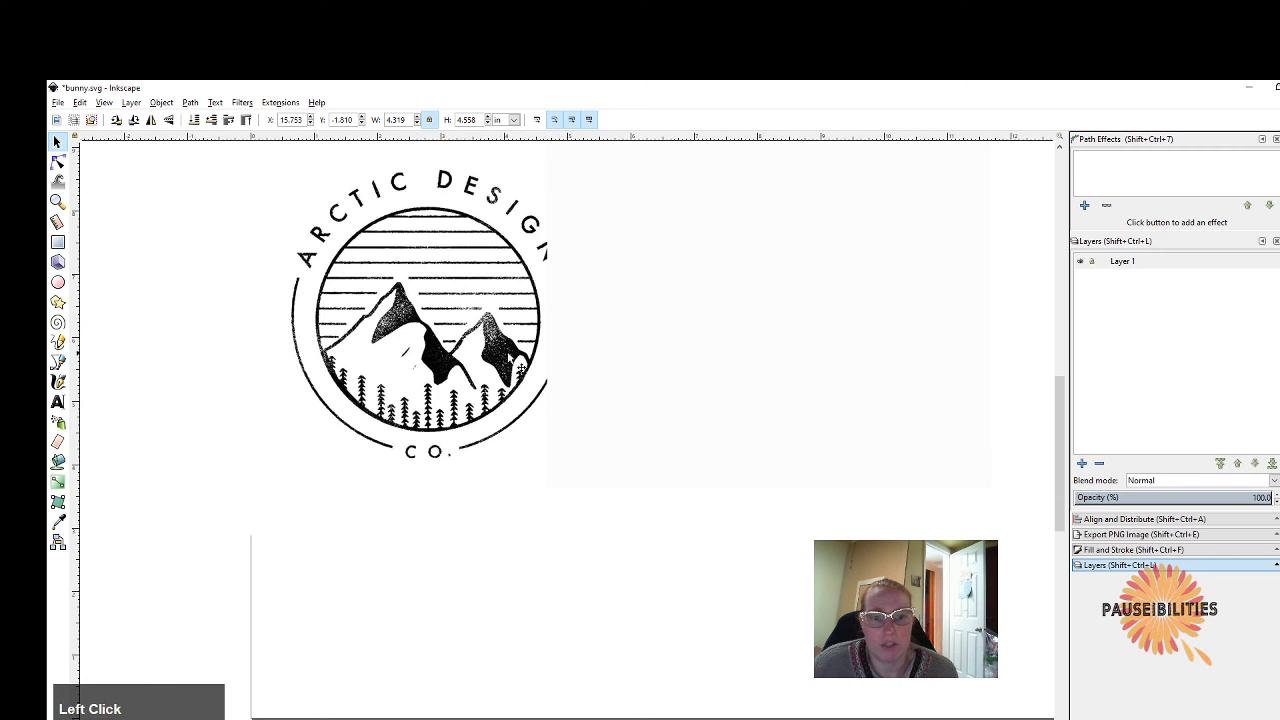
Move the textured logo image onto the page at about X 1.76 in and Y 1.63 in, and delete the blank image covering it.
left_click_drag(443, 368, 564, 418)
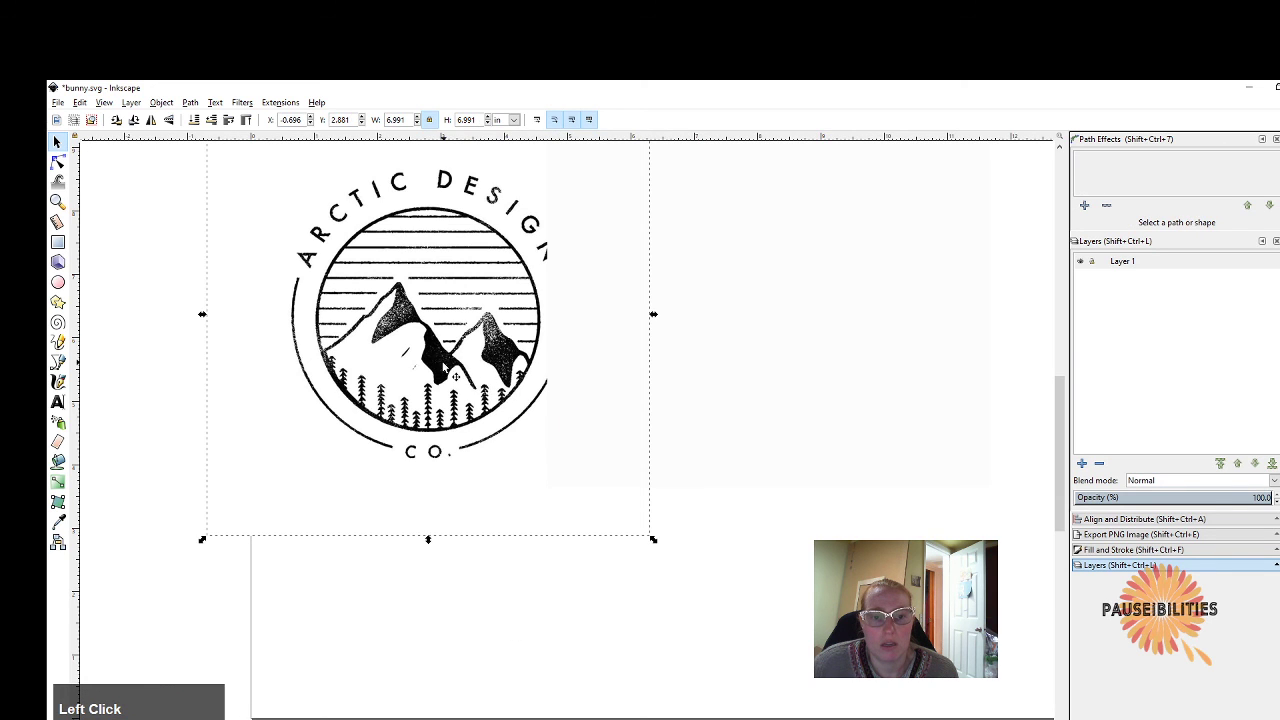
left_click_drag(443, 366, 586, 449)
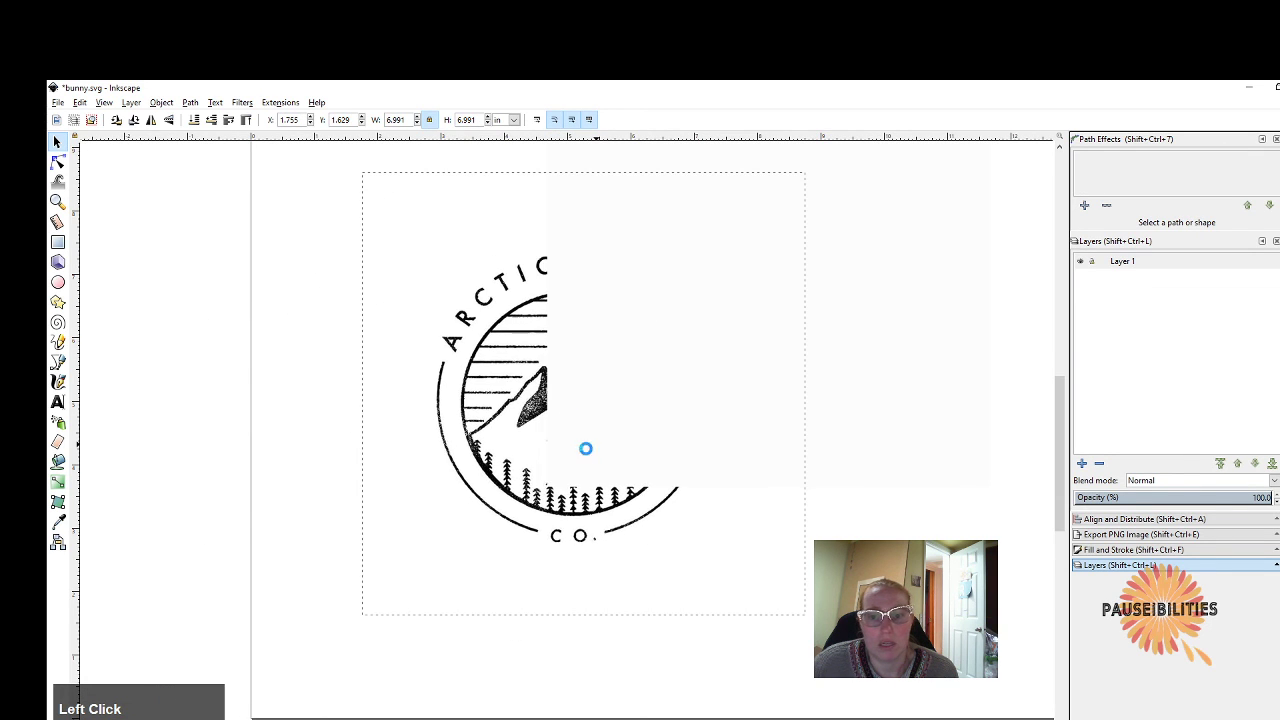
left_click(926, 418)
key("Delete")
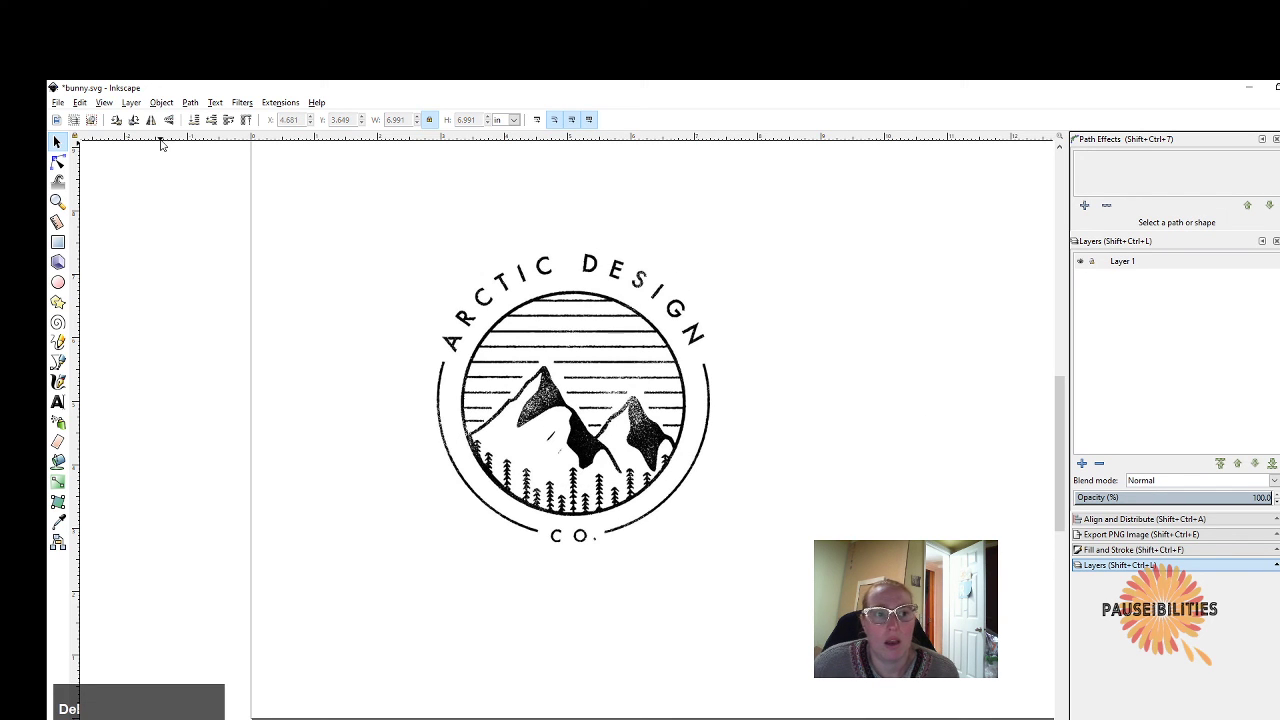
left_click(58, 102)
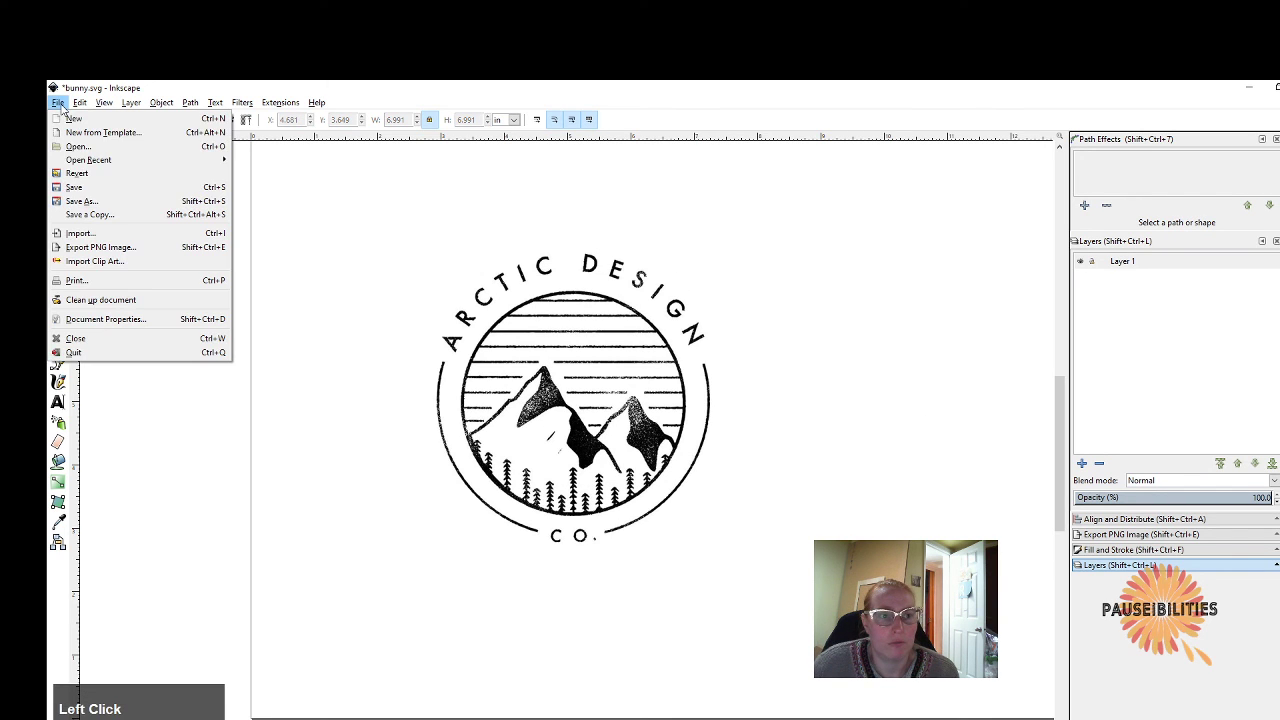
left_click(96, 236)
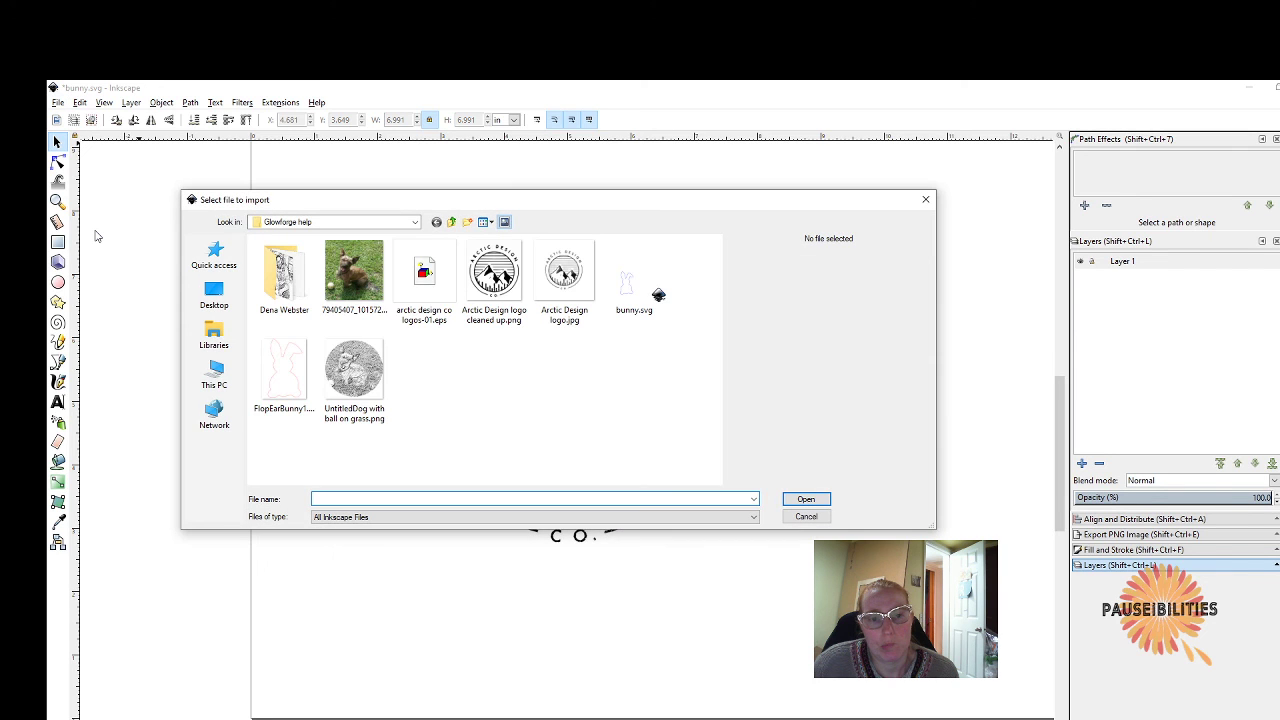
left_click(506, 290)
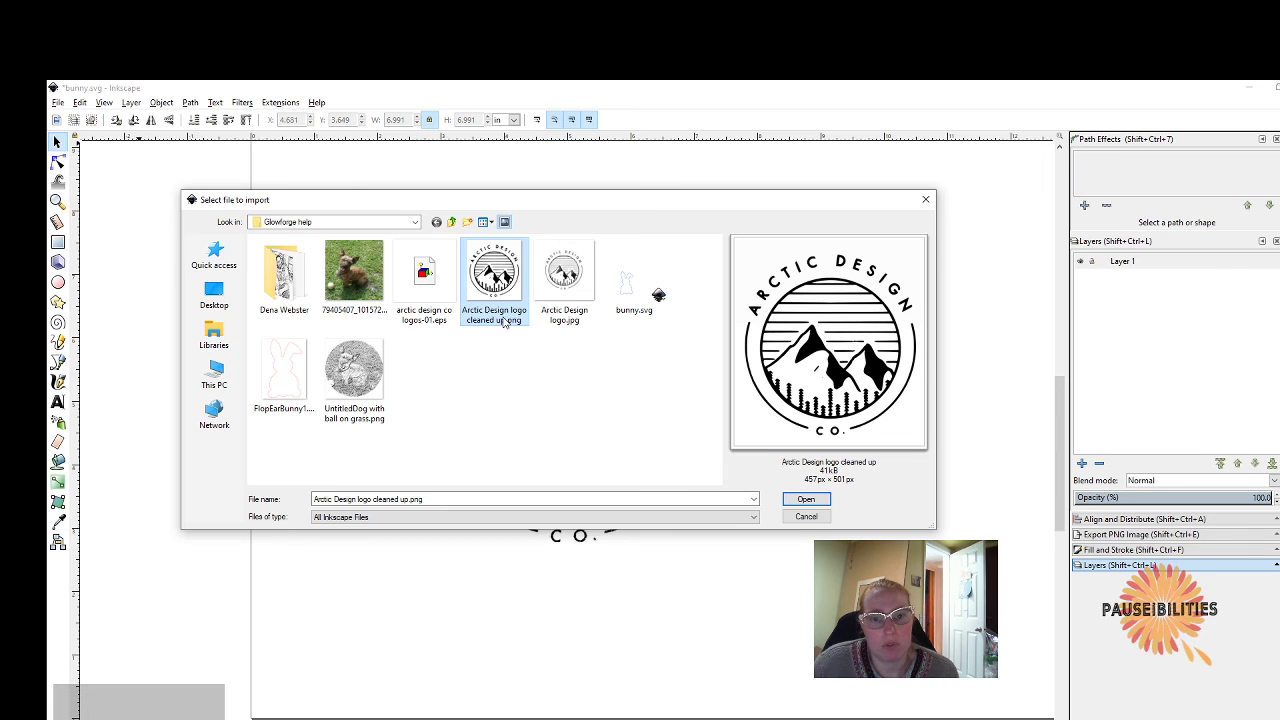
left_click(557, 300)
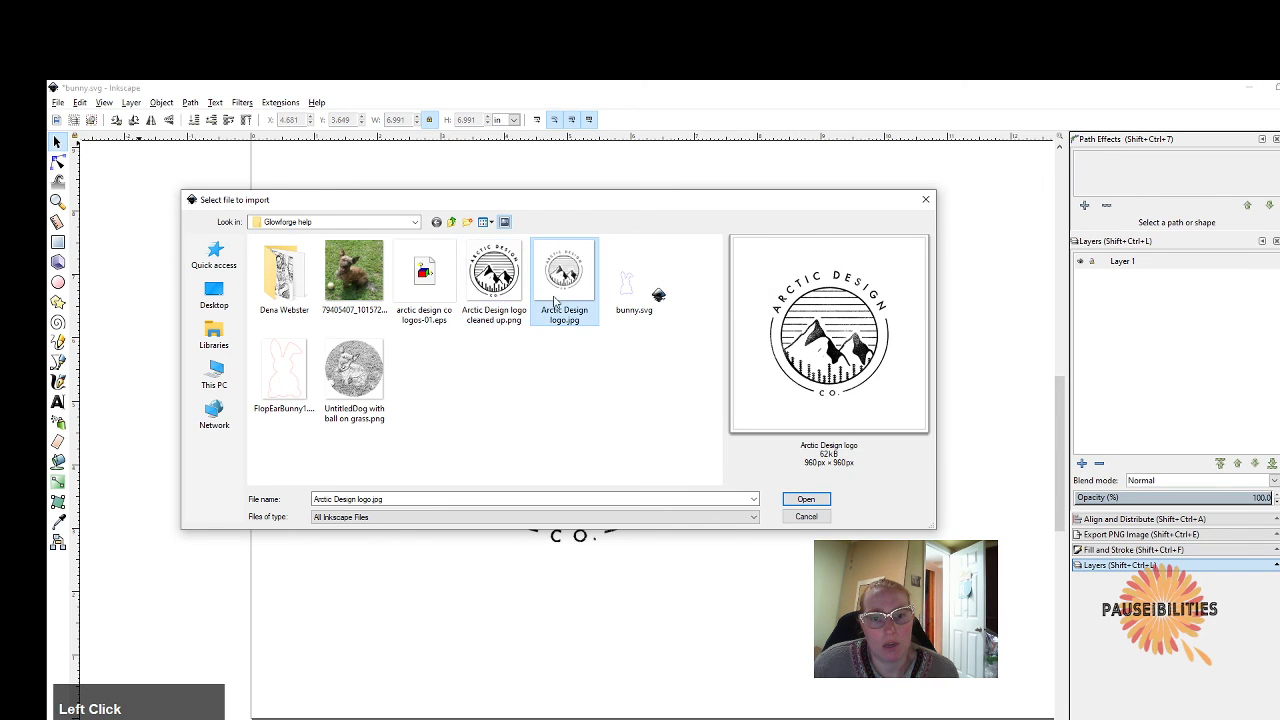
left_click(497, 281)
left_click(588, 298)
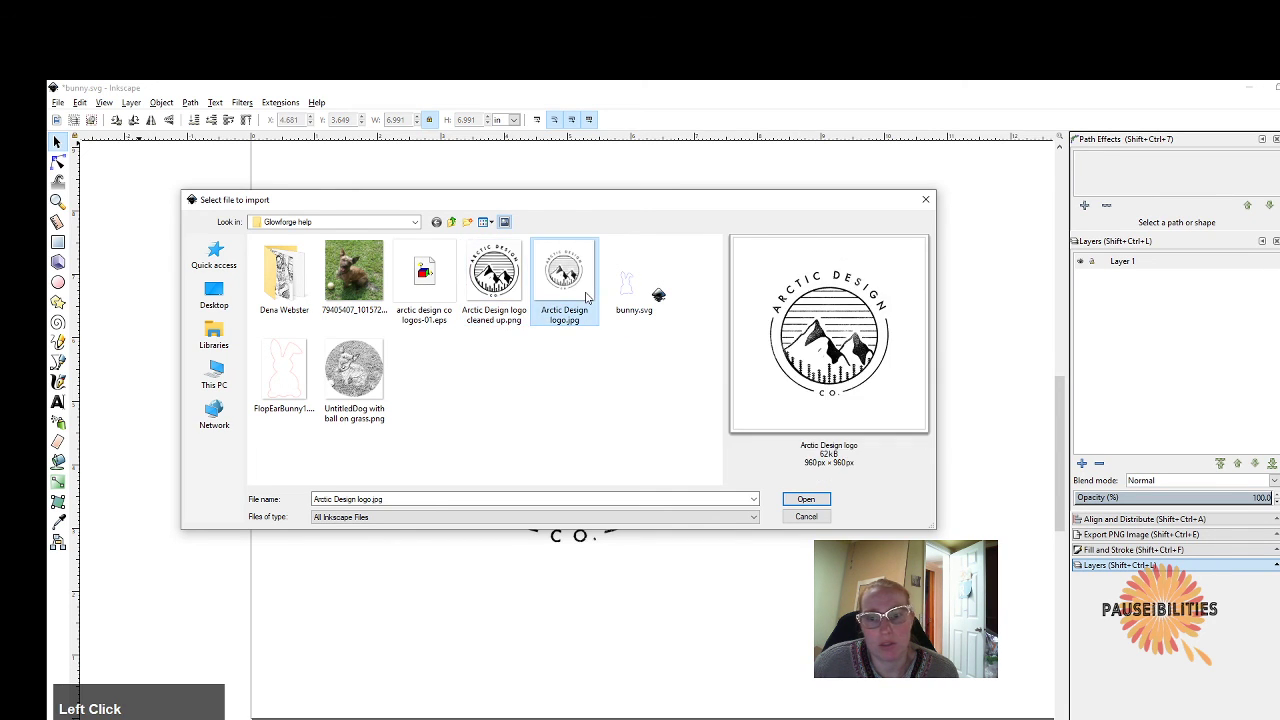
left_click(820, 516)
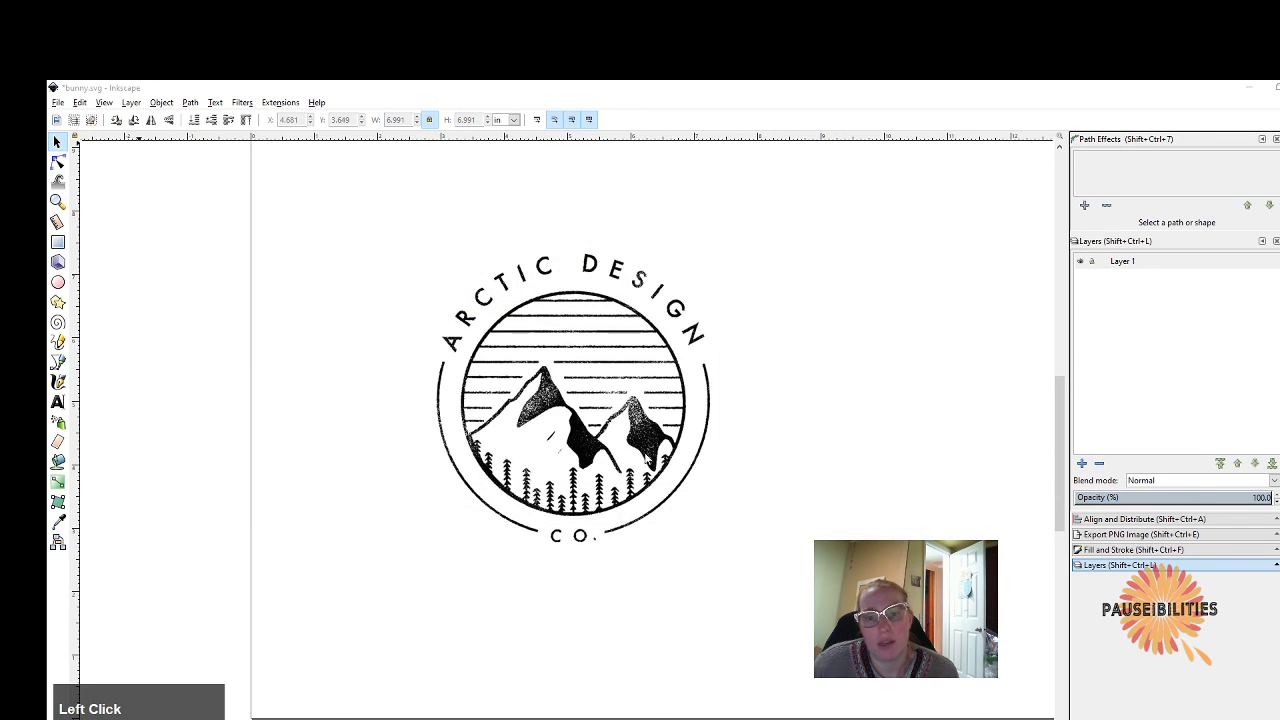
Enlarge the textured logo image proportionally to about 7.87 in wide and high, keeping the width-height lock on.
left_click(520, 272)
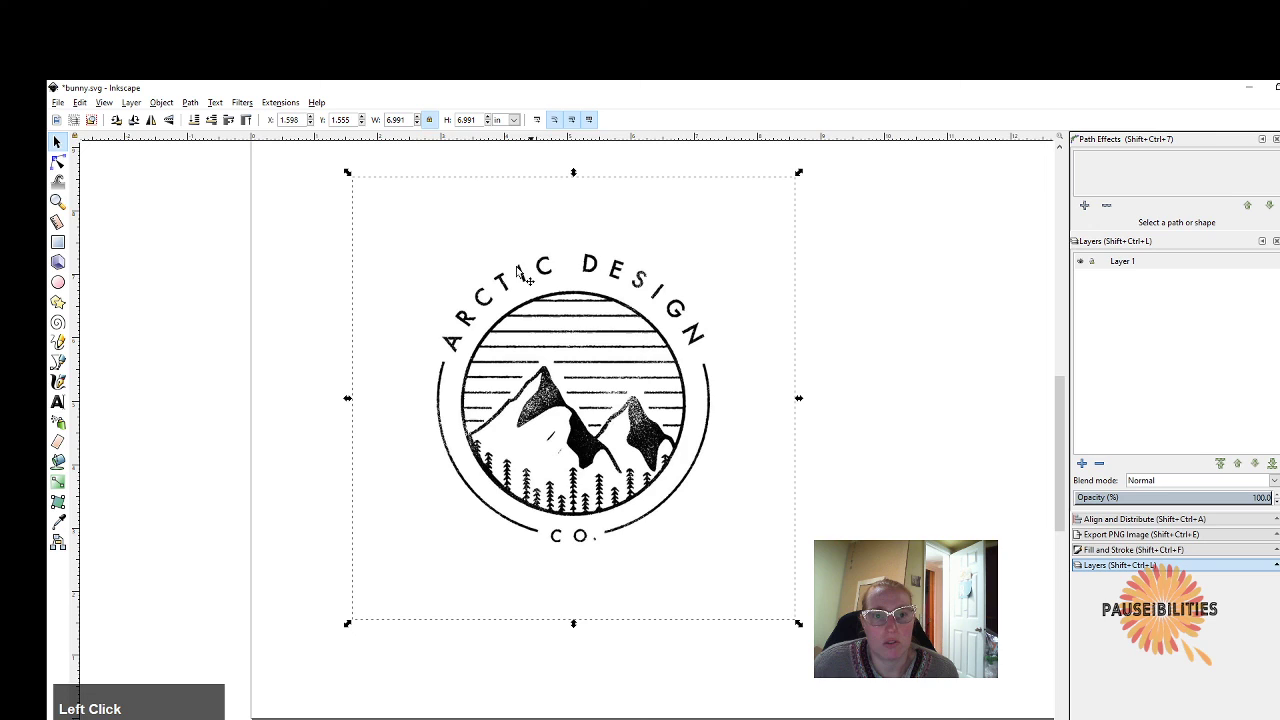
left_click(430, 120)
left_click(430, 120)
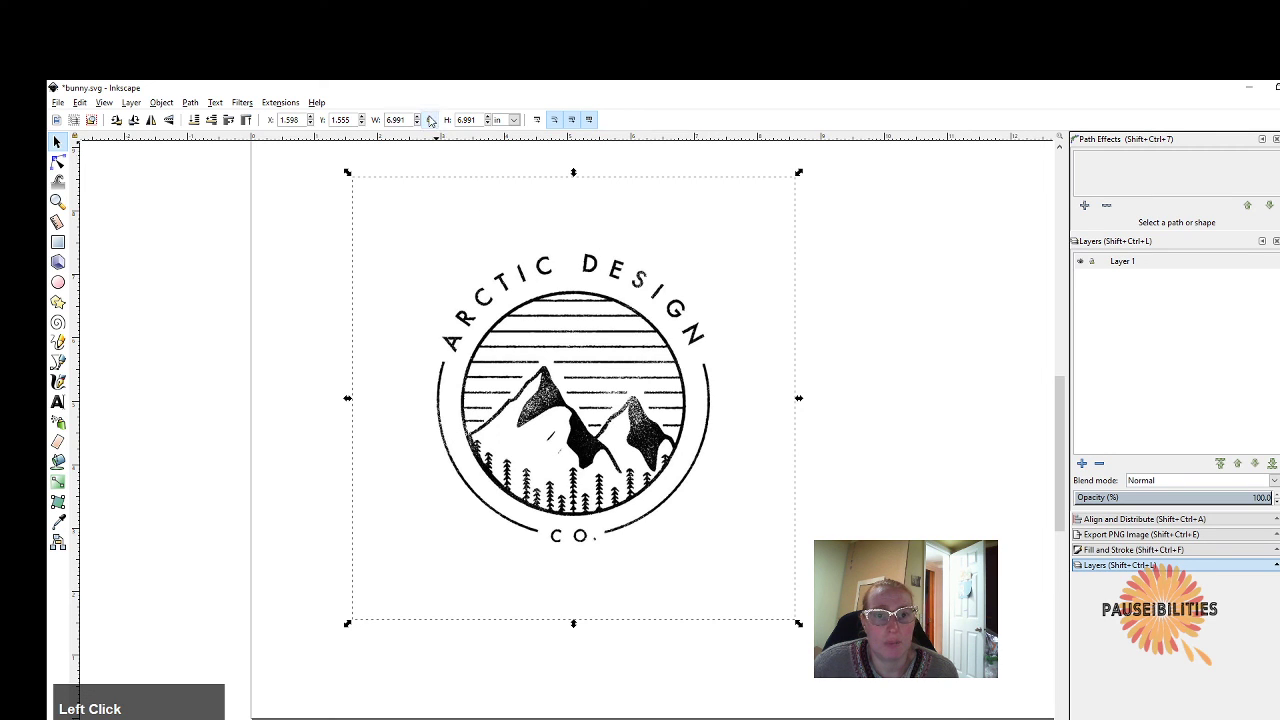
left_click_drag(348, 622, 291, 679)
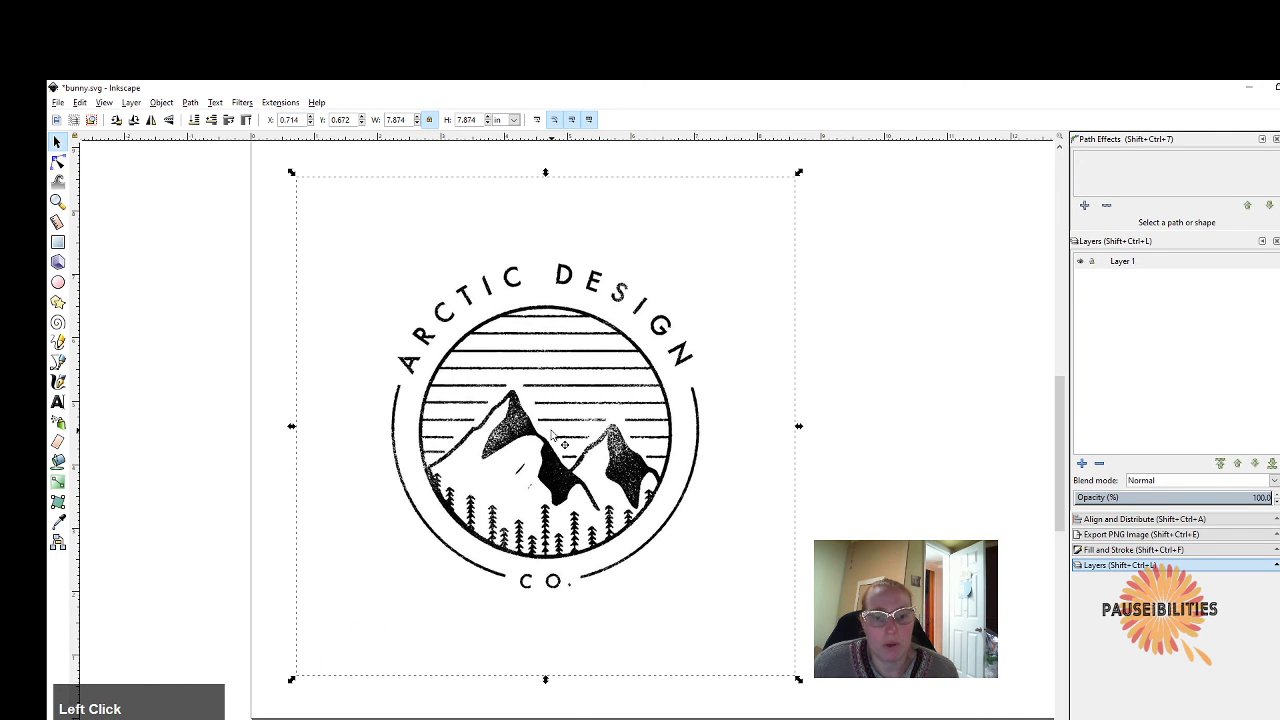
left_click(514, 414)
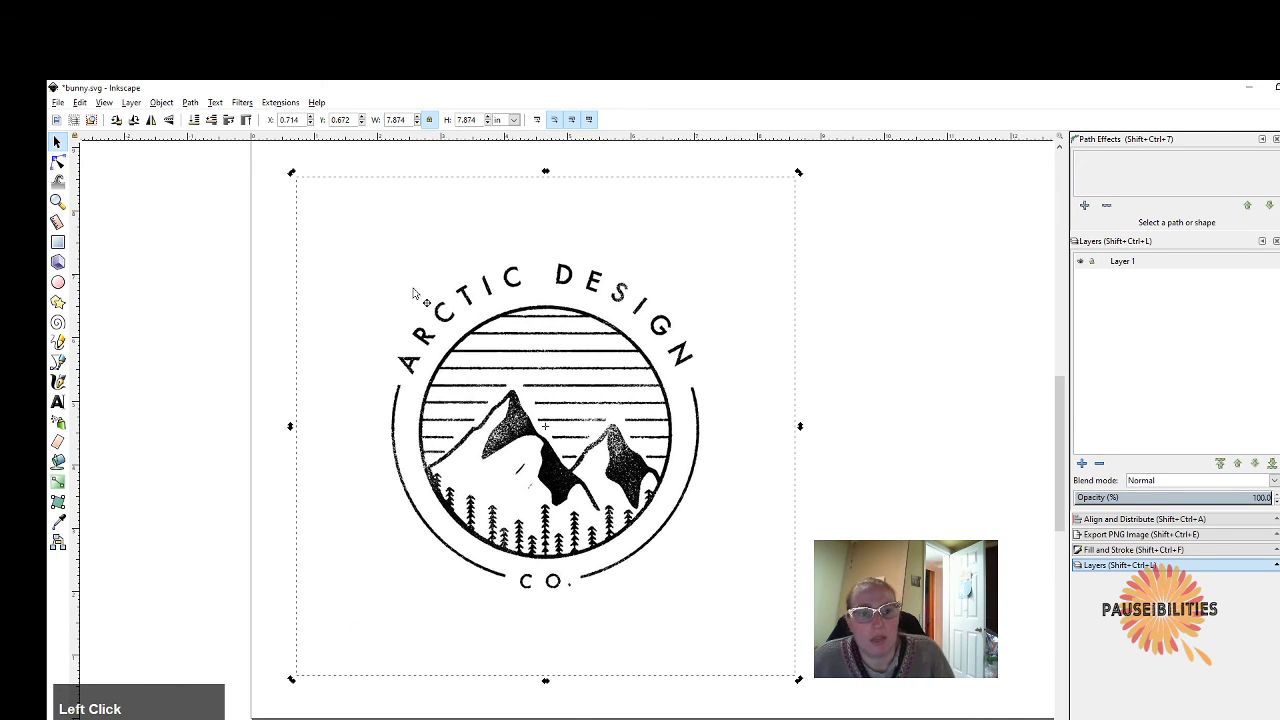
left_click(58, 162)
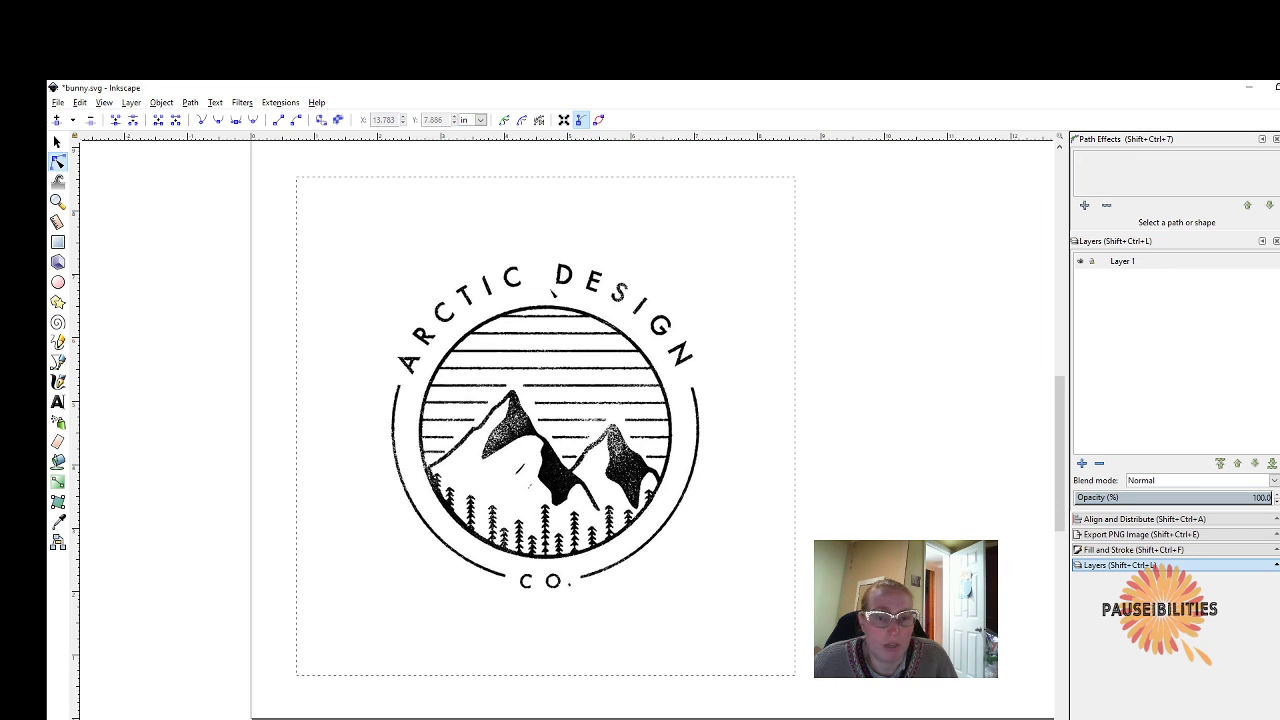
left_click(57, 142)
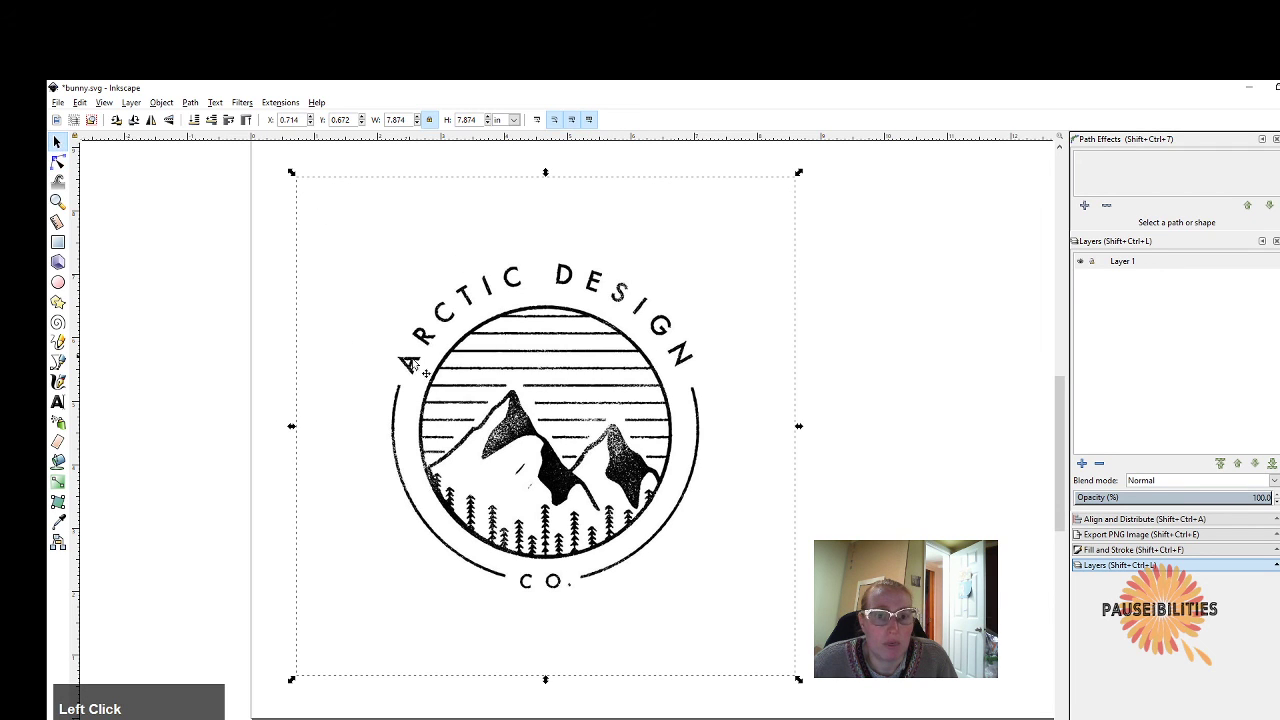
scroll(543, 385, "up", 1, "ctrl")
scroll(566, 391, "up", 1)
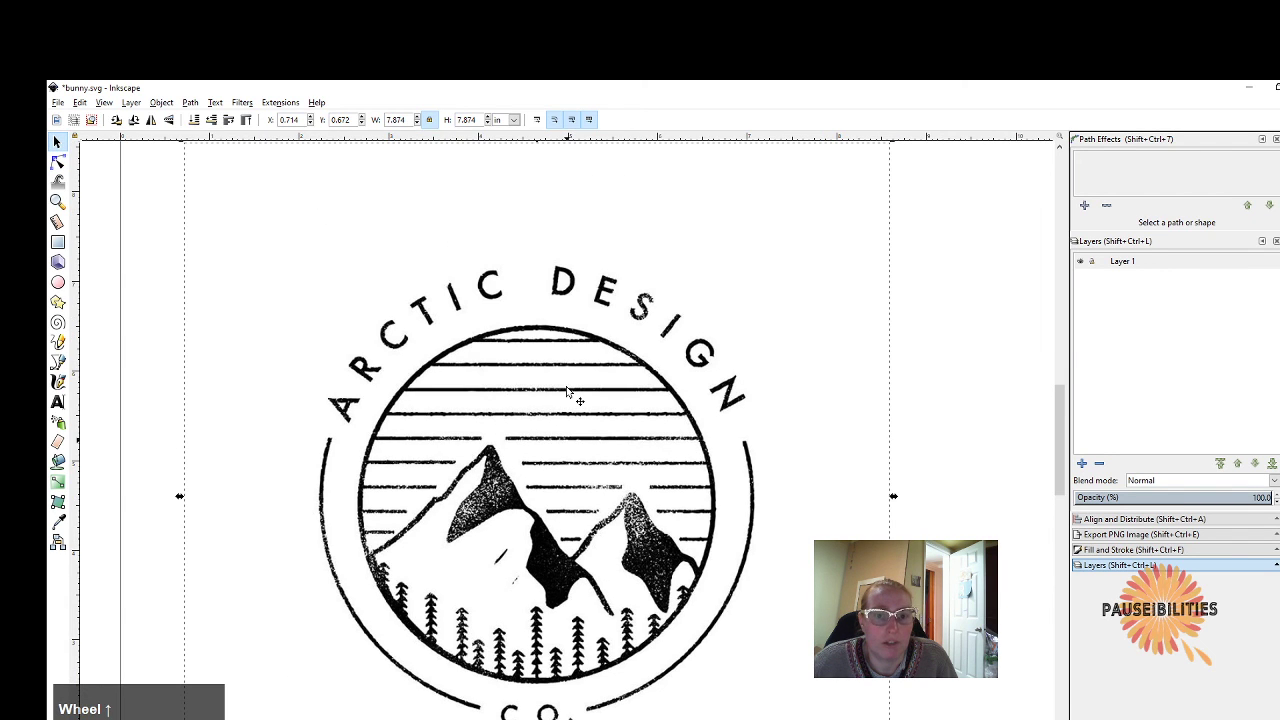
scroll(566, 391, "down", 3, "ctrl")
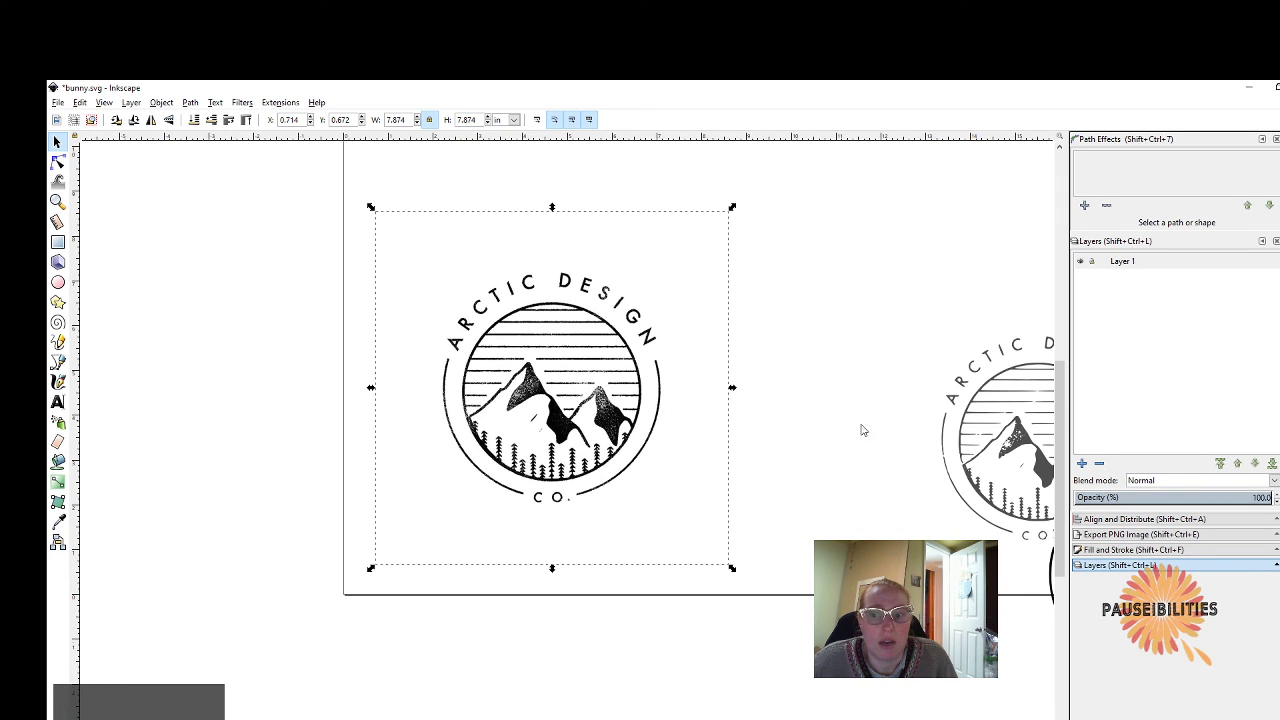
Open Trace Bitmap for the textured logo image and preview Brightness cutoff and Edge detection with Live Preview on.
left_click(190, 103)
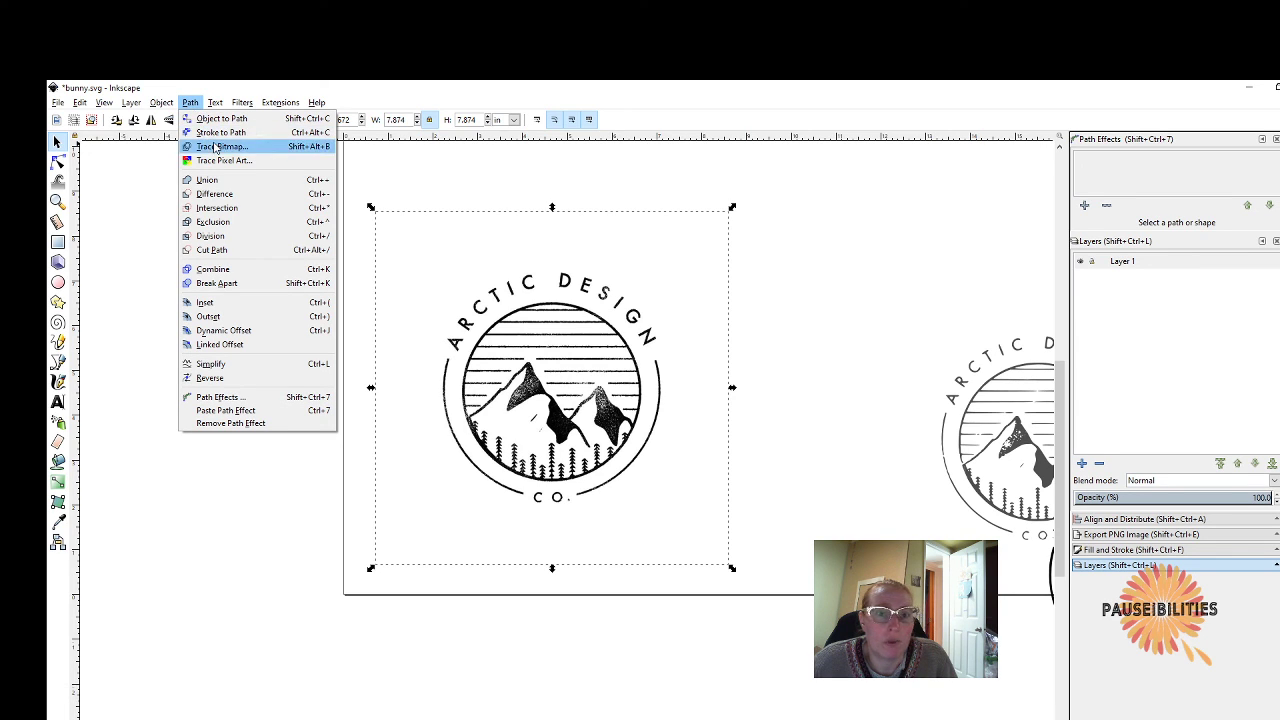
left_click(213, 147)
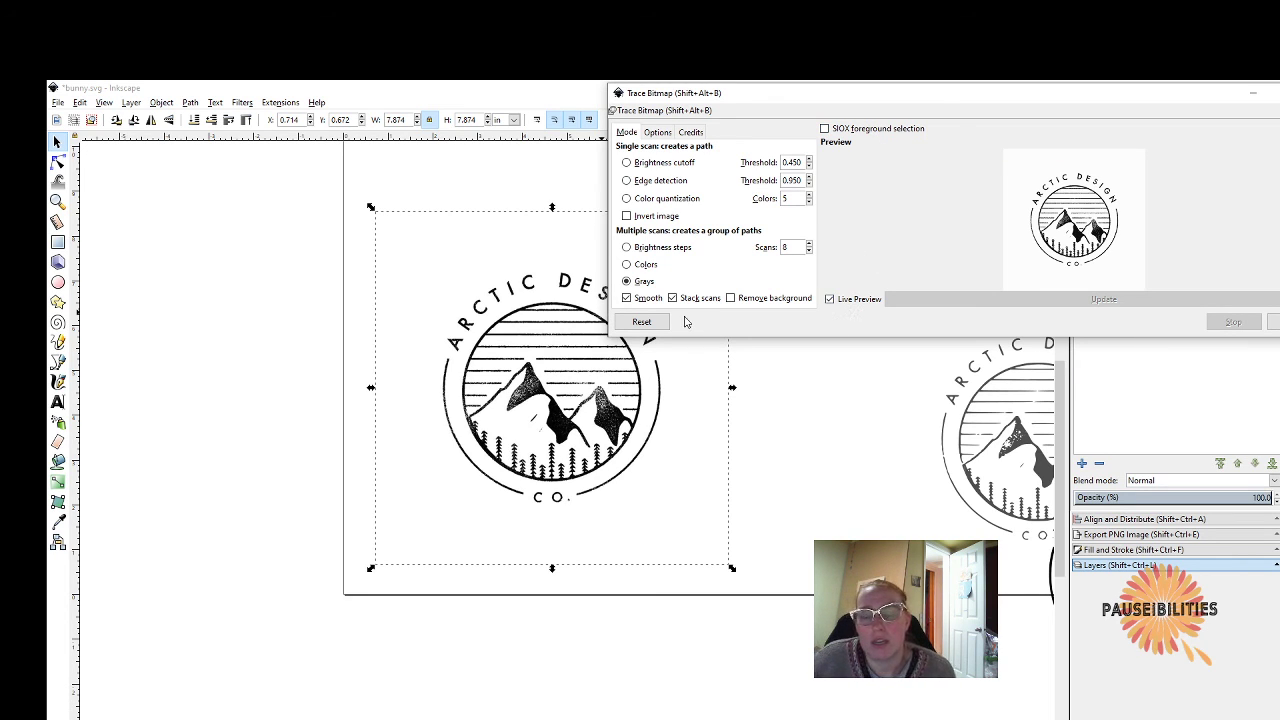
left_click(828, 299)
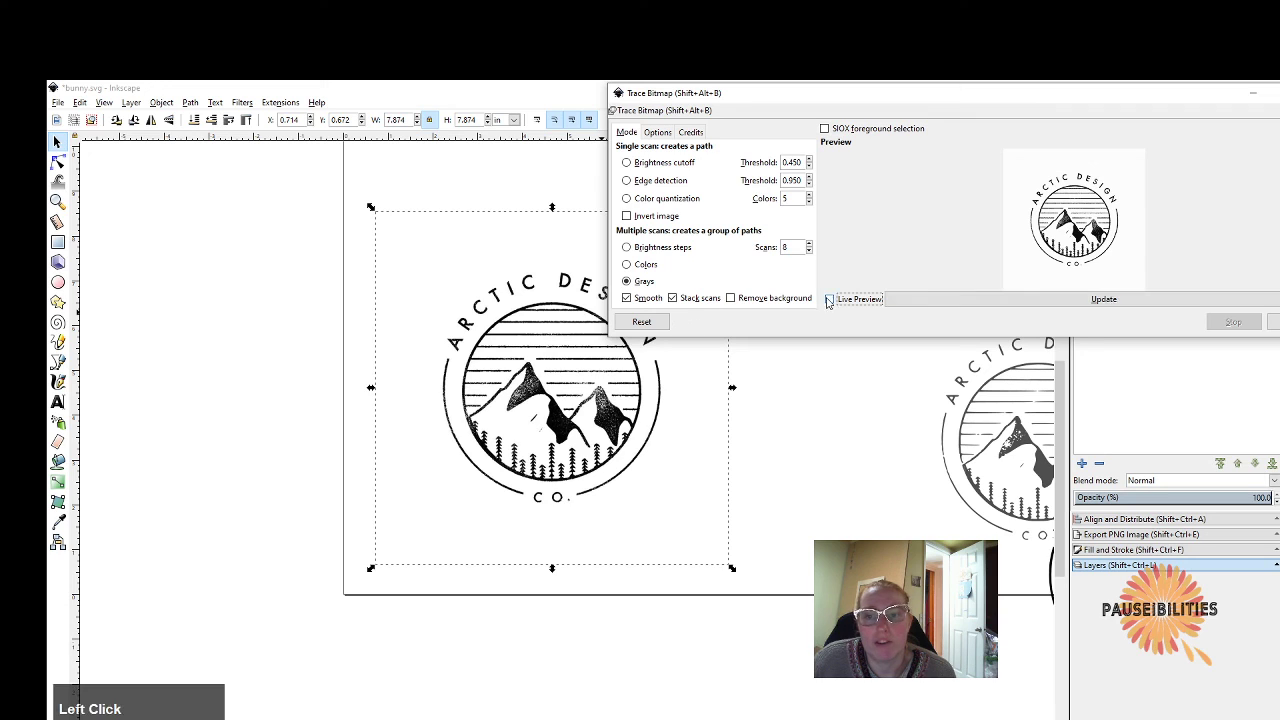
left_click(828, 299)
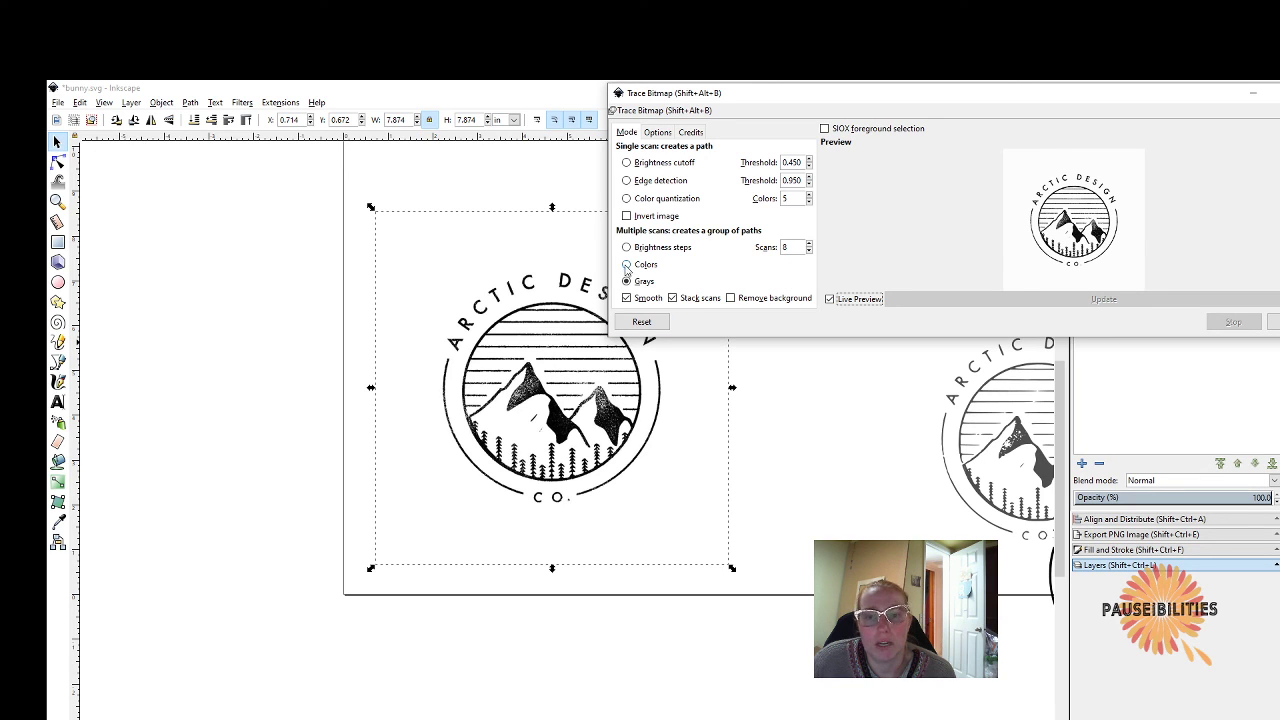
left_click(626, 180)
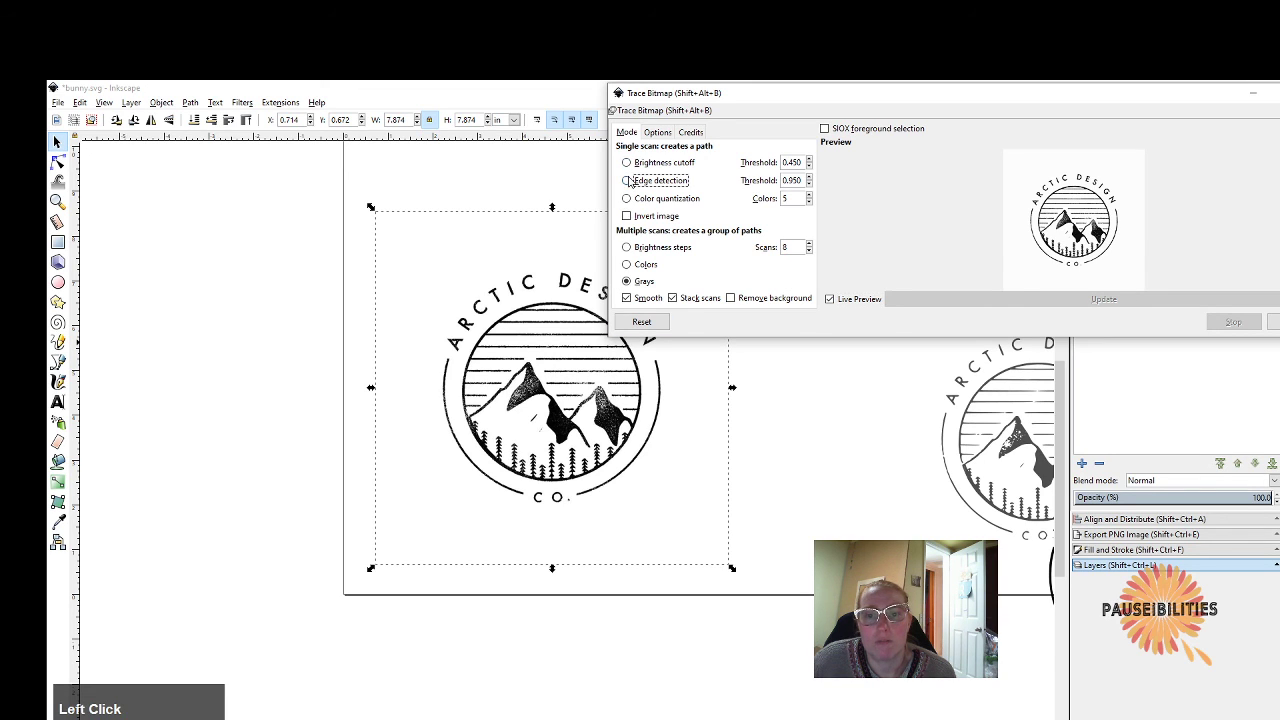
left_click(626, 163)
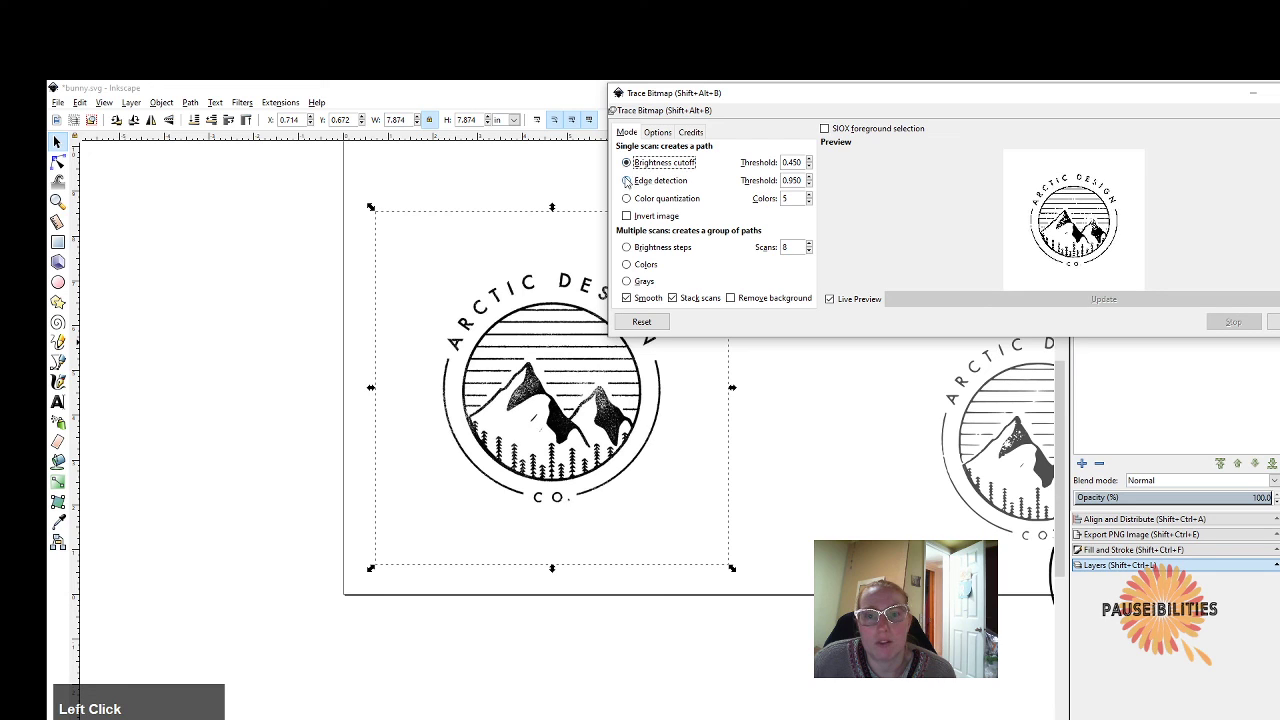
left_click(626, 180)
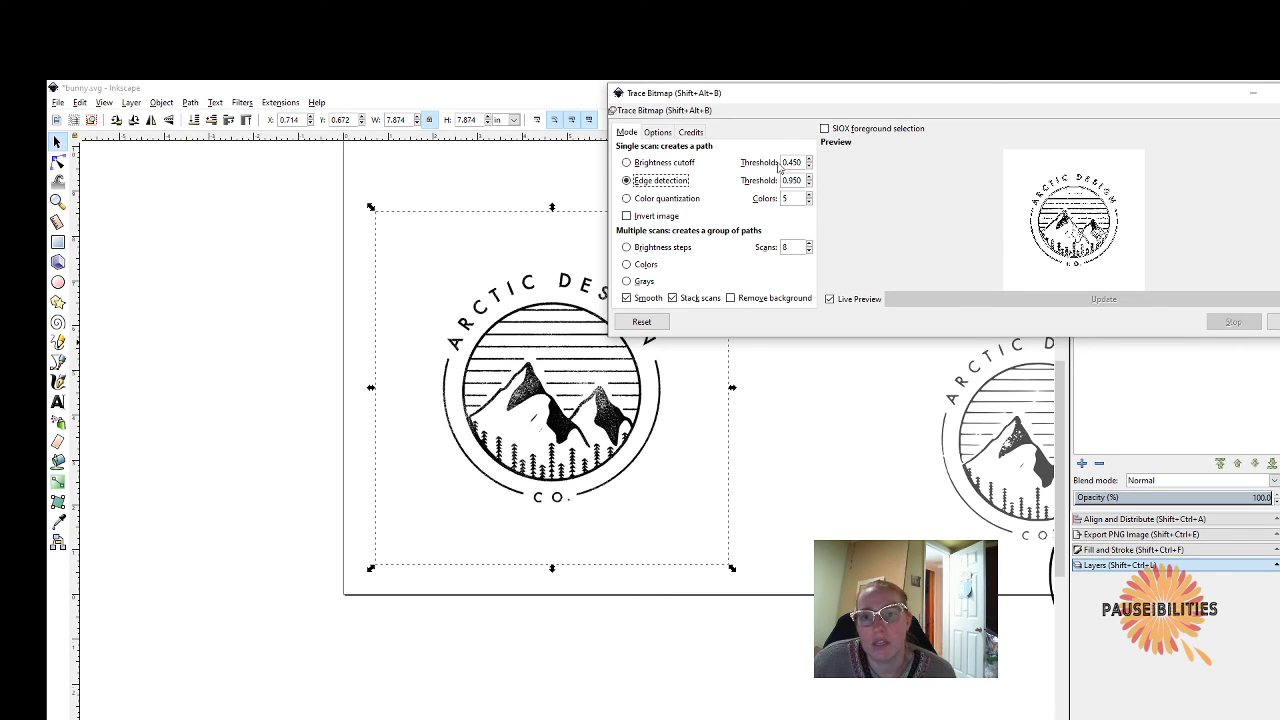
Try the Brightness cutoff trace mode, raising its threshold to 1.000 and lowering it to 0.690.
left_click(627, 163)
left_click(809, 160)
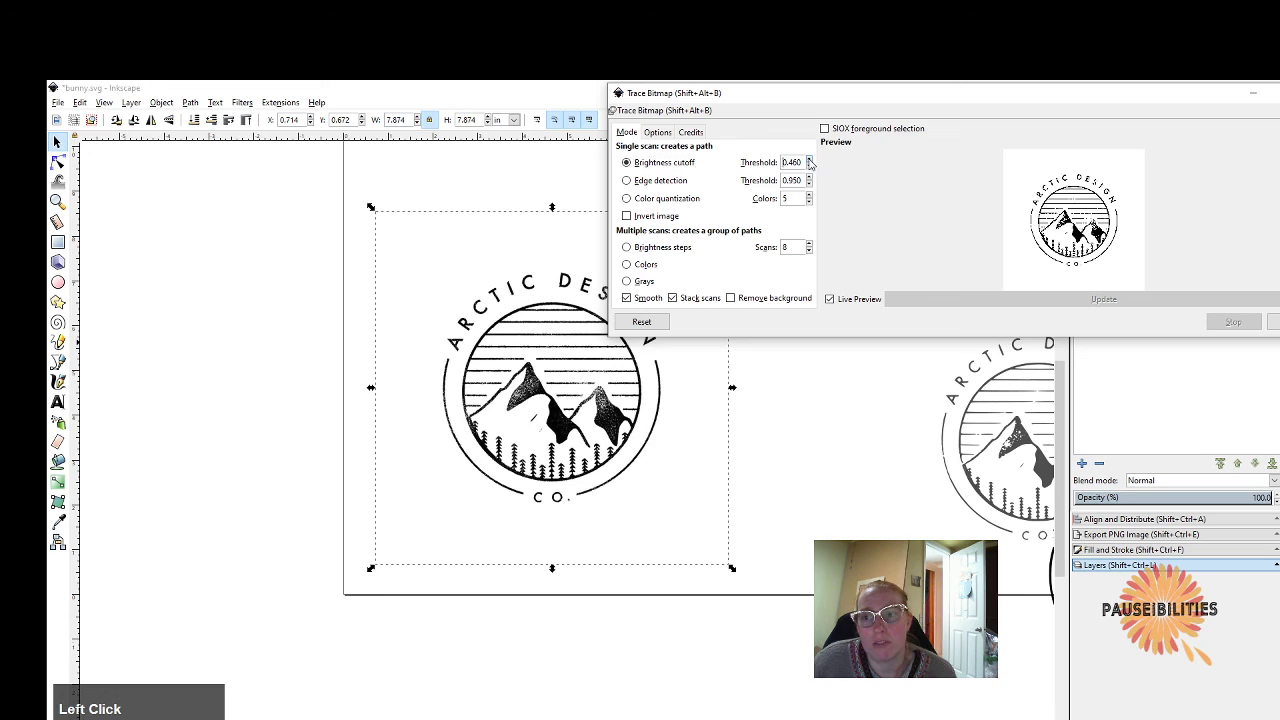
left_click(809, 160)
left_click(809, 161)
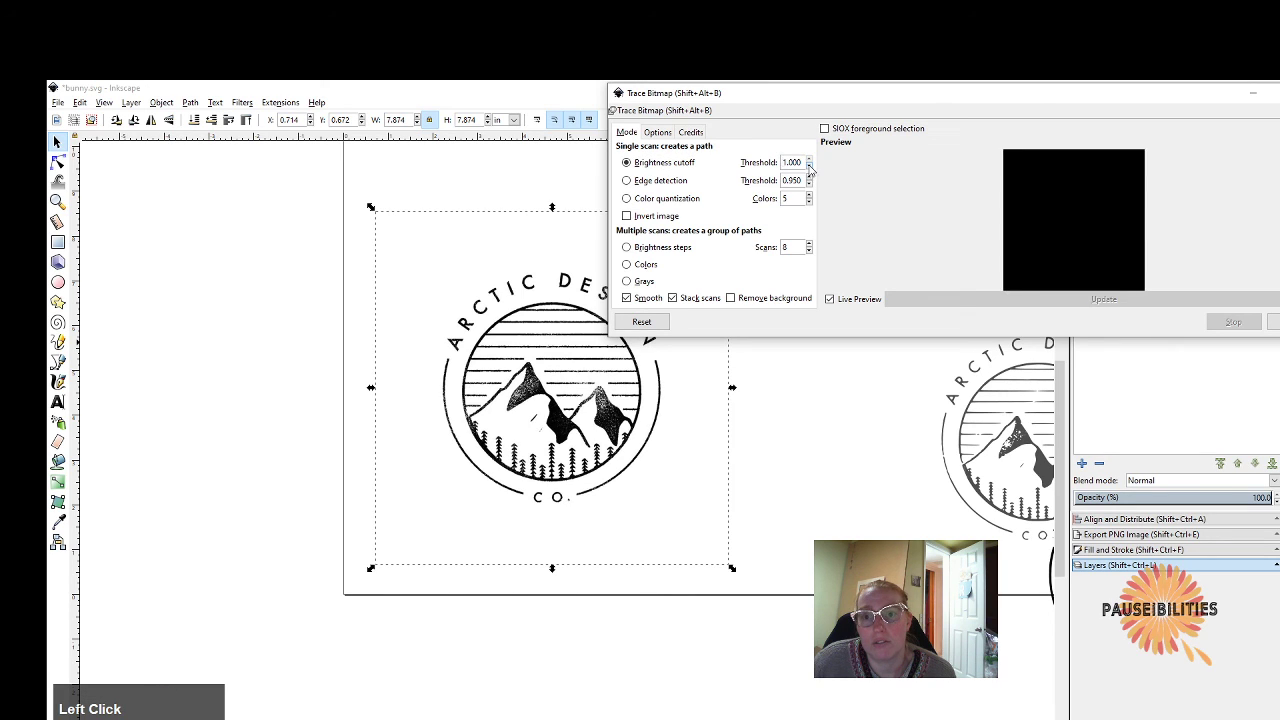
left_click(809, 166)
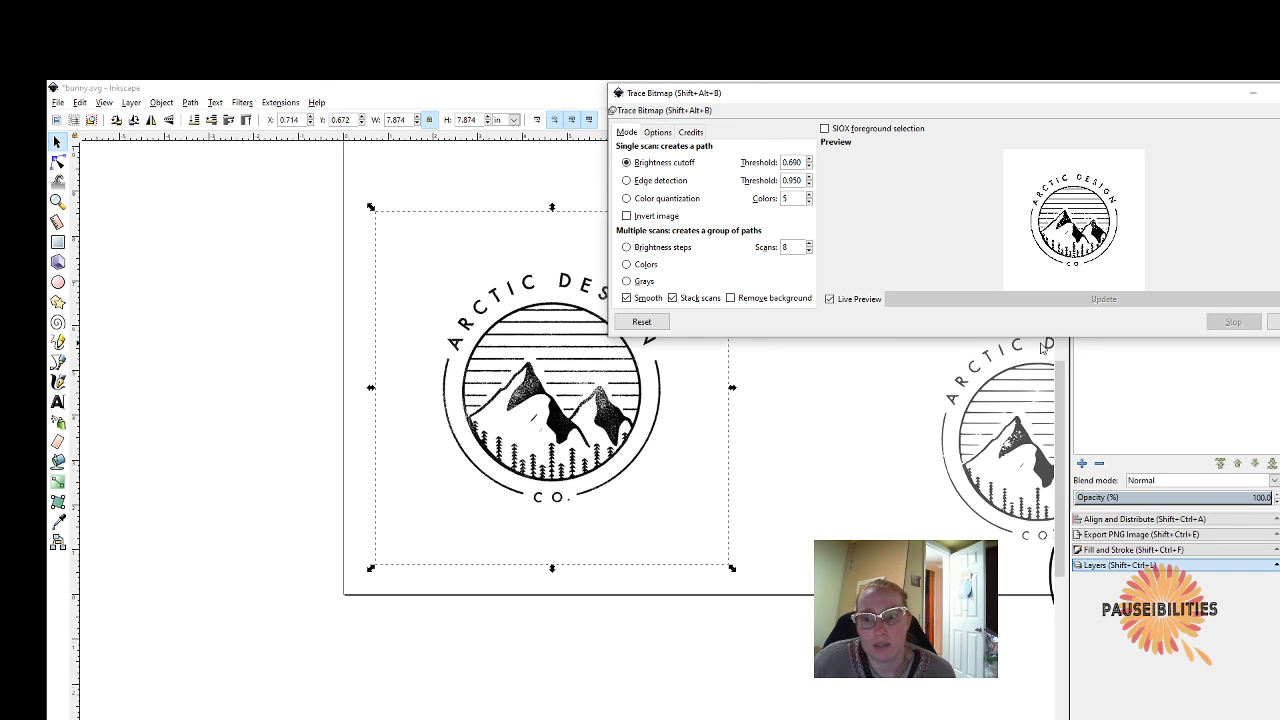
Compare the Brightness steps, Colors and Grays previews, trace the logo image in Grays mode with 8 scans, and close Trace Bitmap.
left_click(626, 250)
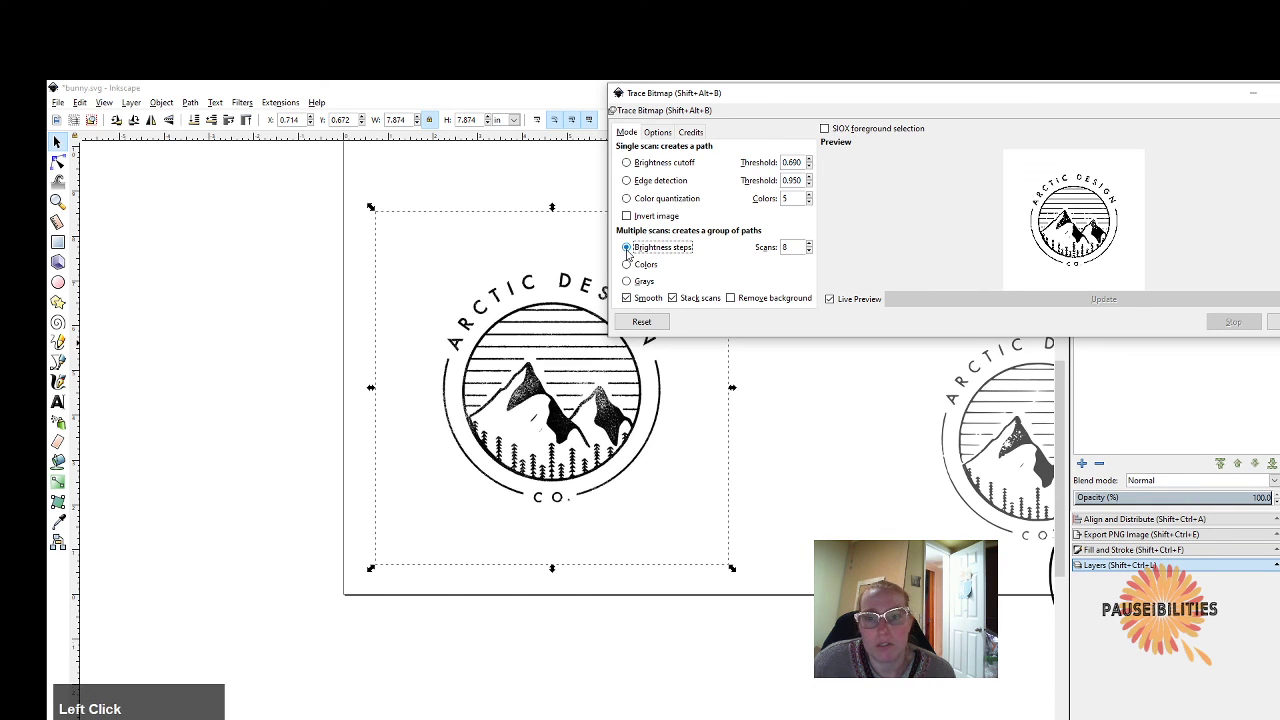
left_click(626, 264)
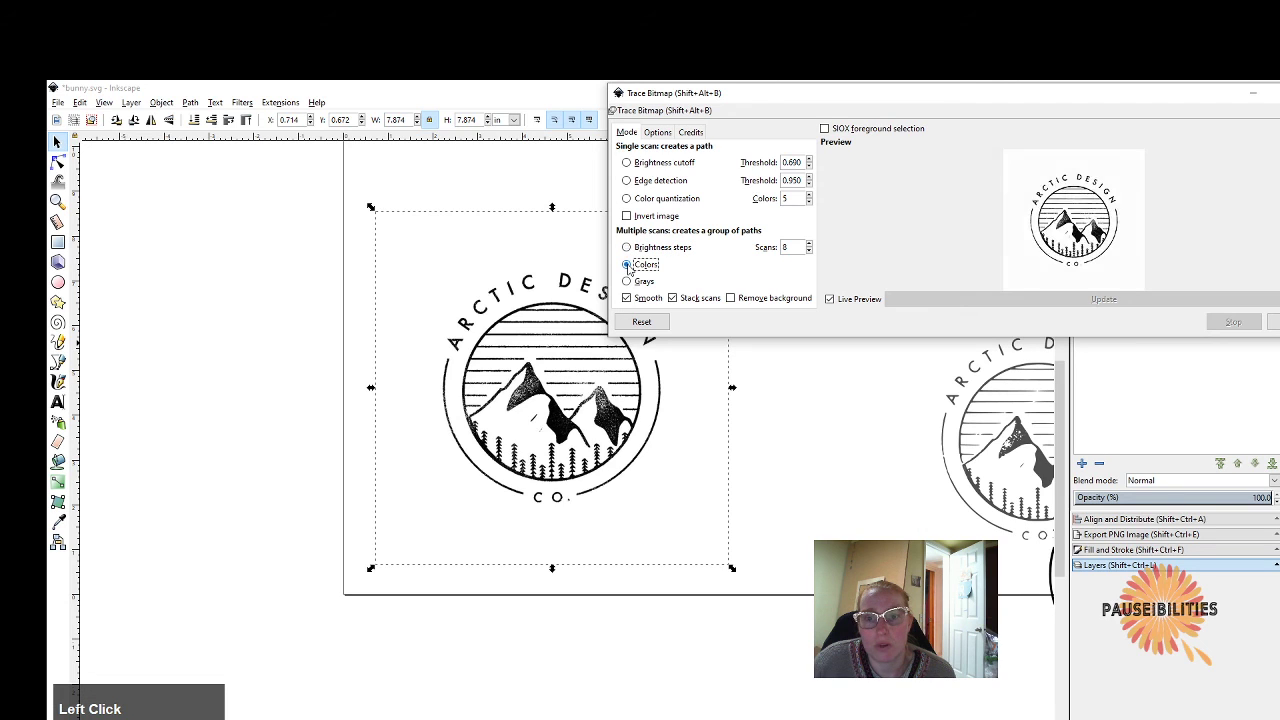
left_click(626, 281)
left_click(626, 264)
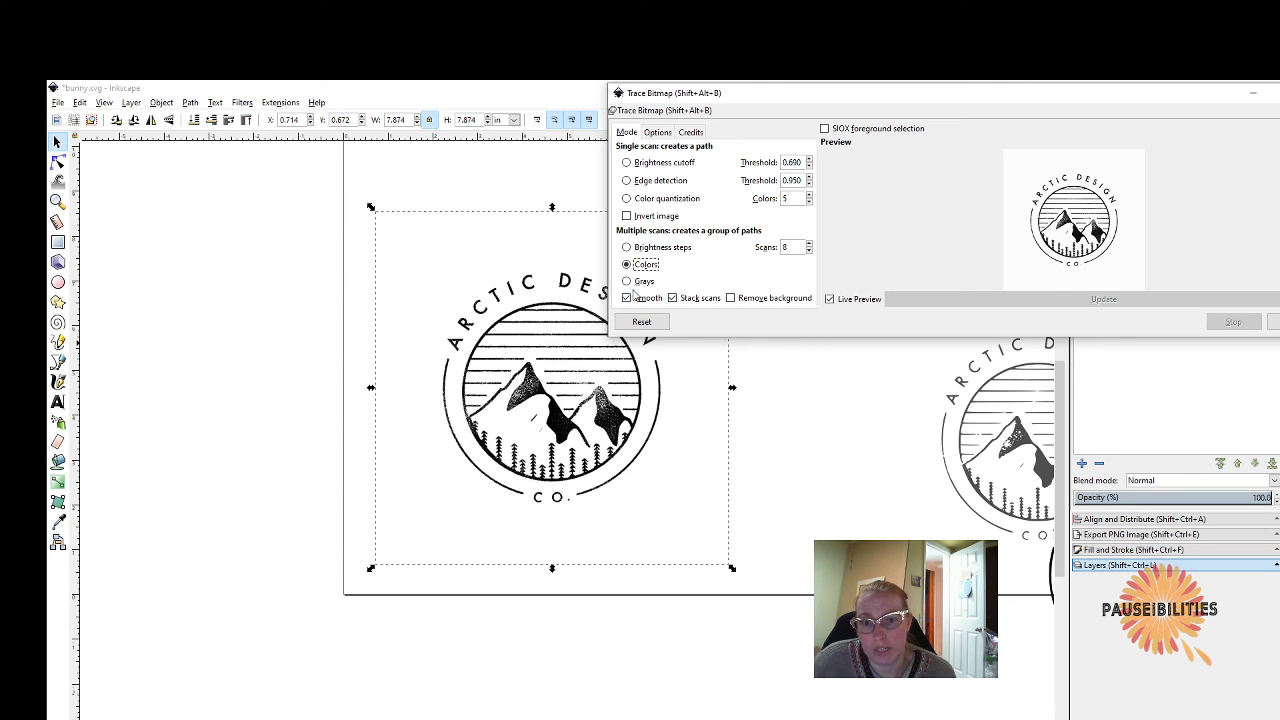
left_click(628, 283)
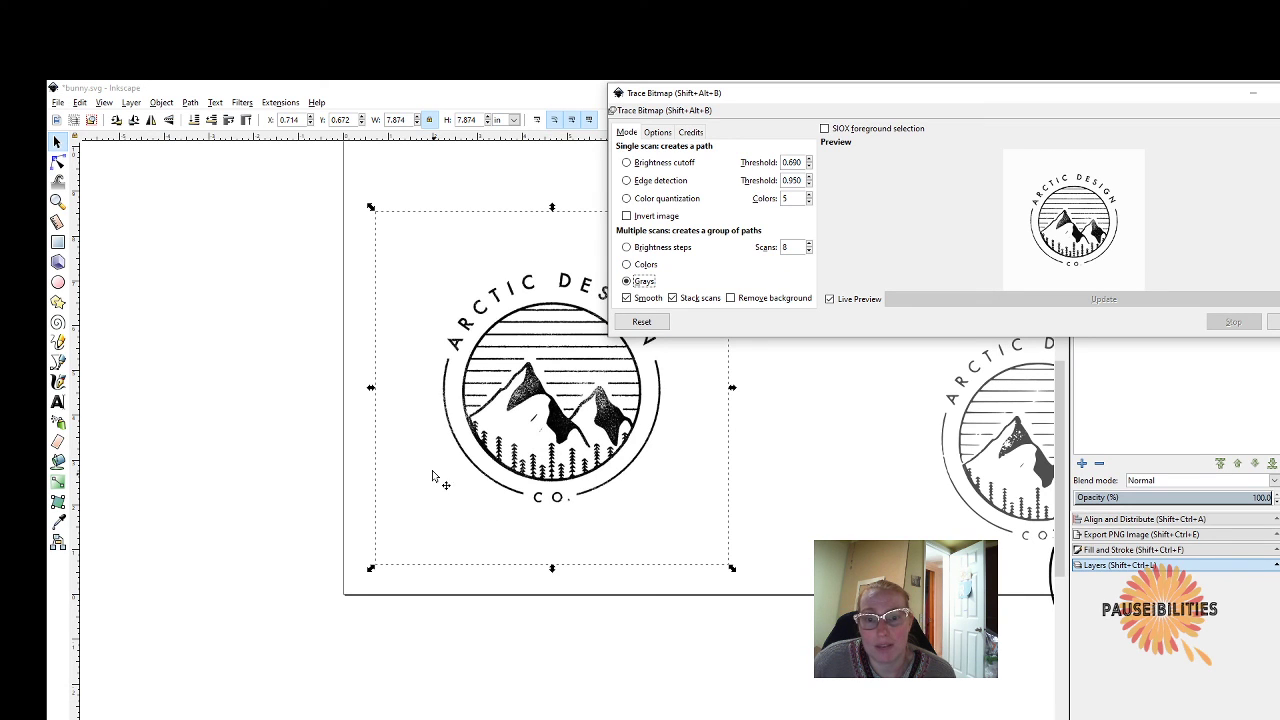
left_click(627, 282)
left_click(628, 284)
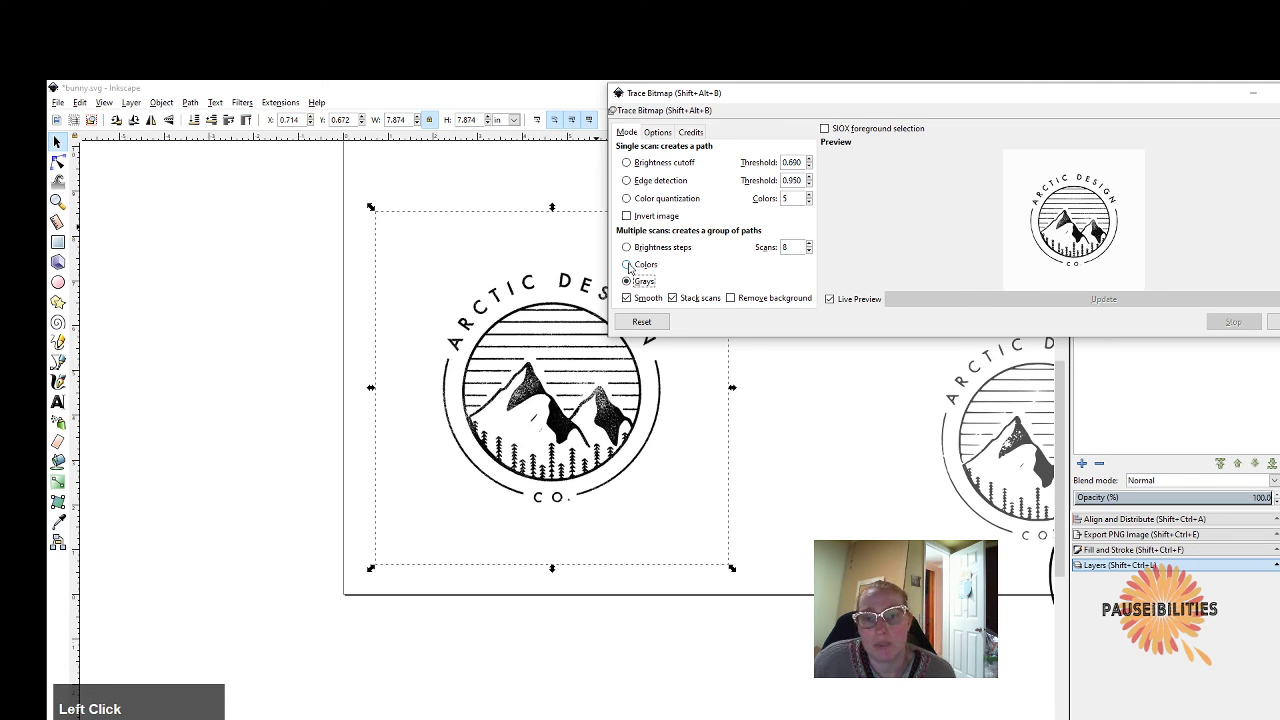
left_click(627, 265)
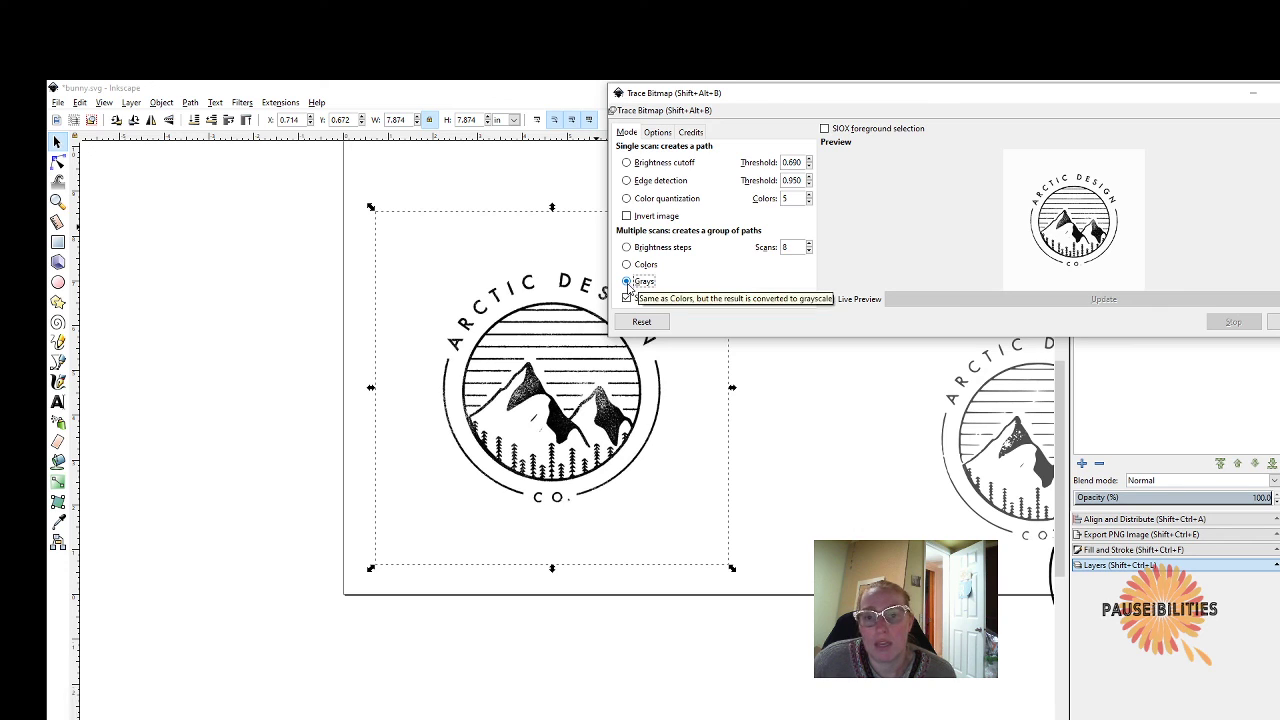
left_click(628, 283)
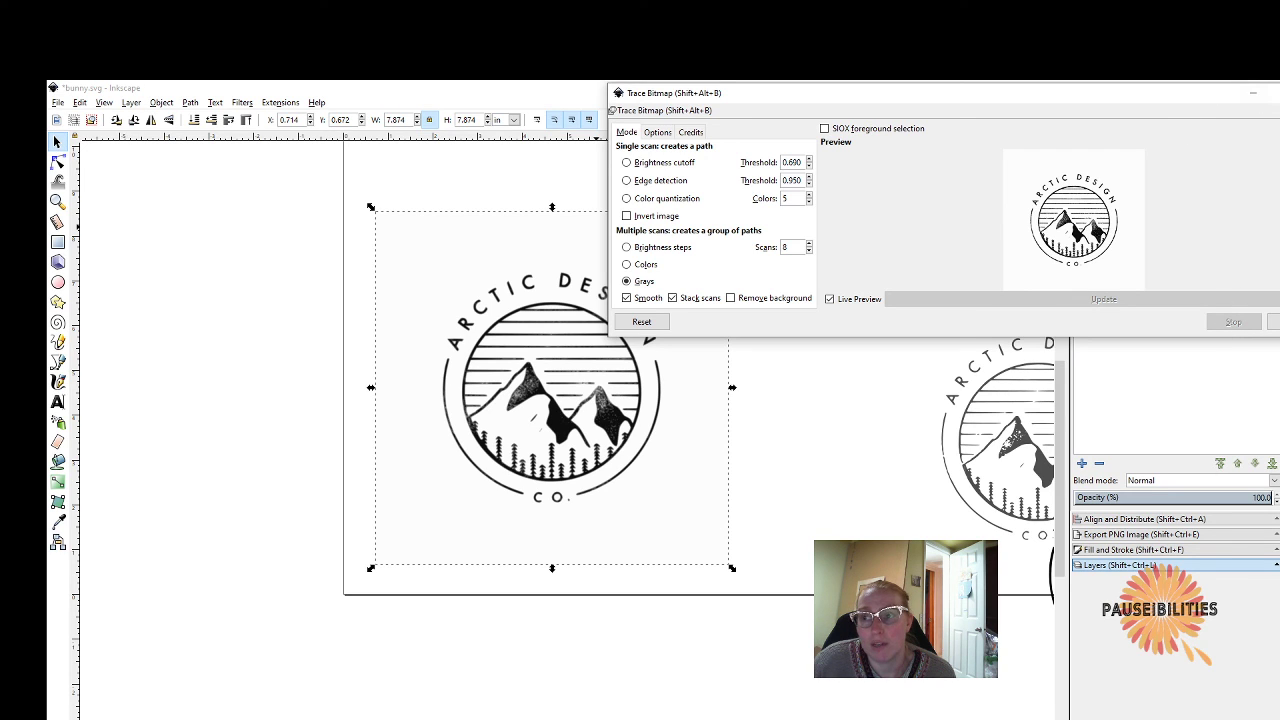
left_click(1274, 92)
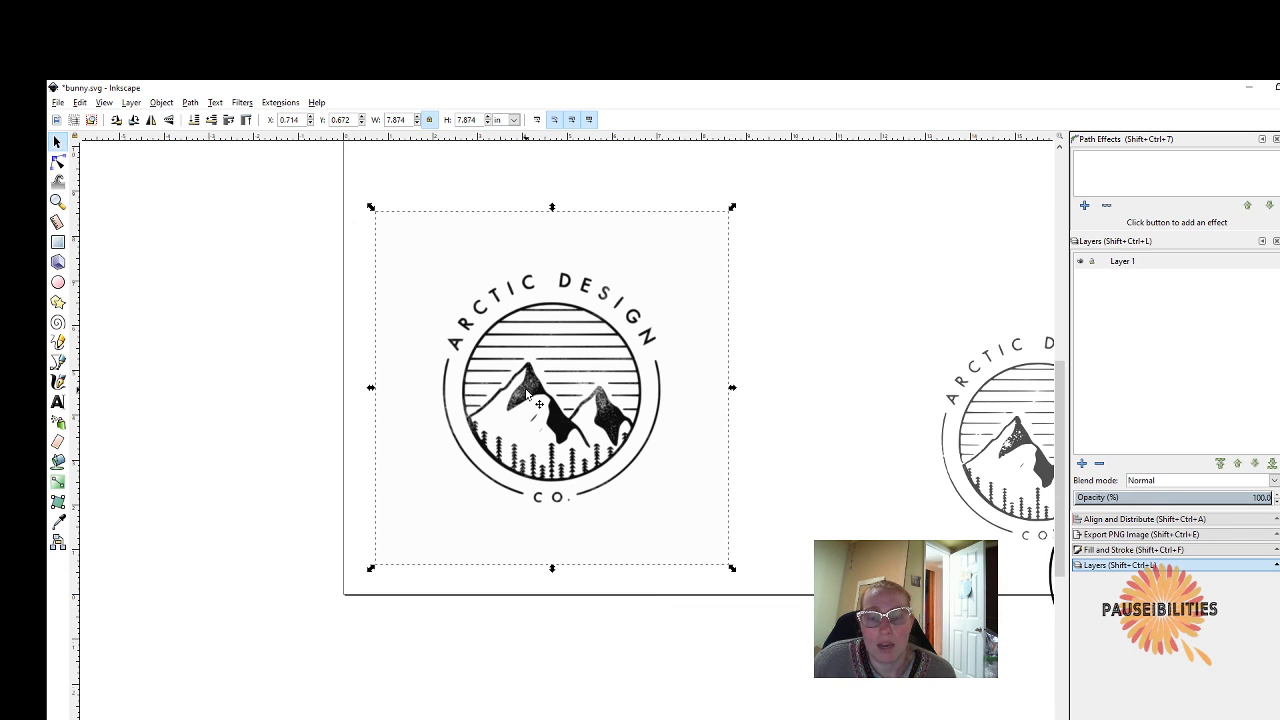
Move the new grayscale trace to about X 6.19 in and Y 0.37 in, and delete the gray and solid black logos beside it.
mouse_move(527, 393)
left_mouse_down()
mouse_move(896, 416)
mouse_move(825, 408)
left_mouse_up()
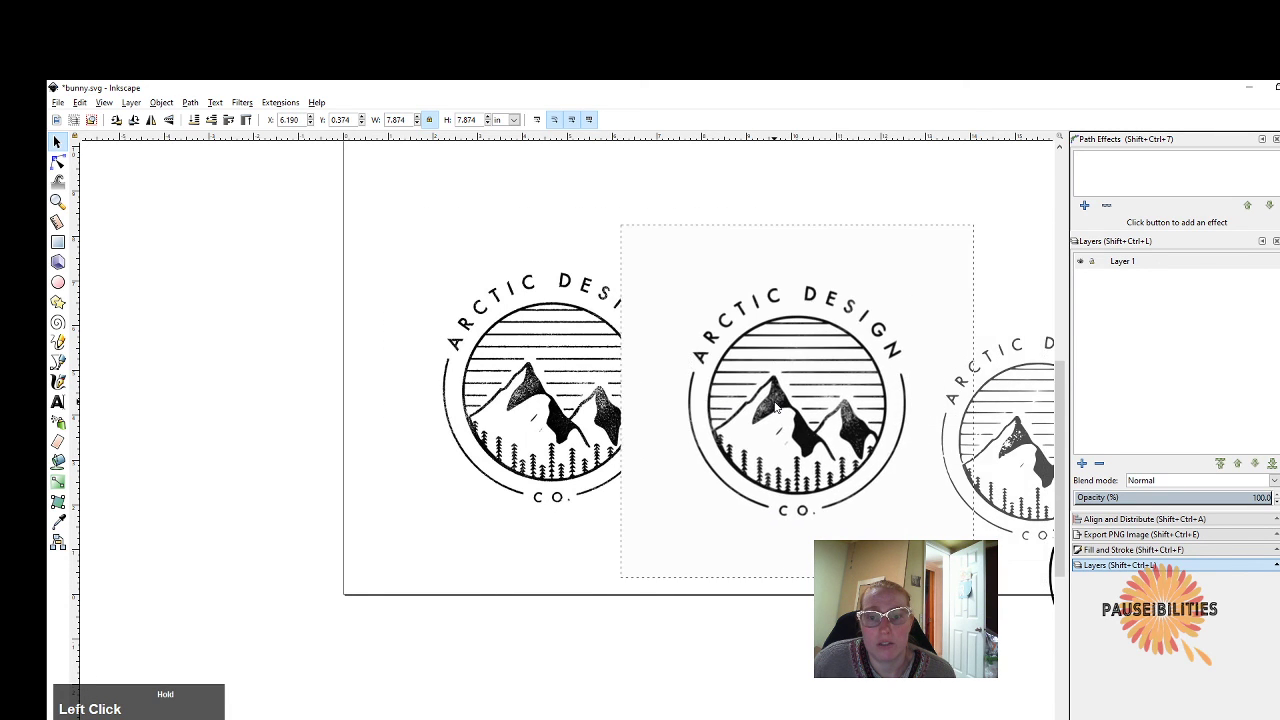
left_click(1052, 449)
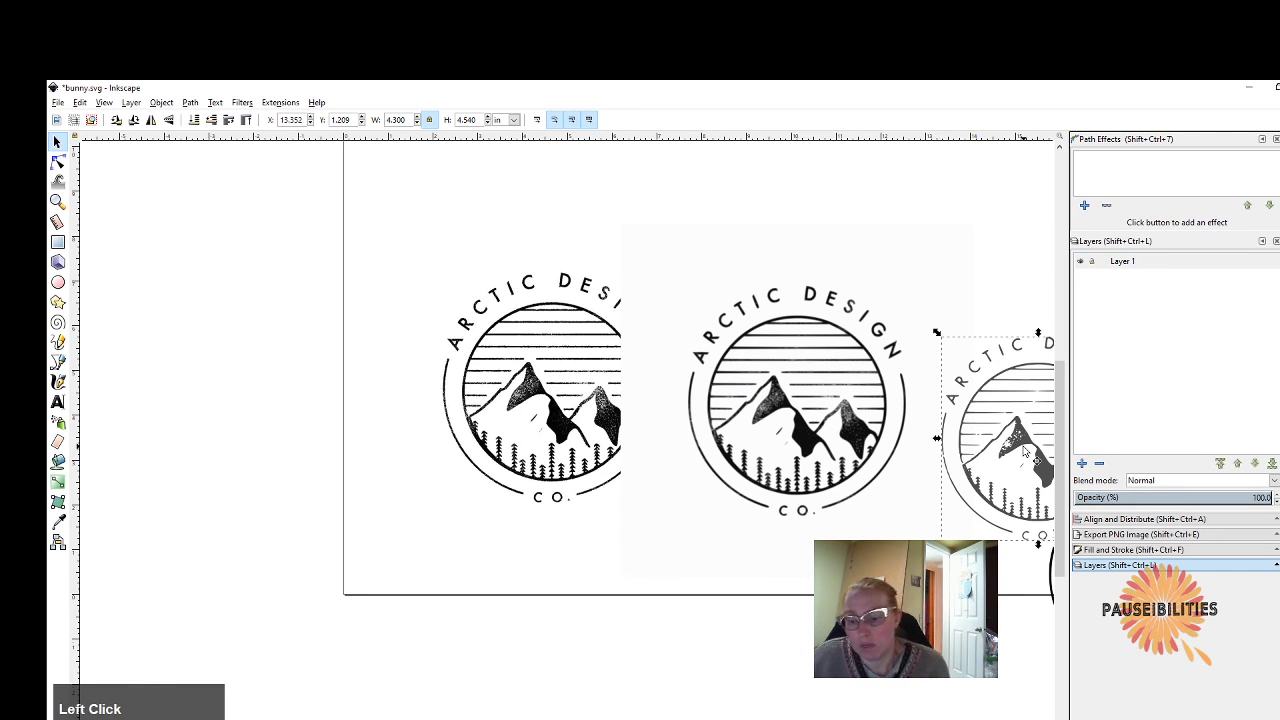
key("Delete")
left_click(1052, 556)
key("Delete")
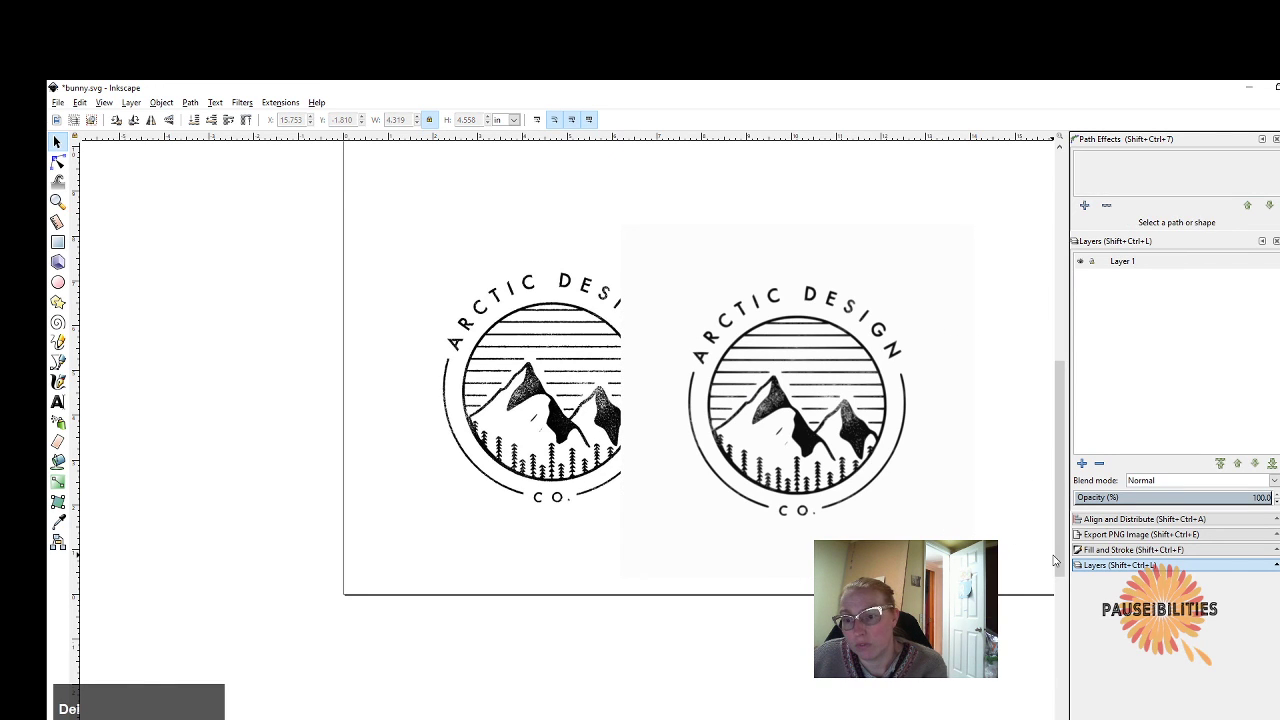
Move the grayscale trace to about X 7.92 in and Y 0.76 in, beside the original logo image, and inspect both with the Node tool.
left_click_drag(822, 452, 866, 426)
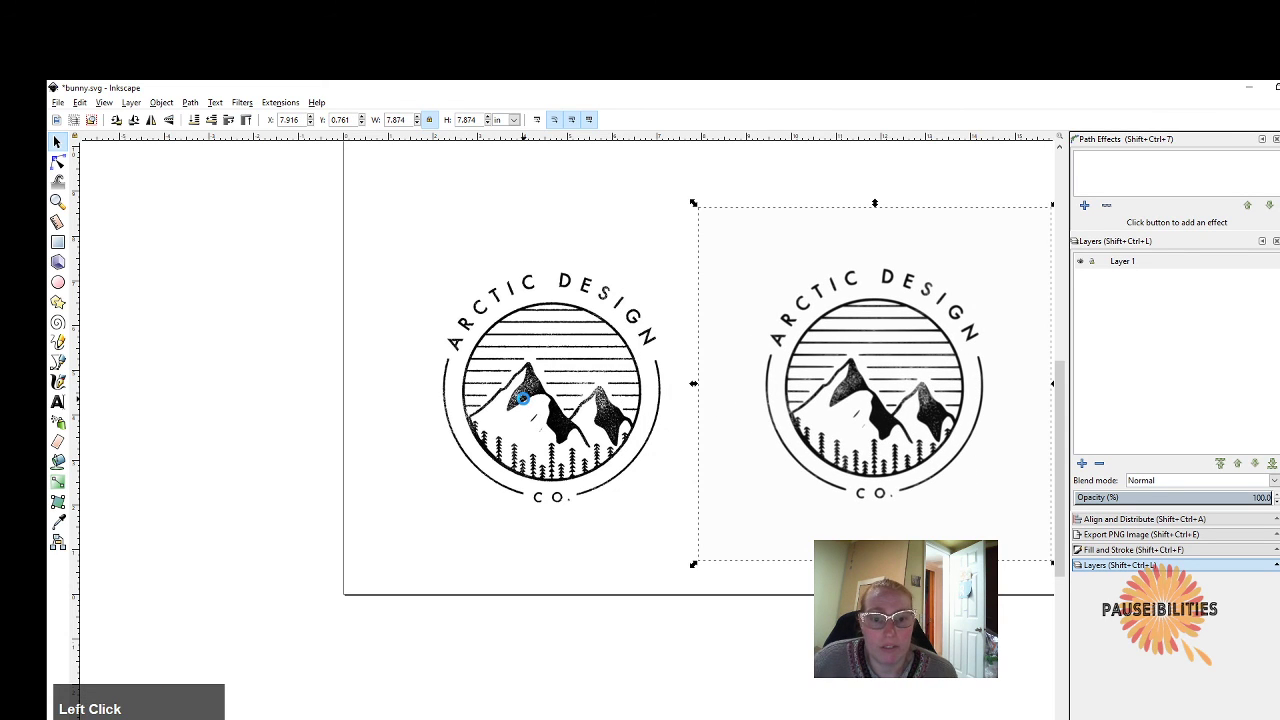
left_click(527, 403)
left_click(865, 400)
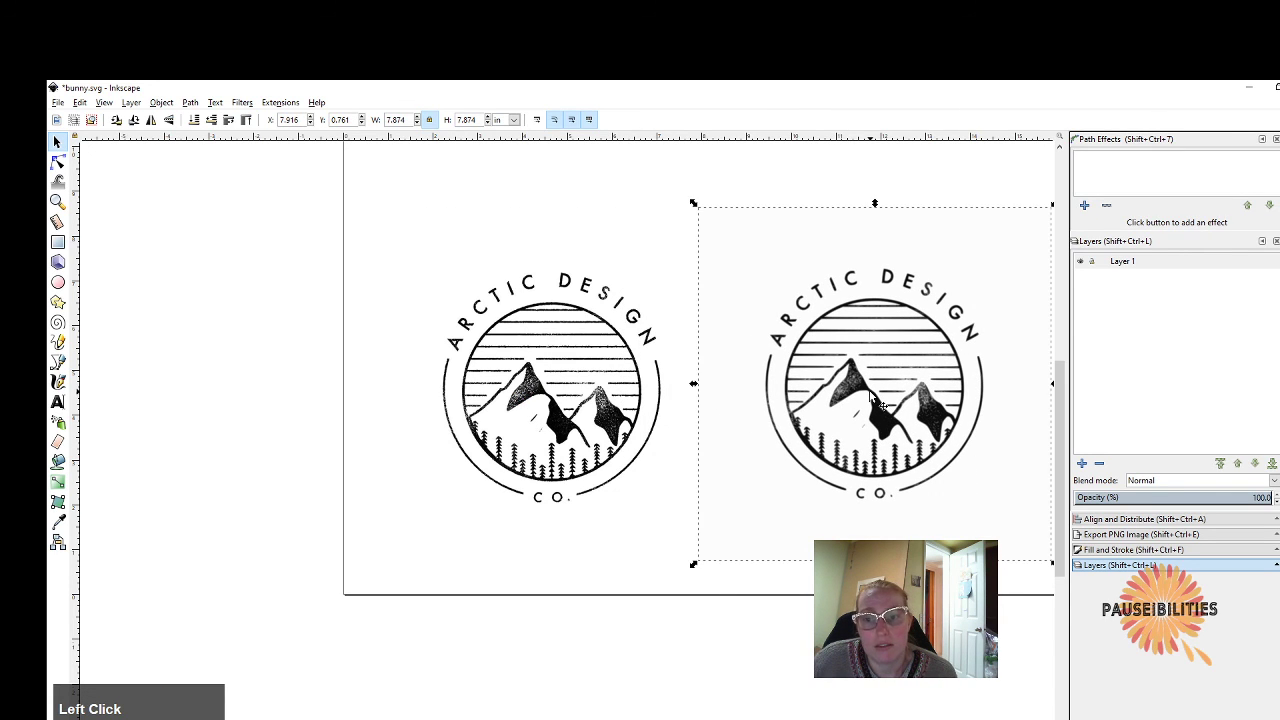
left_click(512, 400)
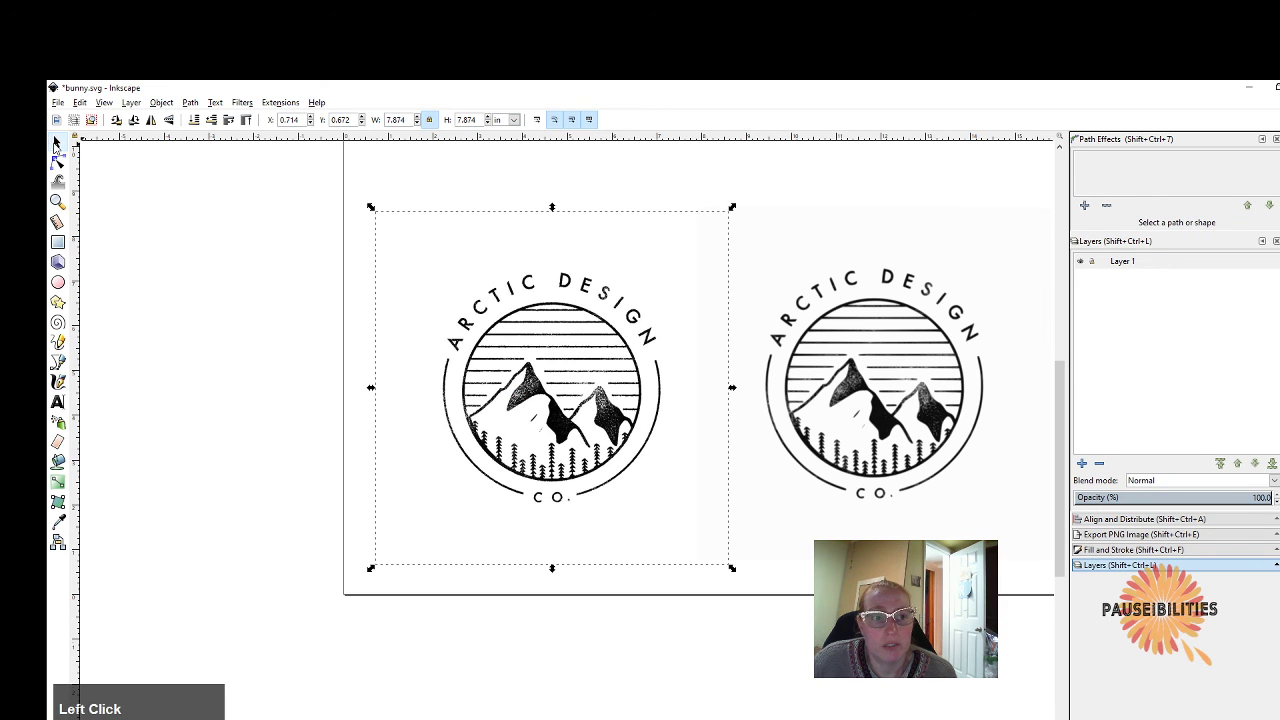
left_click(57, 162)
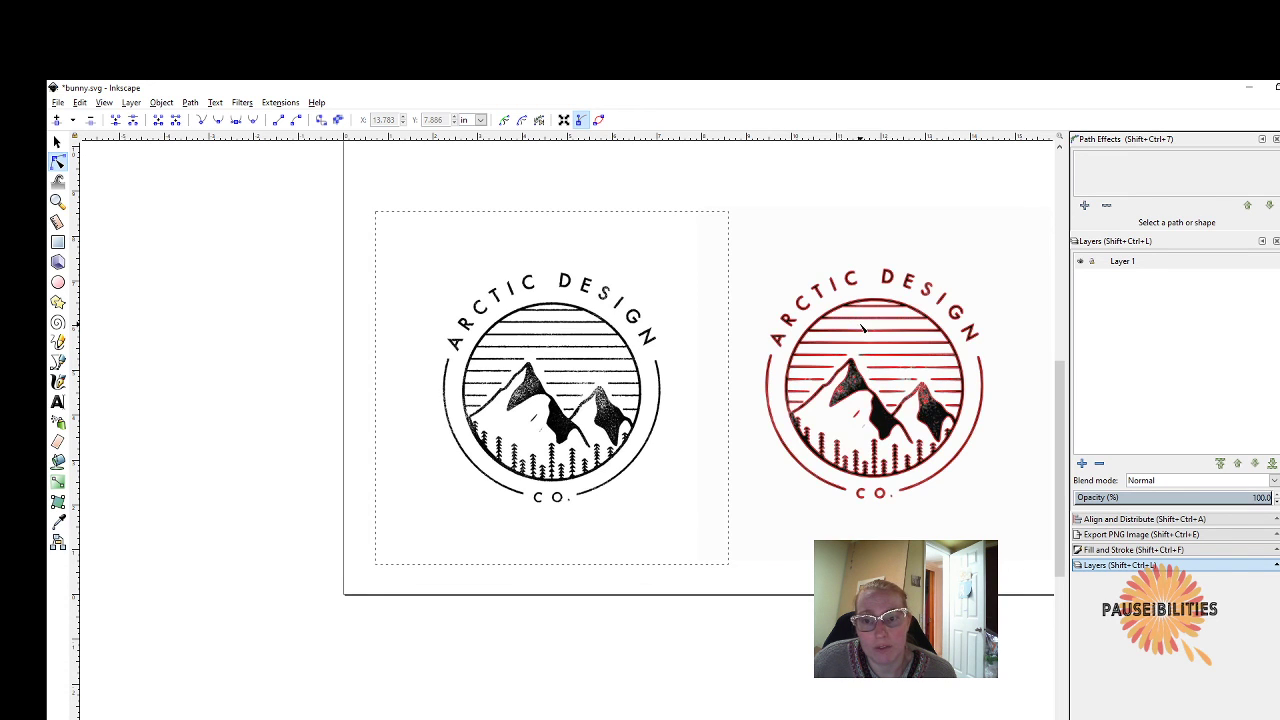
left_click(786, 362)
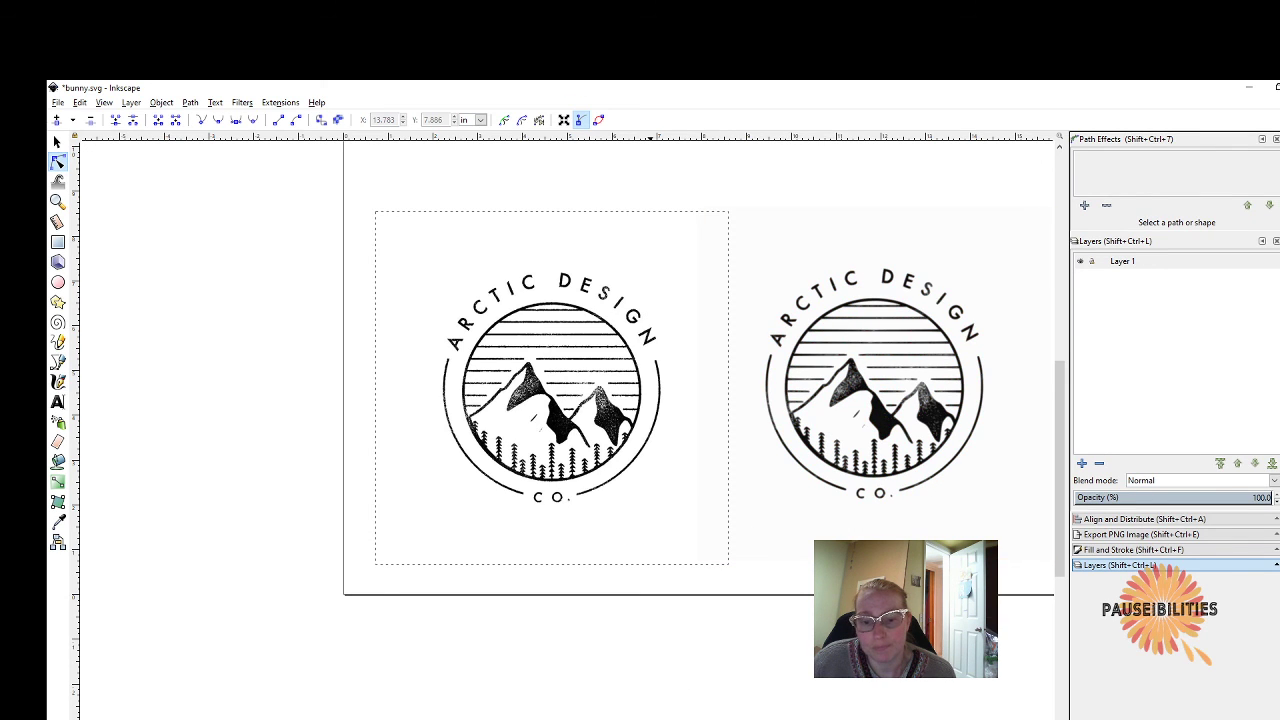
left_click_drag(720, 718, 784, 718)
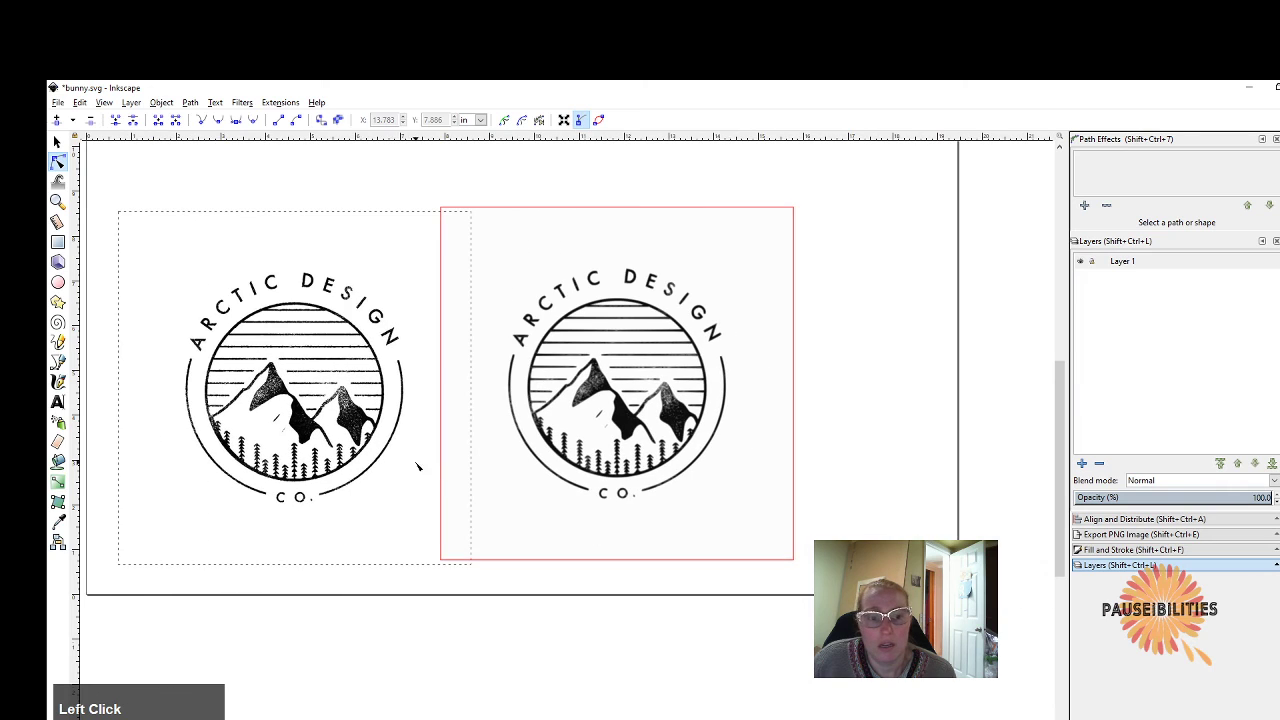
Ungroup the grayscale trace into its separate gray logo layers and pale background square.
left_click(57, 142)
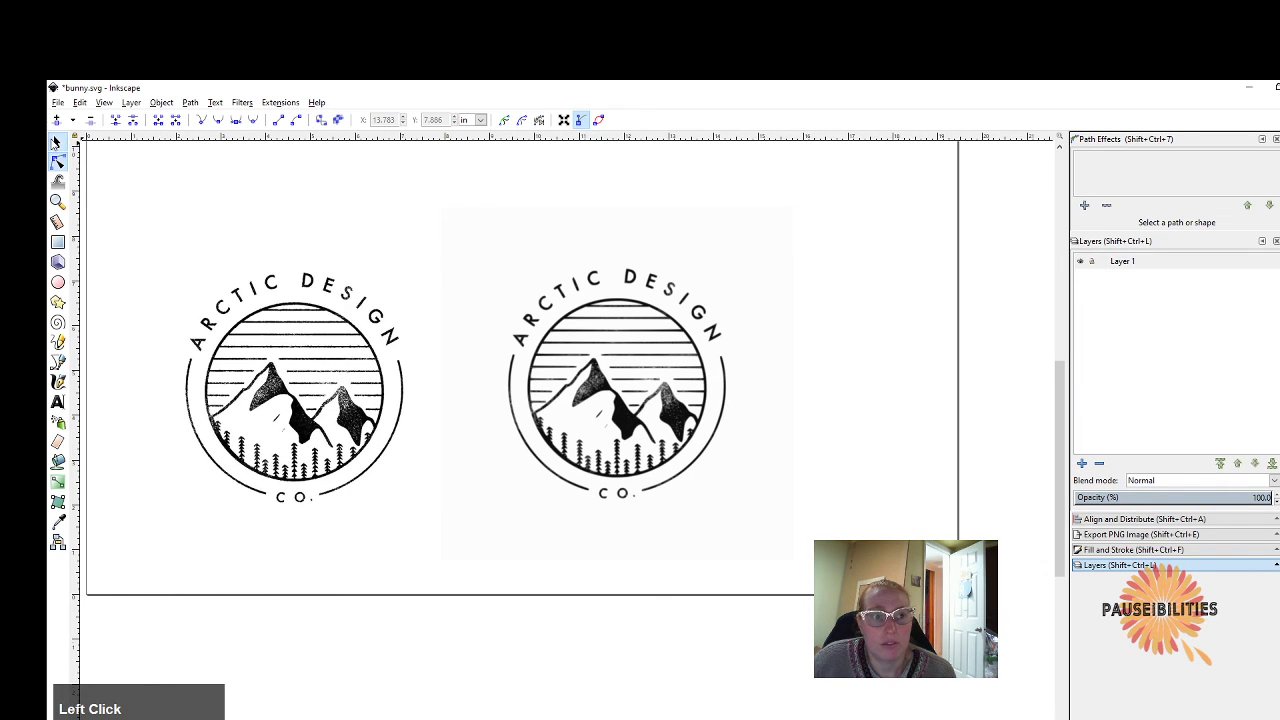
left_click(268, 410)
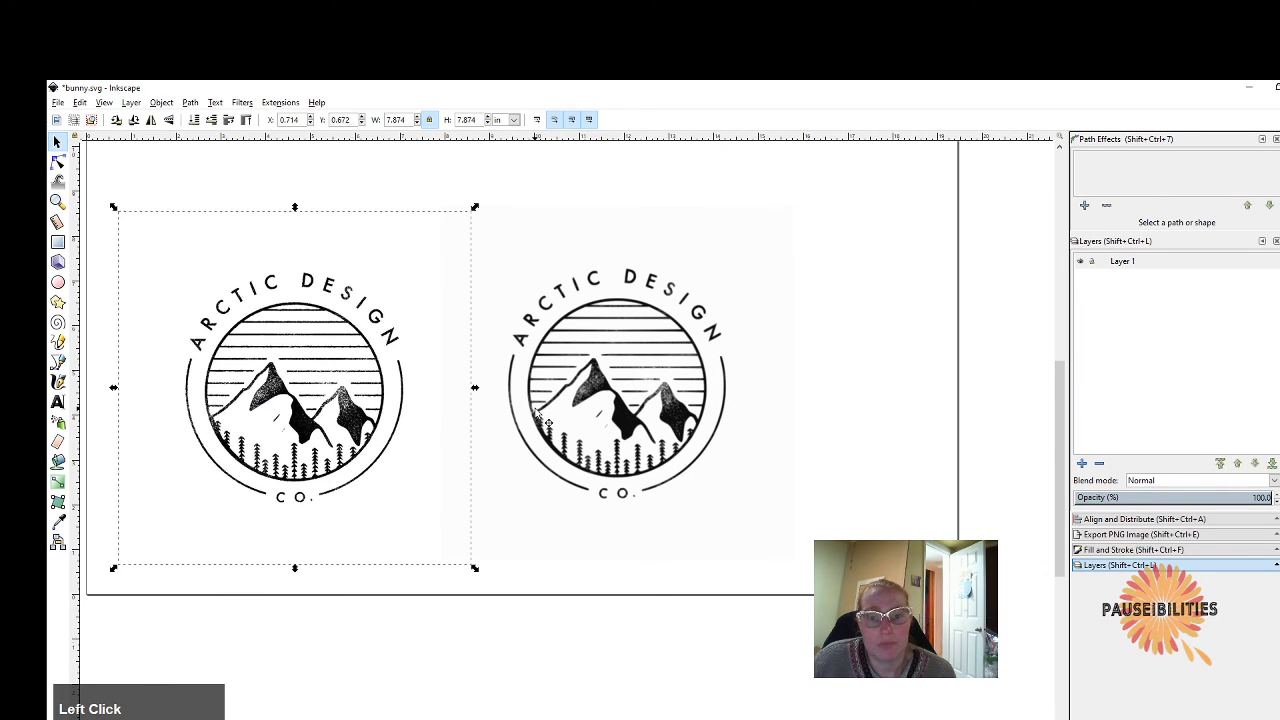
left_click(598, 394)
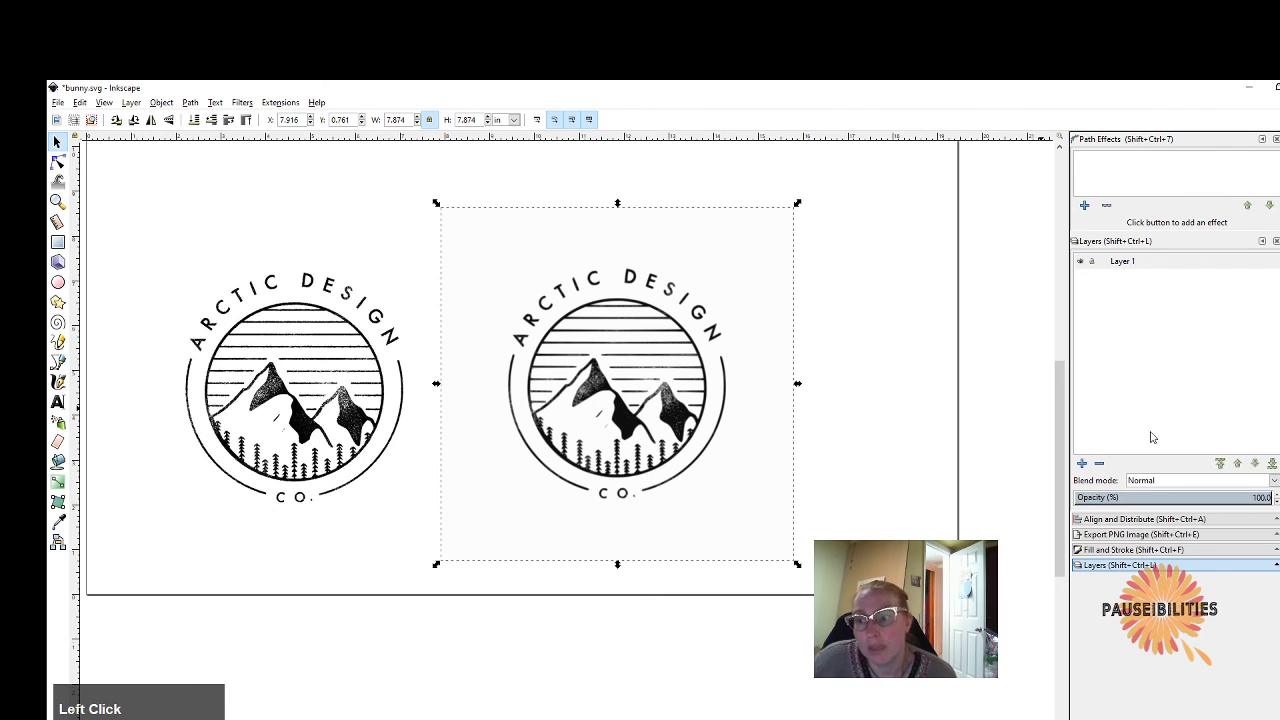
left_click(622, 413, "shift")
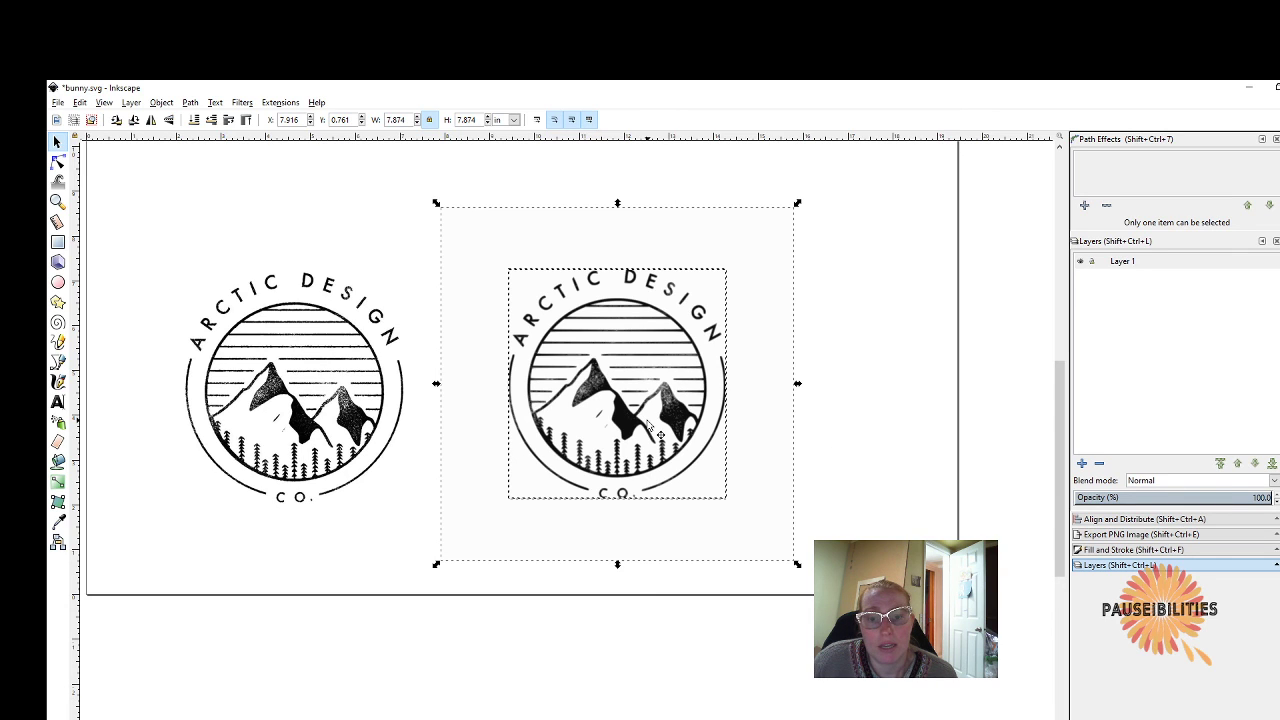
left_click(872, 391)
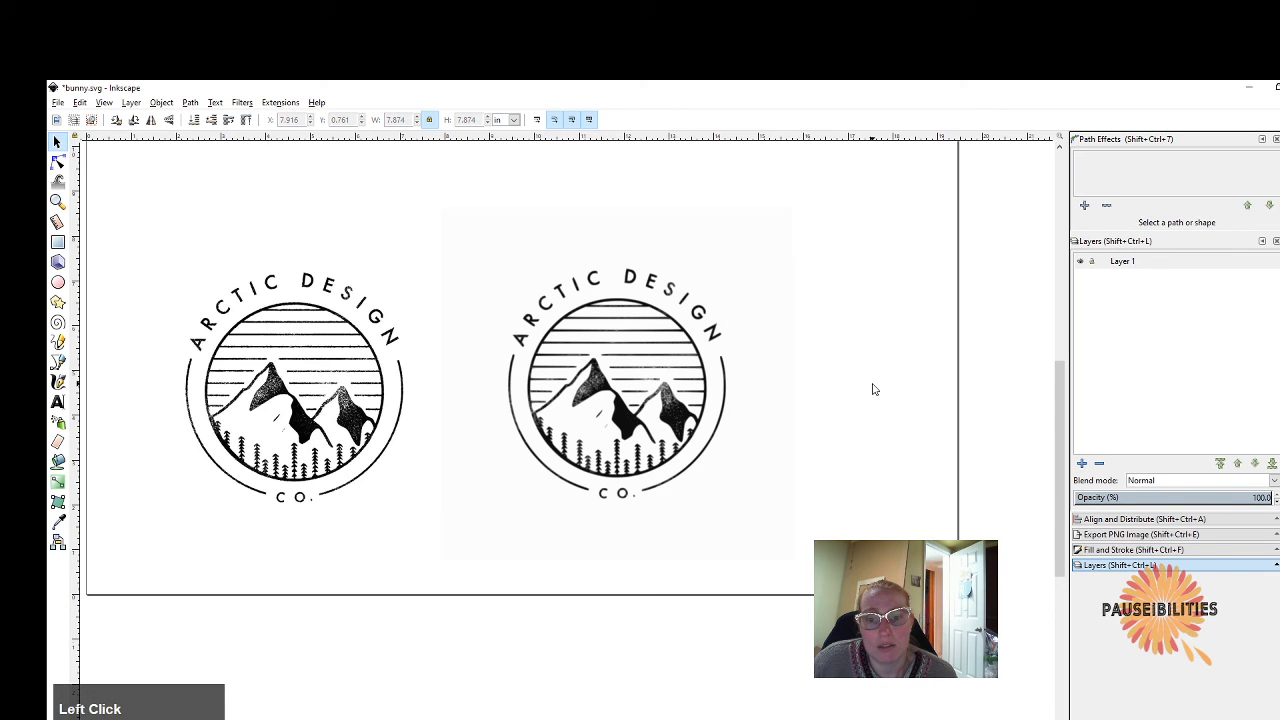
Pull the two darkest, broken-up logo layers off the ungrouped trace and delete them.
left_click(632, 421)
left_click_drag(628, 420, 891, 502)
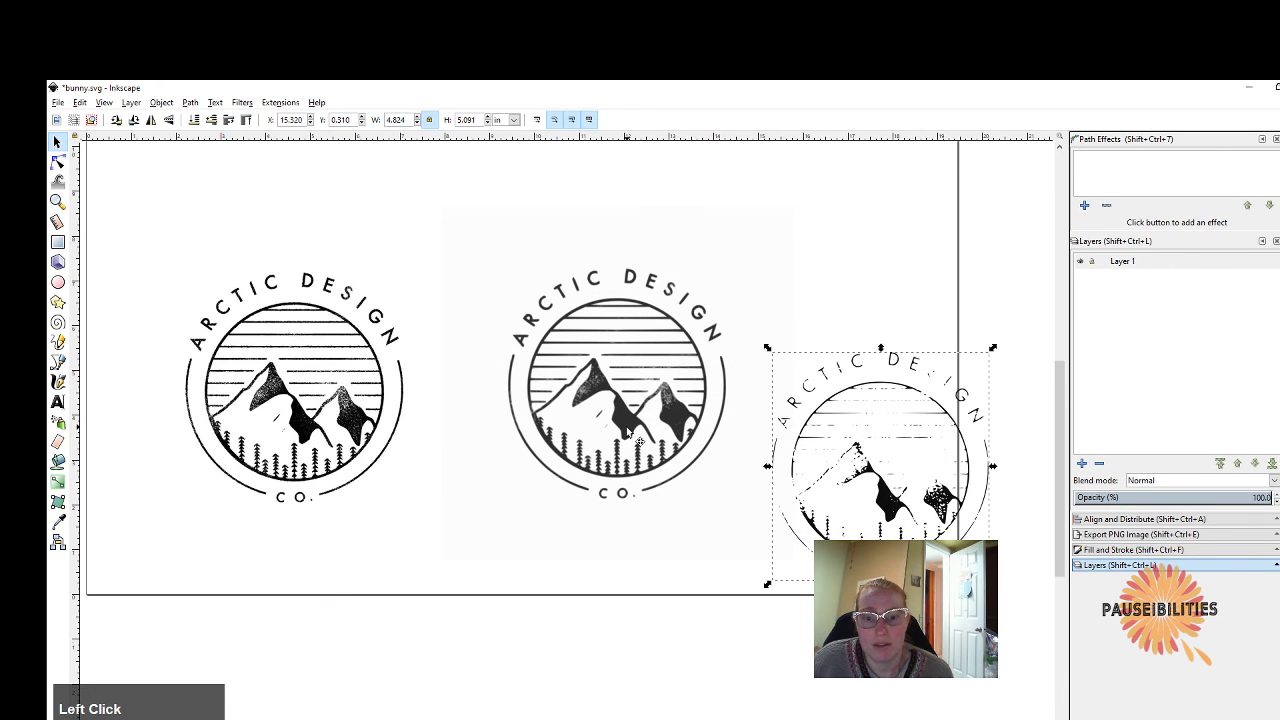
left_click_drag(629, 429, 897, 262)
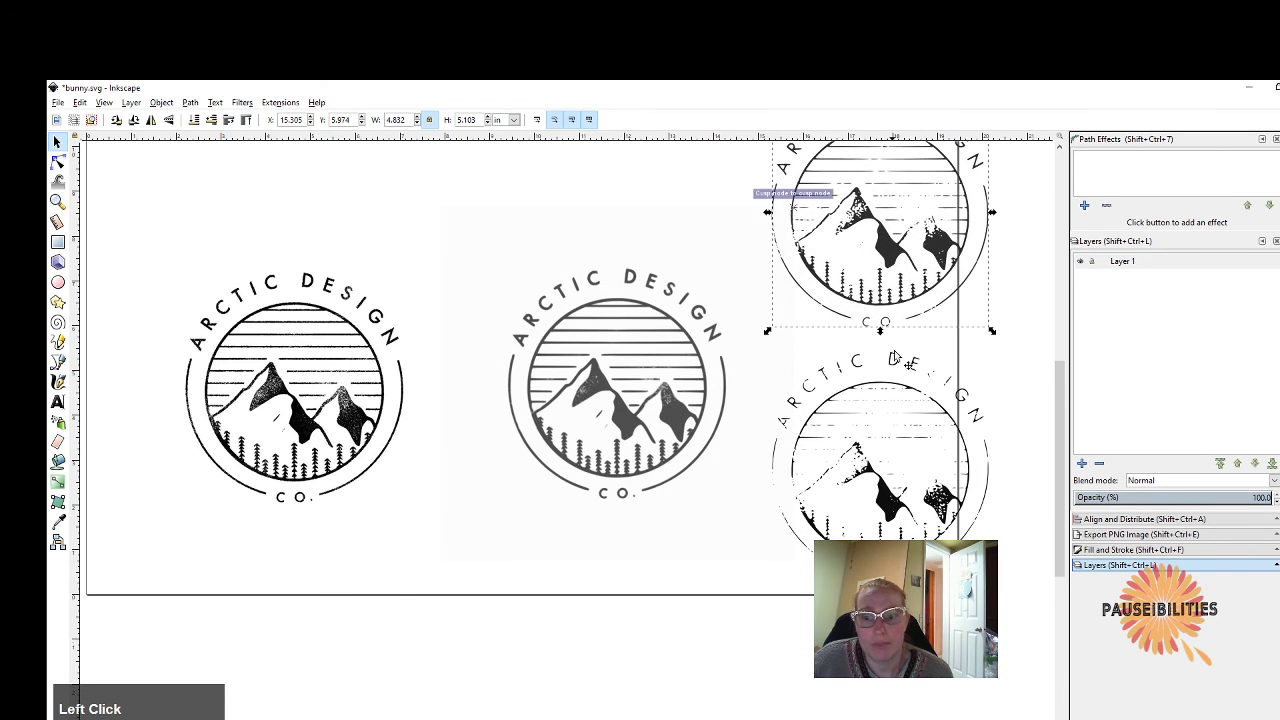
left_click(892, 489)
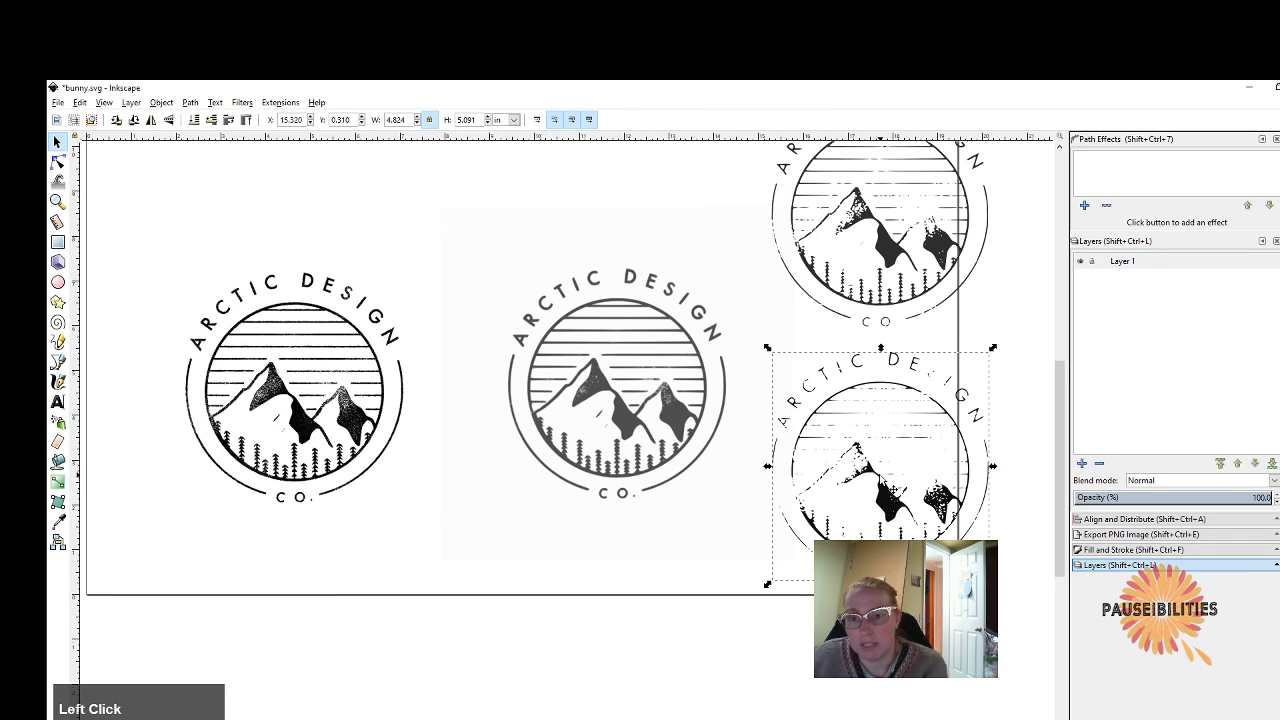
key("Delete")
left_click(885, 247)
key("Delete")
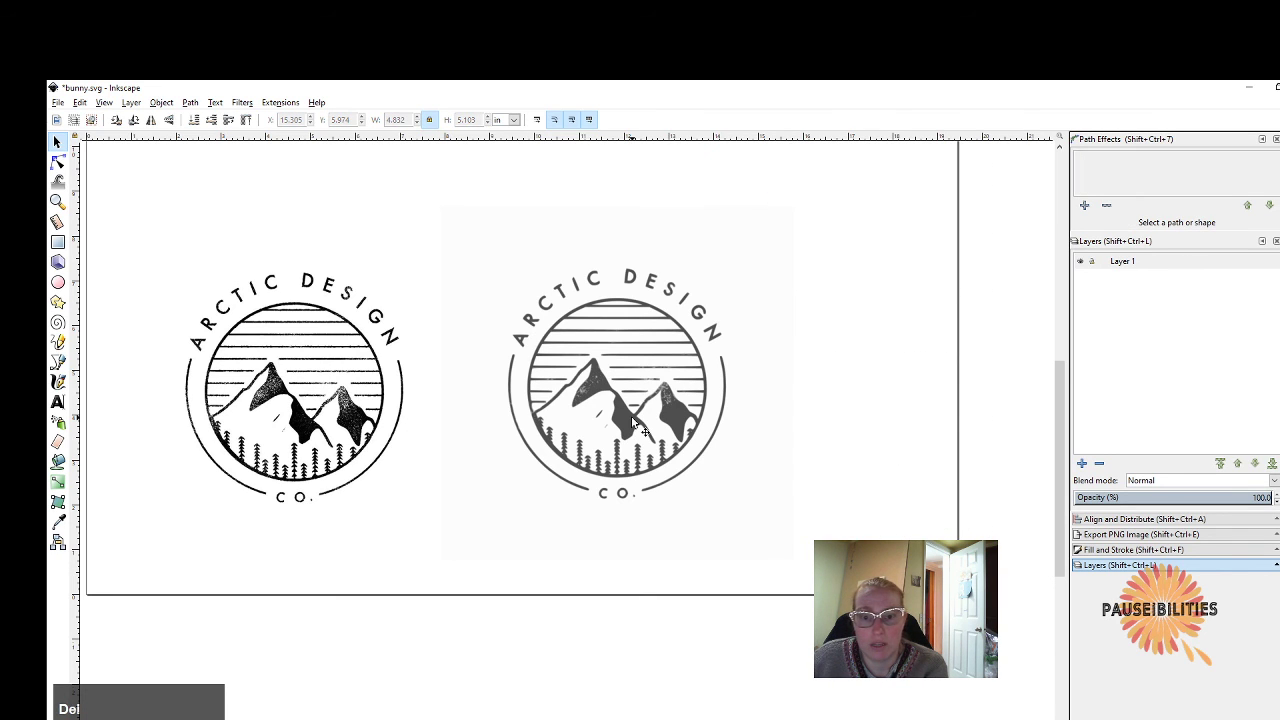
Spread the five remaining gray logo layers of the trace apart around the page.
left_click_drag(710, 376, 900, 530)
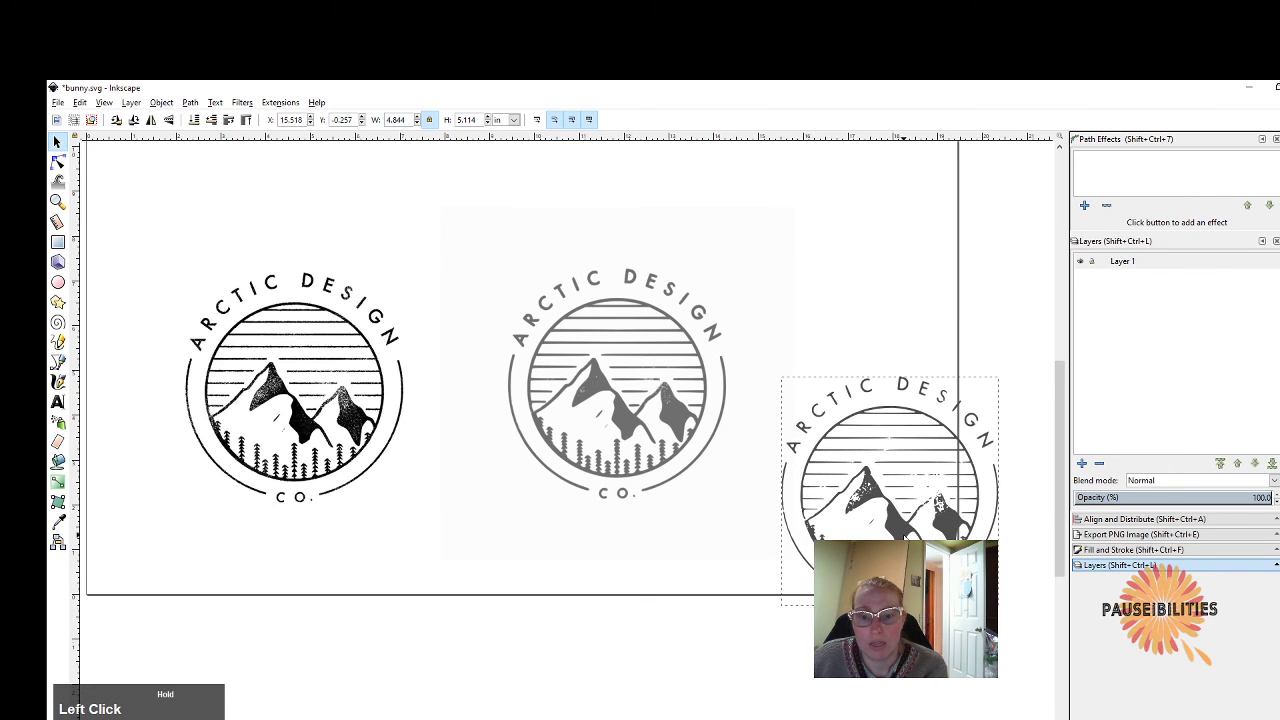
left_click_drag(640, 420, 866, 290)
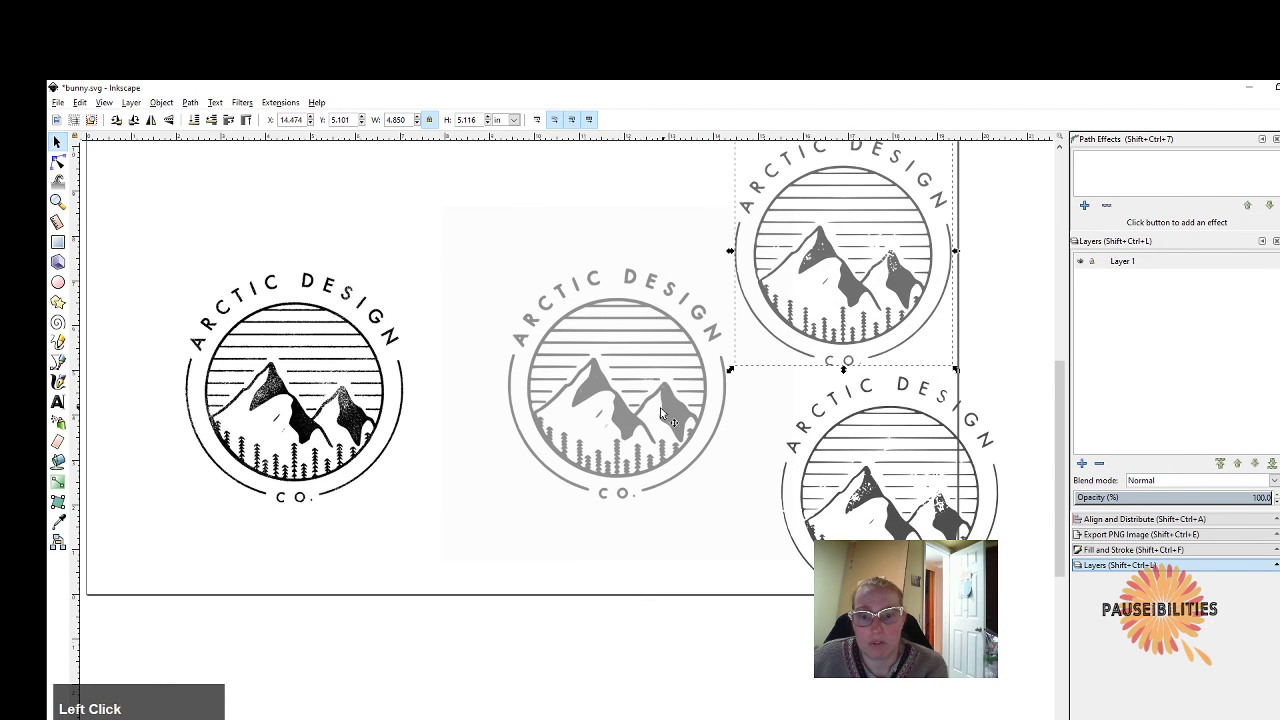
left_click_drag(618, 432, 484, 657)
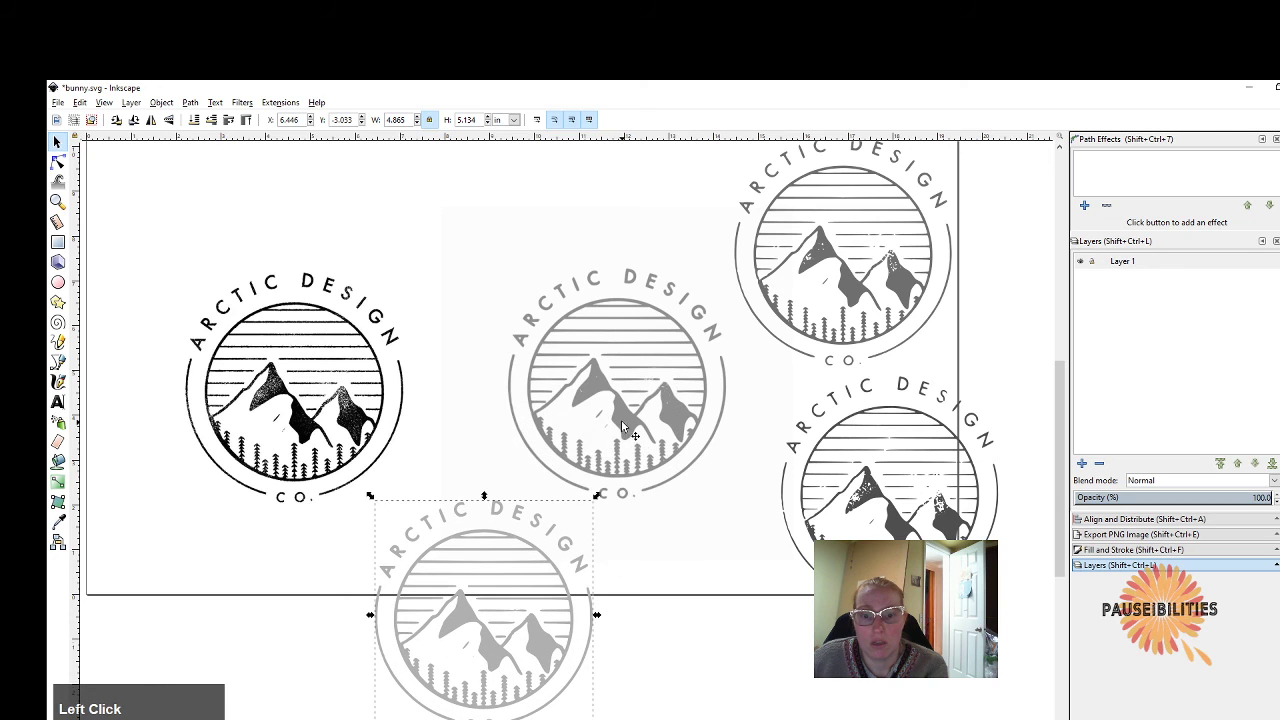
left_click_drag(624, 427, 523, 260)
left_click_drag(633, 427, 700, 605)
Delete the pale background square of the trace and move the lightest gray logo to about X 10.14 in and Y 1.32 in.
left_click(617, 364)
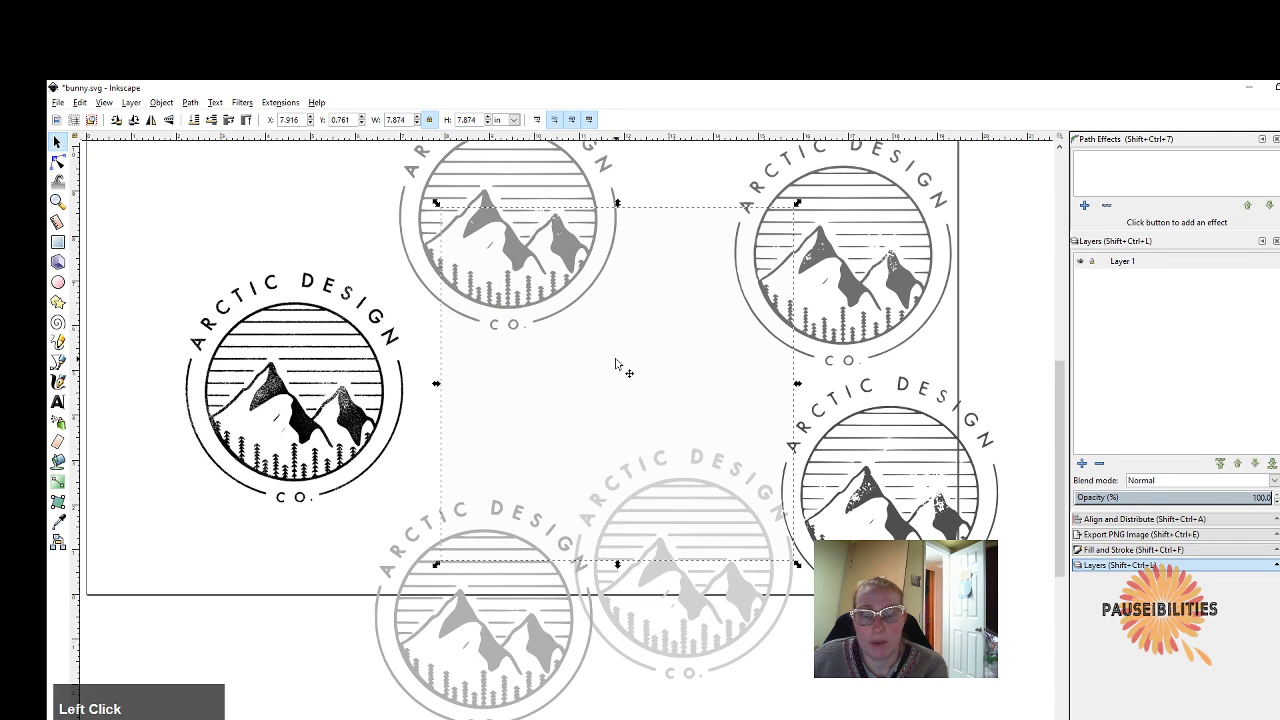
key("Delete")
left_click(470, 372)
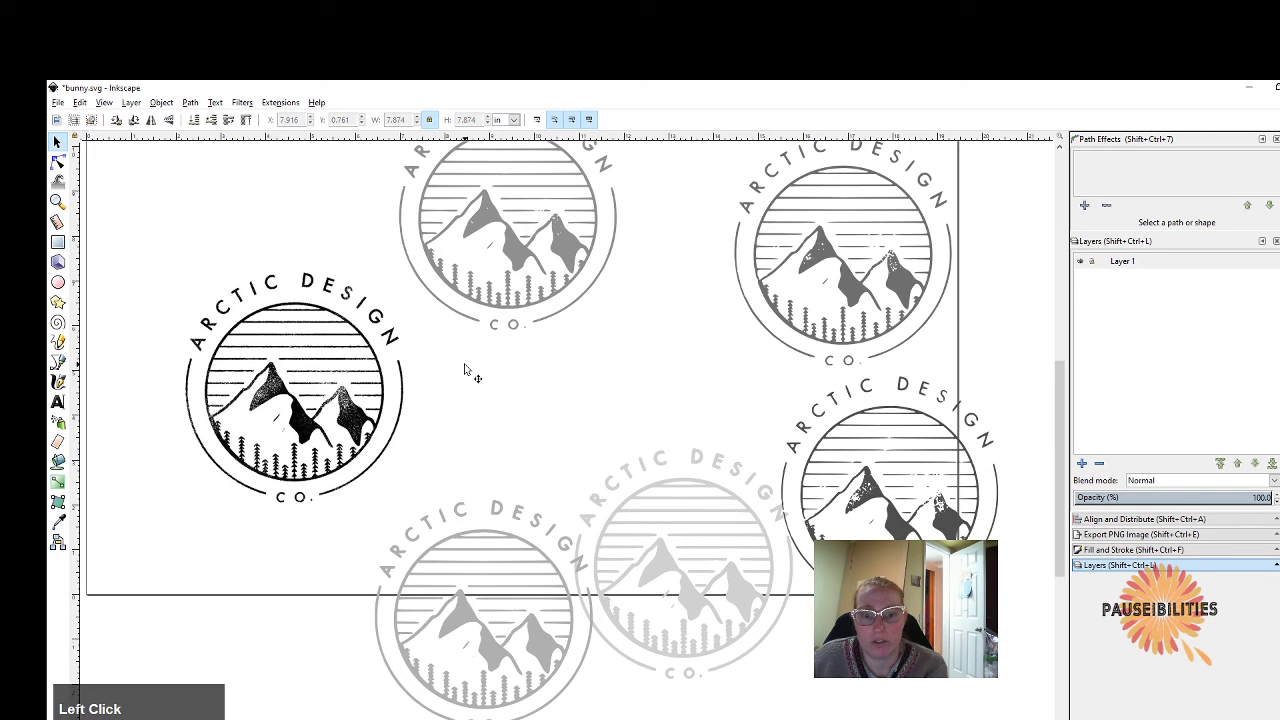
left_click(660, 384)
left_click_drag(662, 575, 625, 422)
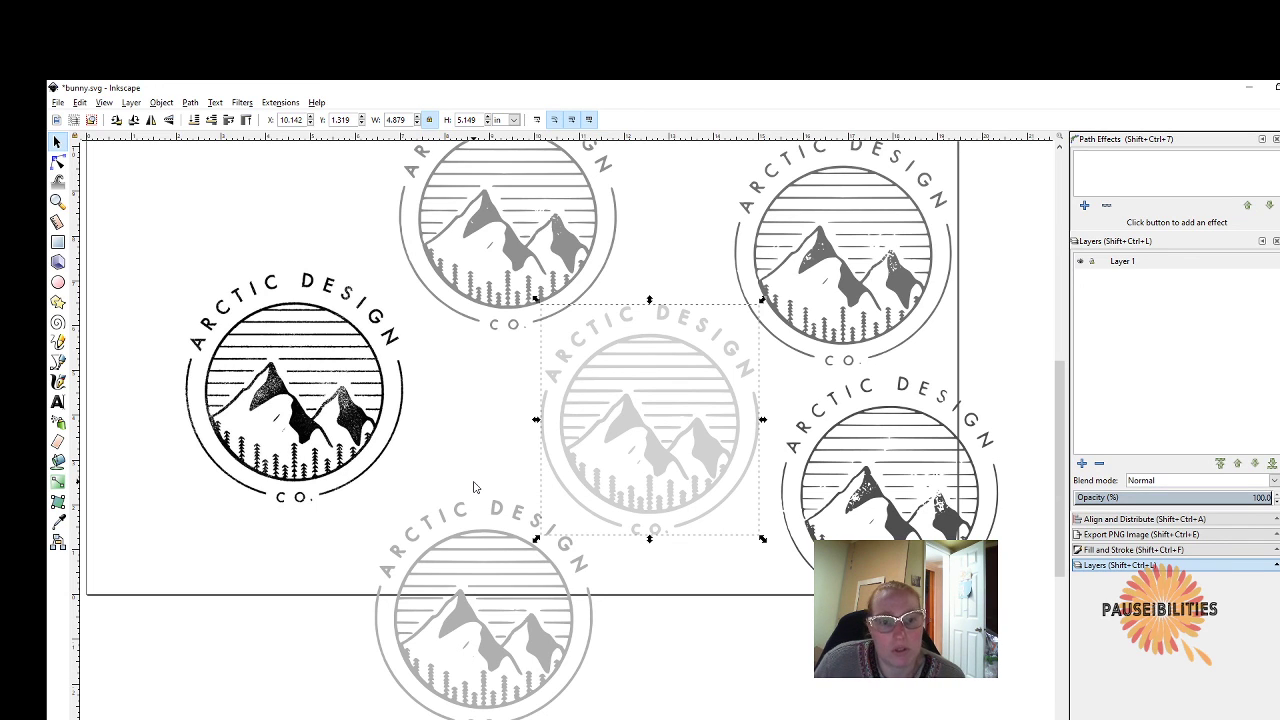
Reposition the original logo image clear of the gray traces and move the lowest gray logo to about X 6.52 in and Y -2.63 in.
left_click(347, 368)
left_click_drag(347, 368, 476, 420)
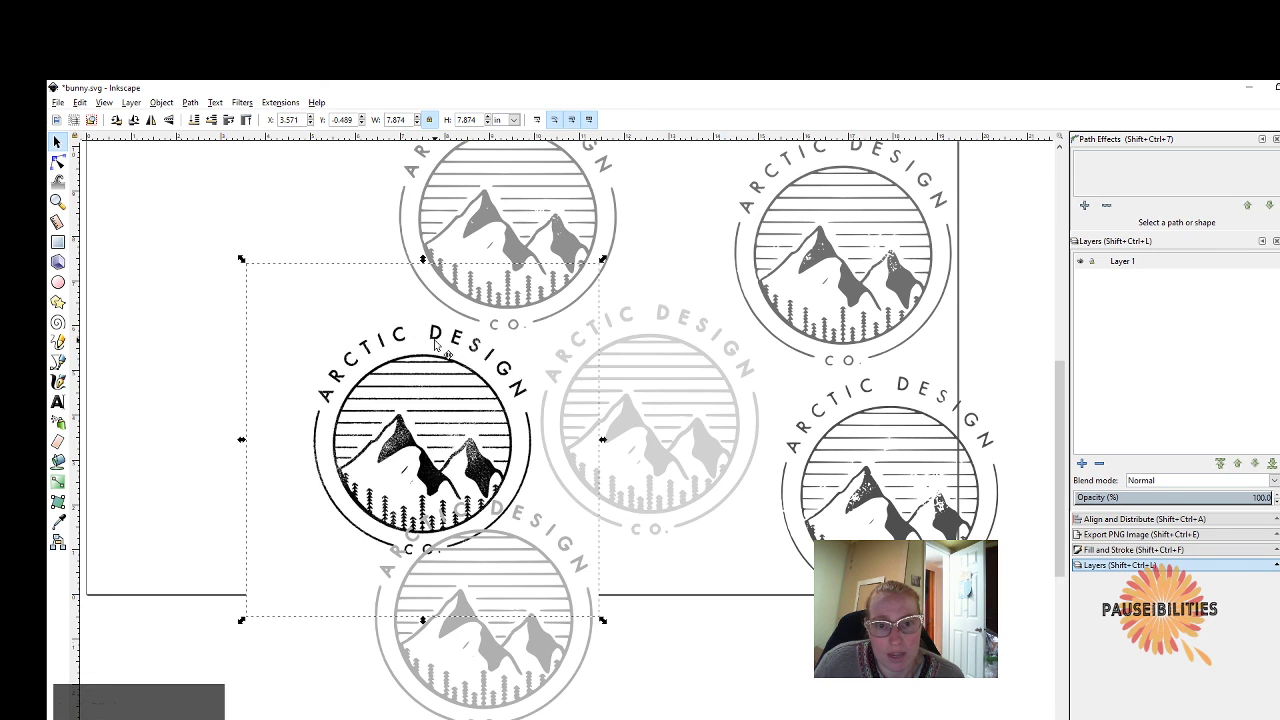
left_click_drag(434, 343, 289, 280)
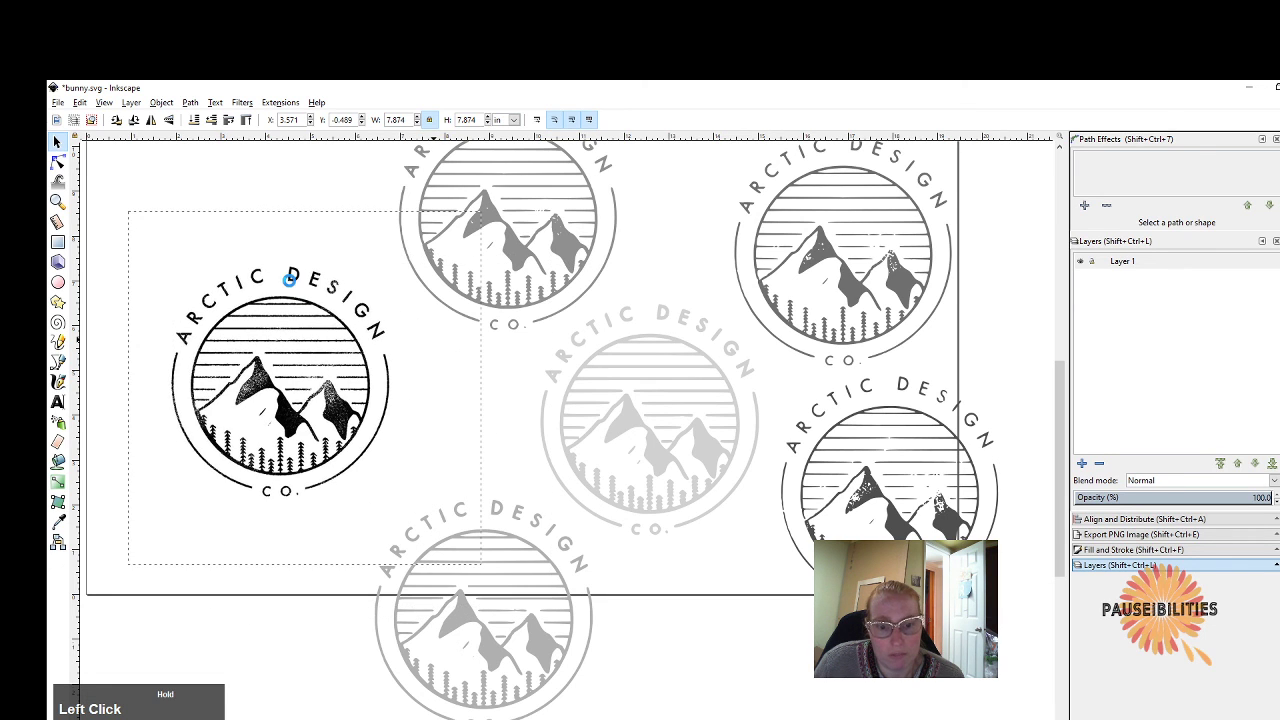
left_click(528, 522)
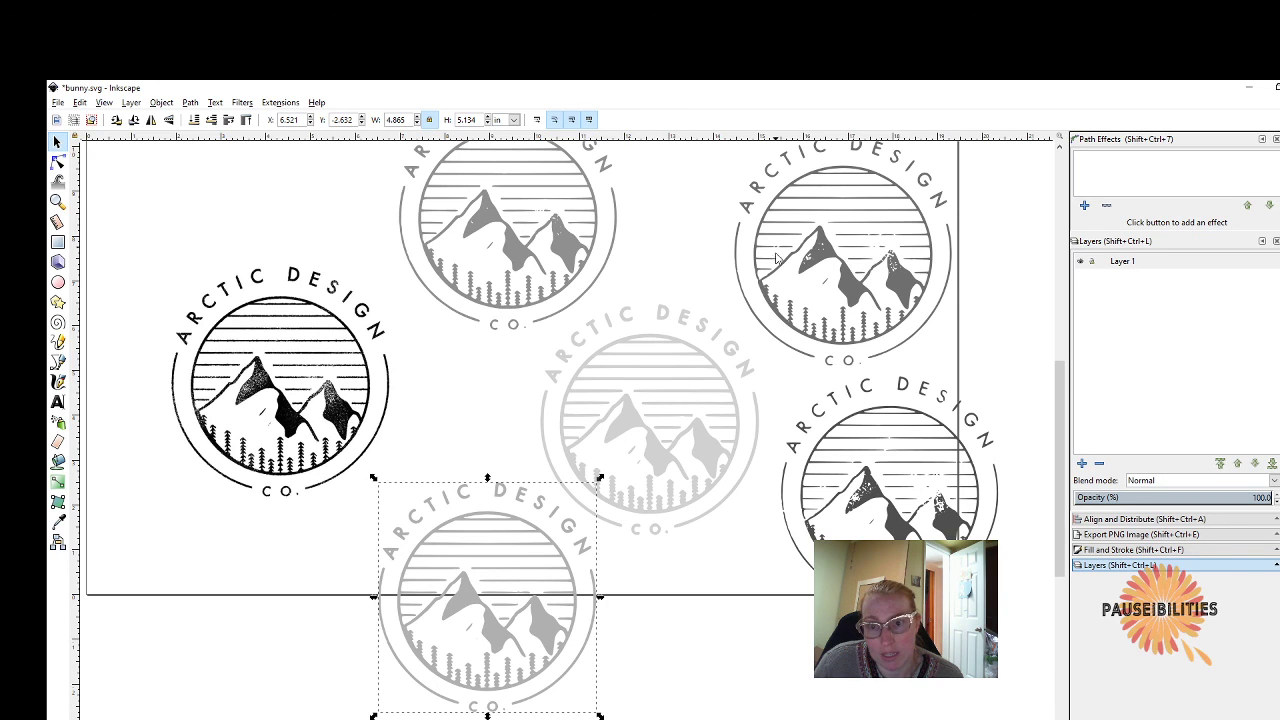
Delete the three darker gray logo layers, keeping only the two lightest ones and the original image.
left_click(834, 259)
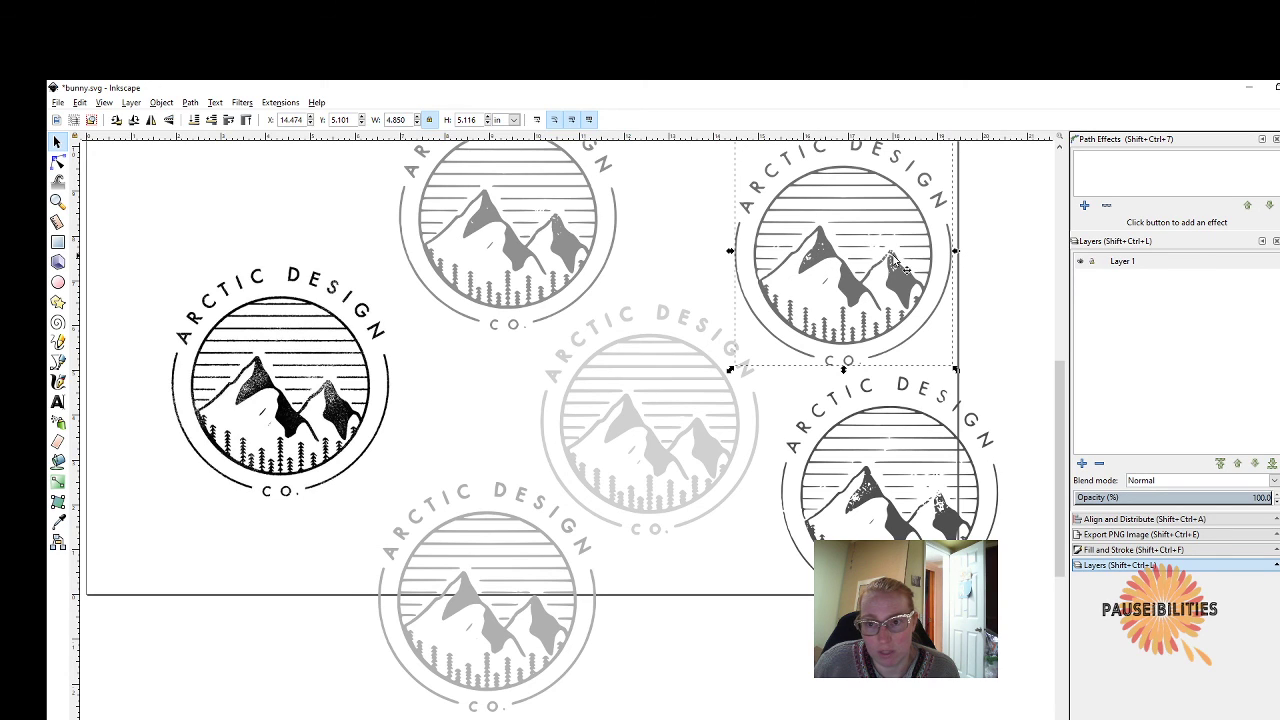
left_click(829, 261)
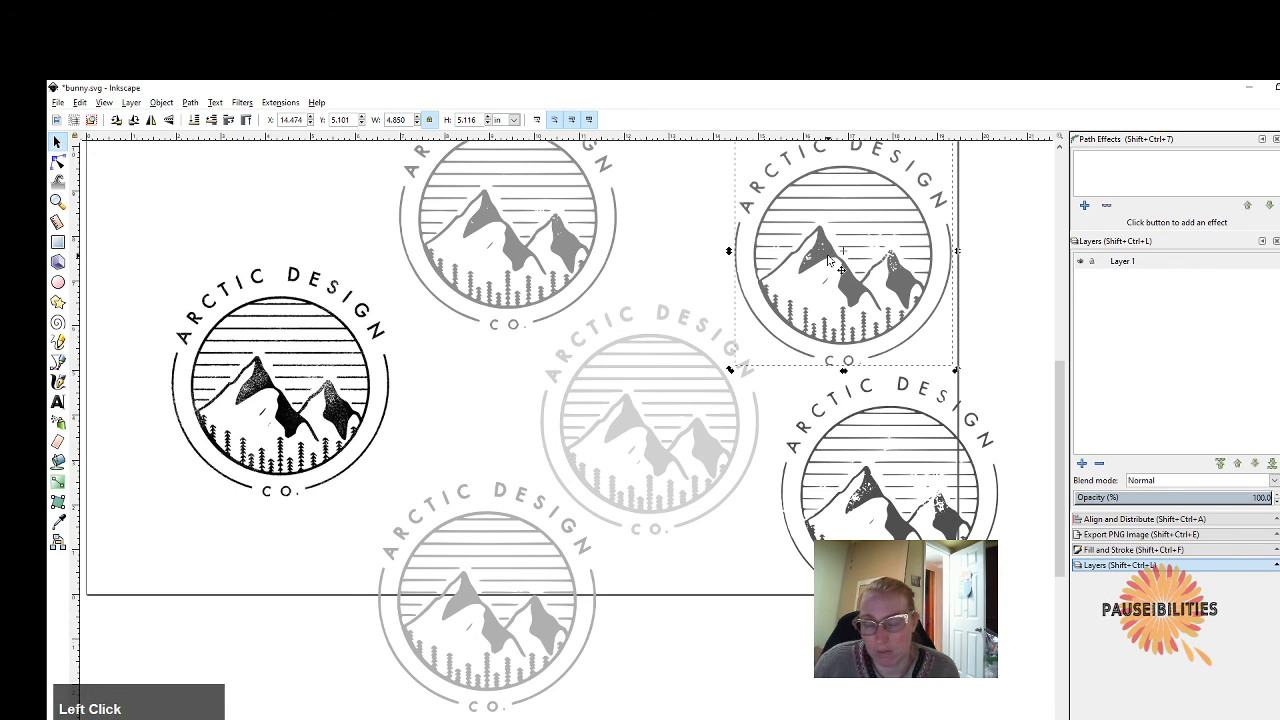
key("Delete")
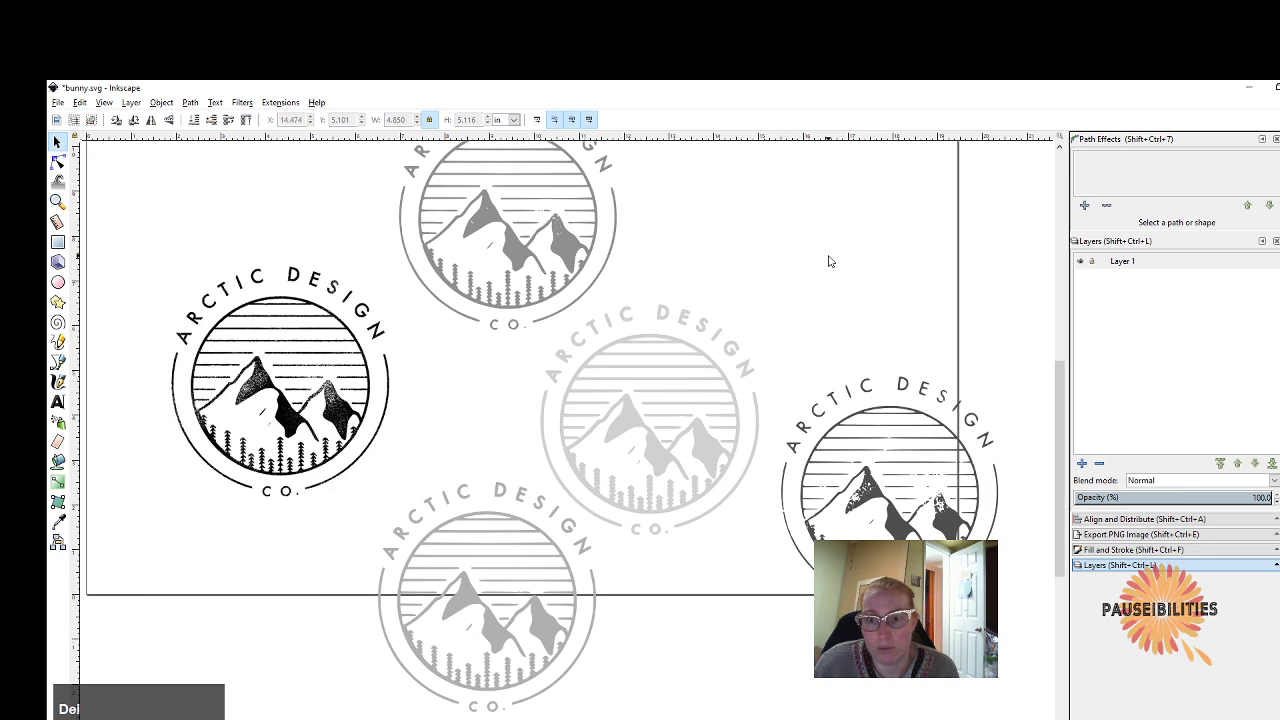
left_click(864, 445)
key("Delete")
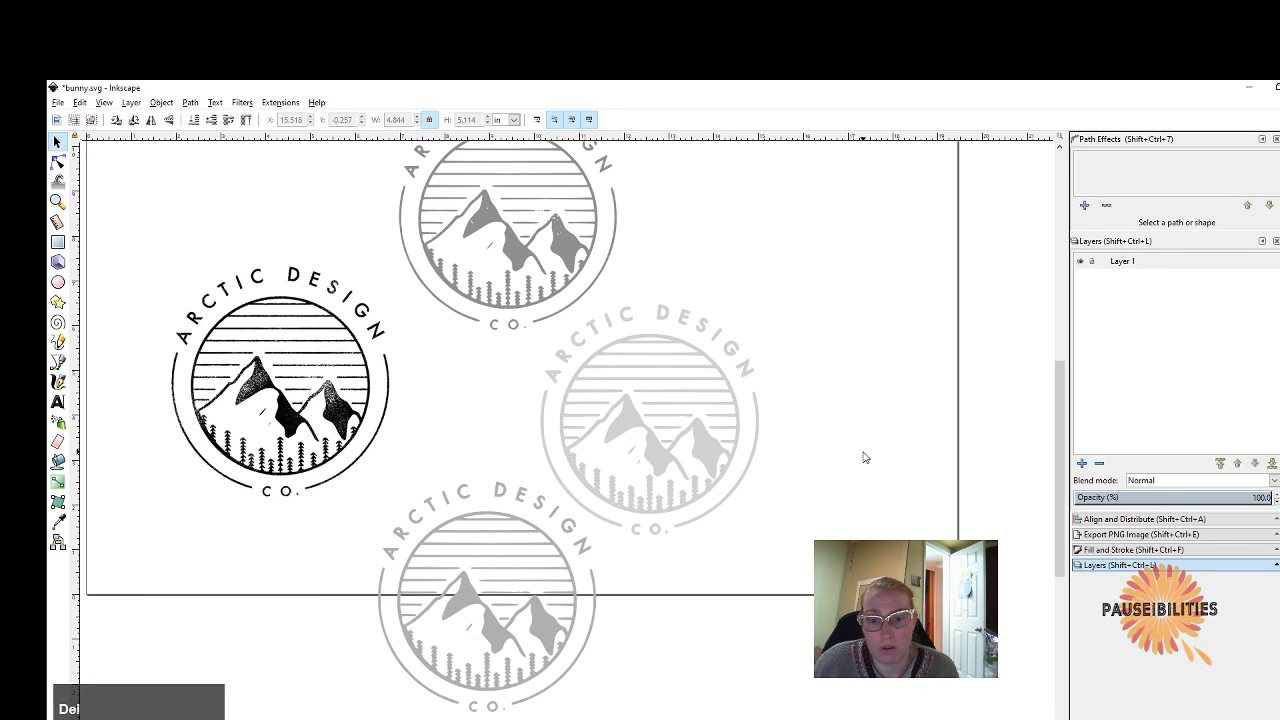
left_click(538, 234)
key("Delete")
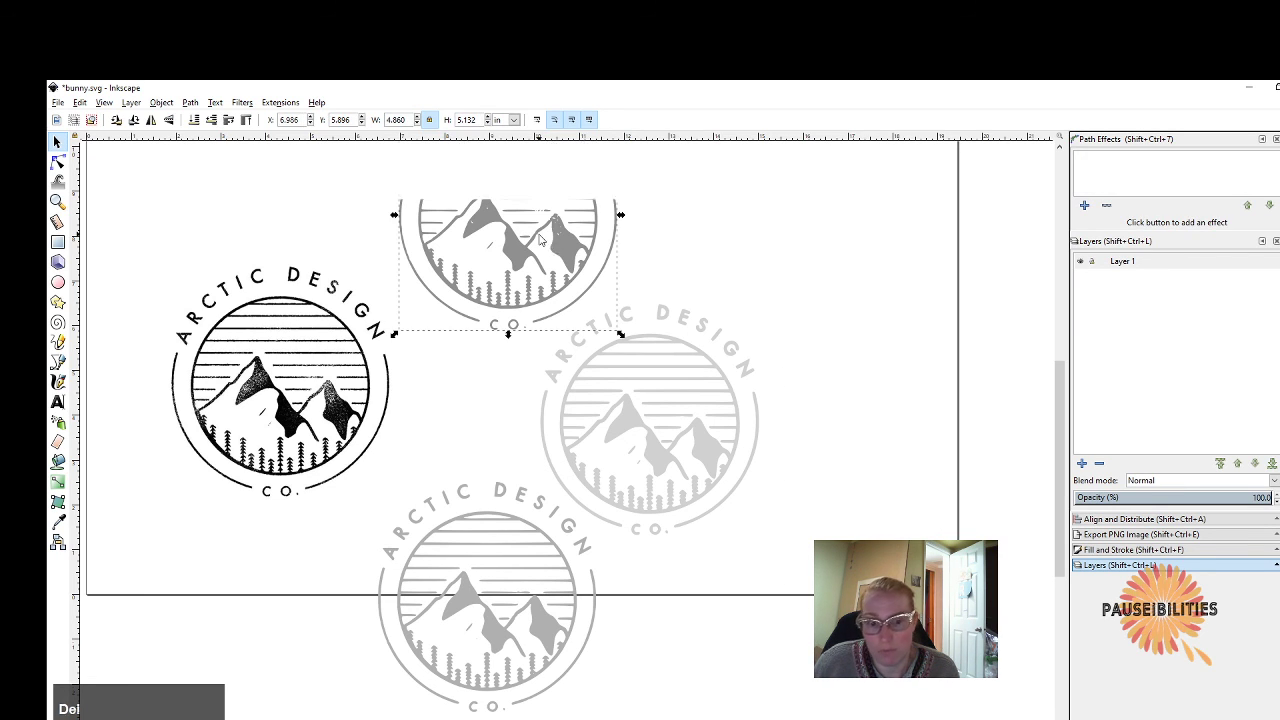
Line up the two remaining gray logos beside the original at about X 8.52 in and X 14.23 in, and fill both with black.
left_click_drag(636, 422, 819, 400)
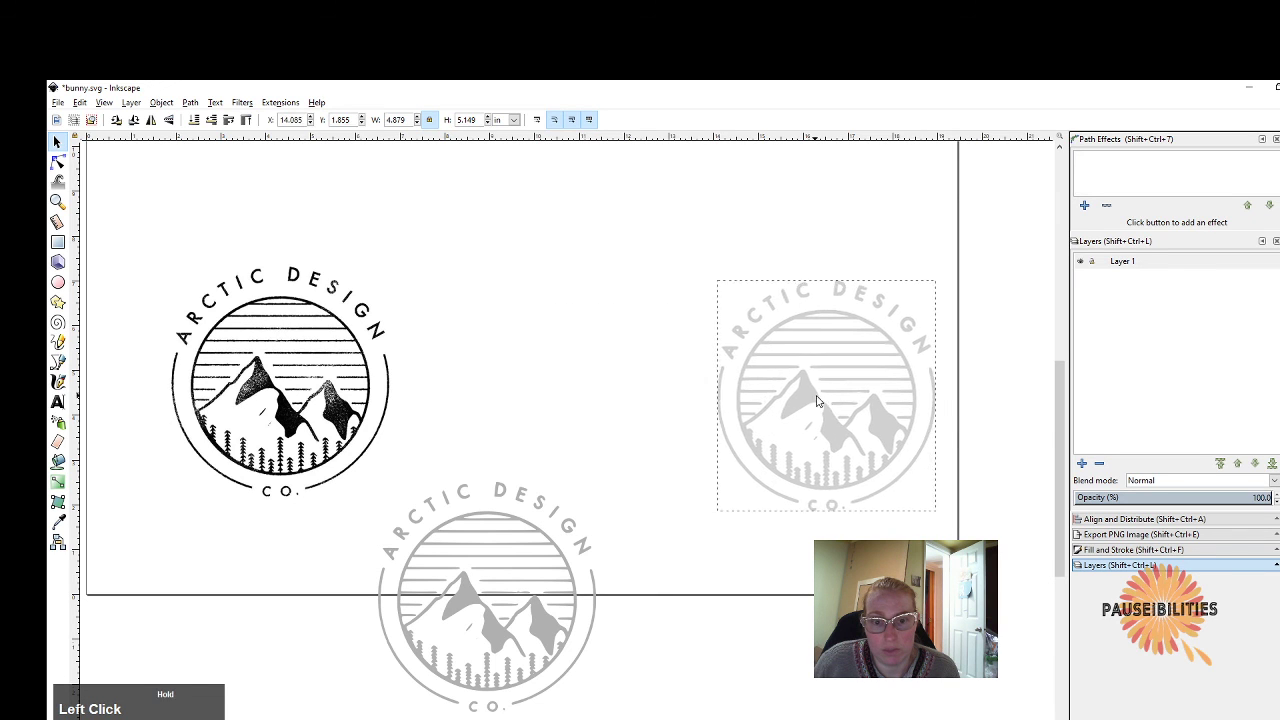
left_click_drag(474, 596, 564, 402)
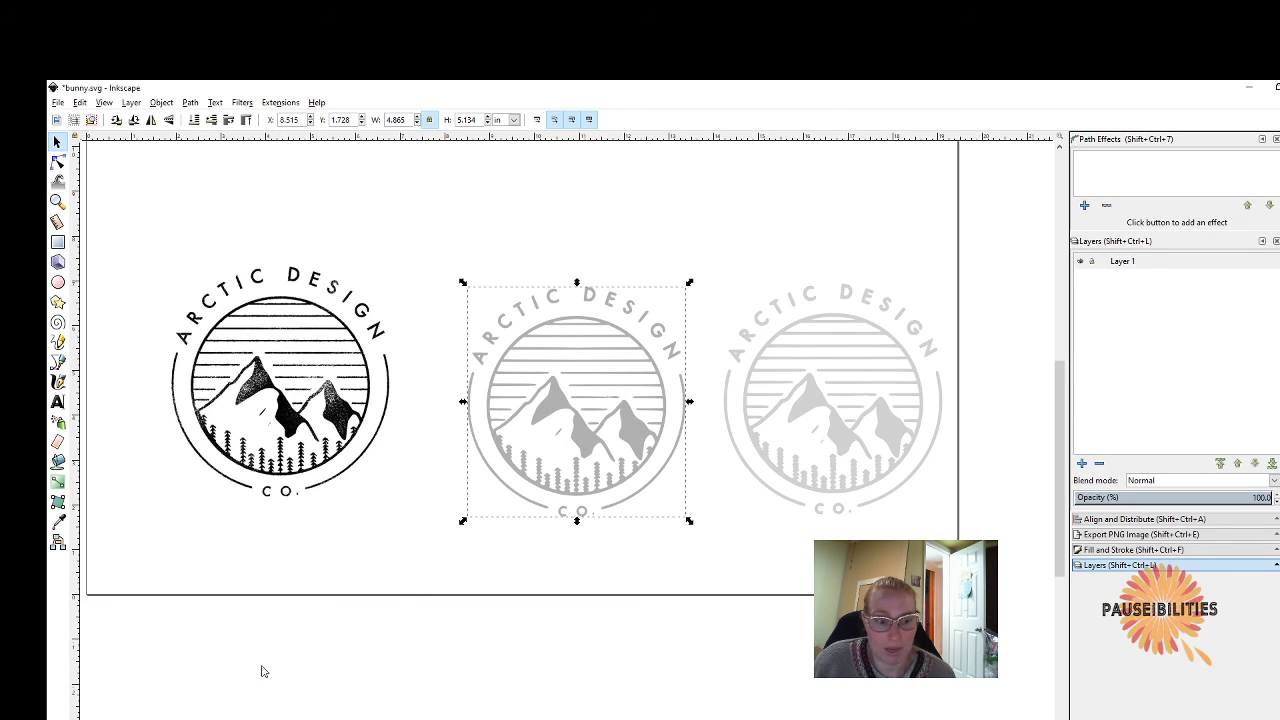
left_click(75, 719)
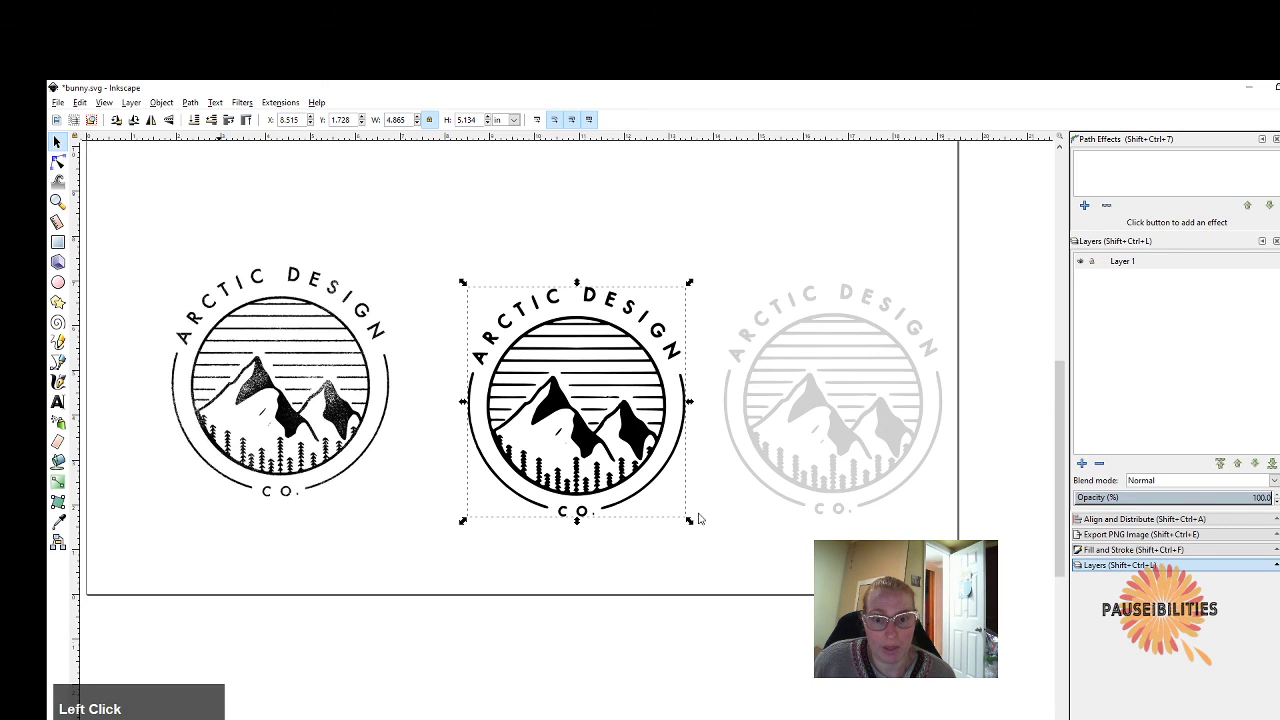
left_click(806, 405)
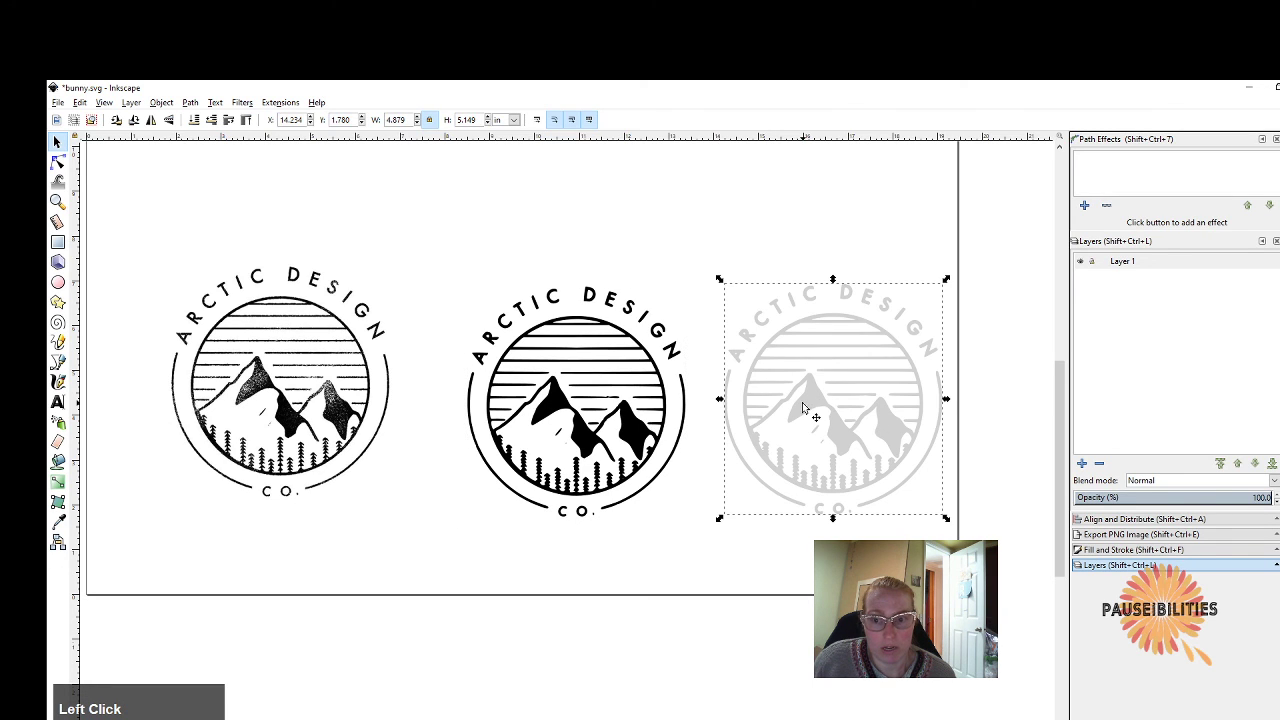
left_click(75, 719)
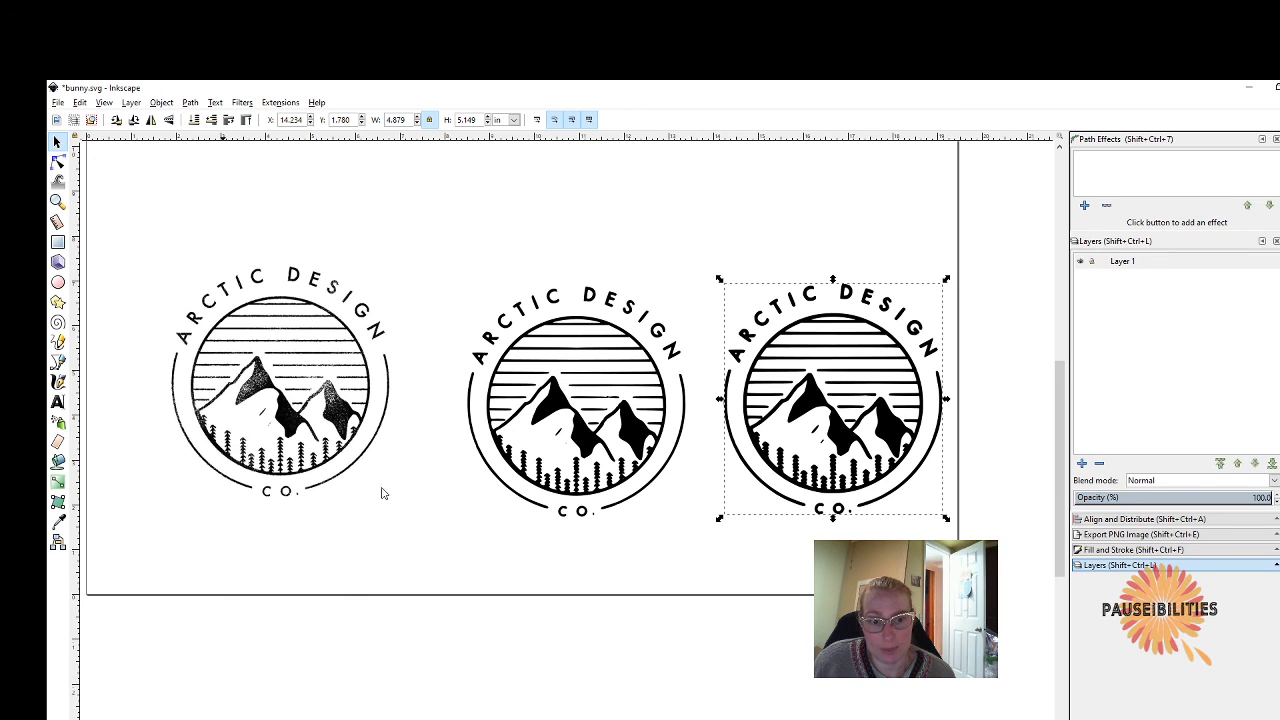
left_click(350, 416)
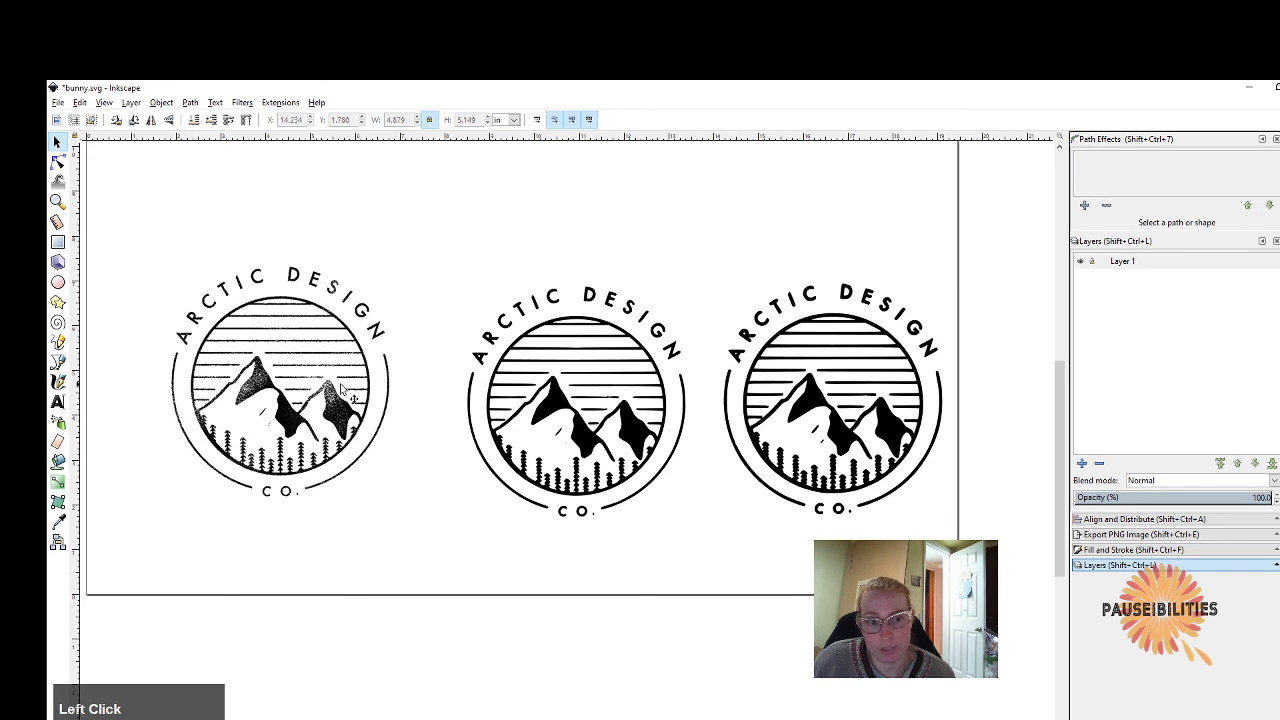
Move the original image off to about X -11.61 in, Y -2.66 in, and the thinner black logo to about X 7.77 in, Y 1.82 in.
left_click_drag(344, 412, 70, 570)
left_click_drag(622, 719, 743, 719)
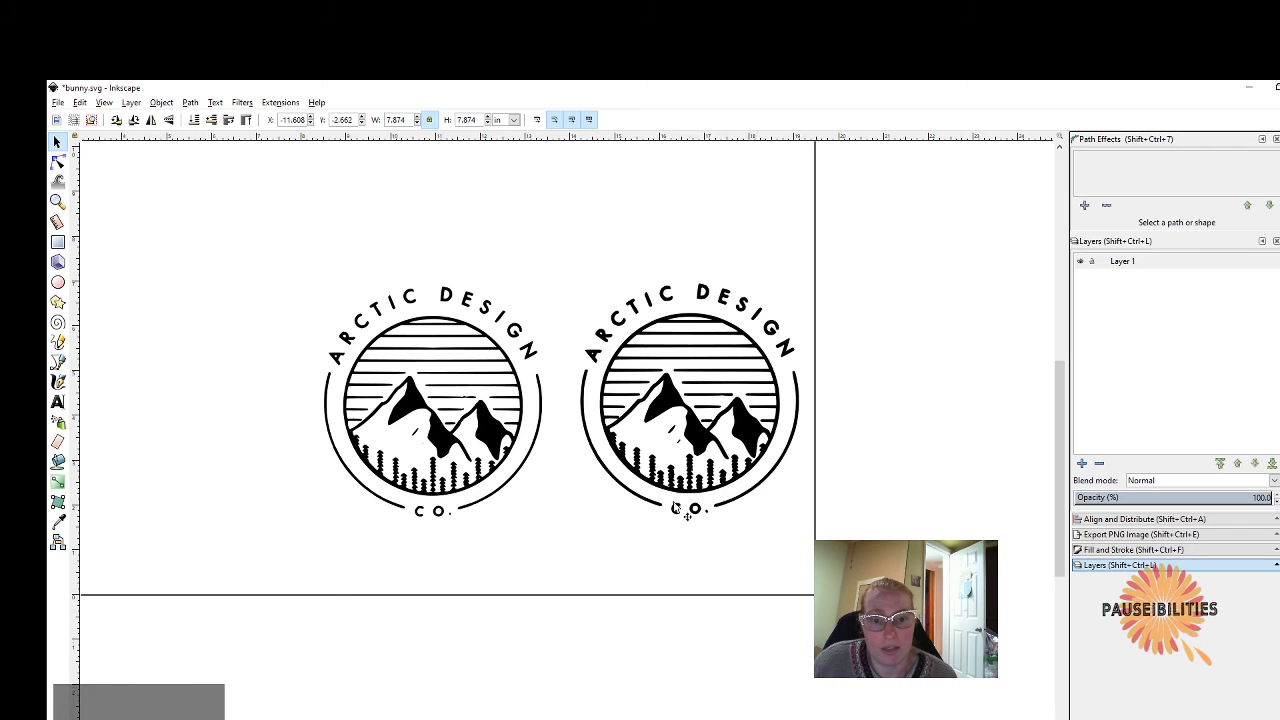
left_click_drag(508, 440, 458, 419)
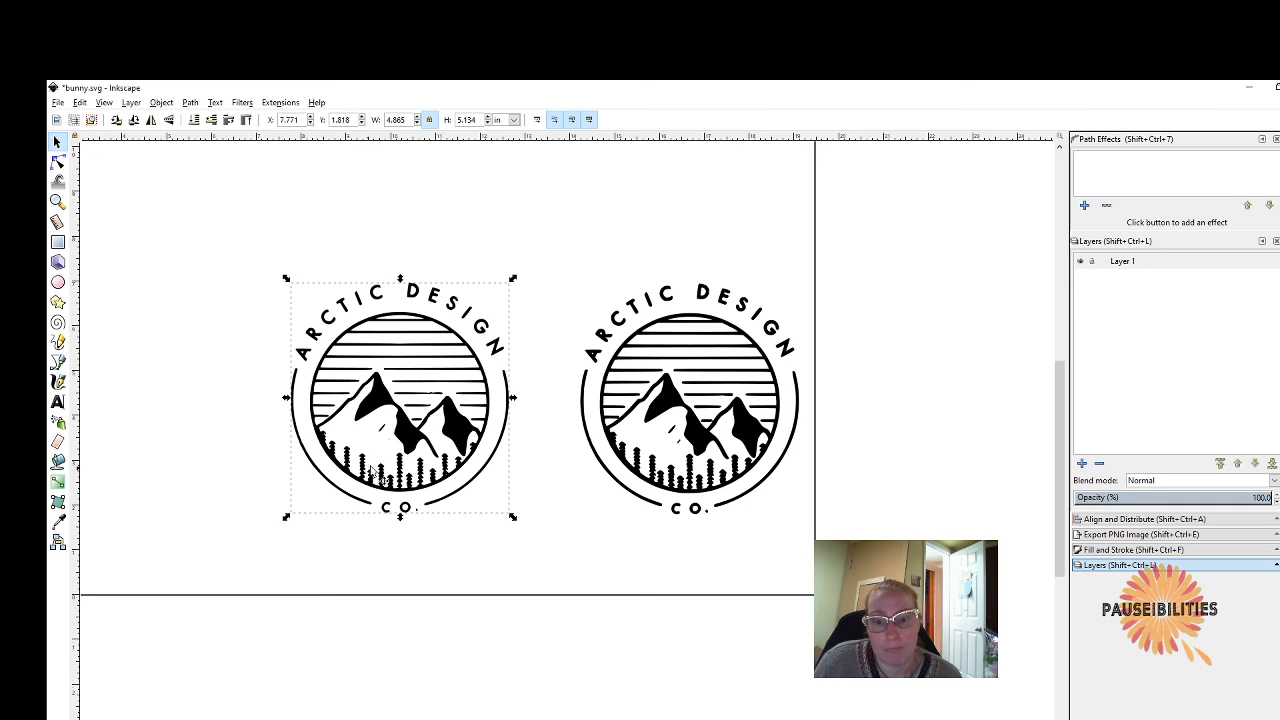
Select the bolder black logo and switch the display mode to Outline to show its paths.
left_click(711, 443)
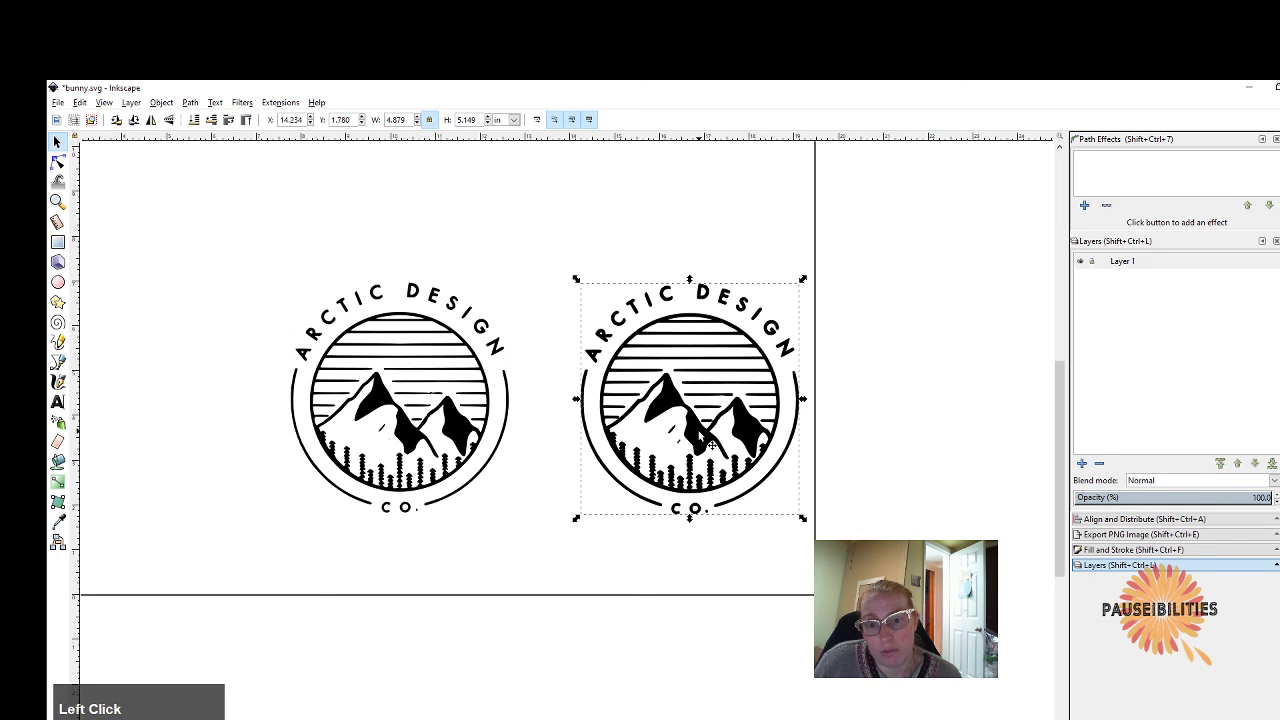
scroll(740, 405, "up", 1)
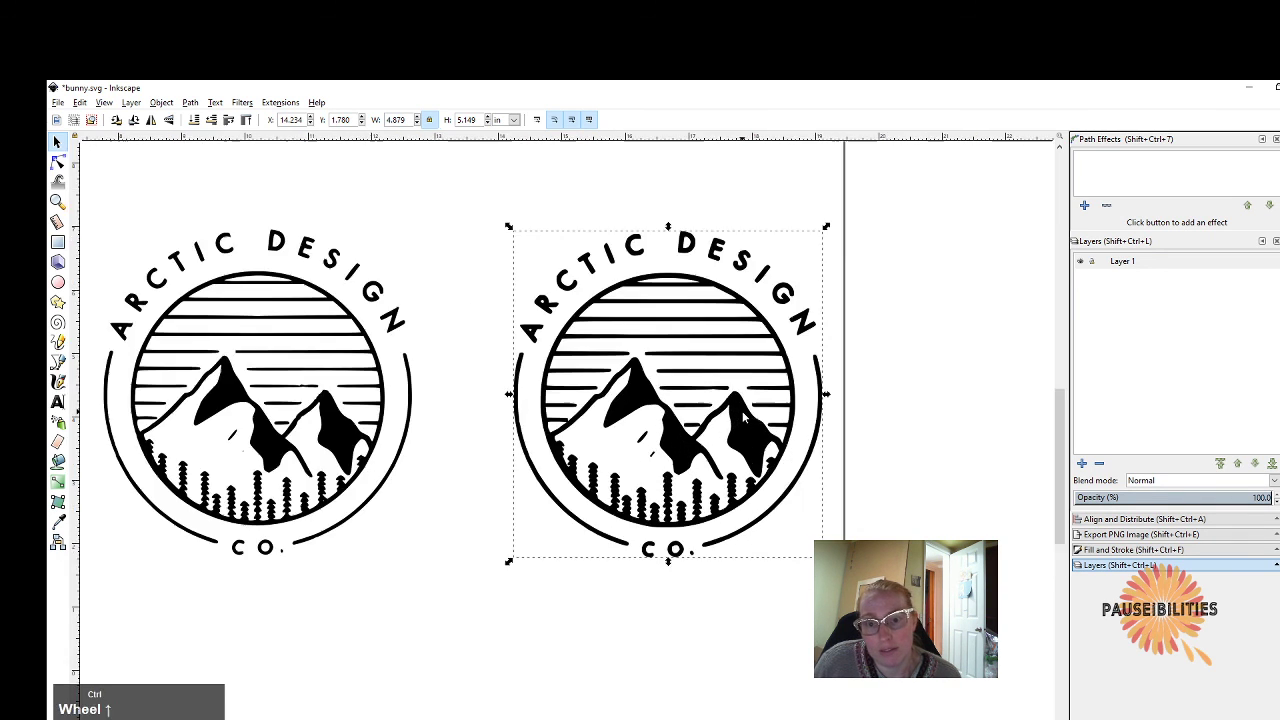
scroll(742, 411, "up", 1)
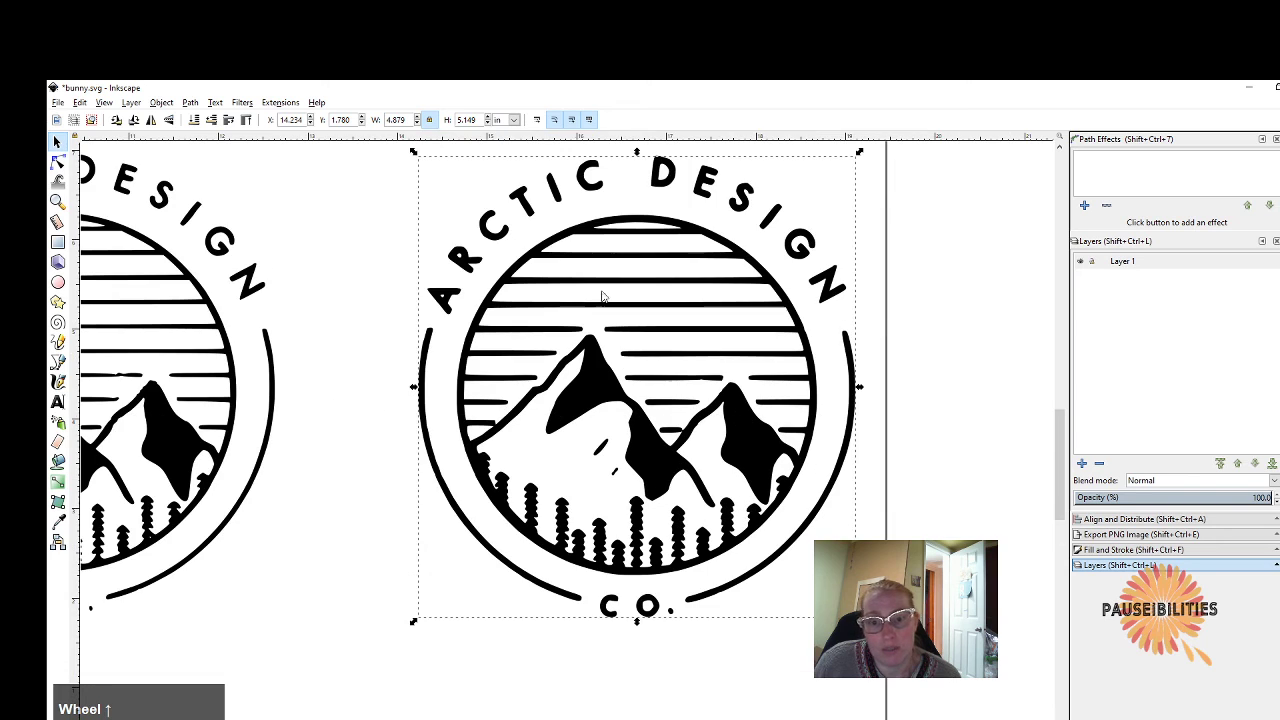
left_click(105, 104)
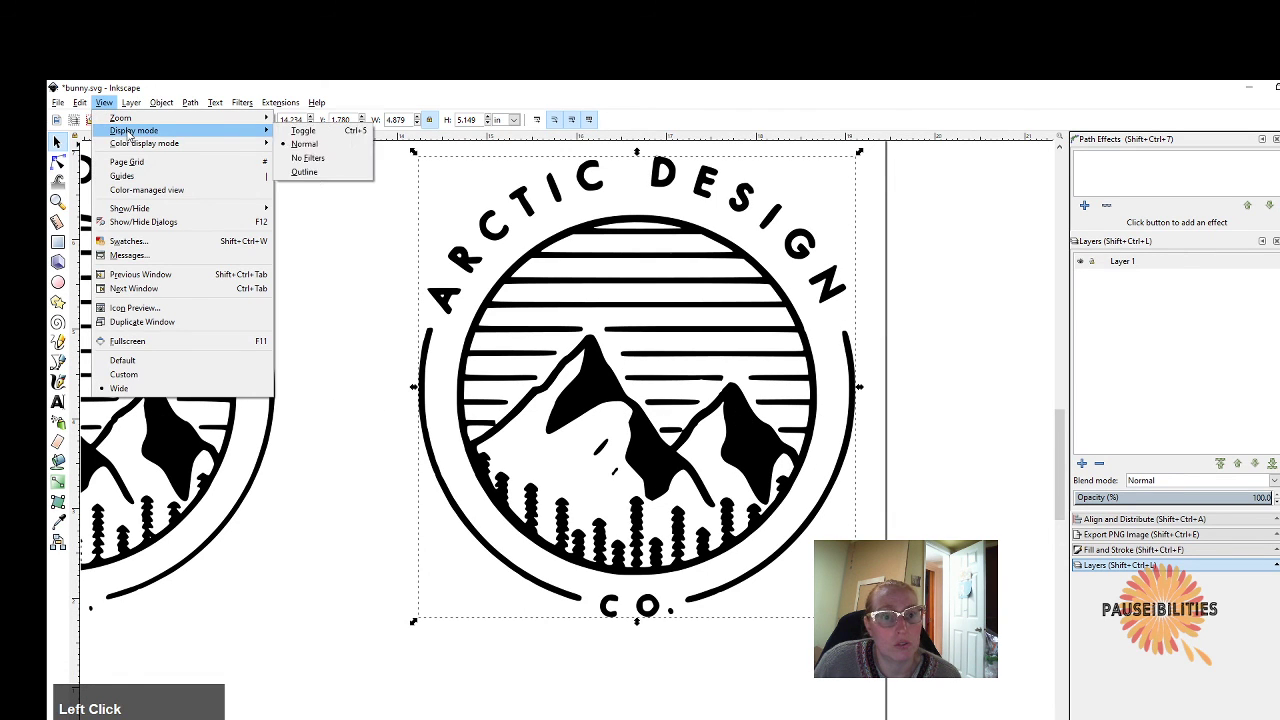
left_click(315, 173)
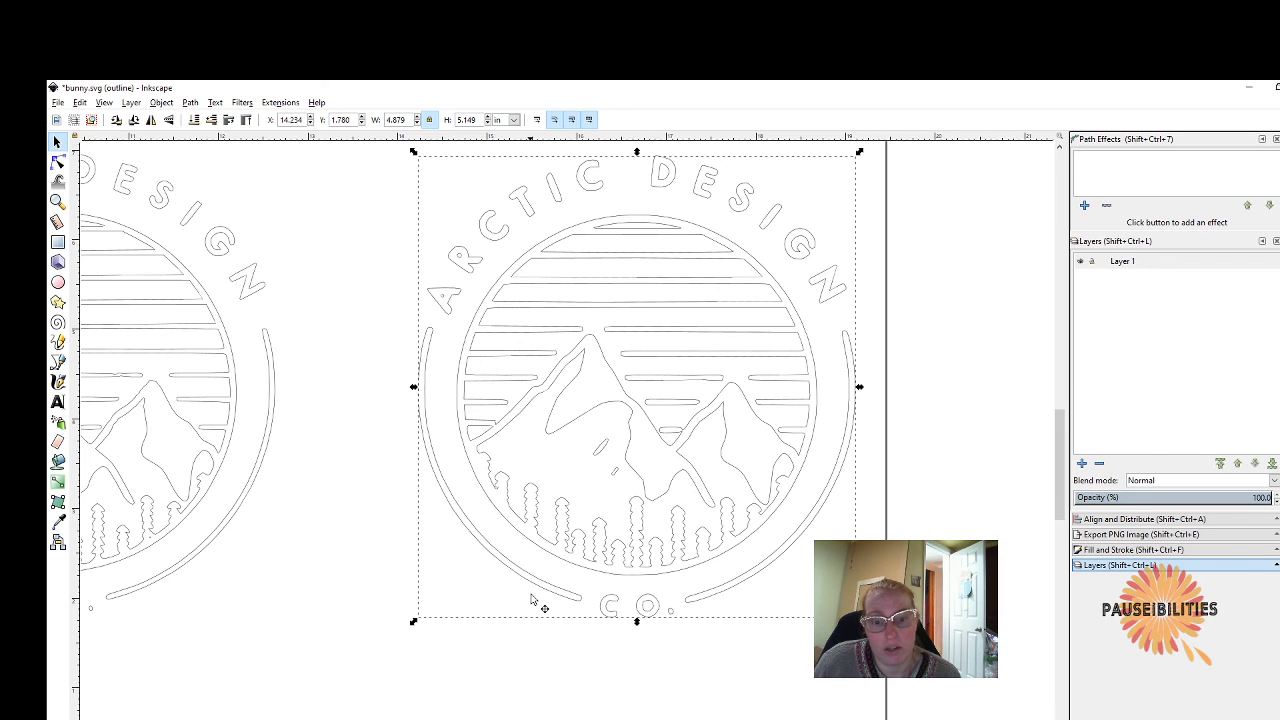
Compare the outlines of both logos and delete the bolder one, keeping the thinner version.
left_click_drag(567, 719, 522, 719)
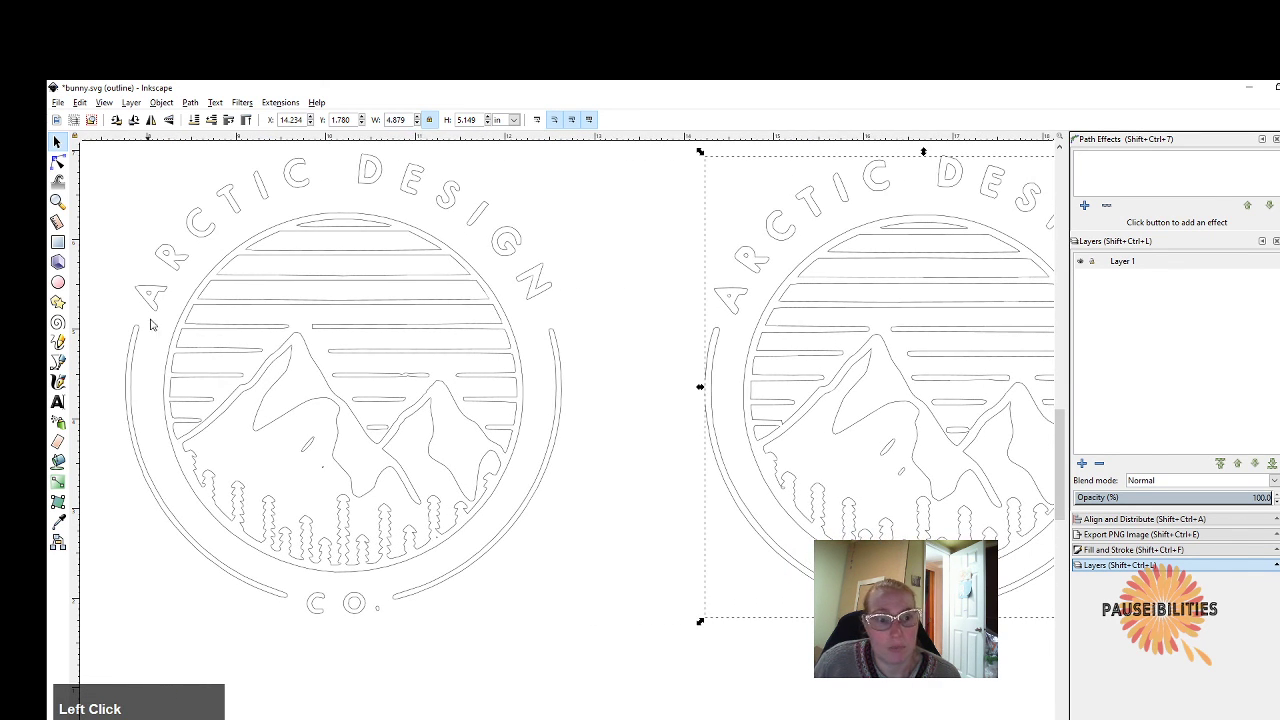
left_click(165, 263)
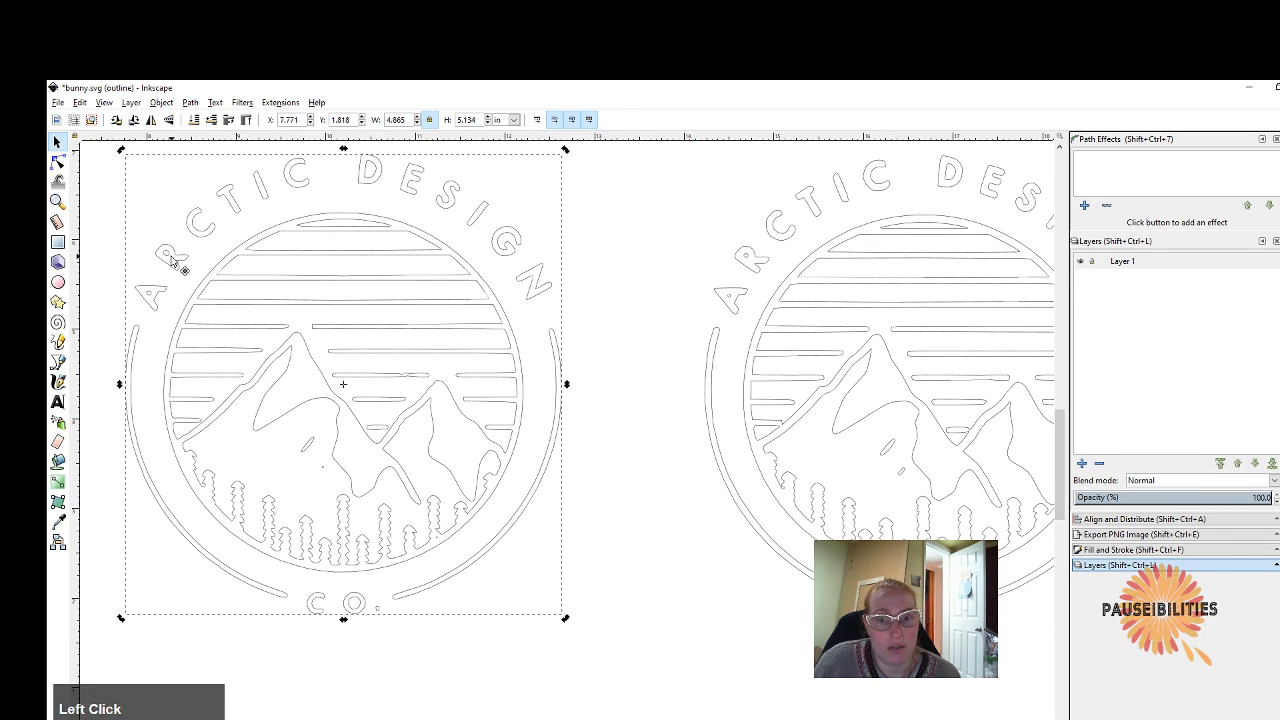
left_click(729, 297)
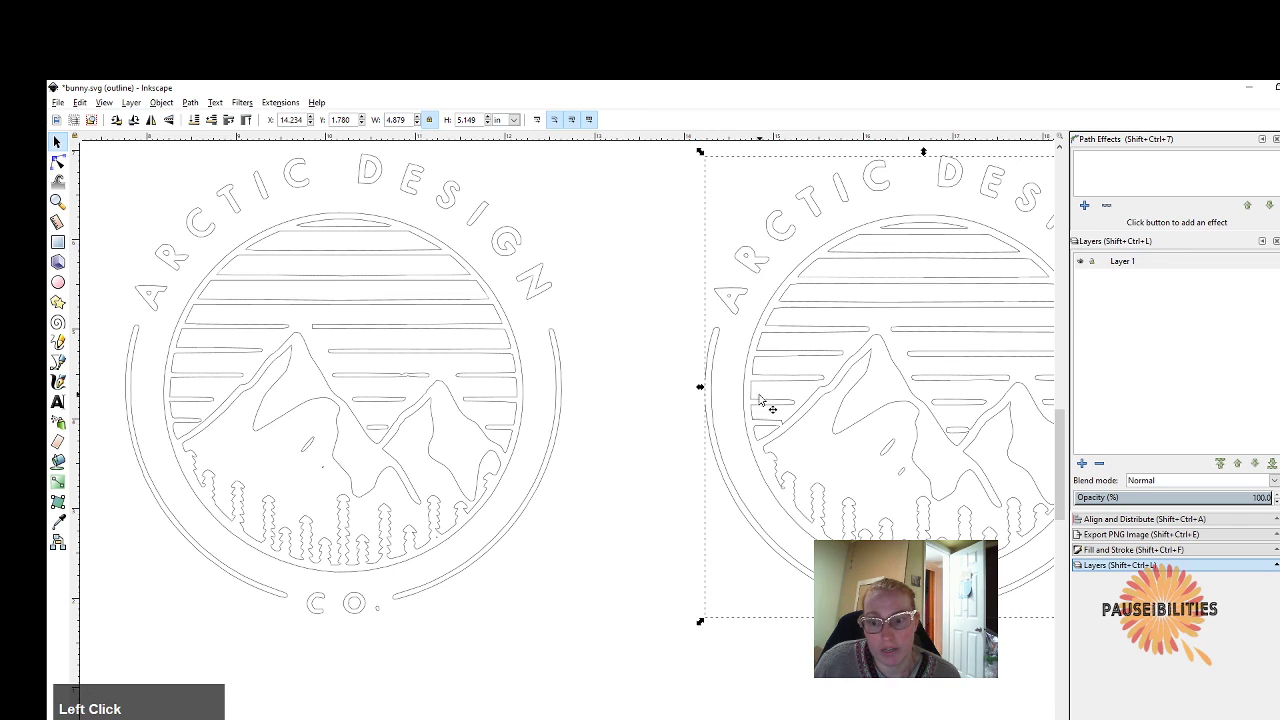
left_click(413, 535)
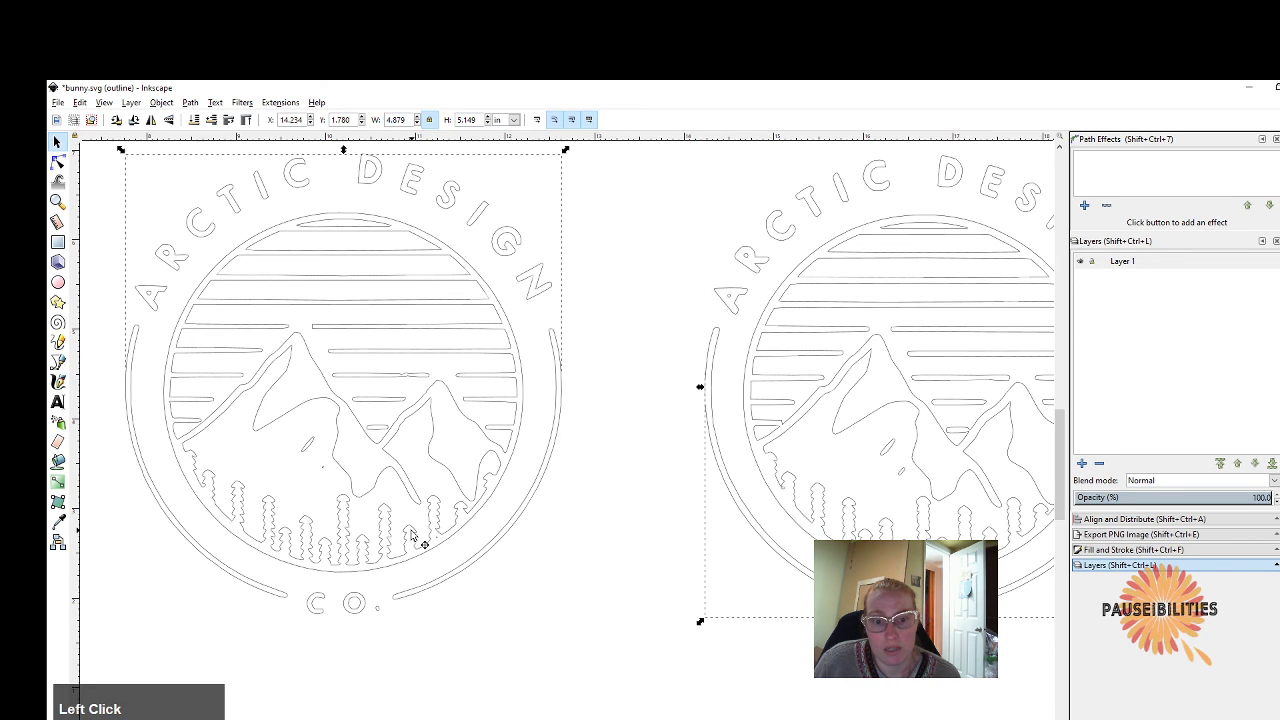
left_click(409, 378)
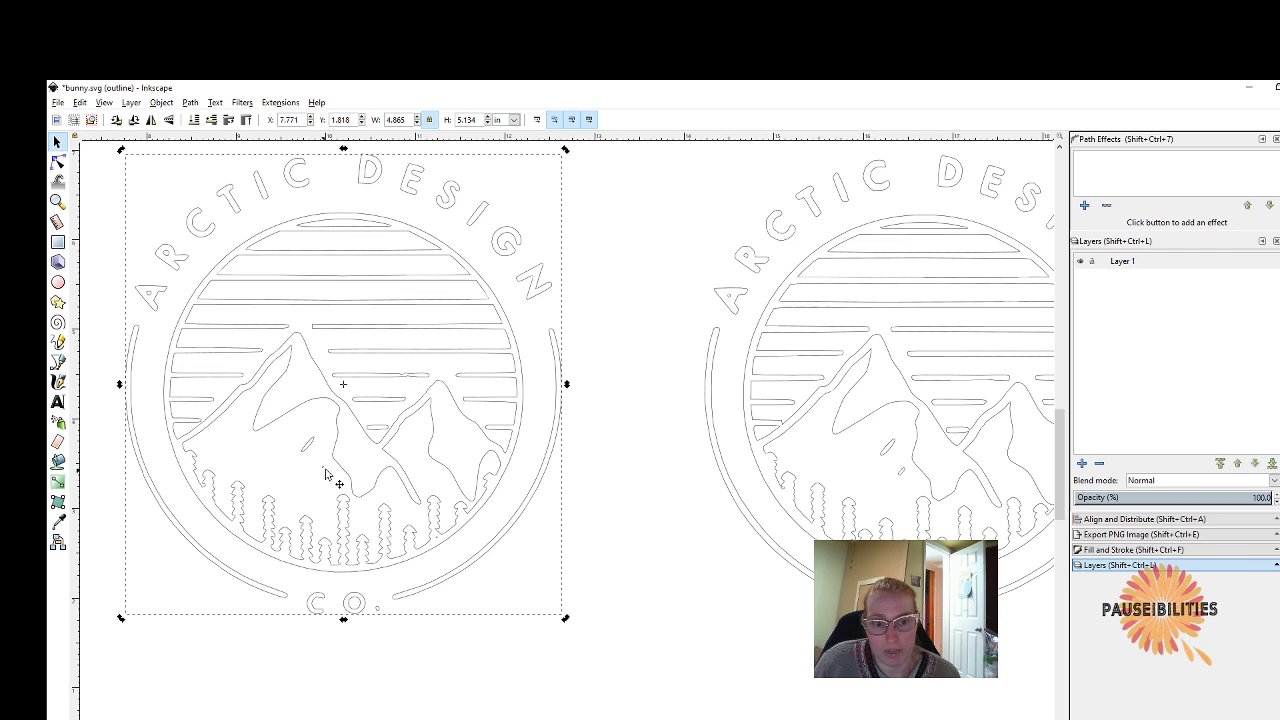
left_click(757, 447)
key("Delete")
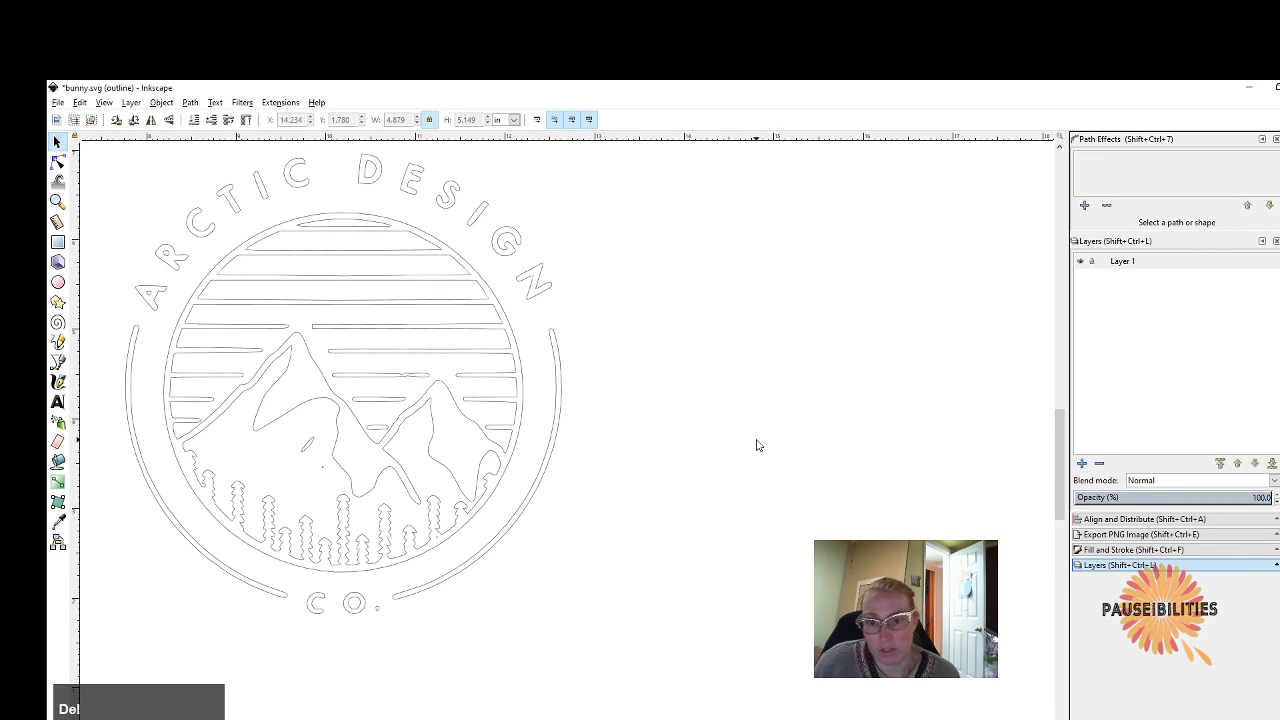
Move the remaining logo to about X 7.66 in and Y 2.23 in.
left_click_drag(555, 718, 521, 718)
scroll(540, 575, "up", 3)
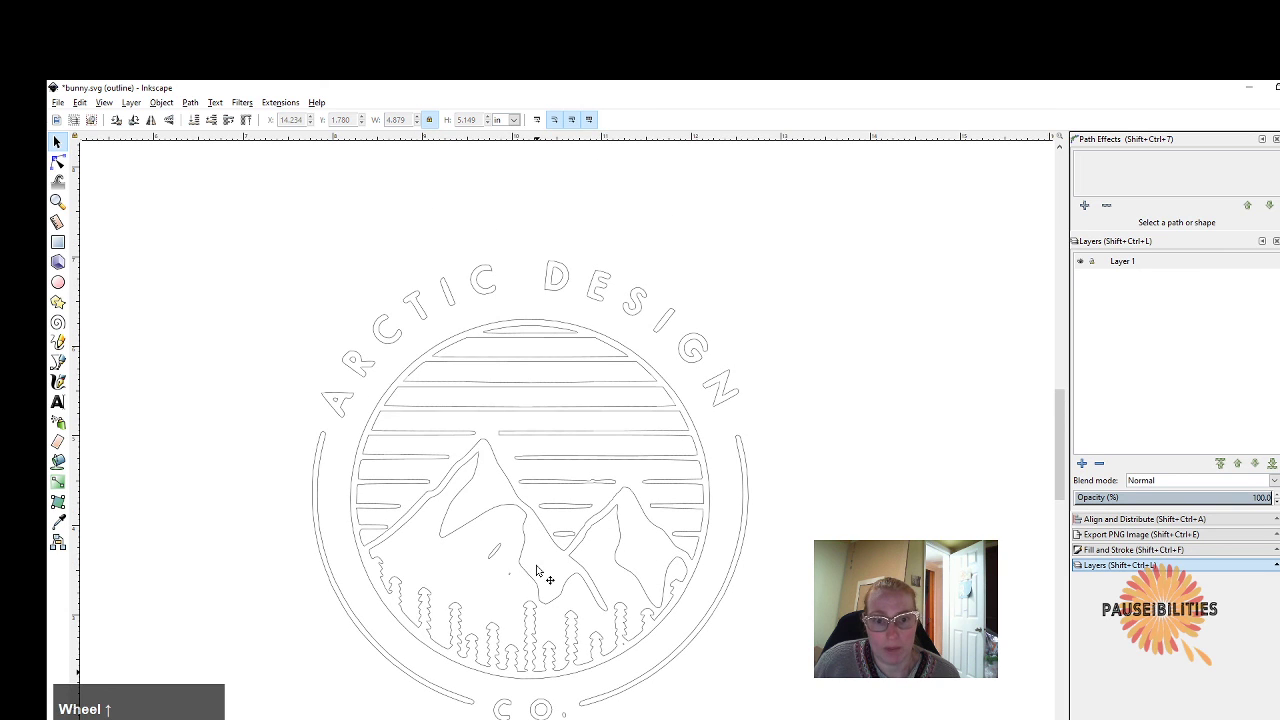
left_click(381, 322)
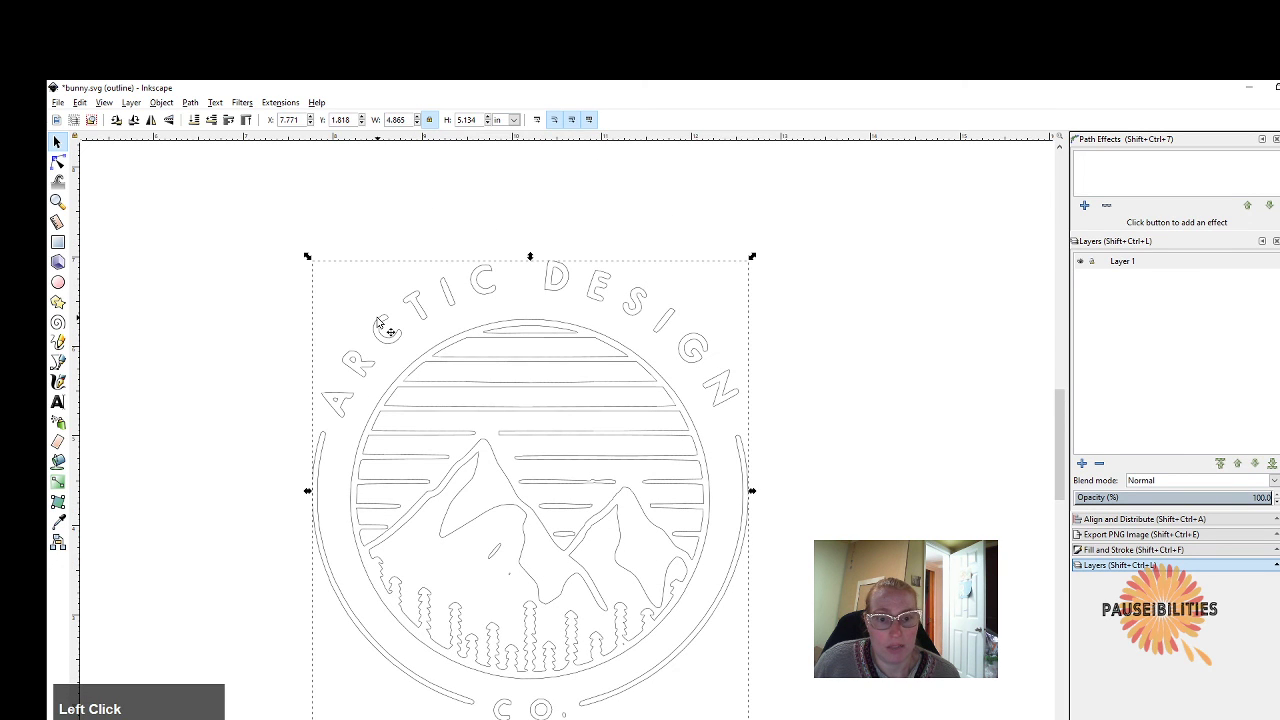
left_click_drag(495, 455, 487, 428)
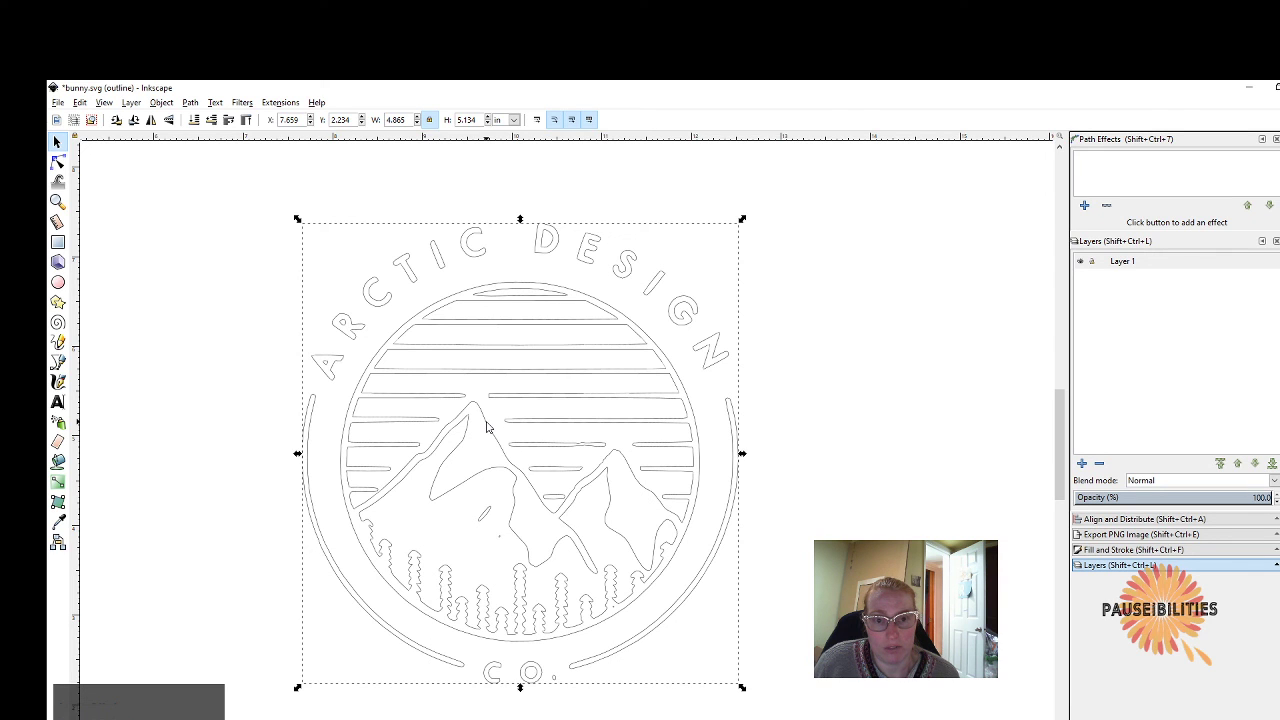
Display the remaining logo's path nodes with the node tool, deselect it and return the display mode to Normal.
left_click(58, 163)
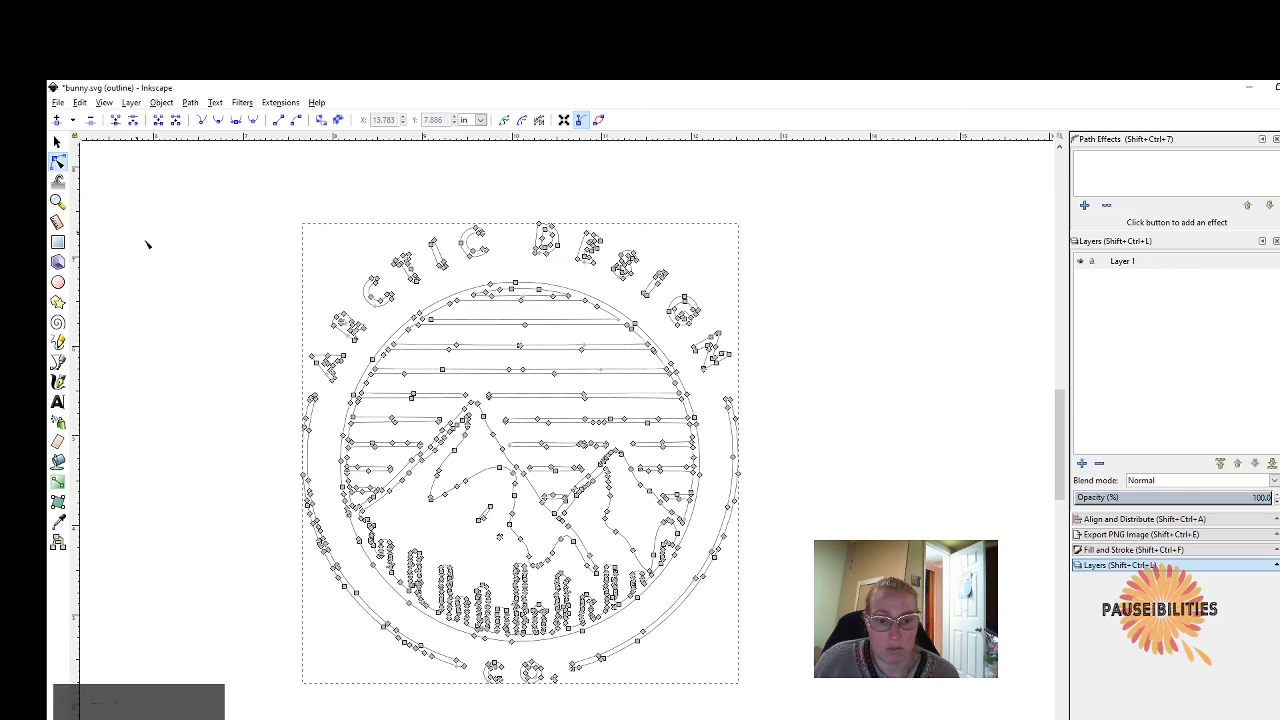
left_click(264, 354)
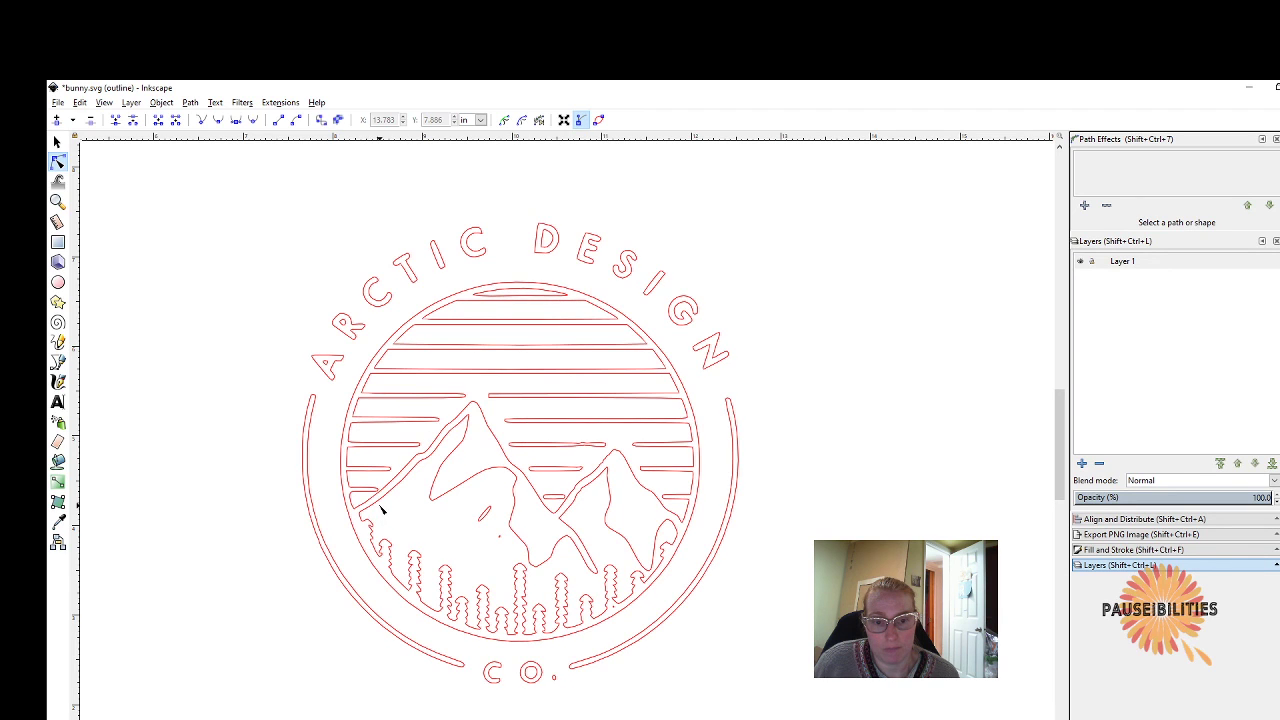
left_click(462, 524)
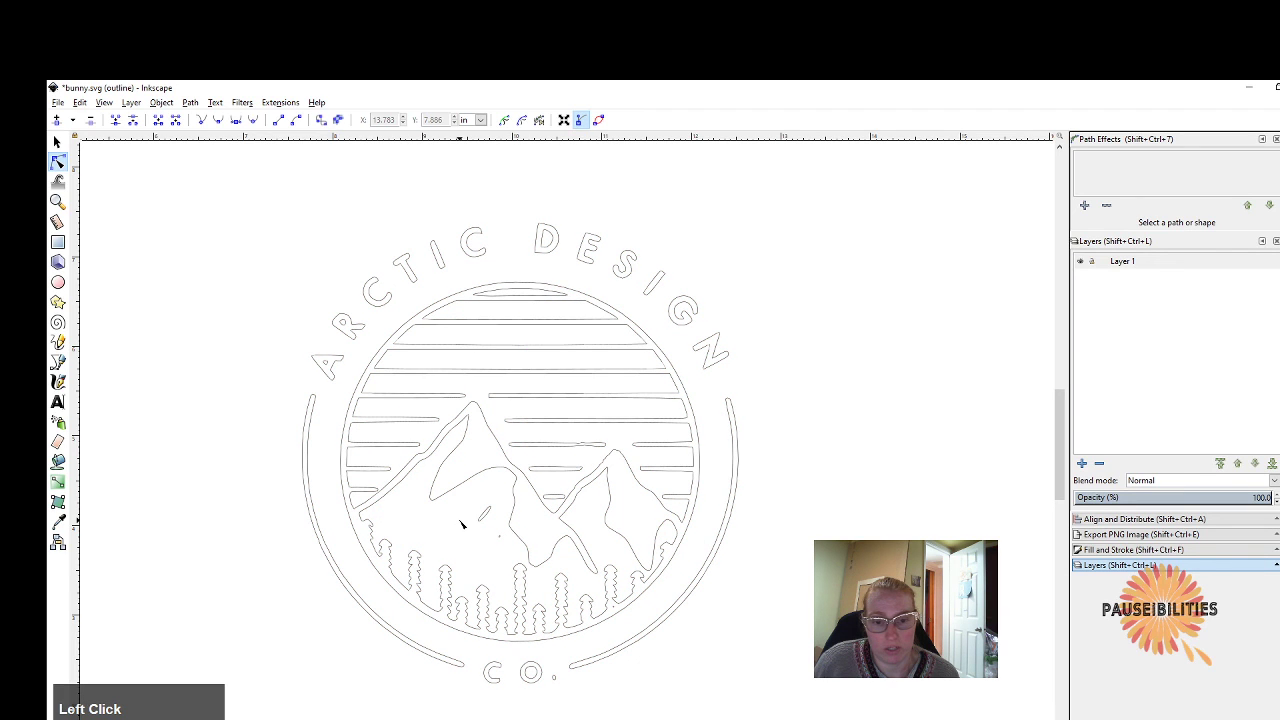
left_click(105, 103)
left_click(120, 106)
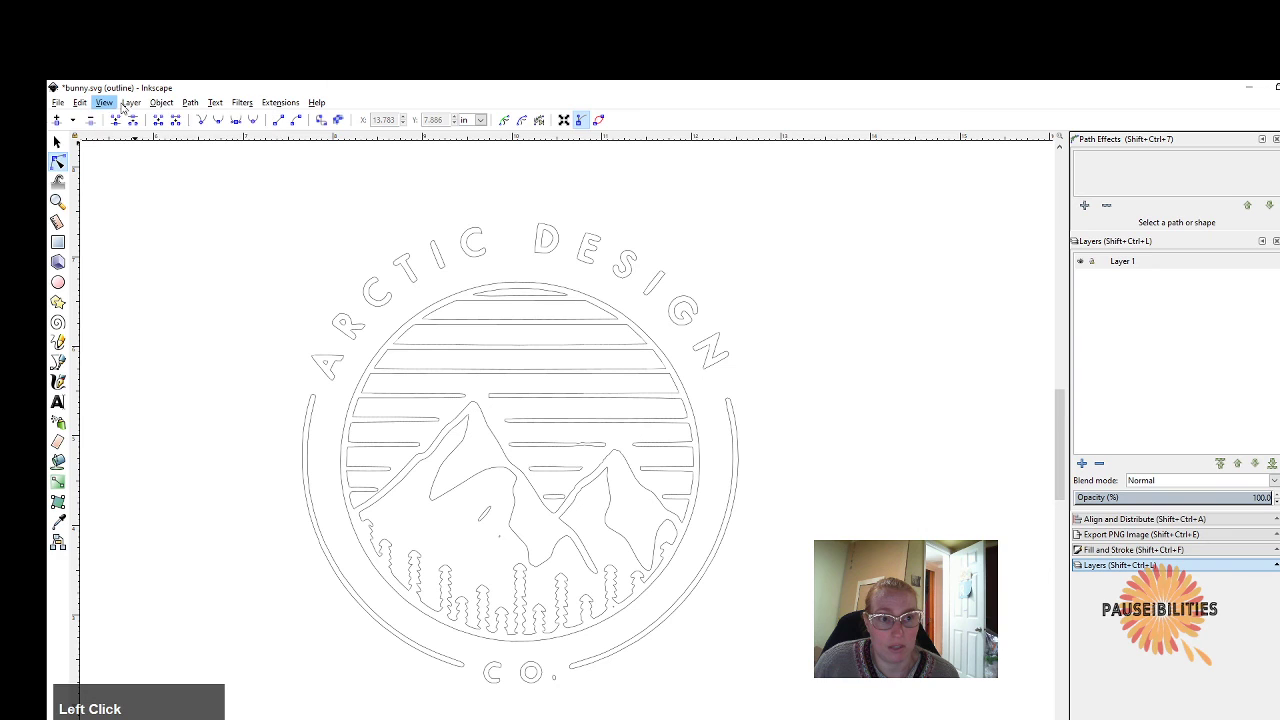
left_click(106, 104)
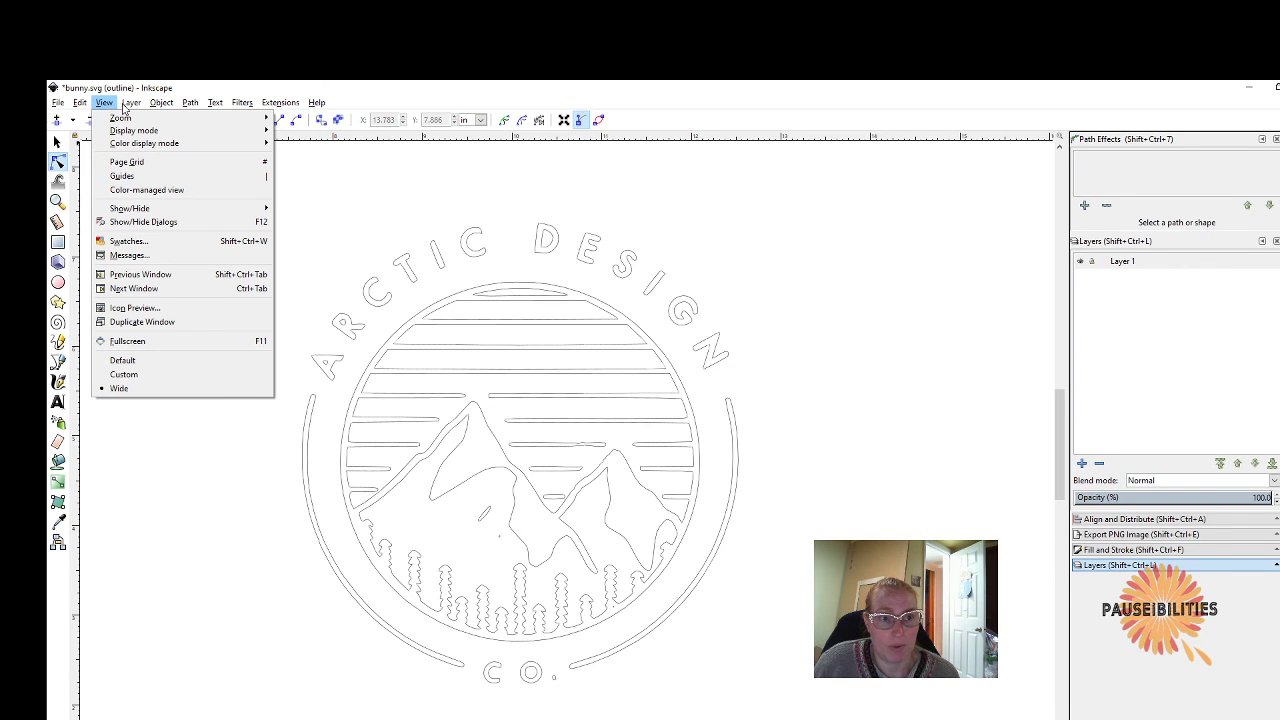
mouse_move(128, 110)
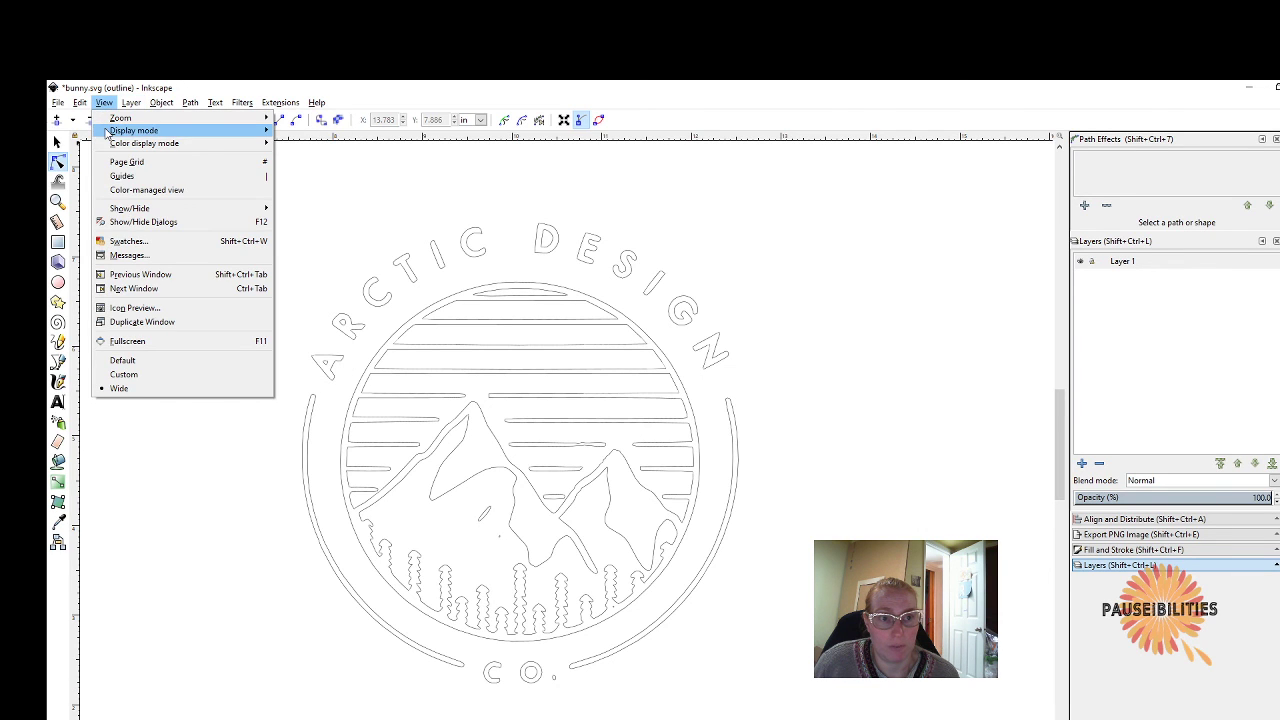
mouse_move(165, 132)
left_click(304, 146)
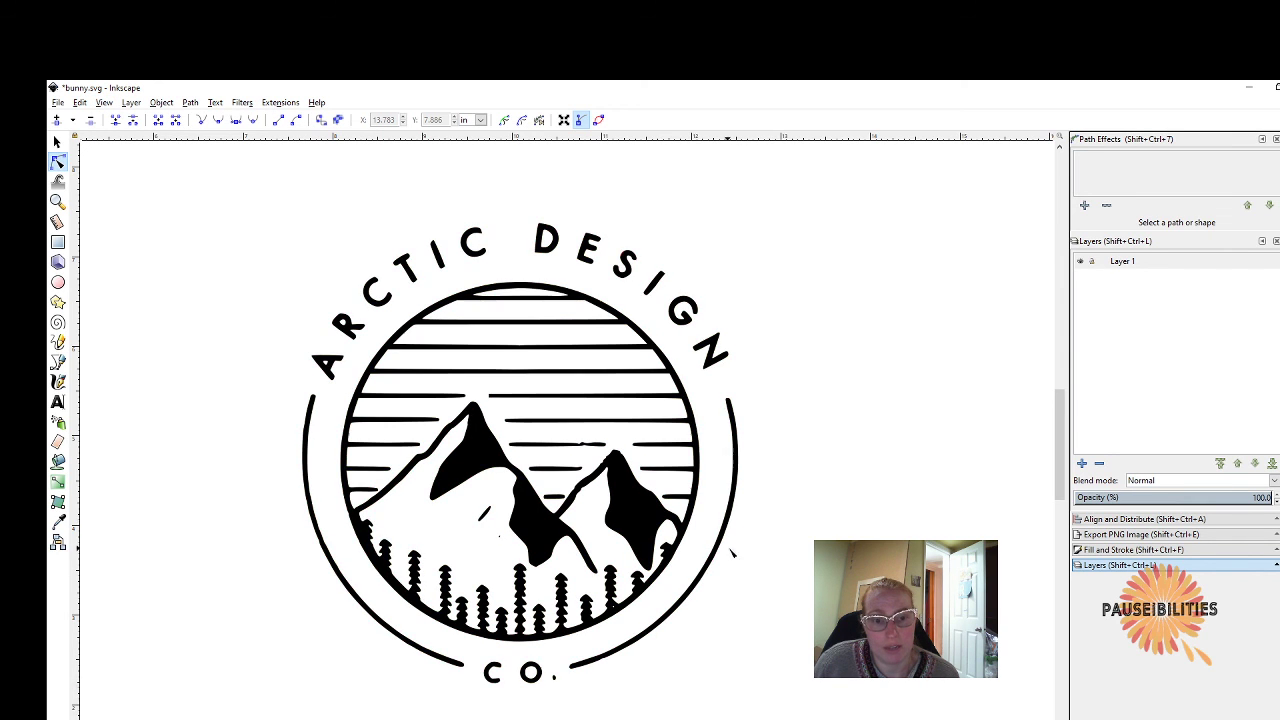
Delete the nodes of the tiny stray speck on the larger mountain's snowy slope.
scroll(734, 554, "up", 1)
left_click(402, 532)
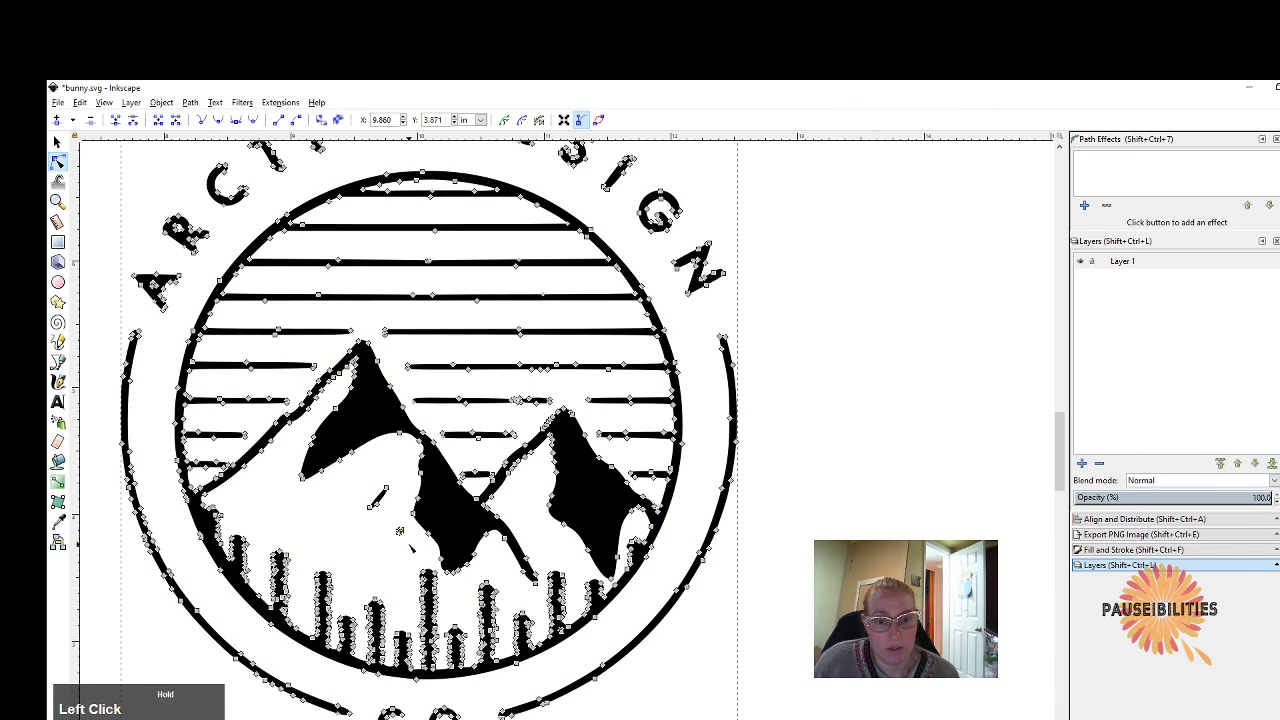
key("Delete")
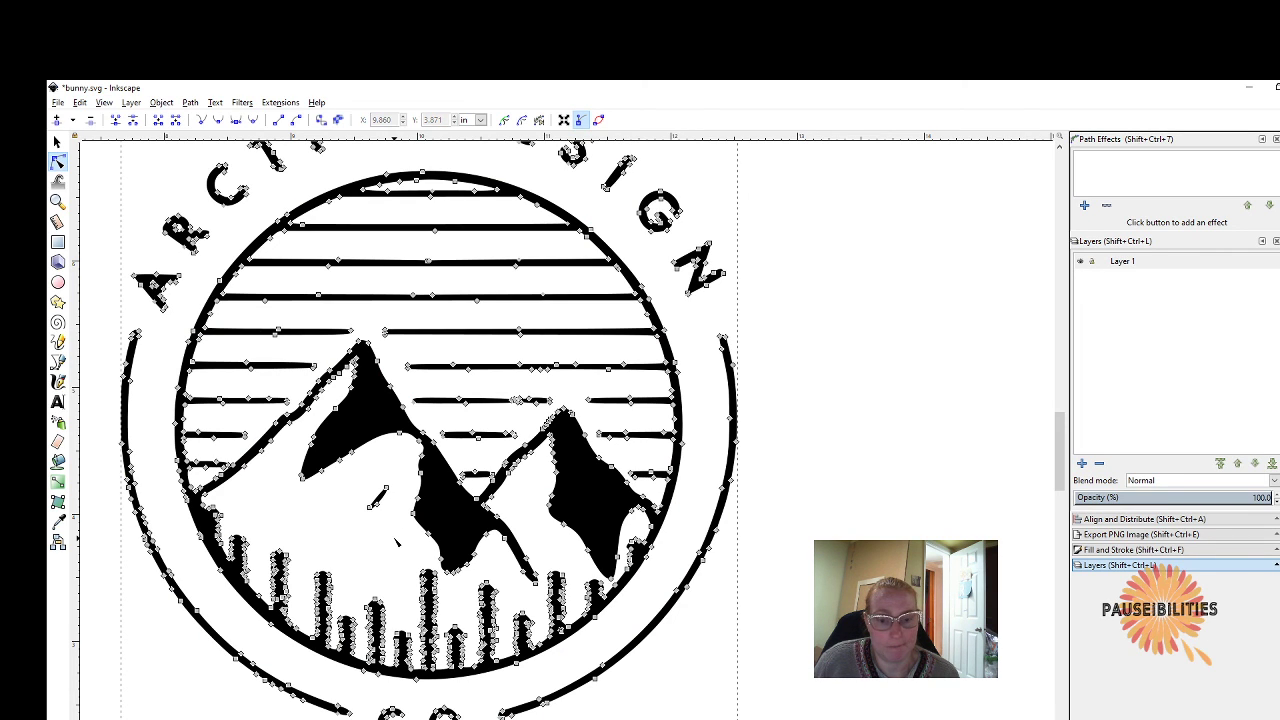
Delete the extra nodes forming the bump in the short horizontal line just above the smaller mountain peak.
scroll(396, 542, "down", 1)
scroll(396, 542, "up", 1)
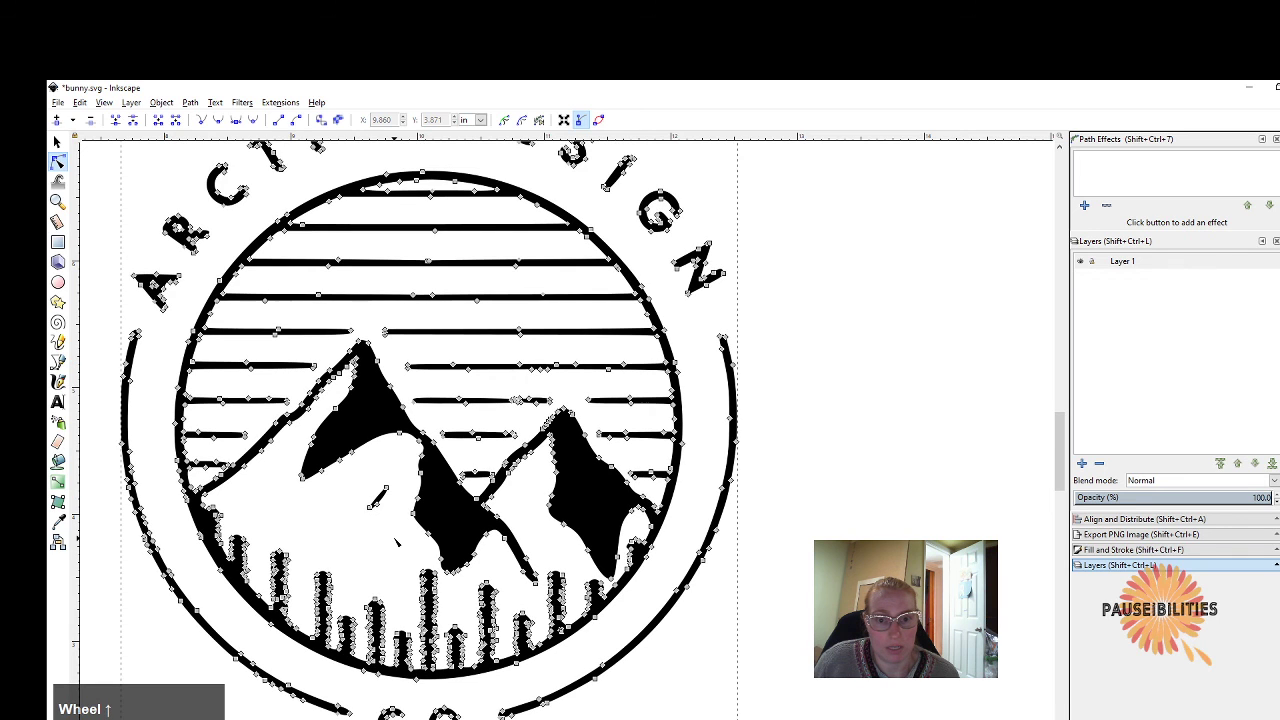
left_click(506, 410)
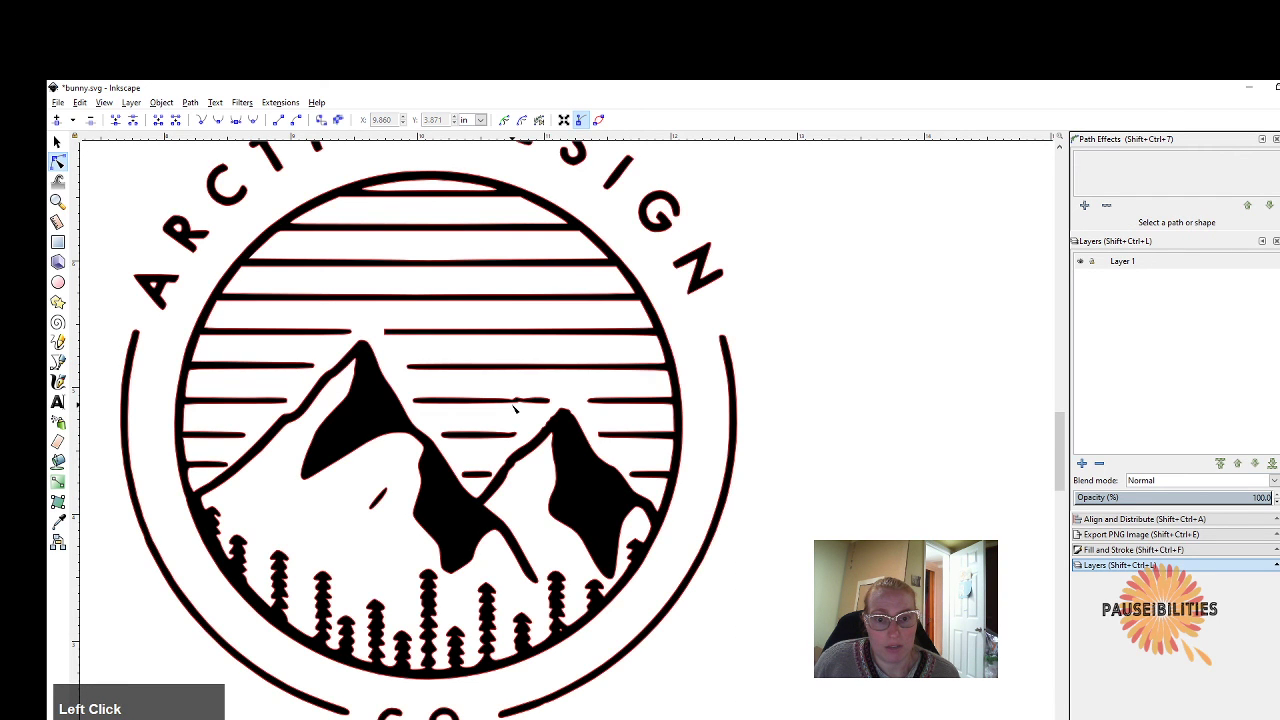
left_click(516, 404)
scroll(530, 418, "up", 3, "ctrl")
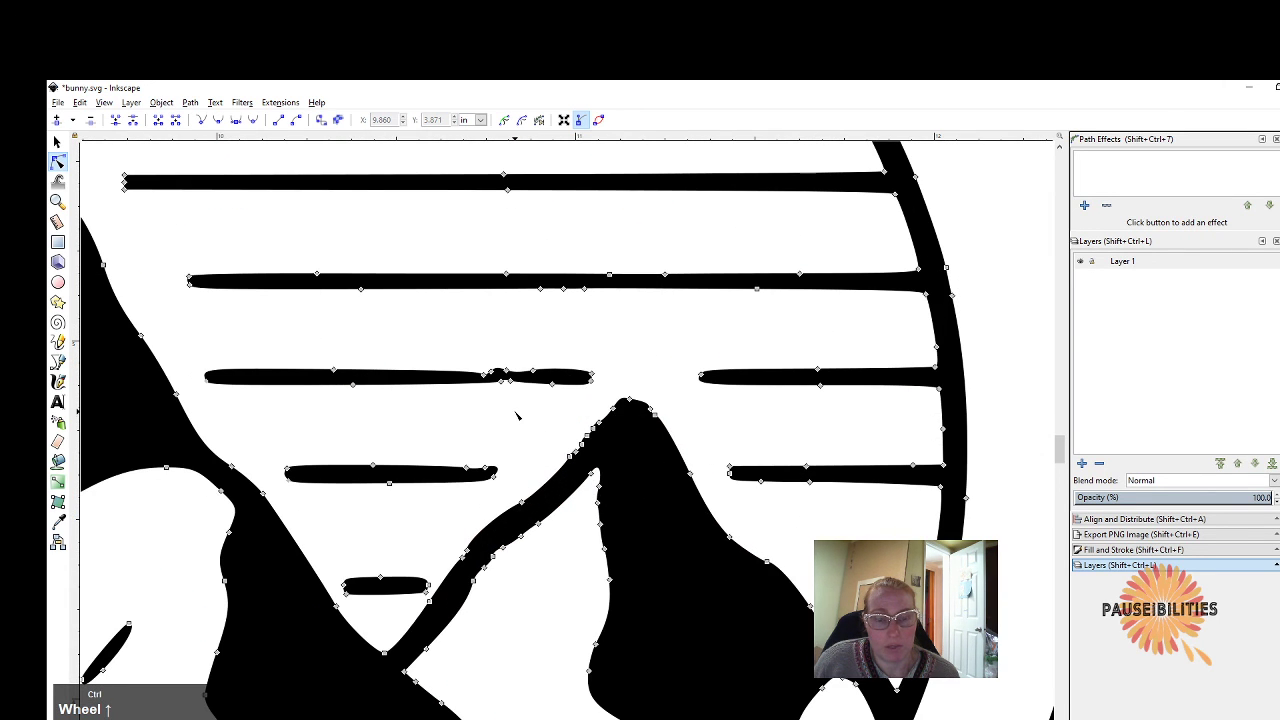
scroll(517, 415, "up", 1, "ctrl")
scroll(510, 413, "up", 1, "ctrl")
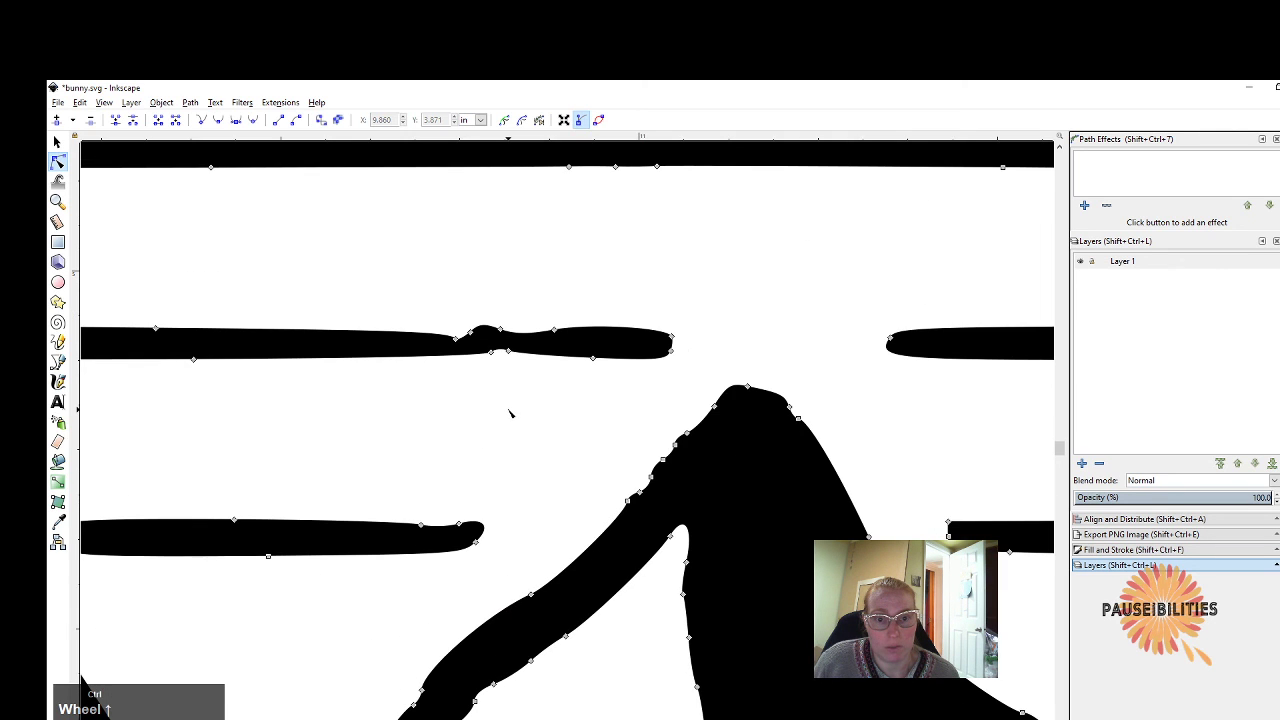
left_click(456, 338)
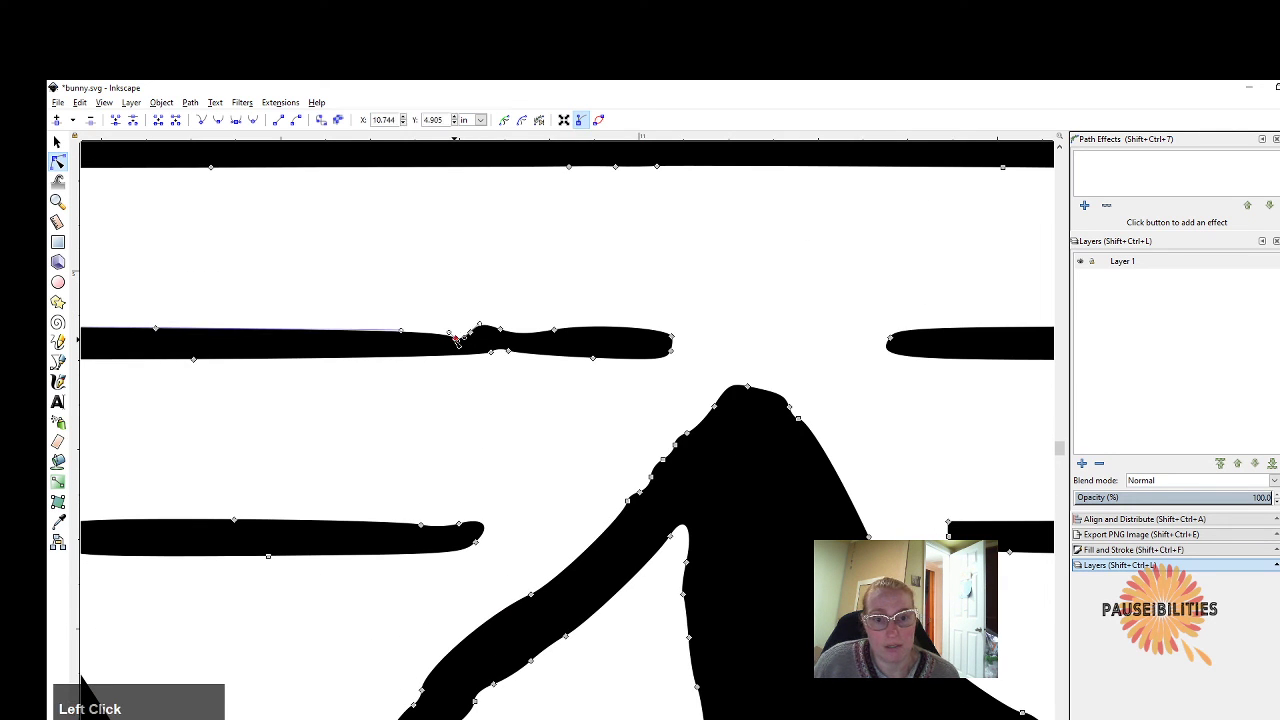
key("Delete")
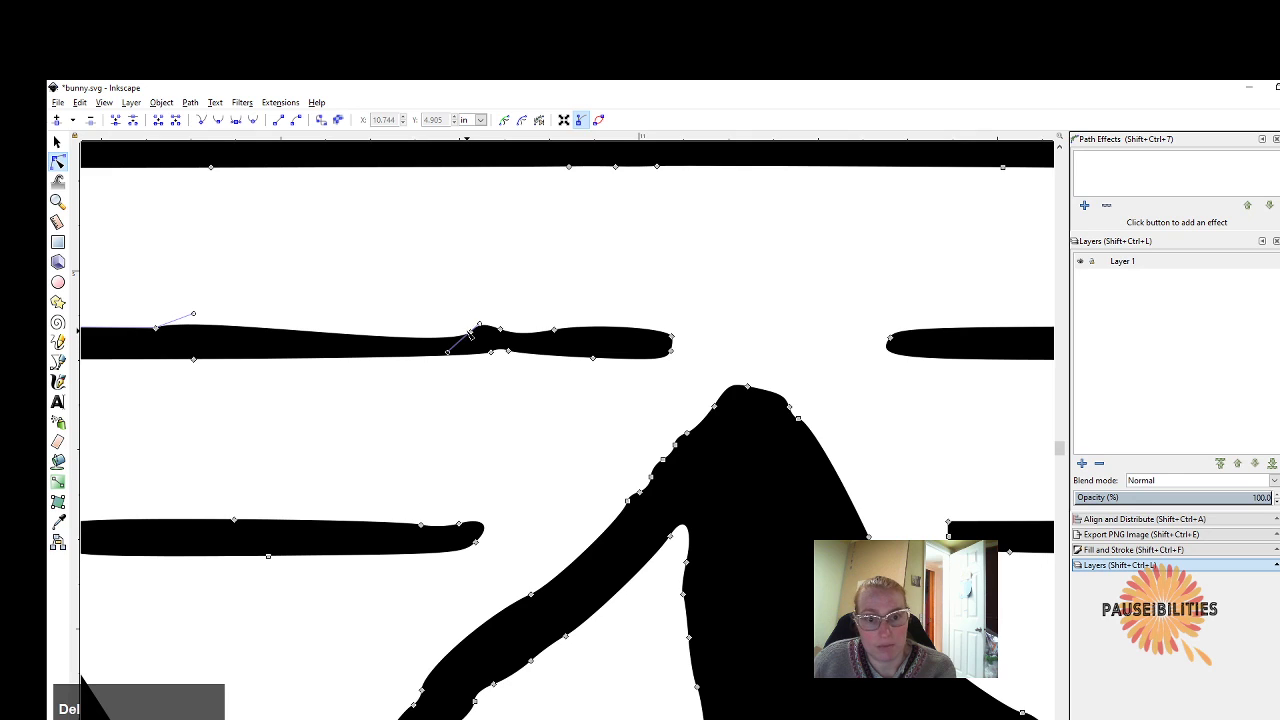
left_click_drag(466, 335, 493, 358)
left_click(461, 337)
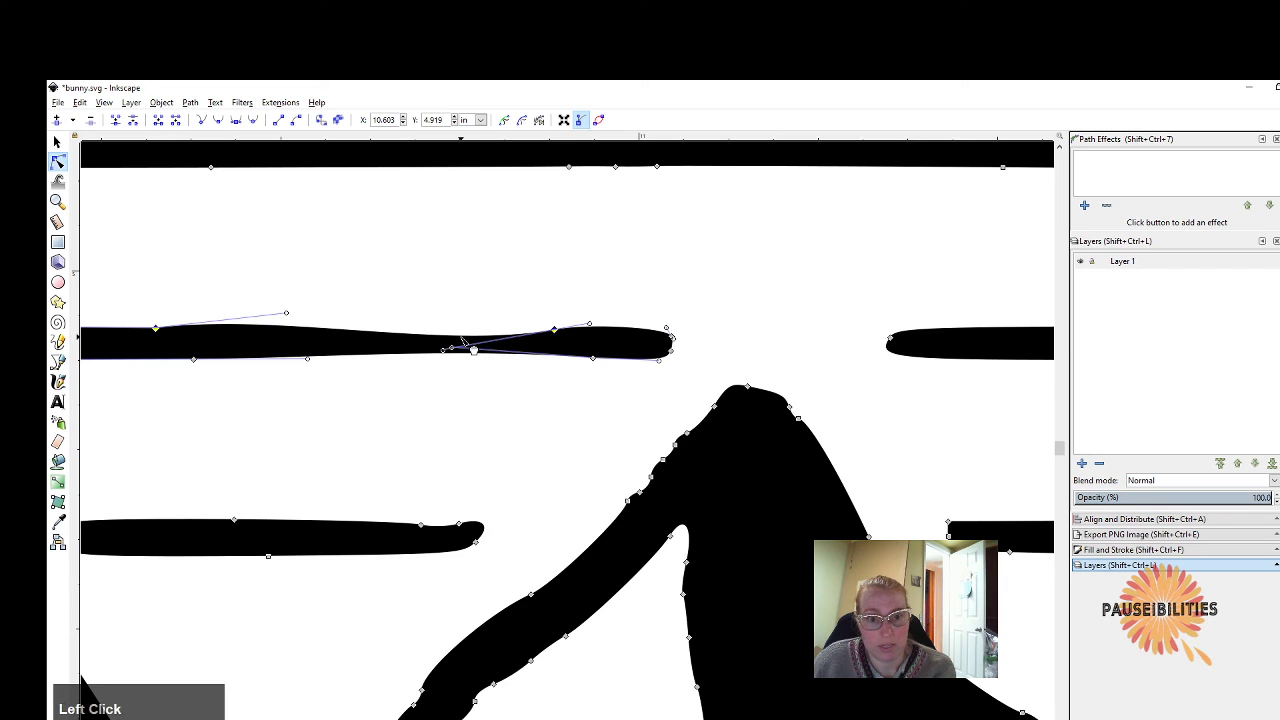
Convert the lower edge of that horizontal line into a straight line segment.
left_click(386, 376)
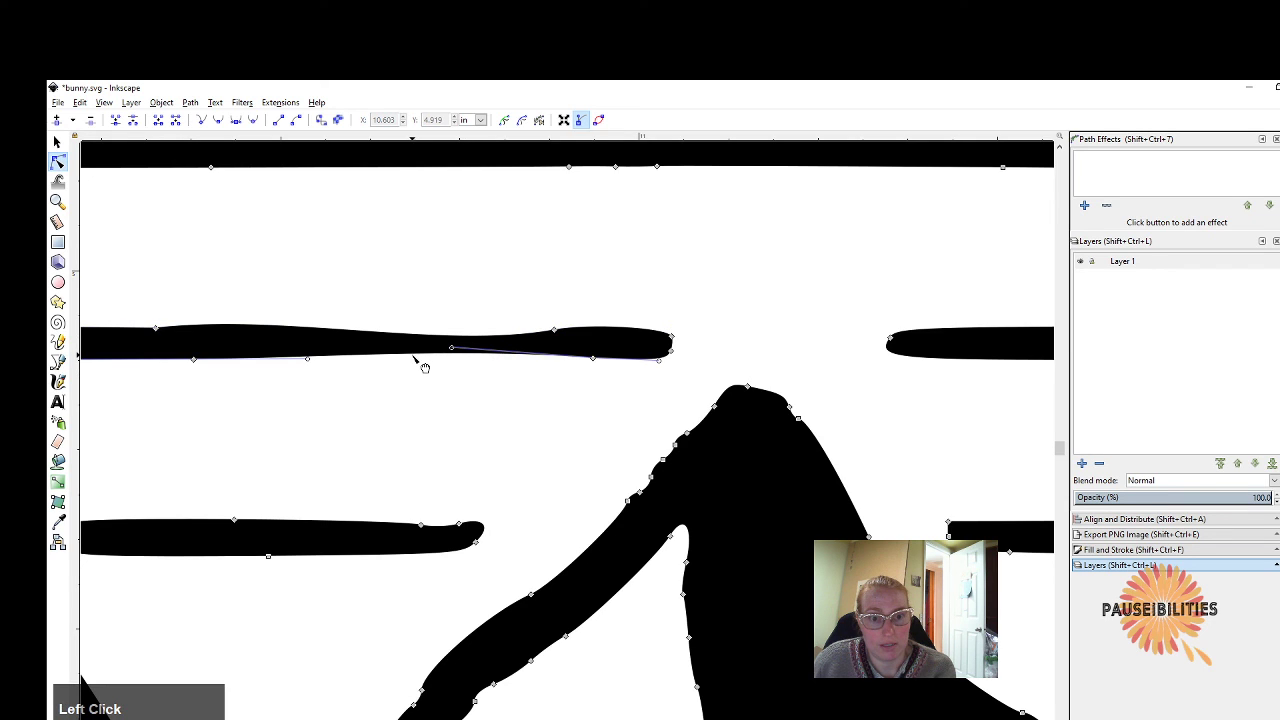
left_click(425, 366)
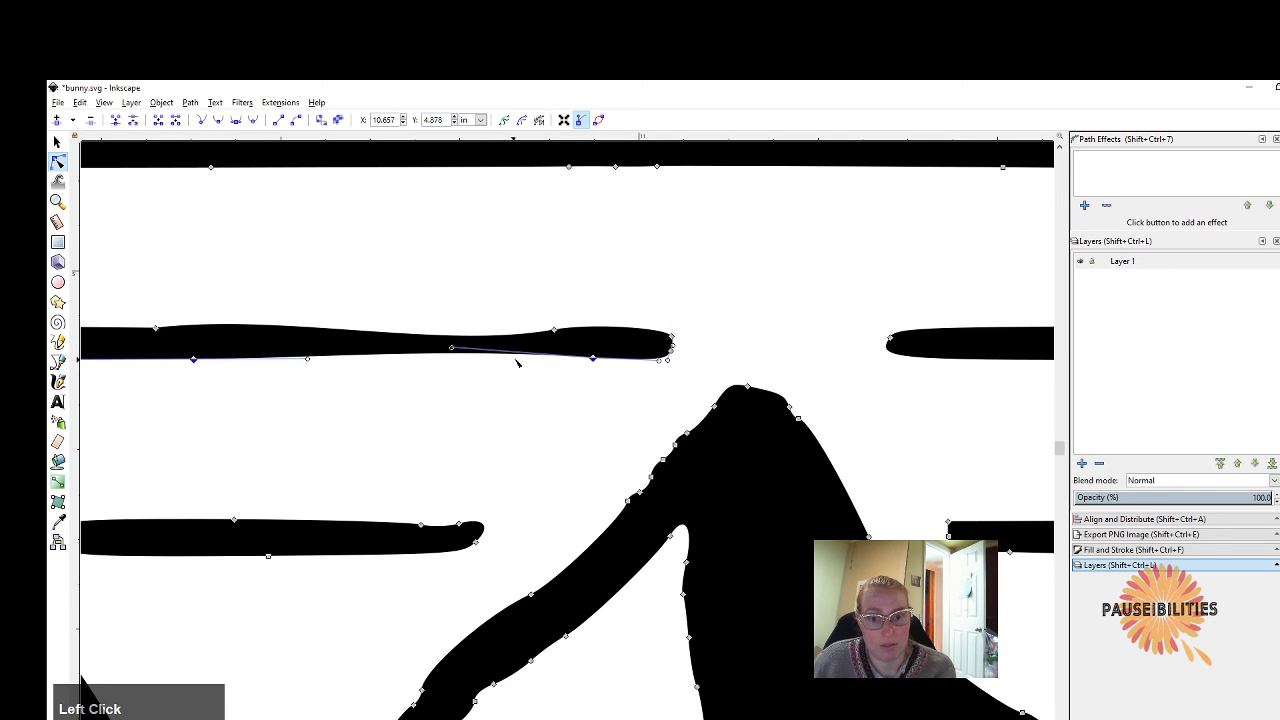
left_click(280, 121)
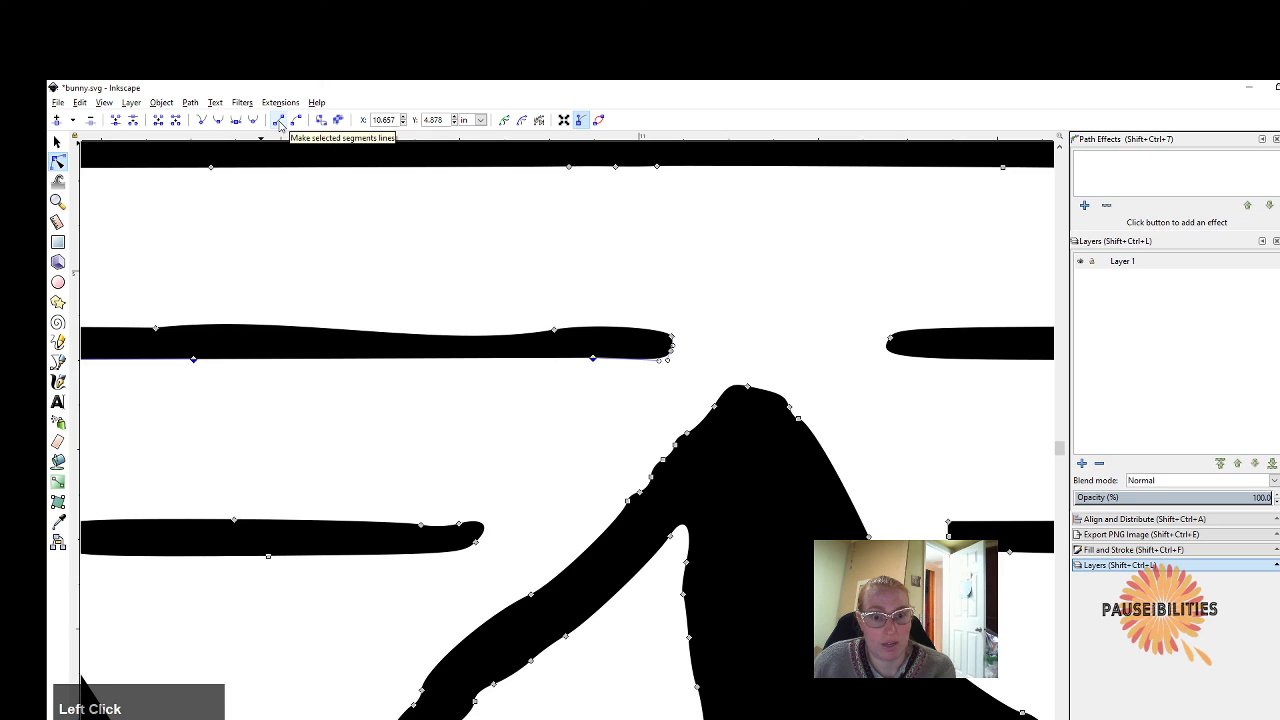
Straighten the upper edge of the horizontal line above the smaller peak and the short upper-edge segment at the right end of the line below.
left_click(397, 343)
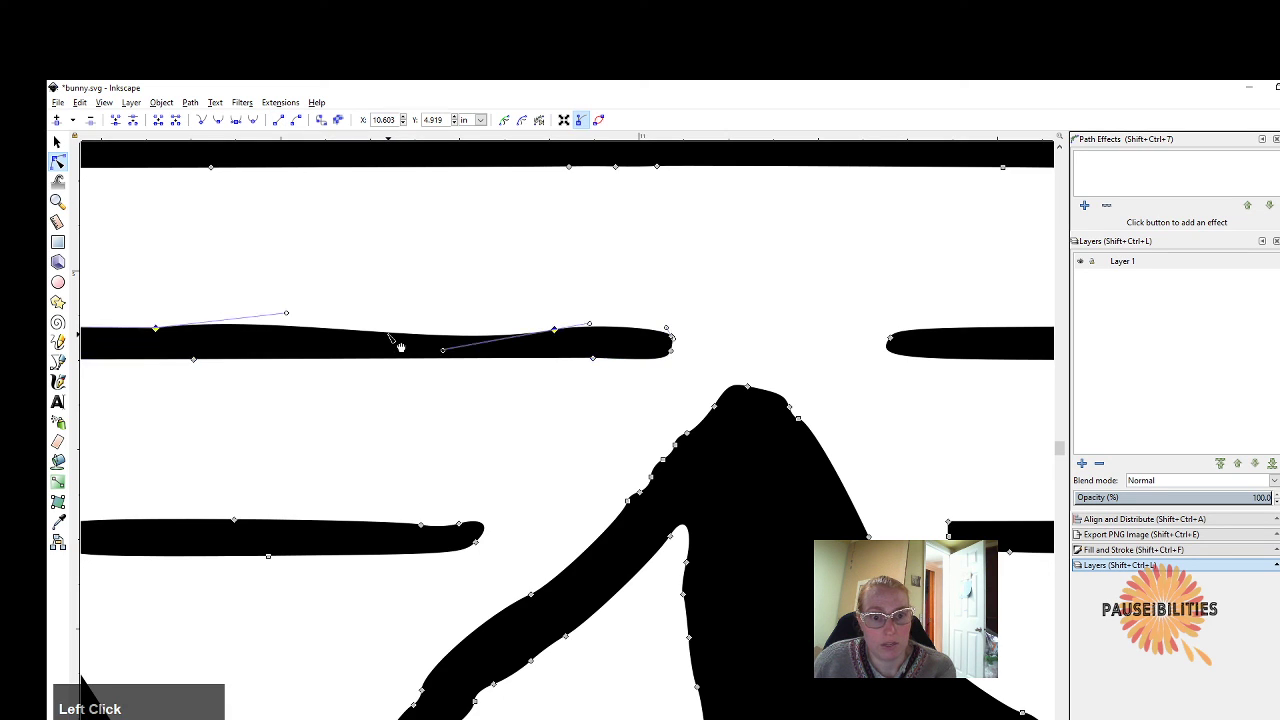
left_click(280, 121)
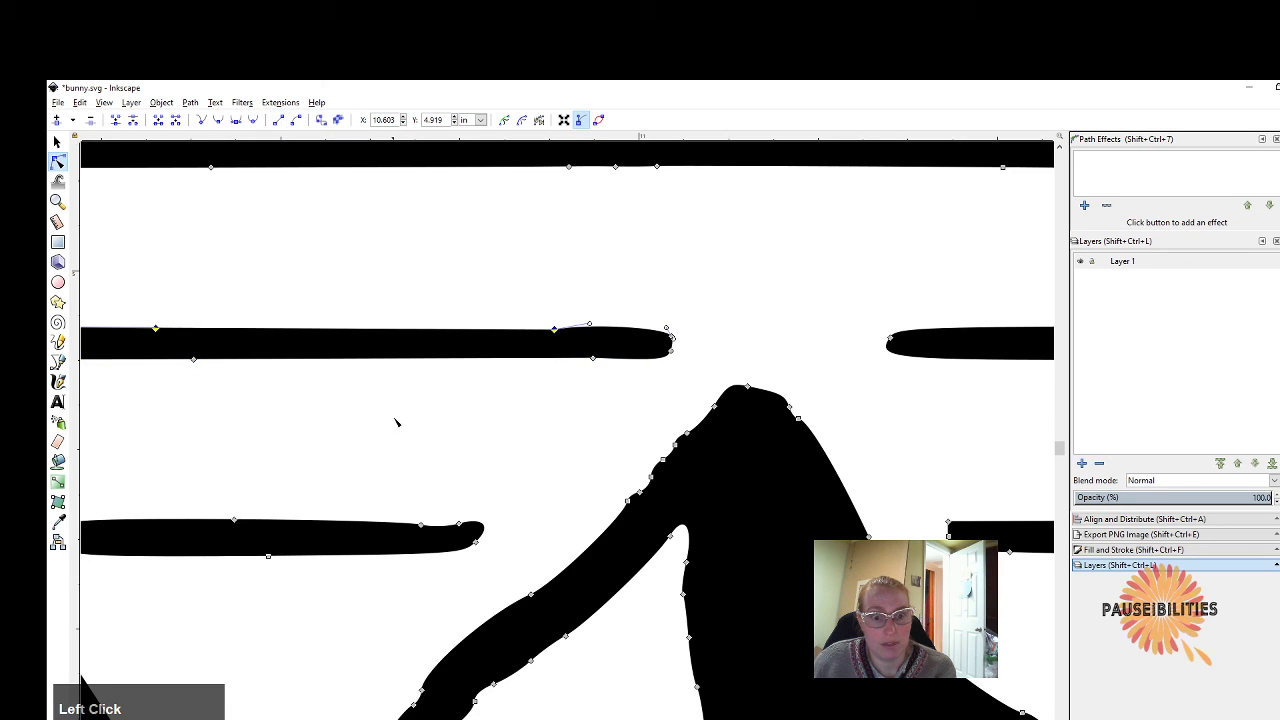
left_click(458, 526)
left_click(280, 121)
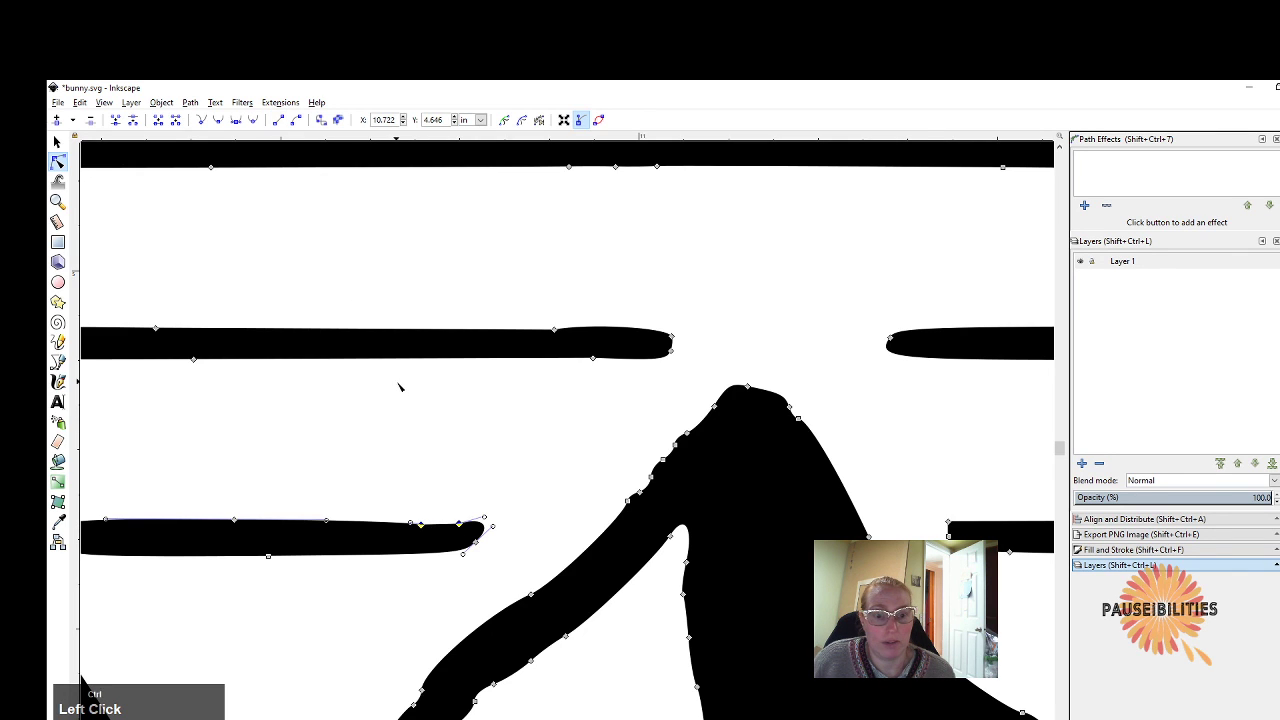
Examine the horizontal lines, mountains and overall logo for remaining flaws, and deselect the path.
scroll(400, 390, "down", 1, "ctrl")
scroll(400, 390, "down", 1, "ctrl")
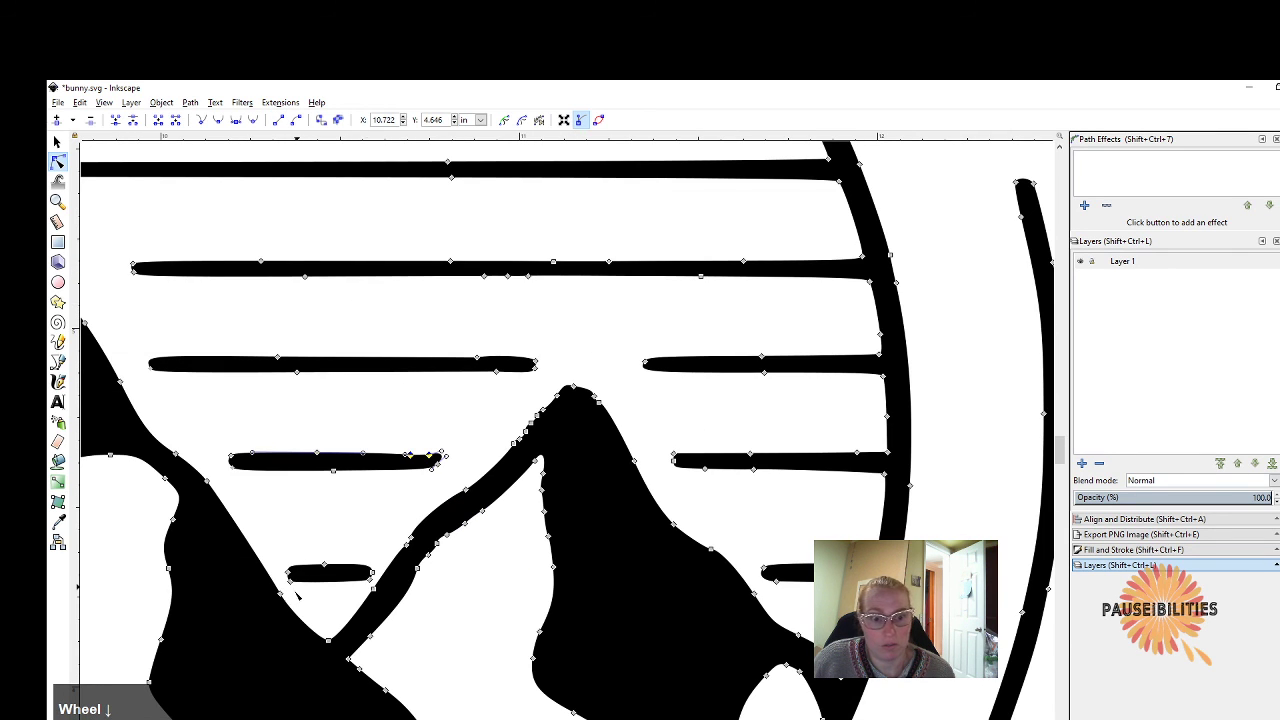
scroll(400, 296, "up", 6)
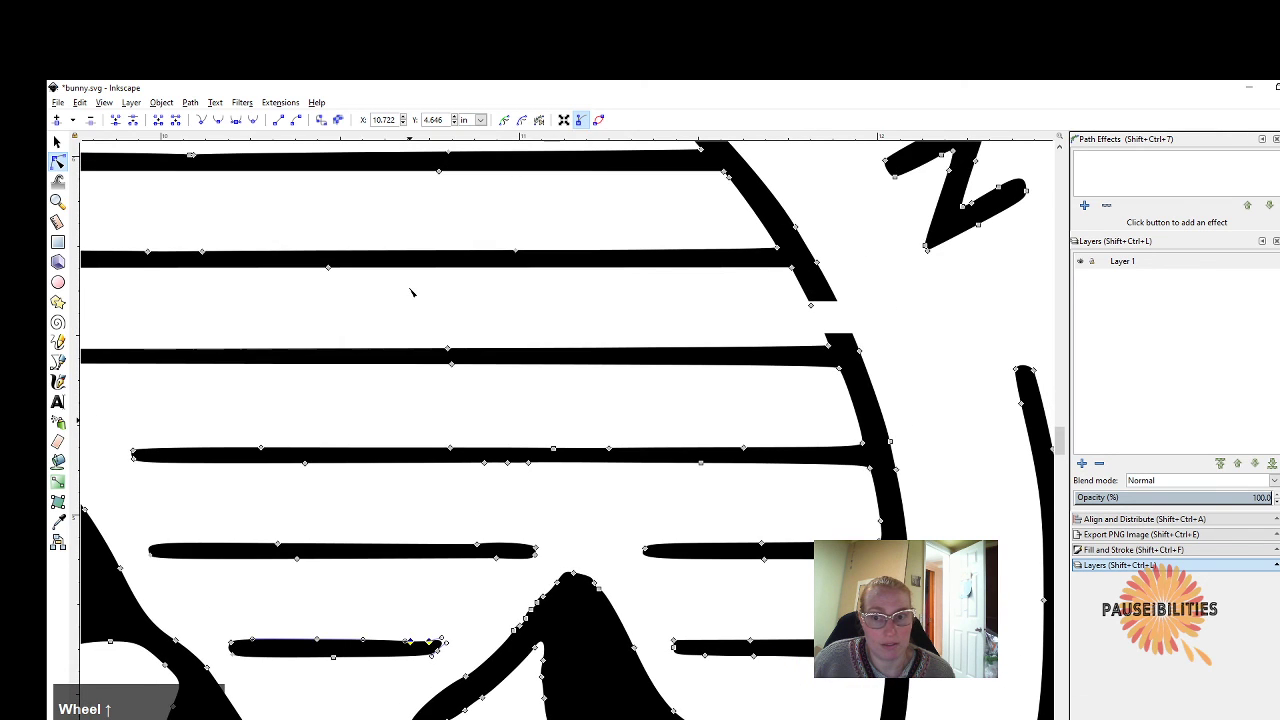
scroll(418, 299, "down", 3, "ctrl")
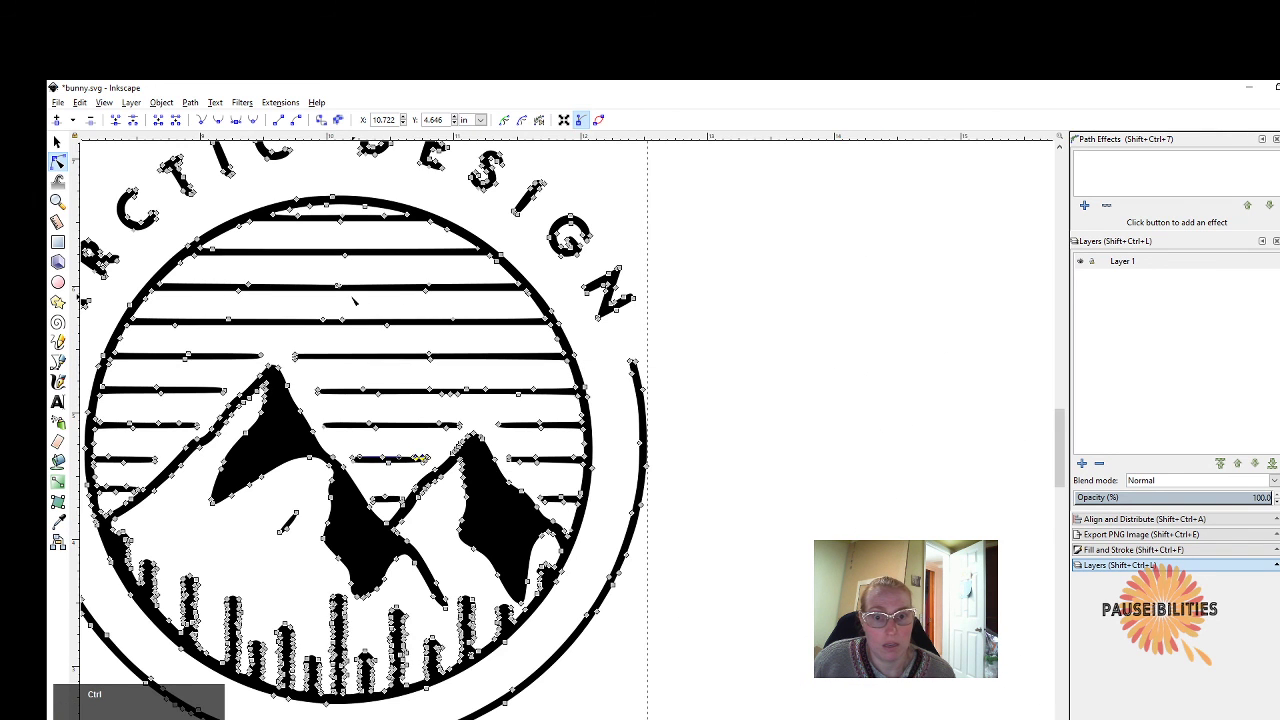
scroll(353, 298, "up", 2, "ctrl")
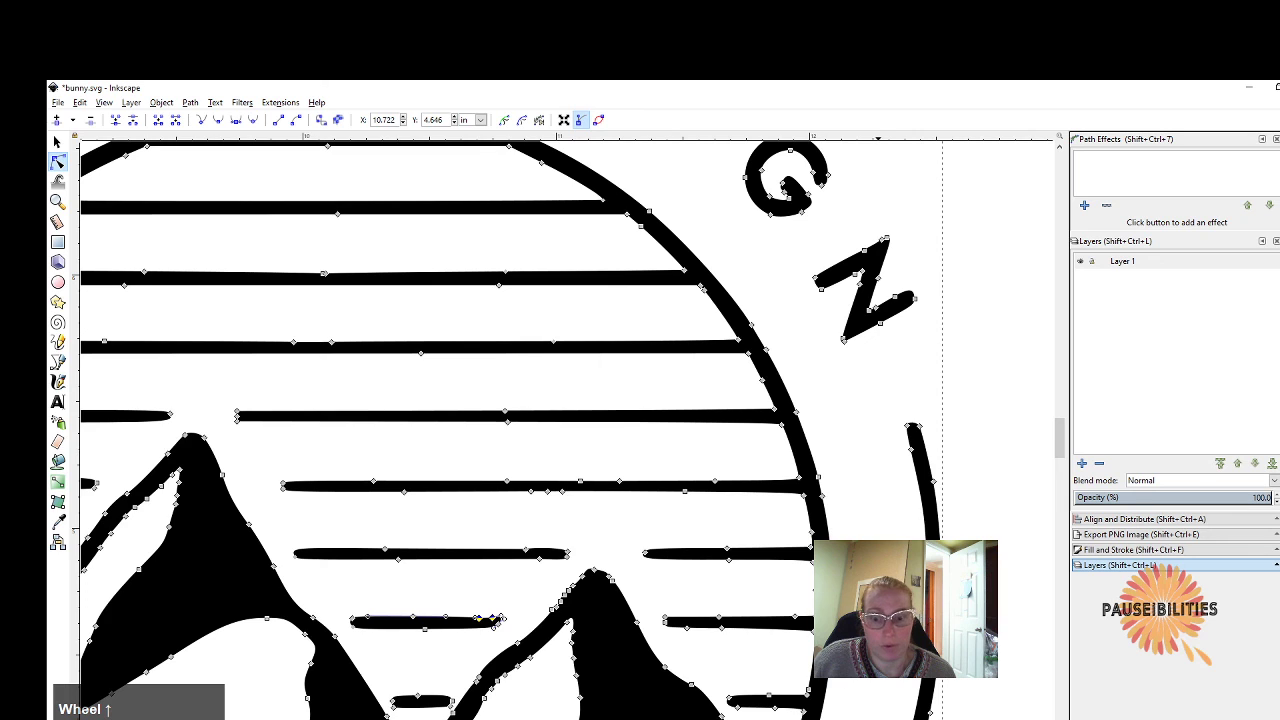
left_click_drag(495, 620, 762, 620)
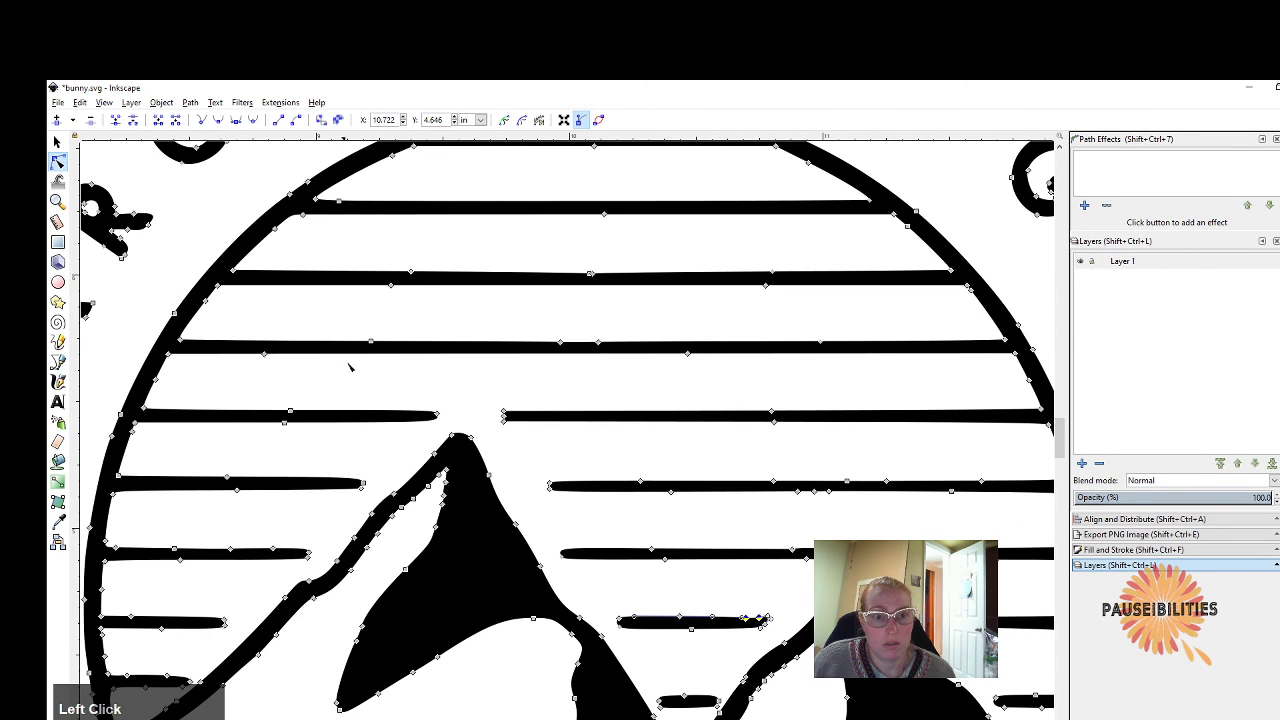
scroll(339, 406, "down", 5)
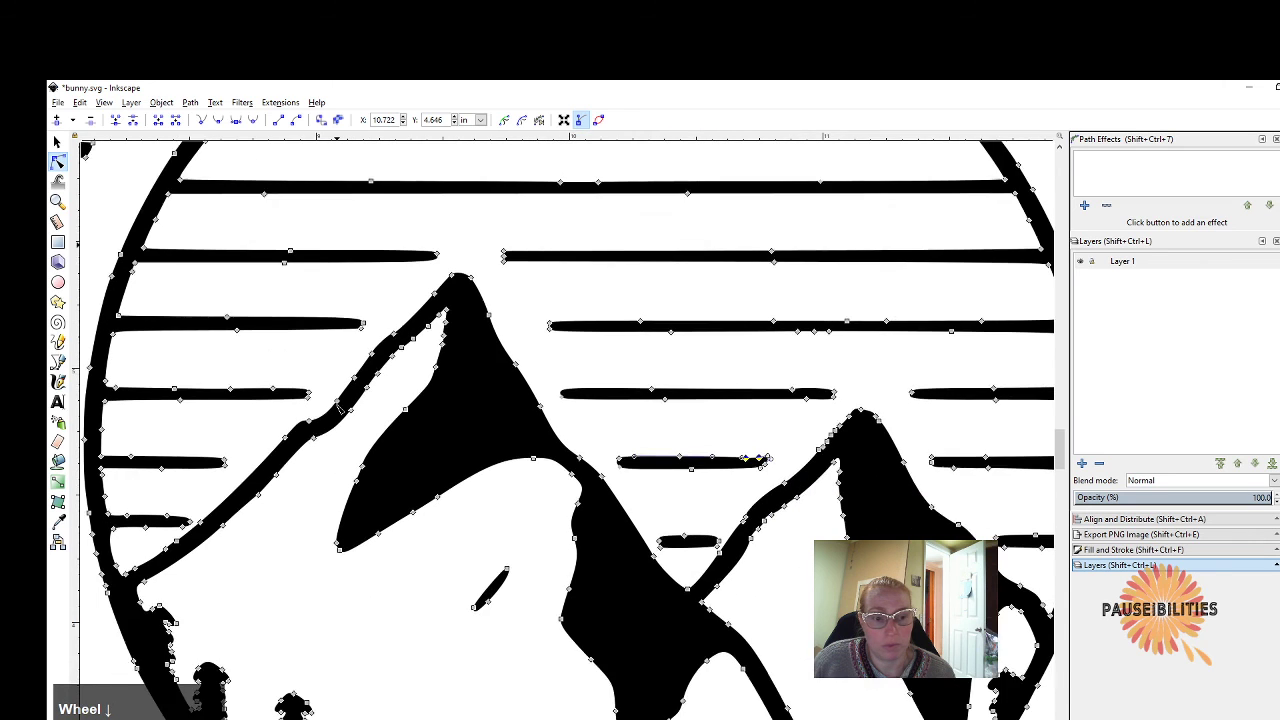
scroll(339, 406, "down", 3)
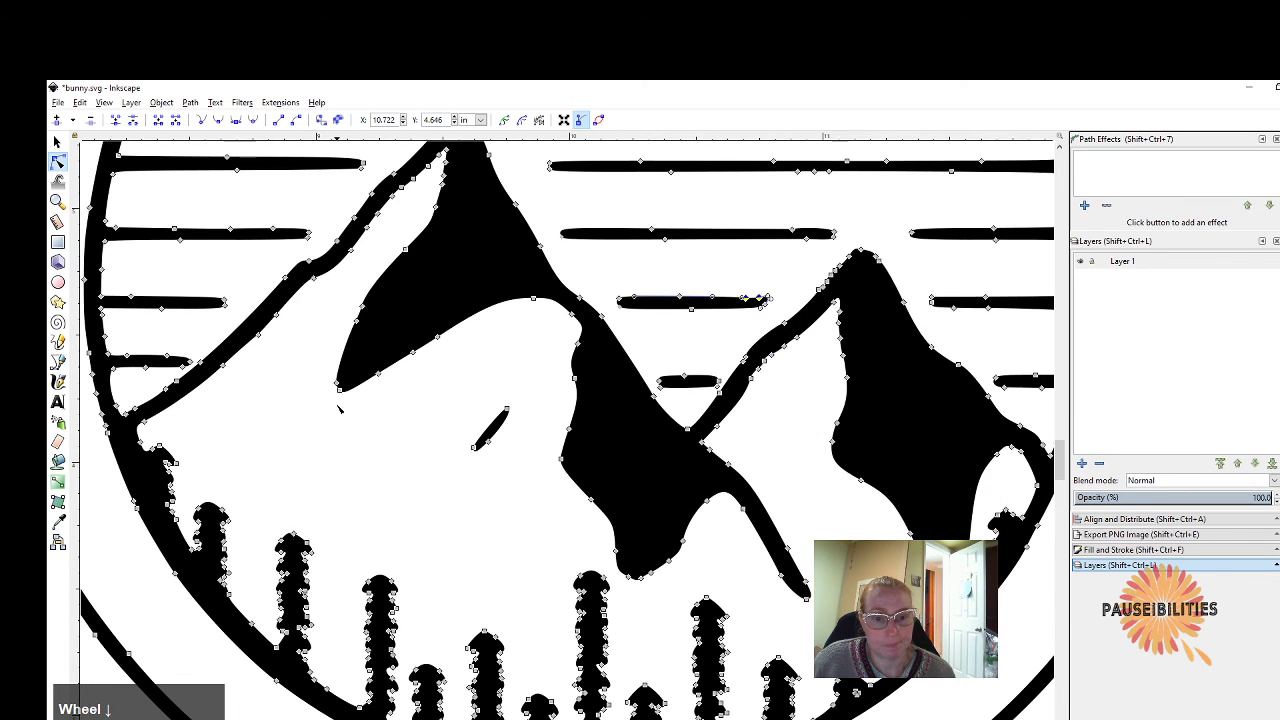
left_click(406, 453)
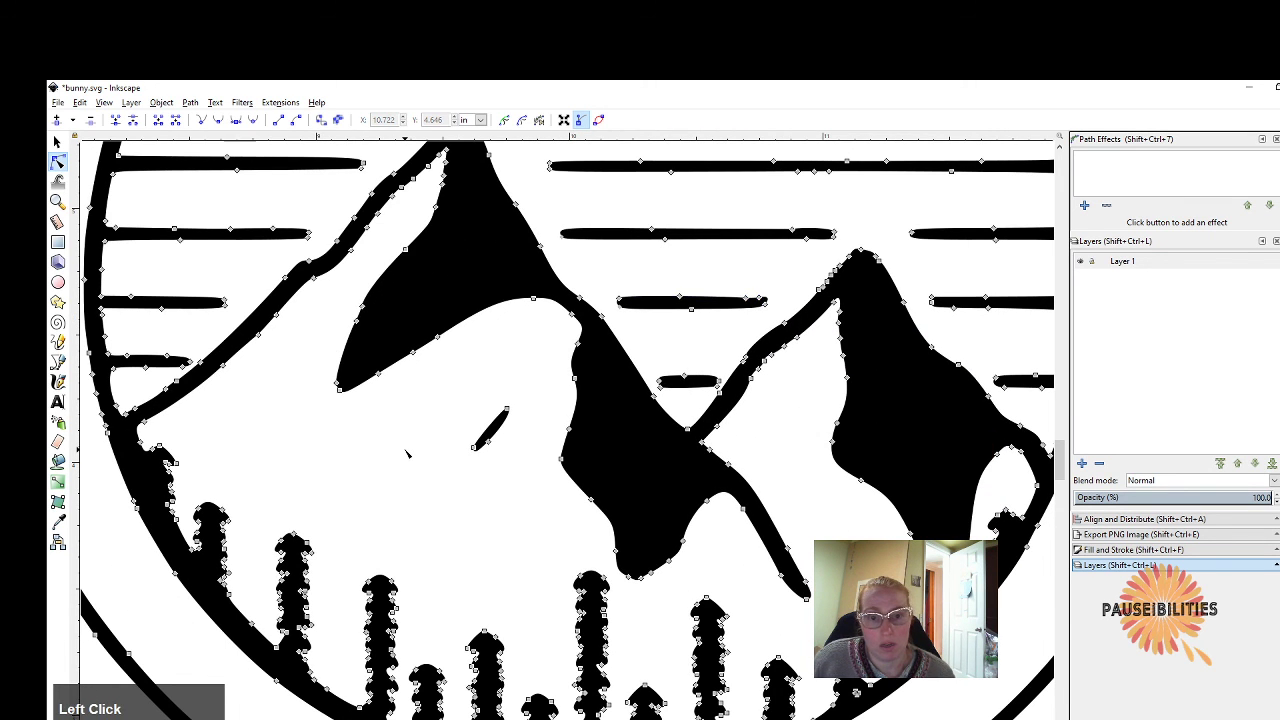
scroll(406, 453, "down", 3, "ctrl")
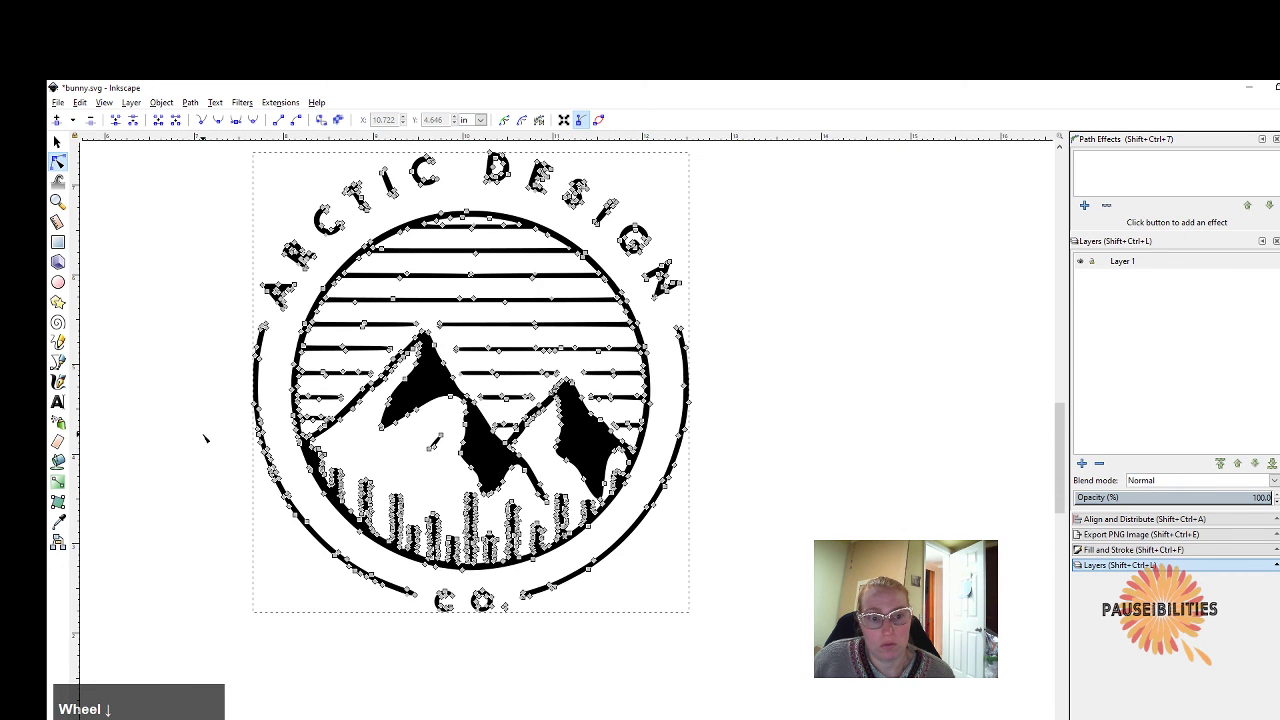
left_click(205, 438)
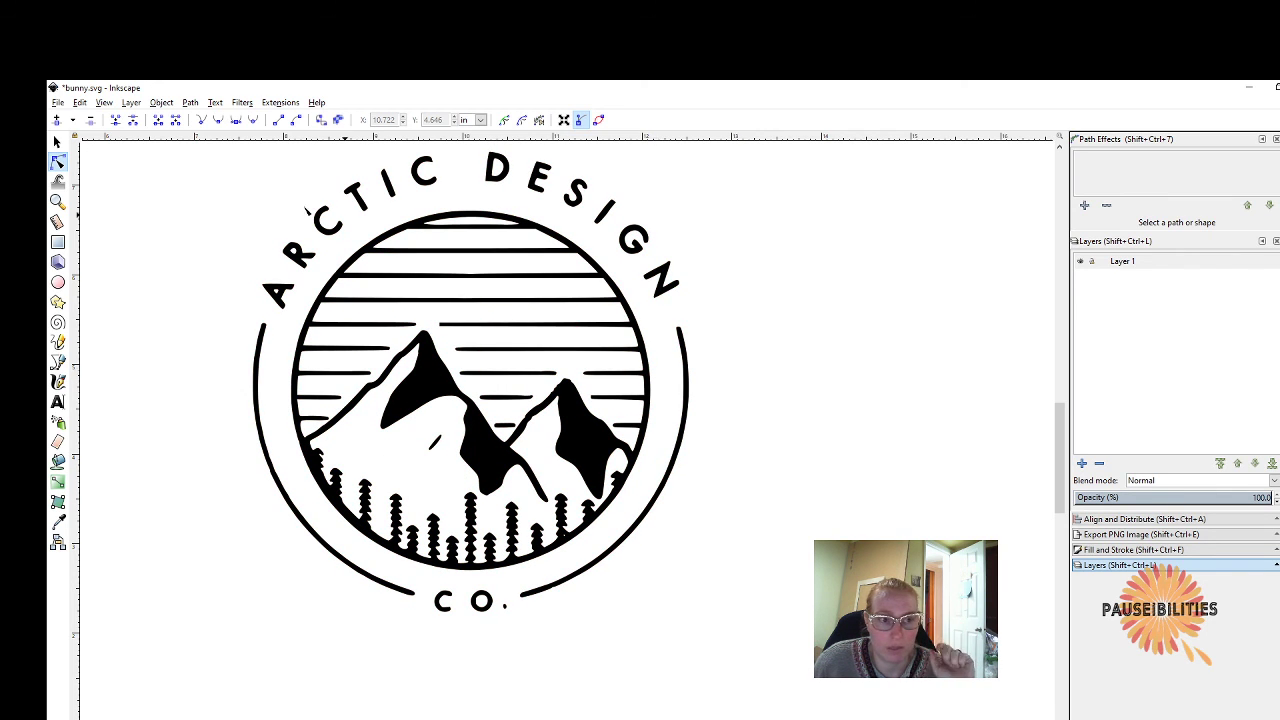
Try to break the whole logo path apart into separate shapes.
scroll(333, 262, "up", 1)
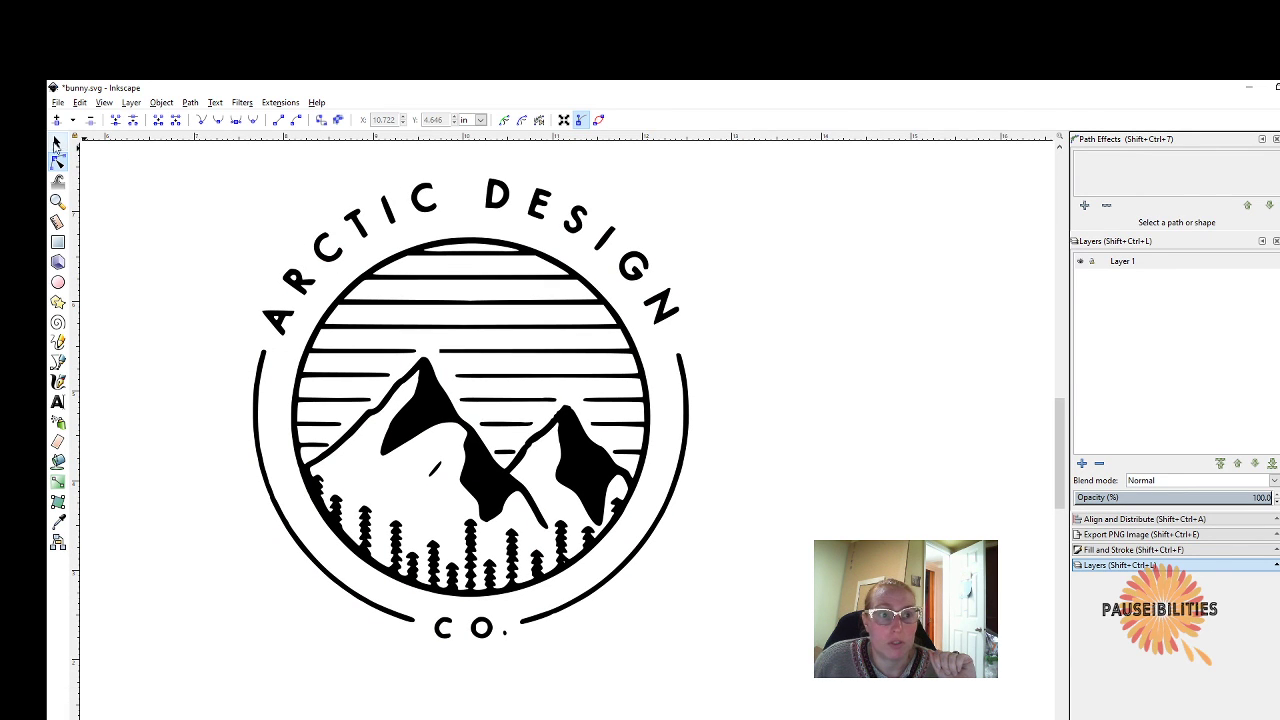
left_click(57, 142)
left_click(392, 222)
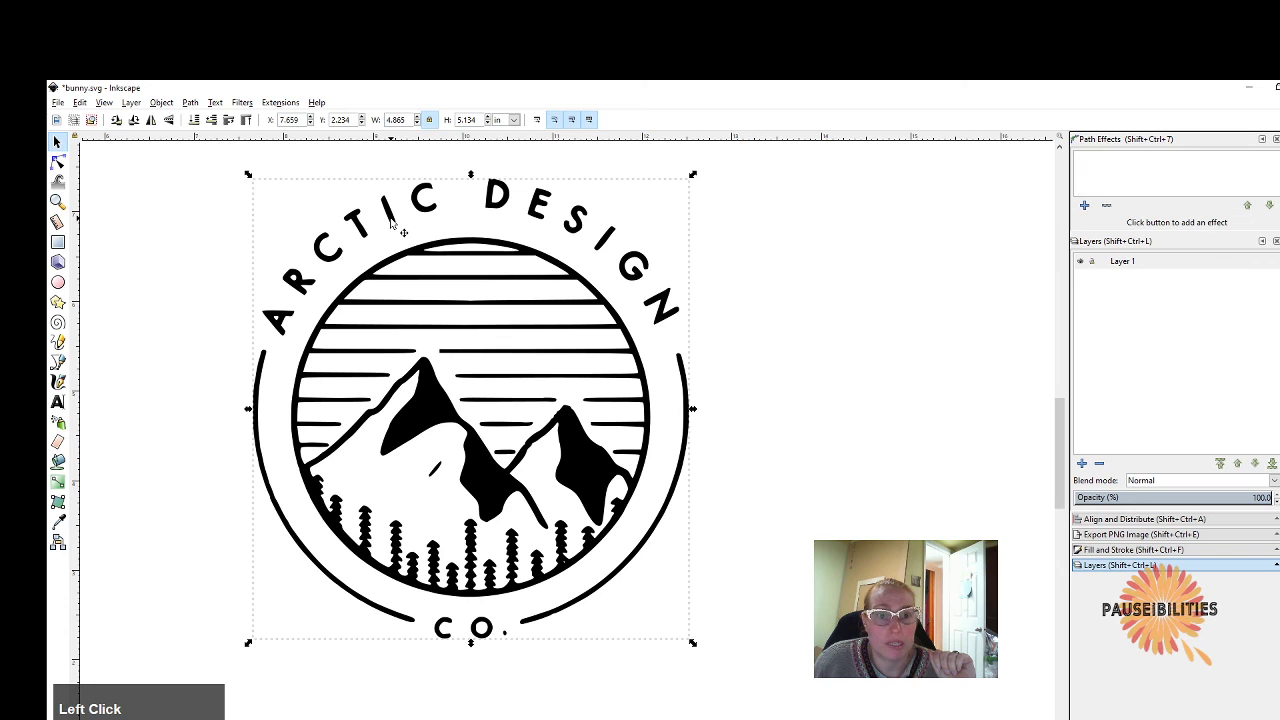
left_click(190, 103)
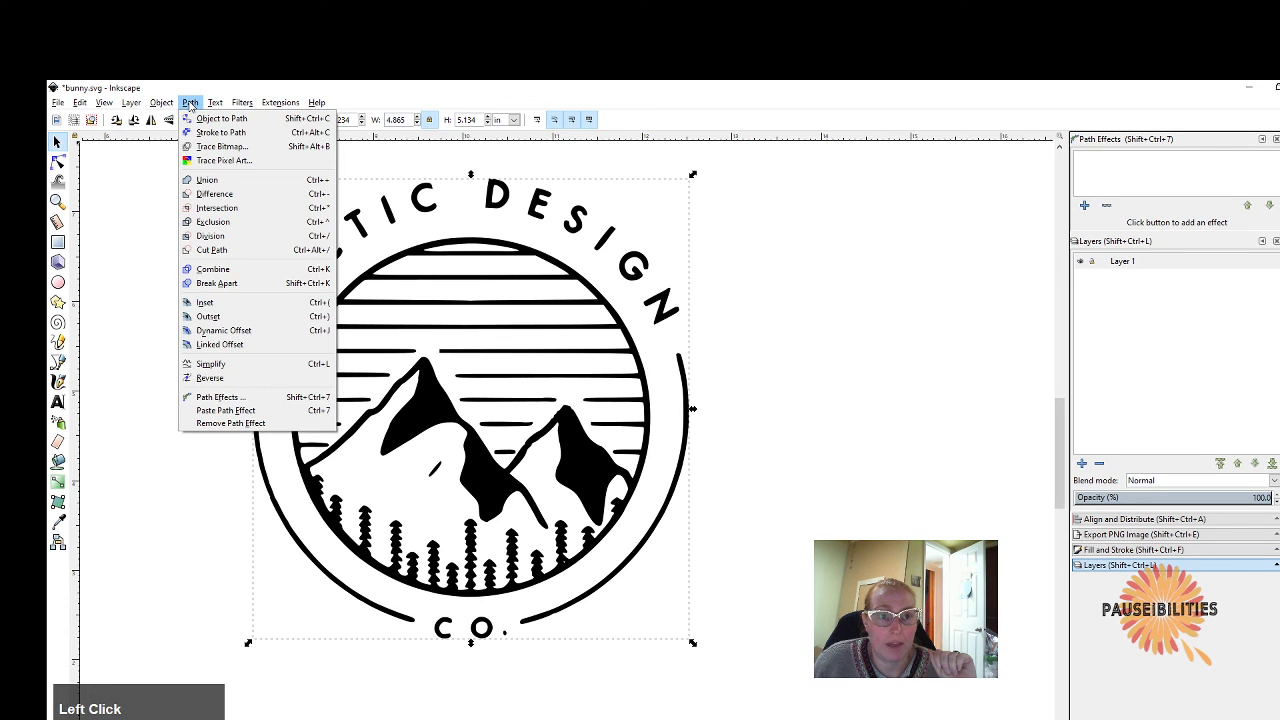
left_click(216, 283)
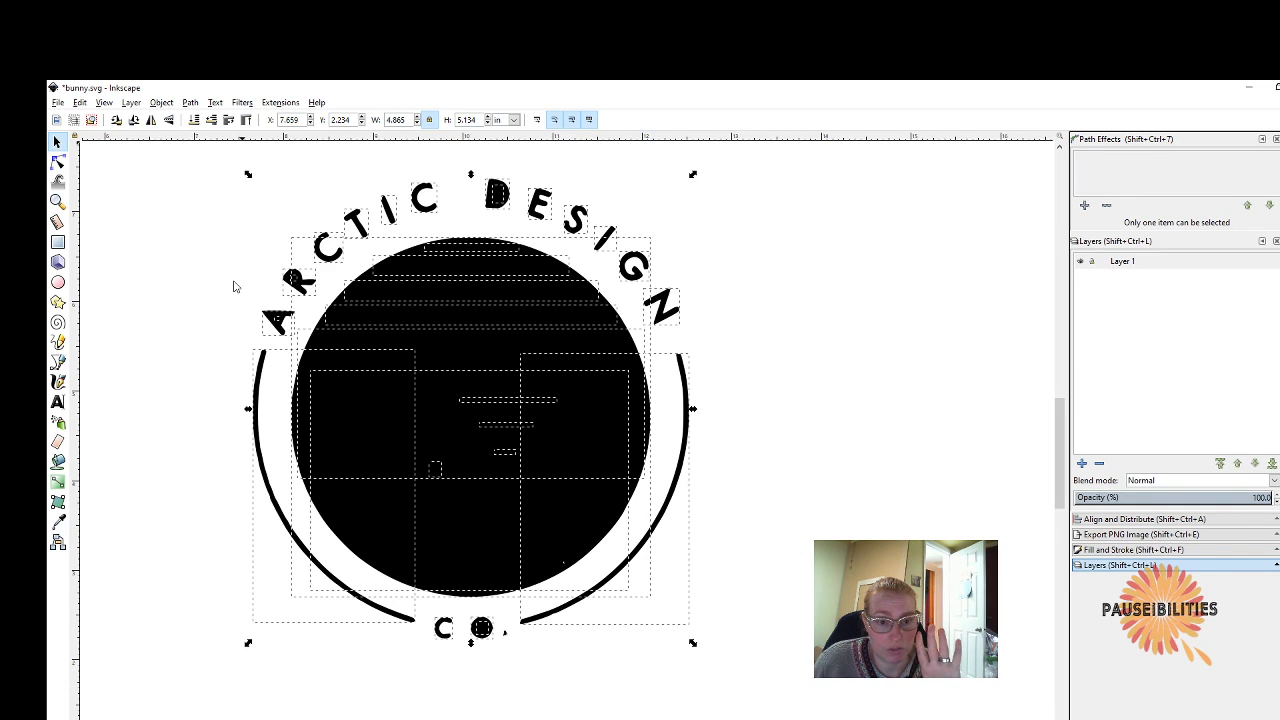
left_click(239, 353)
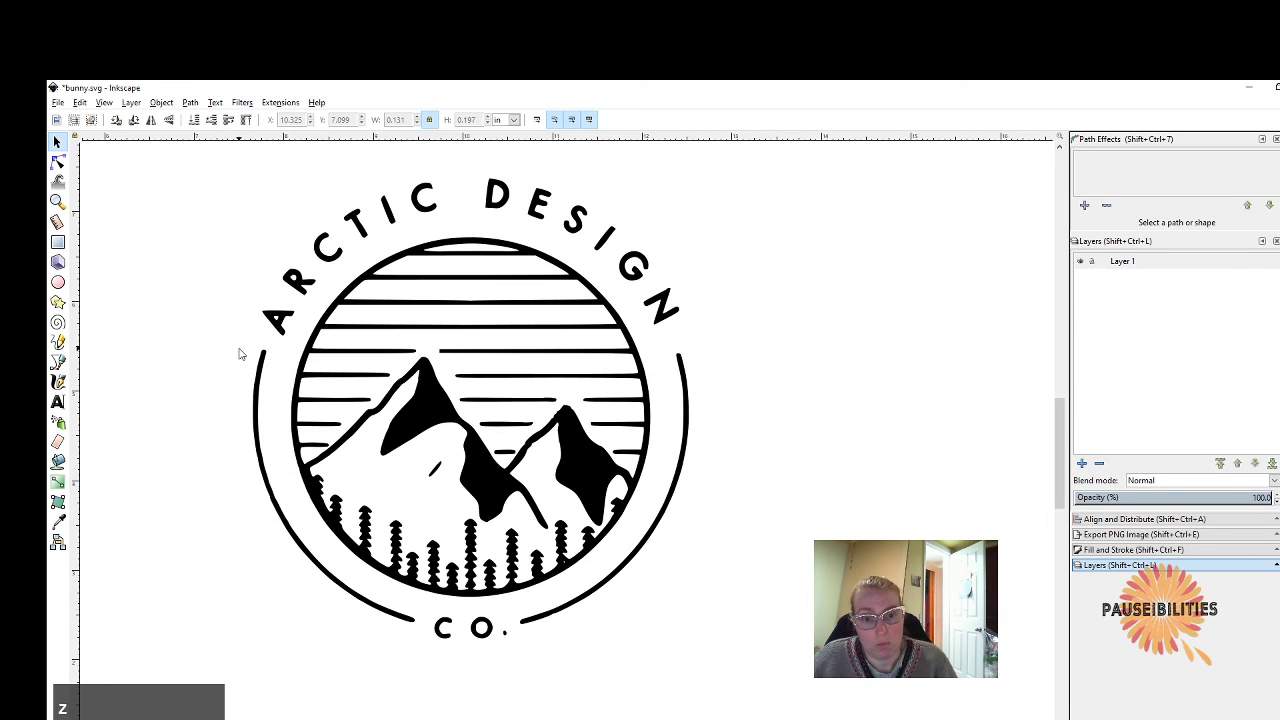
Duplicate the logo and place the copy to the right of the original.
left_click(442, 421)
key("ctrl+d")
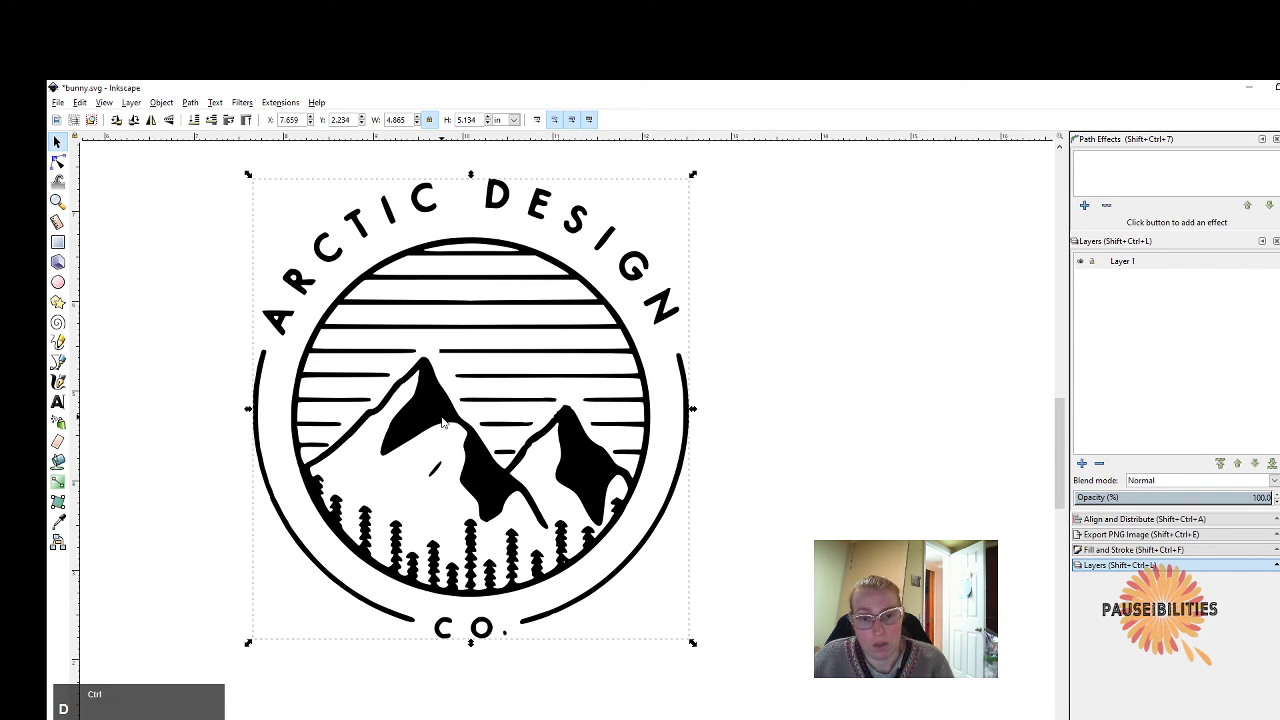
left_click_drag(432, 424, 910, 435)
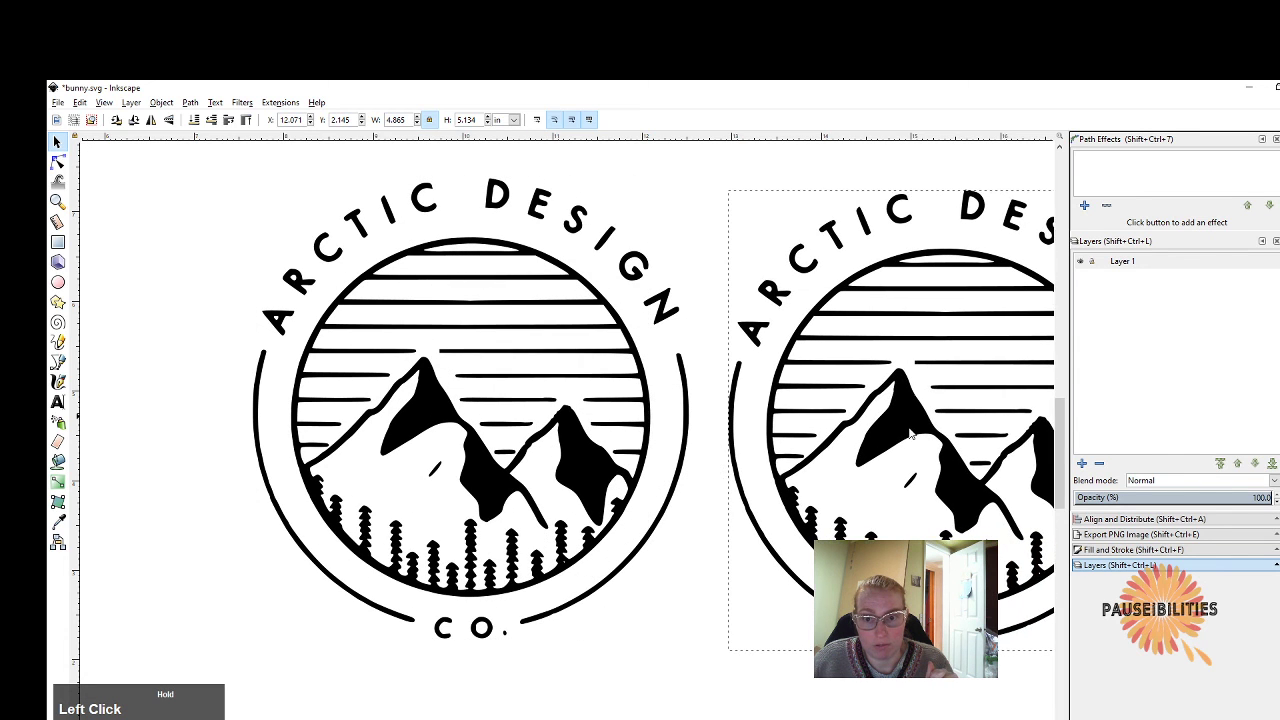
Break the original logo path apart into separate shapes and deselect them.
left_click(425, 421)
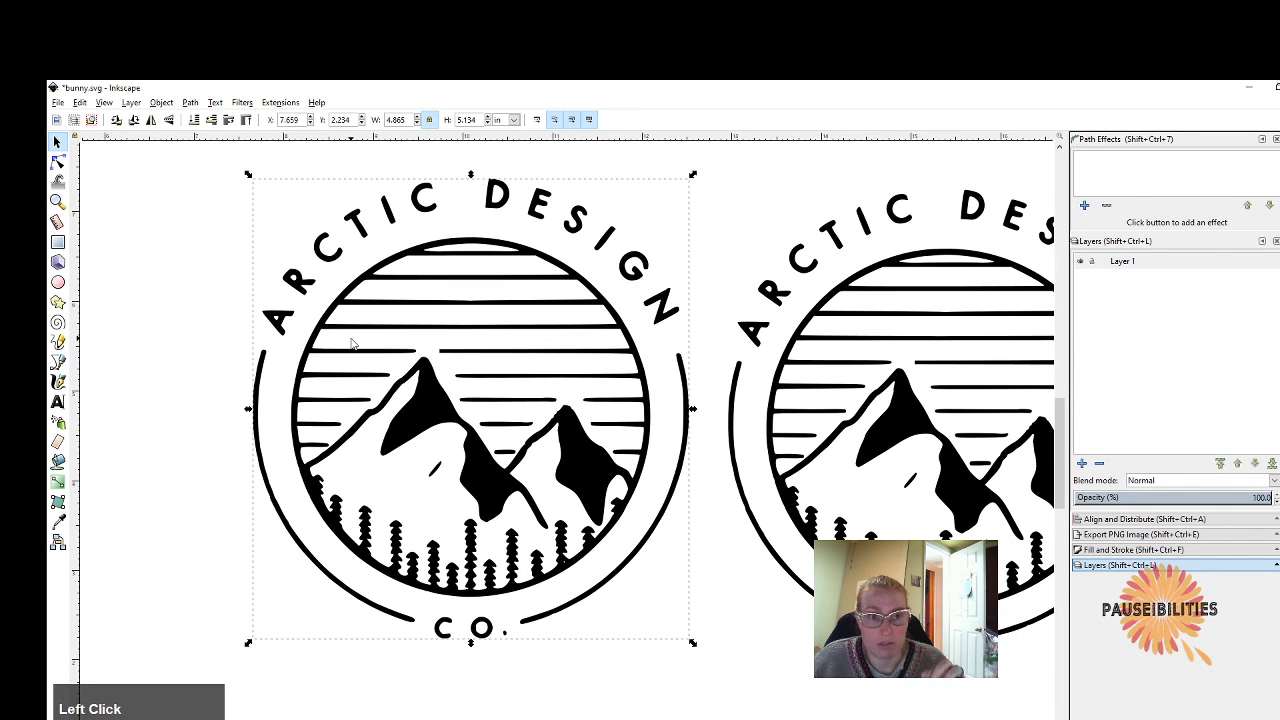
left_click(190, 103)
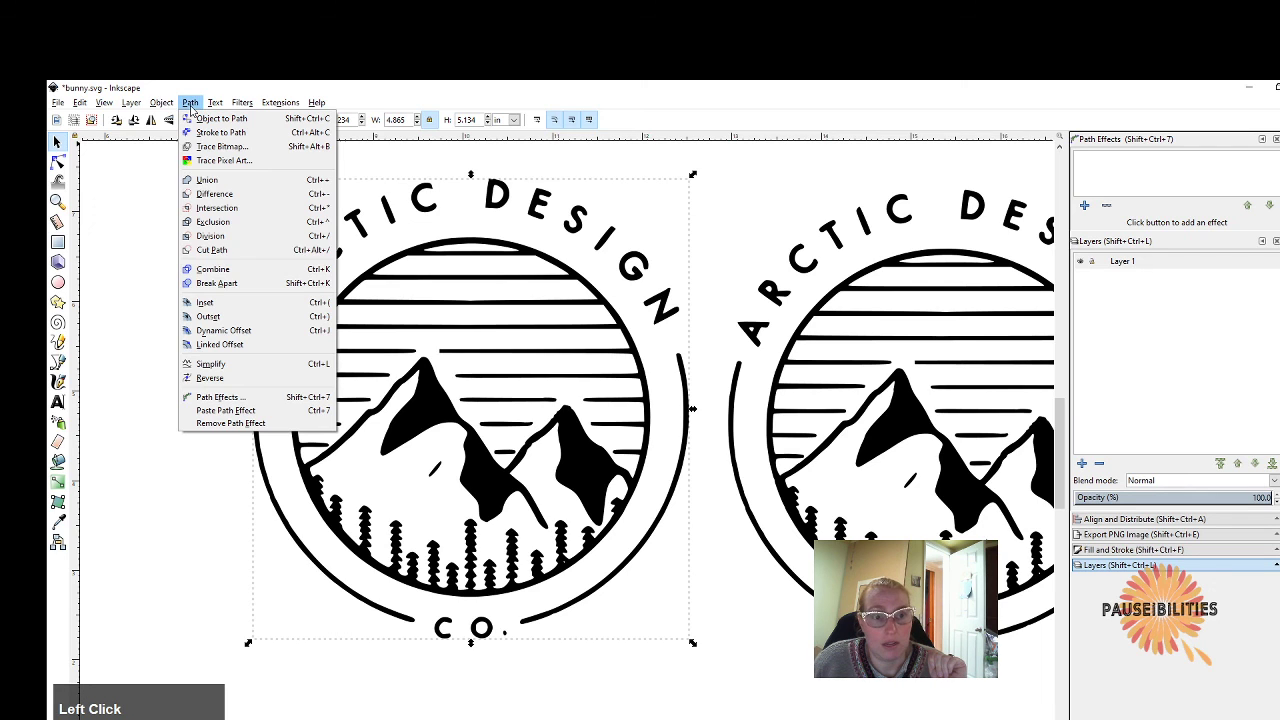
left_click(222, 283)
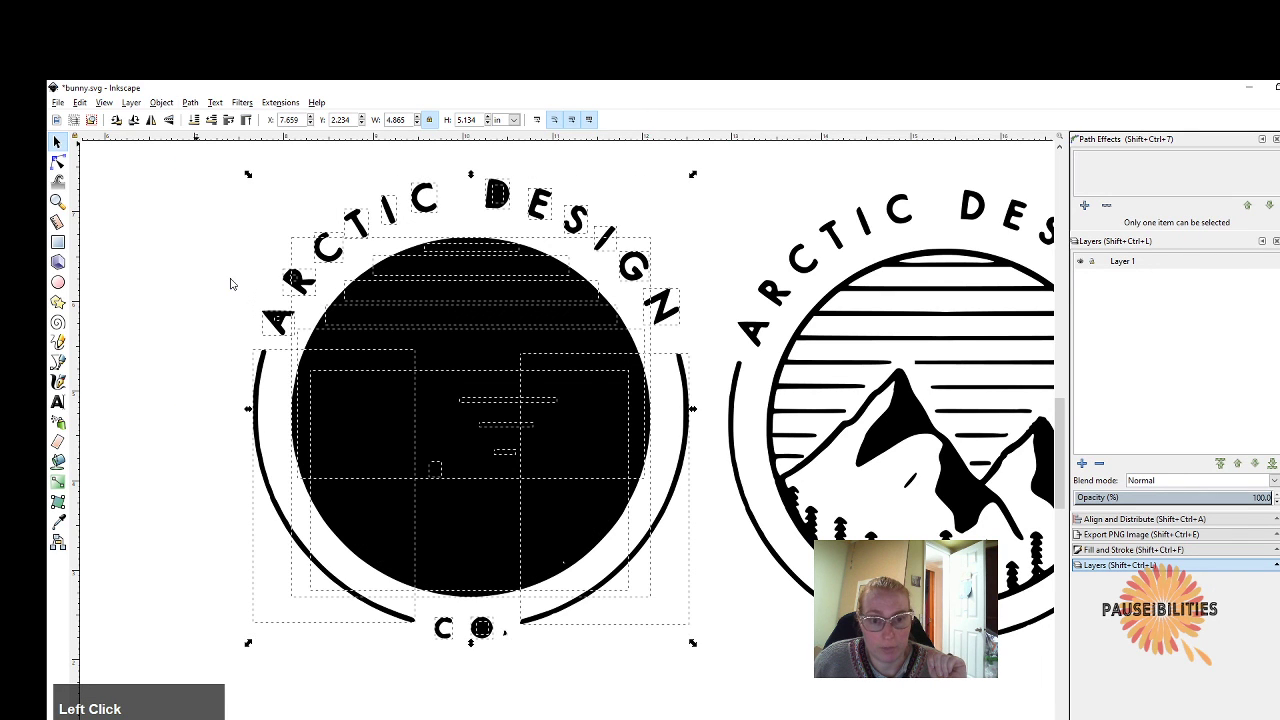
left_click(230, 282)
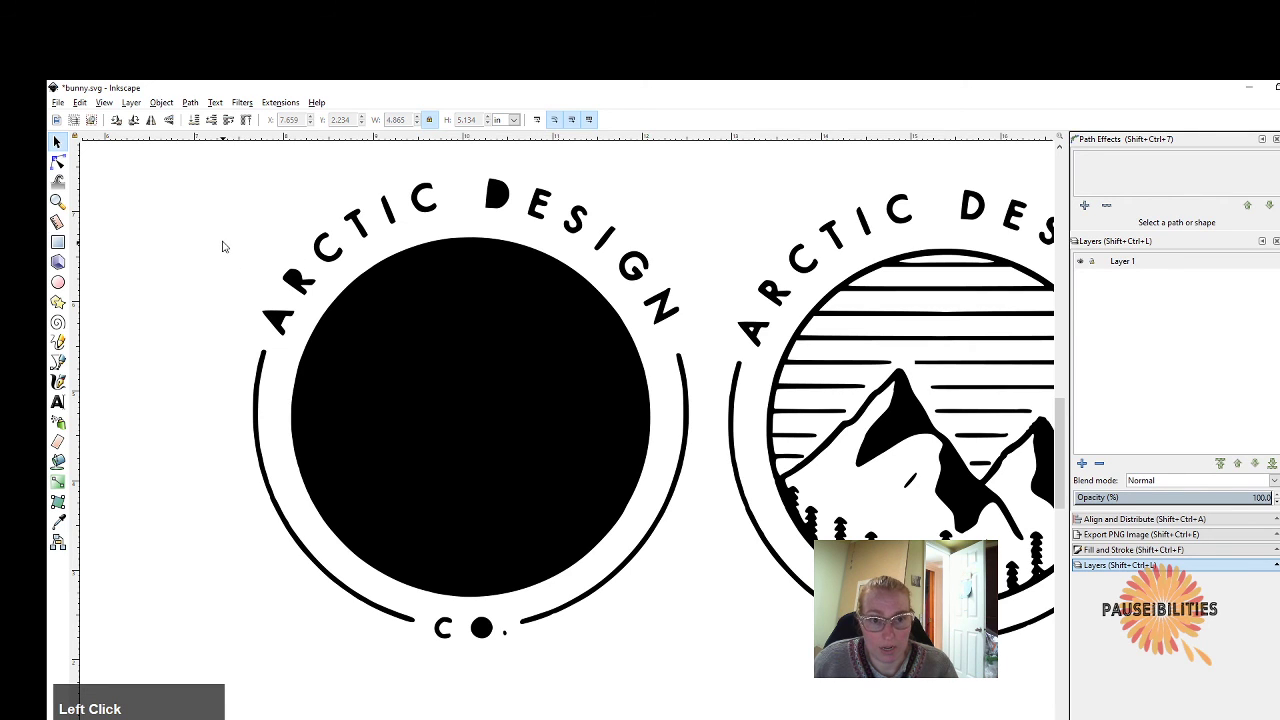
Combine the ARCTIC DESIGN letters, the CO. text and both outer arcs into one path and fill it blue.
left_click_drag(219, 208, 324, 346)
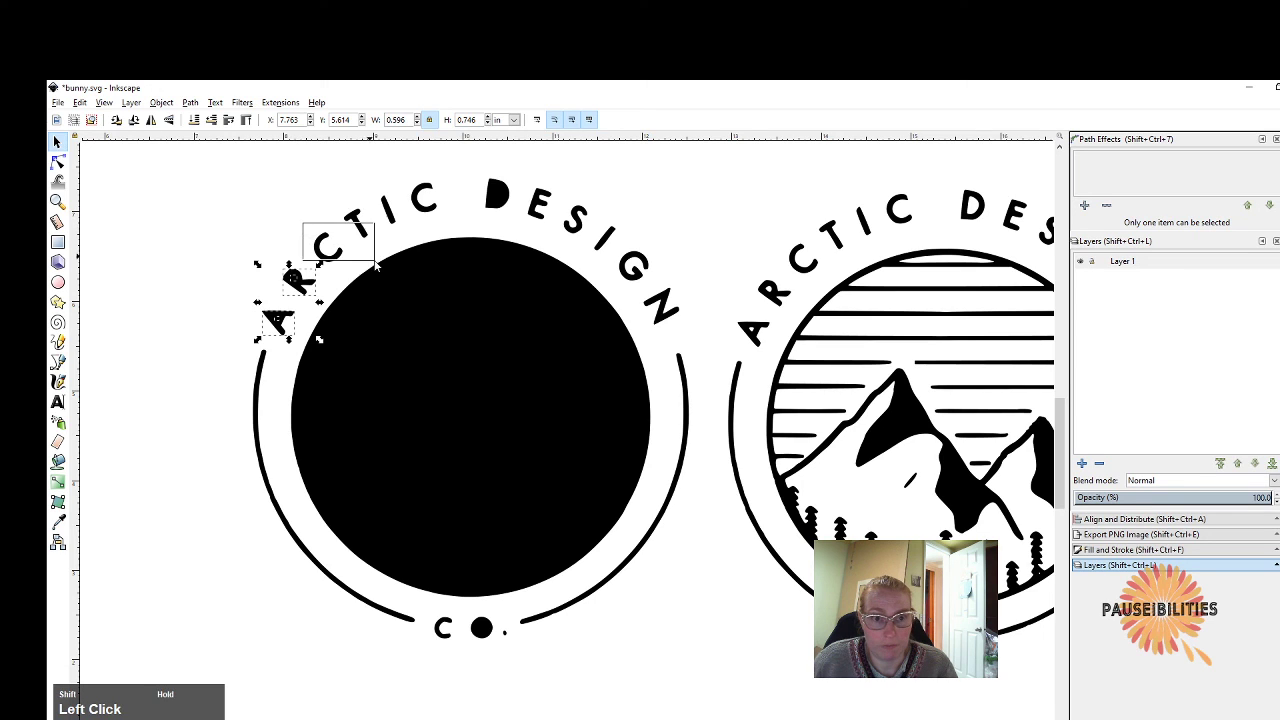
left_click(328, 248, "shift")
left_click(350, 222, "shift")
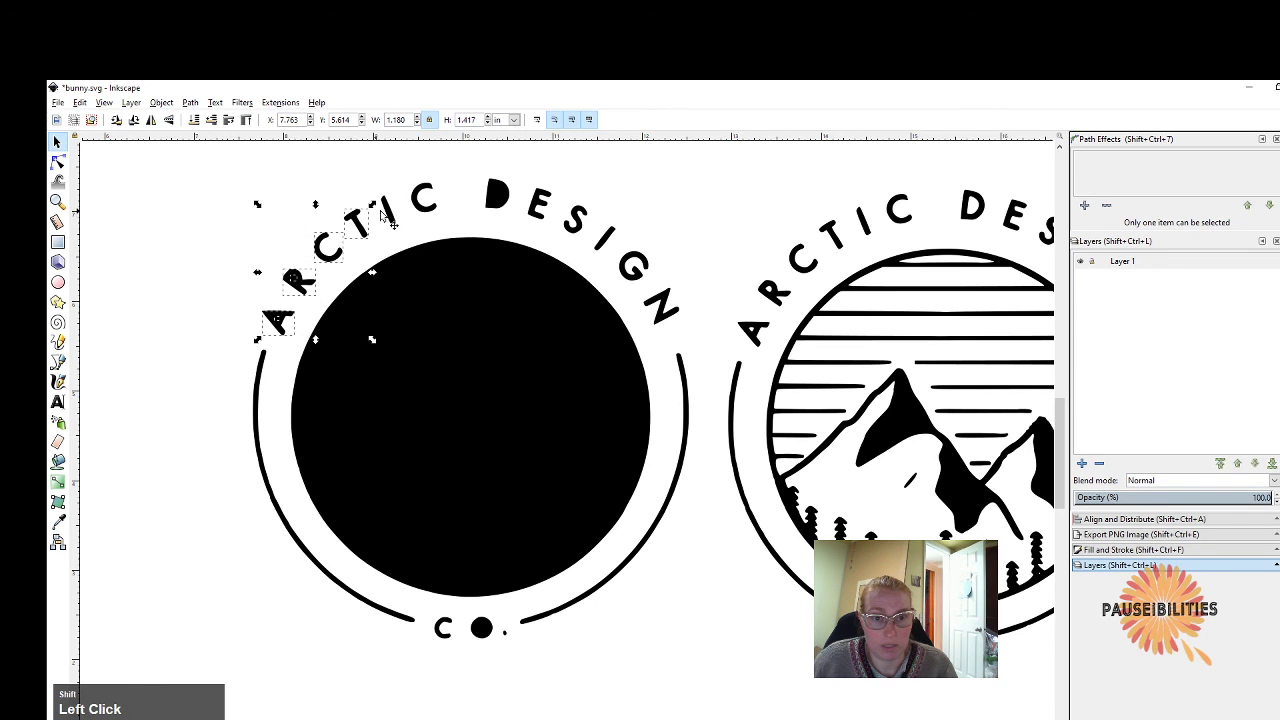
left_click(391, 216, "shift")
left_click(421, 198, "shift")
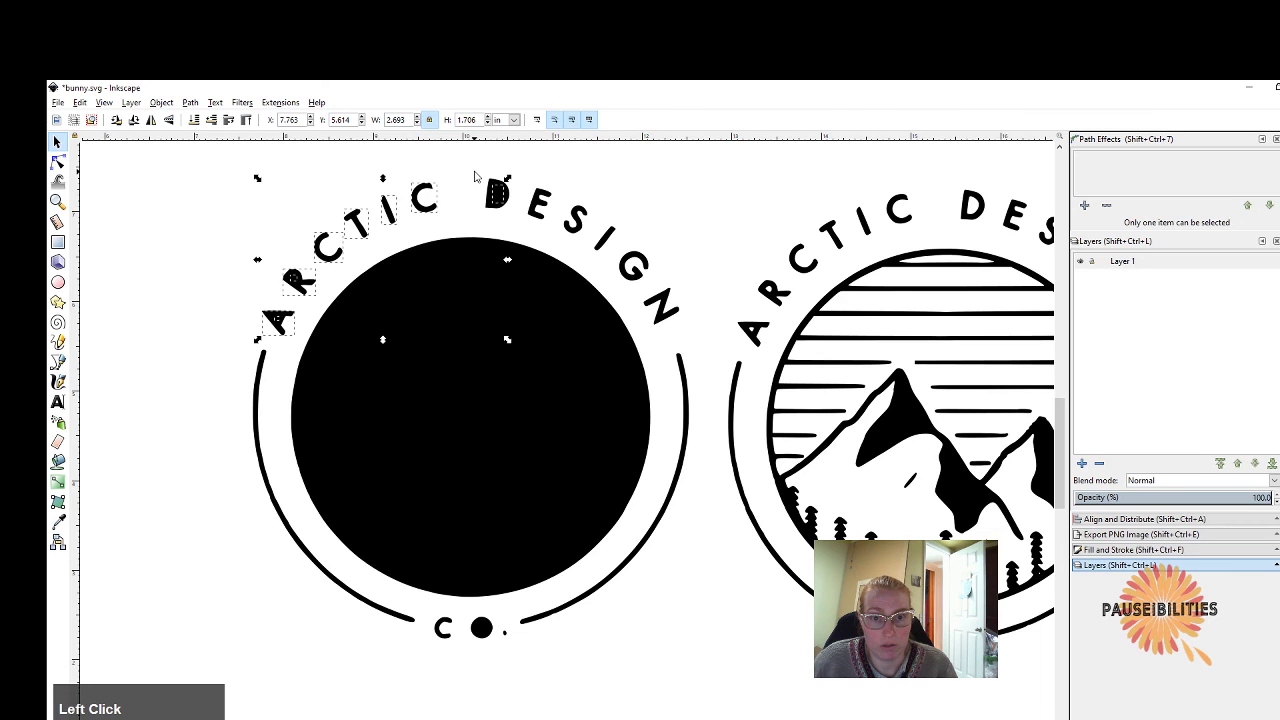
left_click_drag(474, 169, 620, 257)
left_click(634, 266, "shift")
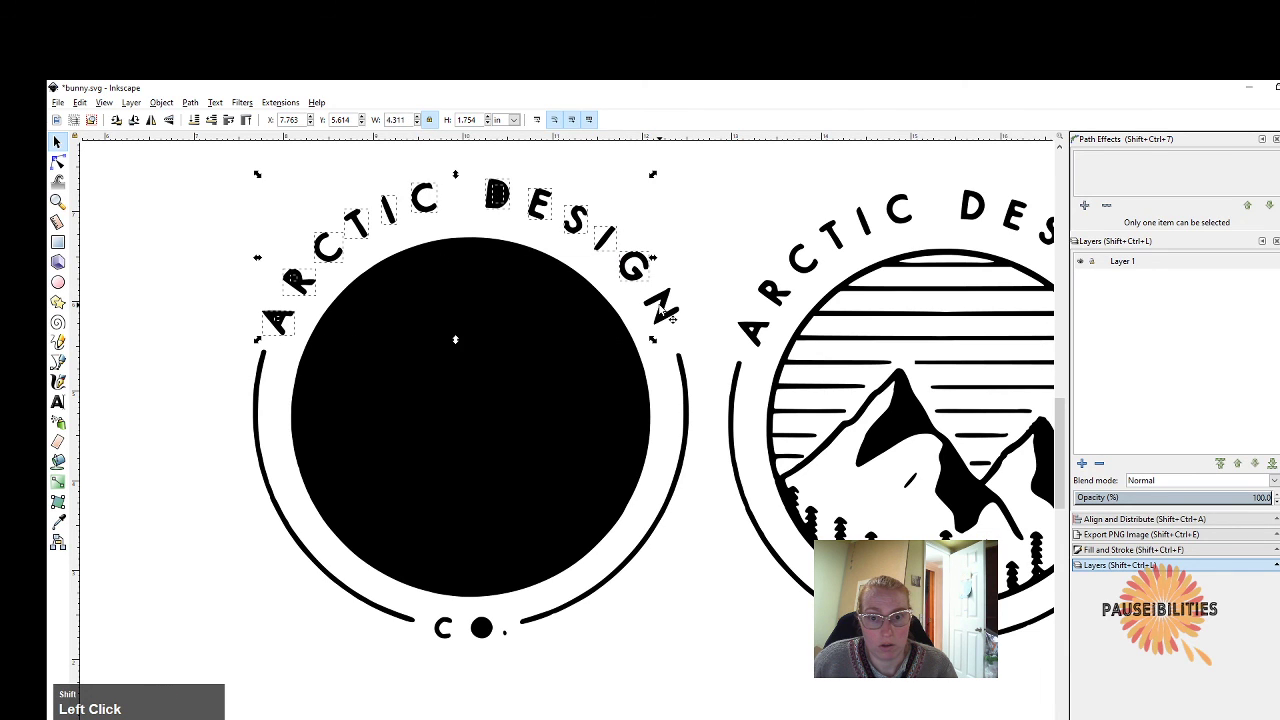
left_click(662, 306, "shift")
left_click(686, 414, "shift")
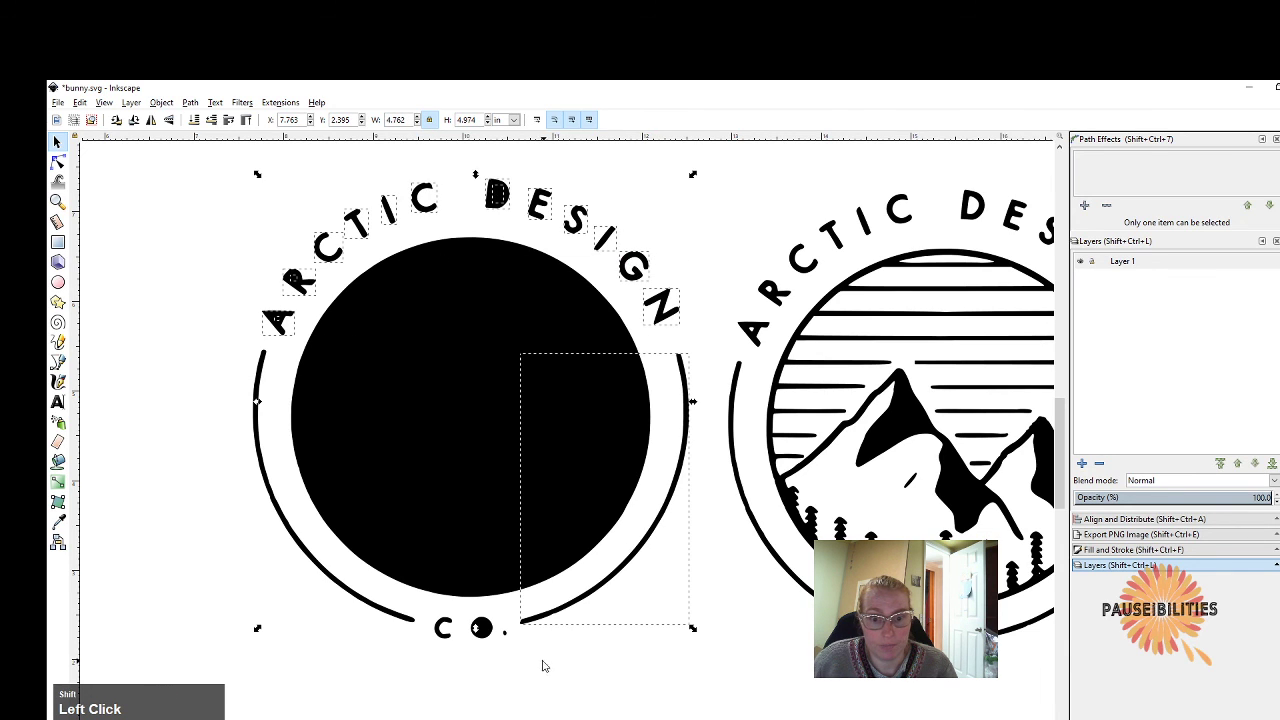
left_click_drag(543, 666, 413, 606)
left_click(349, 605, "shift")
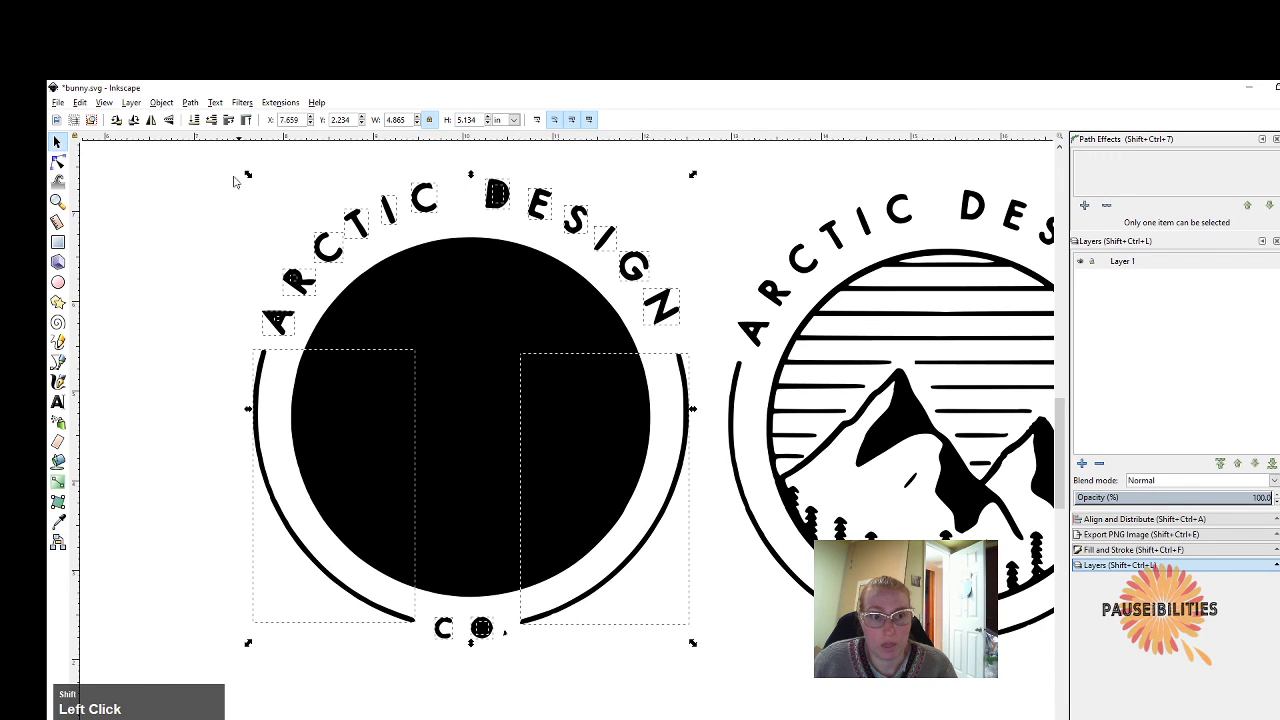
left_click(190, 102)
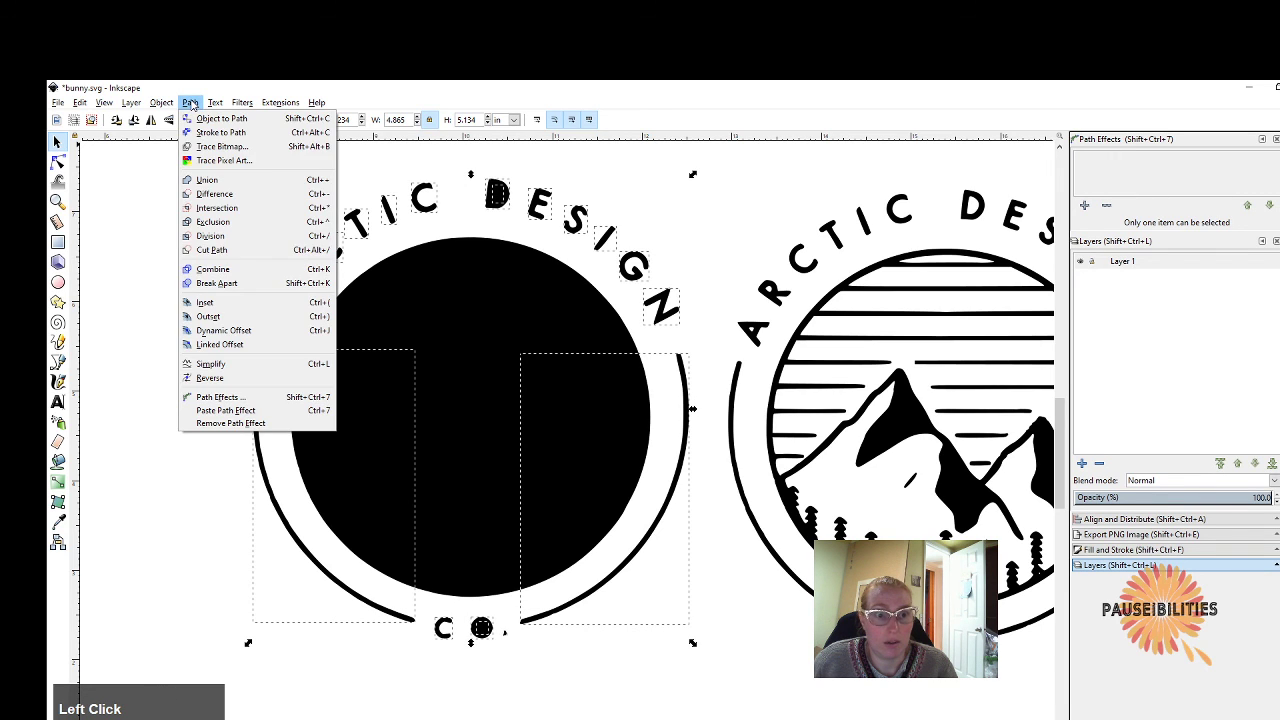
left_click(227, 269)
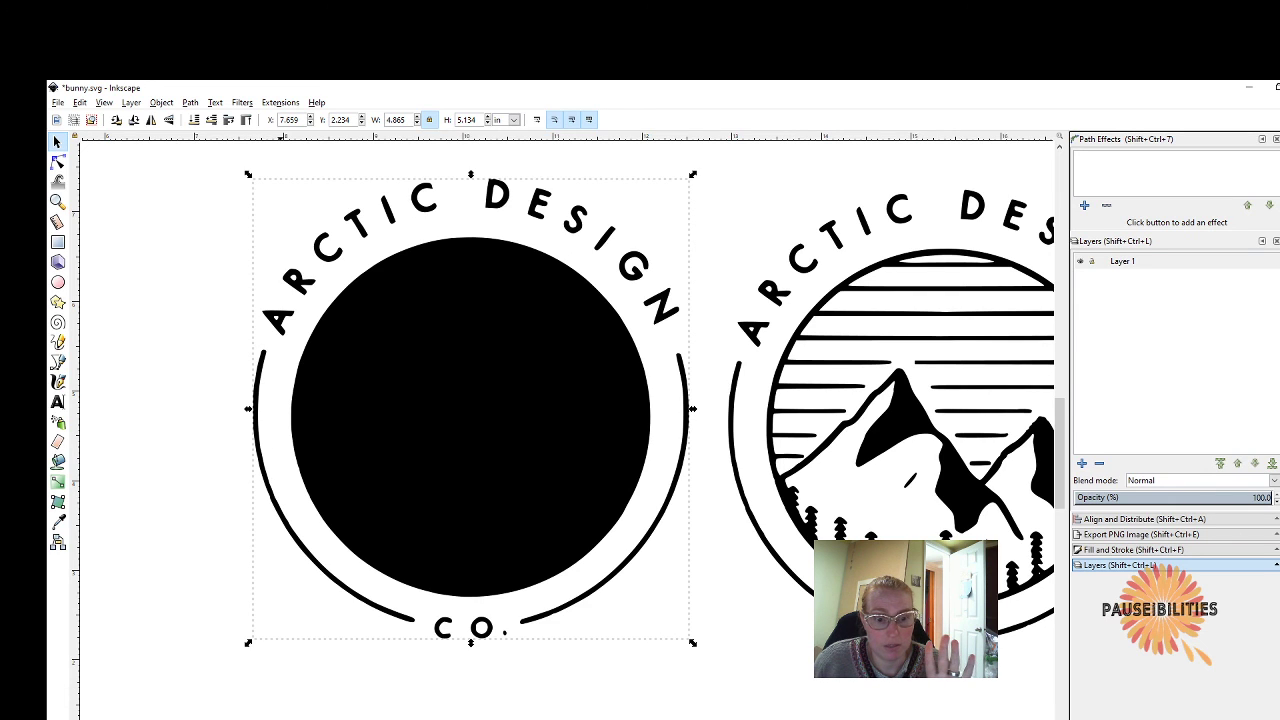
left_click(281, 719)
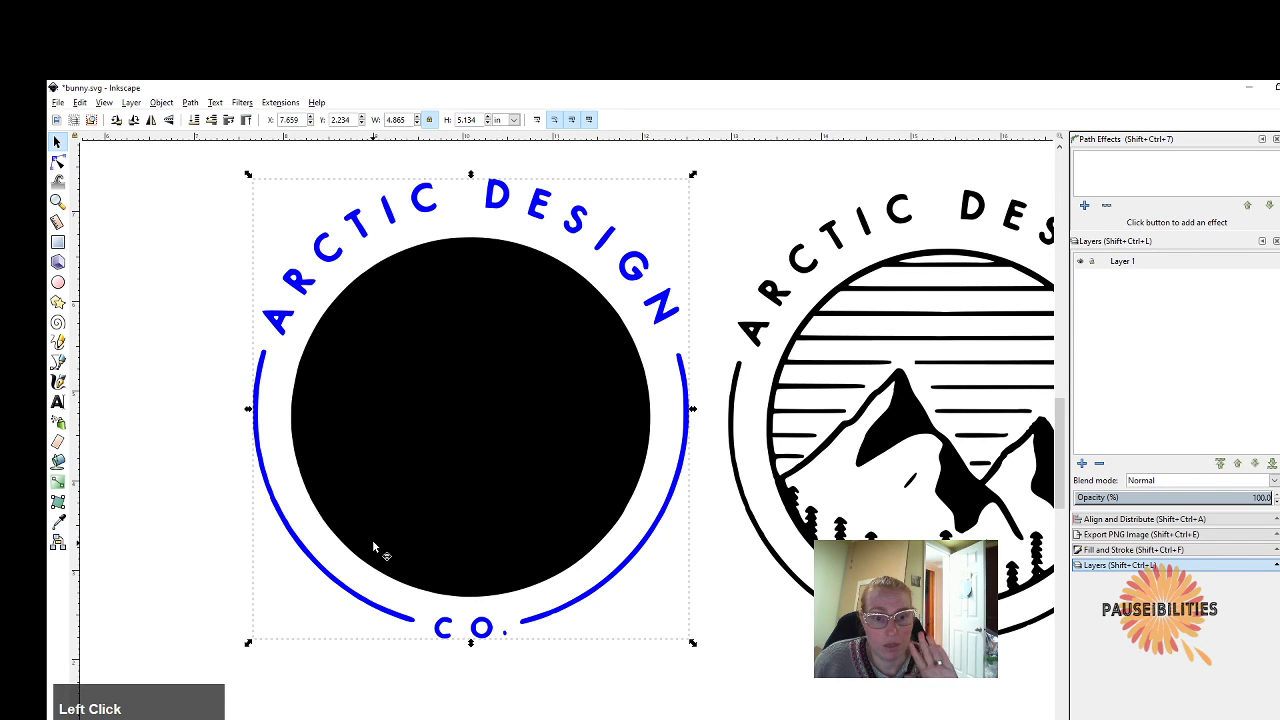
left_click_drag(318, 284, 664, 450)
left_click_drag(215, 270, 308, 287)
key("ctrl+z")
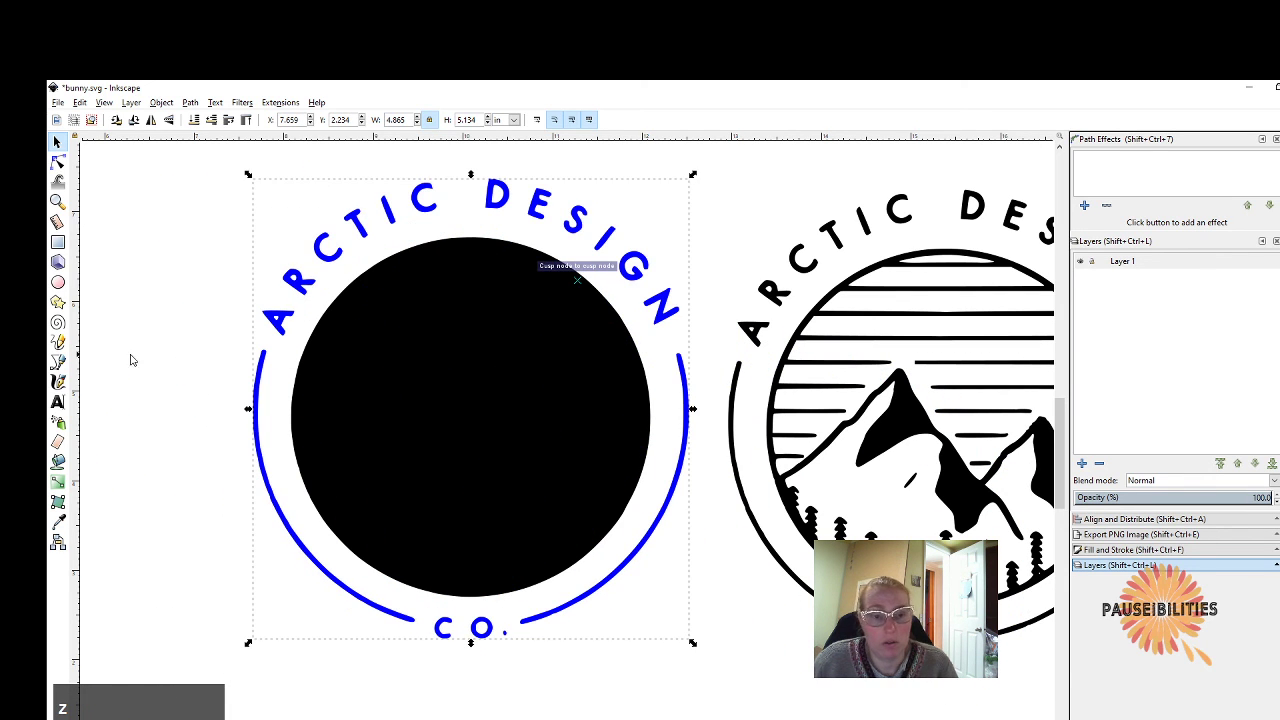
Select the mountain shape and a sky stripe inside the black circle, switch the canvas to outline display, and deselect.
left_click(183, 343)
left_click(405, 404)
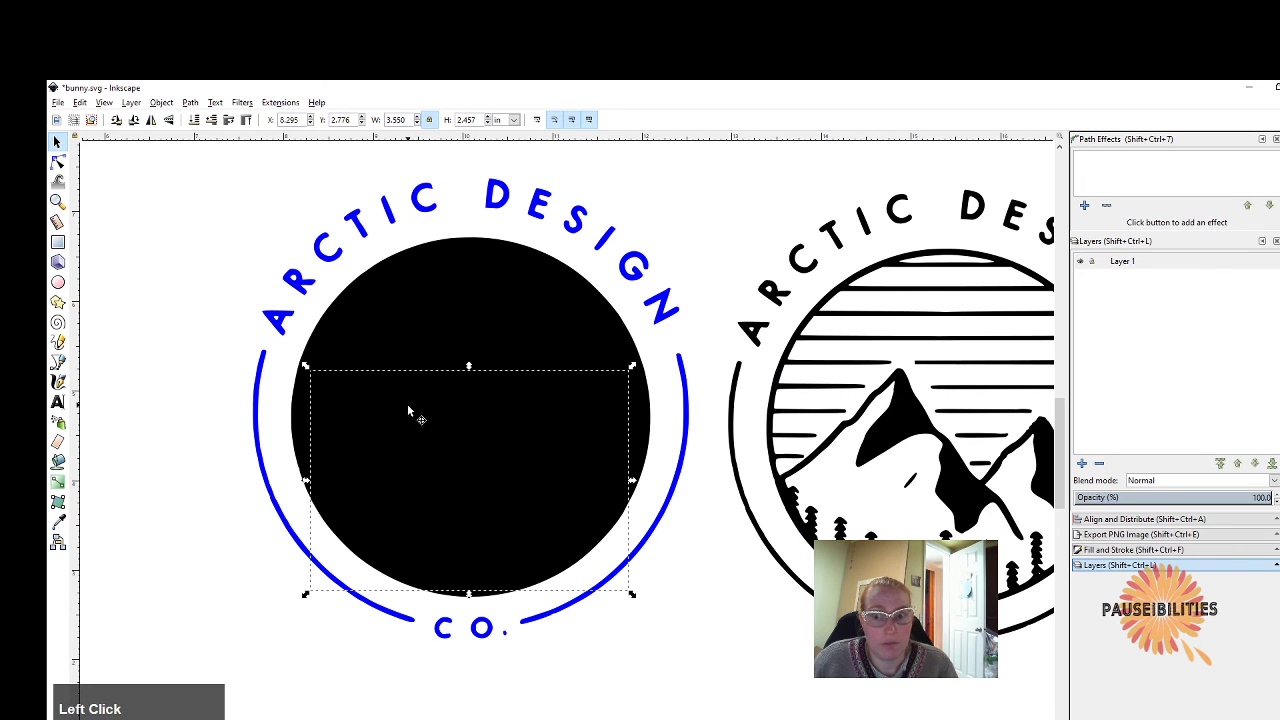
left_click(472, 298)
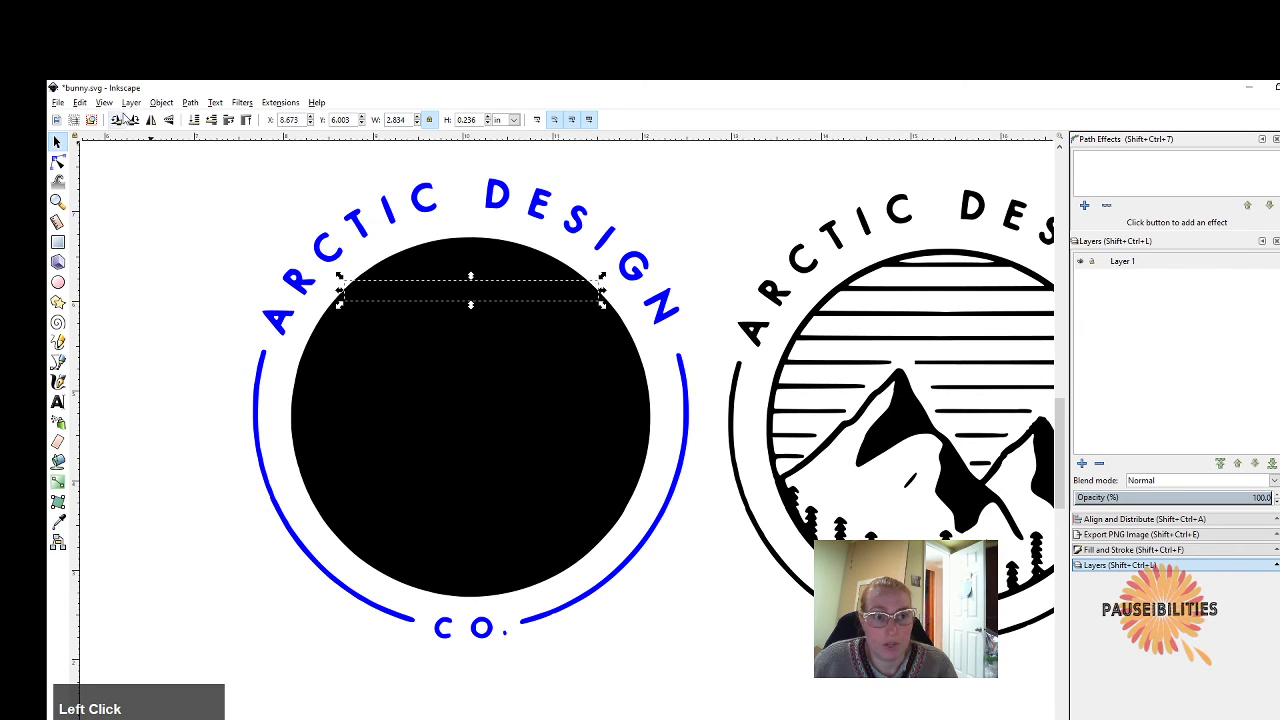
left_click(107, 104)
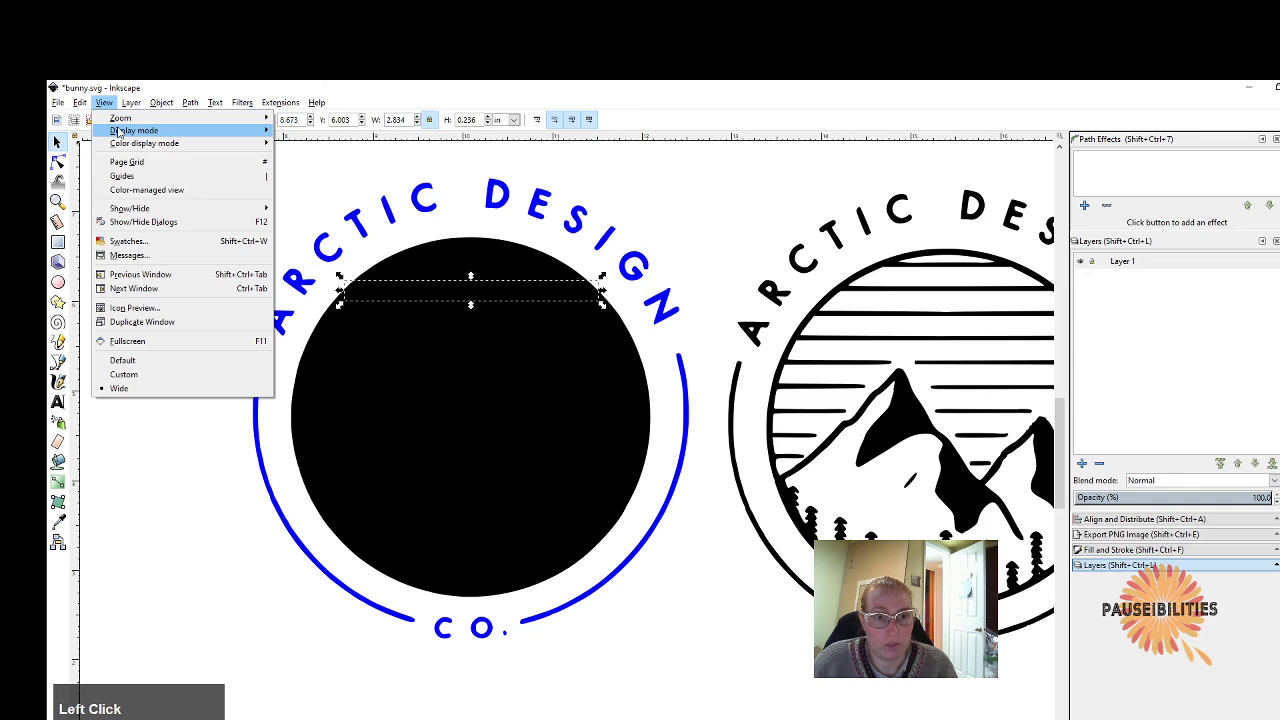
mouse_move(214, 130)
left_click(315, 170)
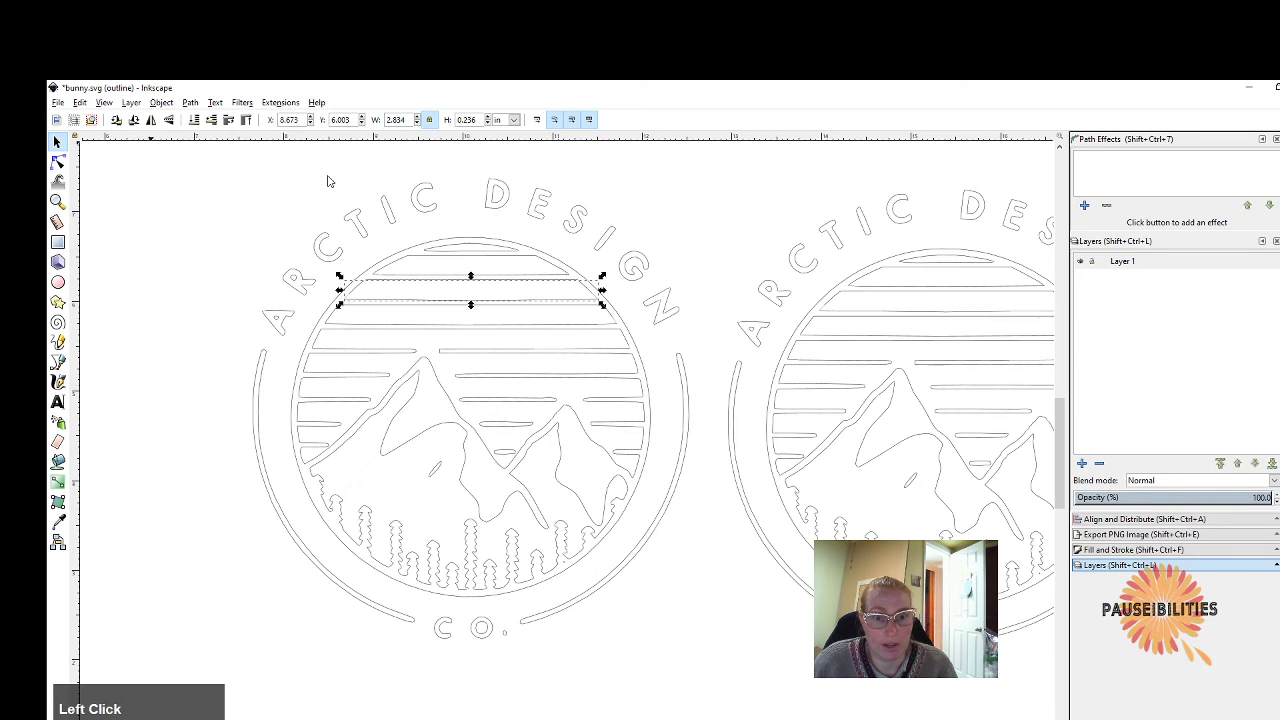
left_click(673, 637)
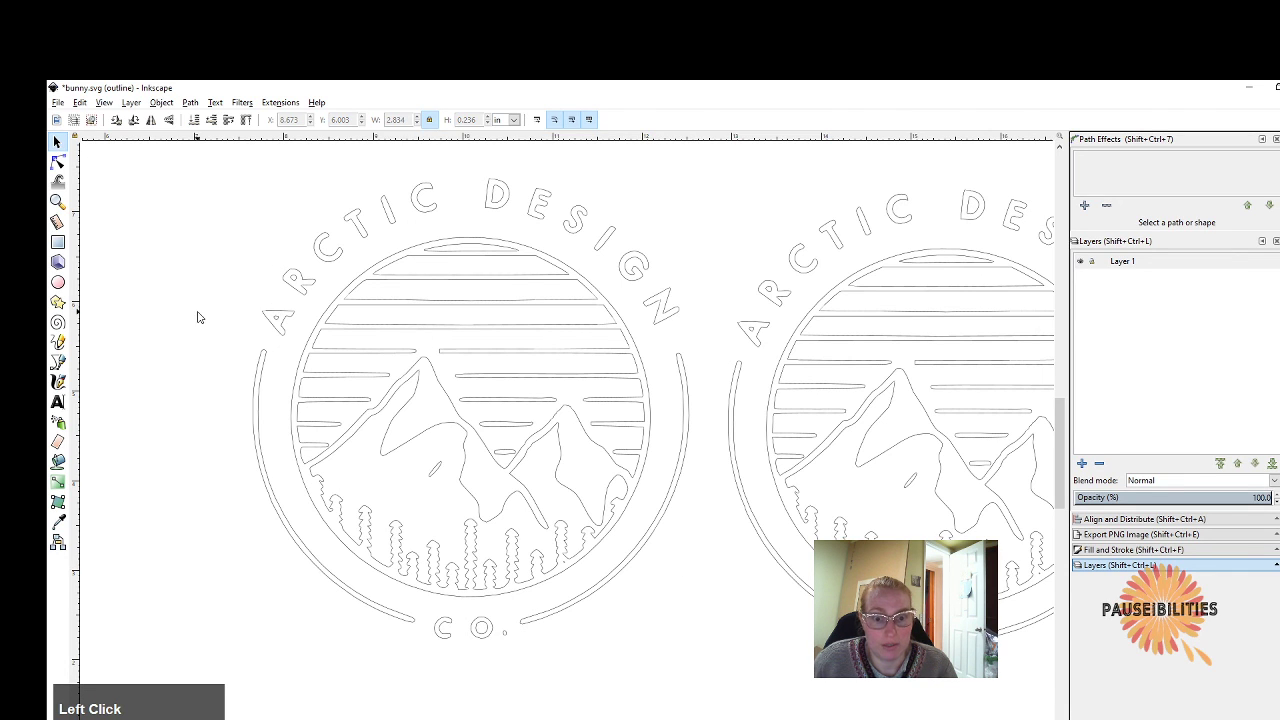
left_click(340, 522)
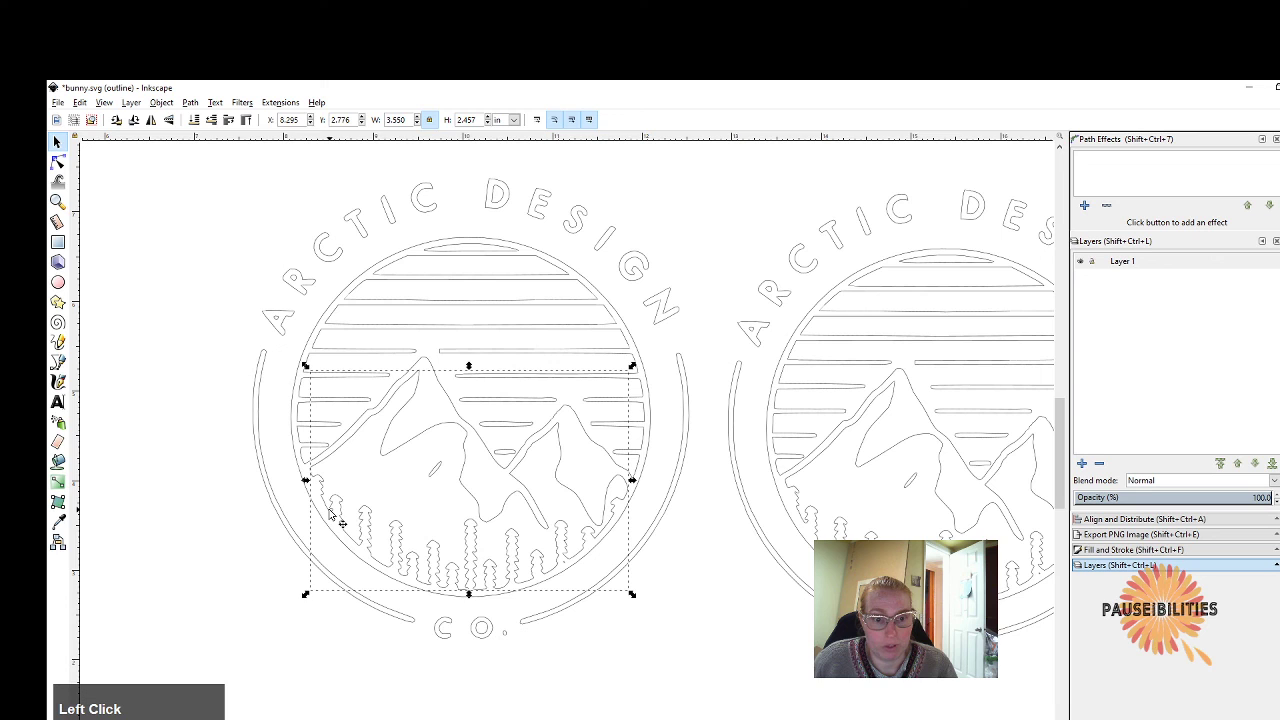
mouse_move(340, 522)
left_mouse_down()
mouse_move(370, 550)
mouse_move(333, 518)
left_mouse_up()
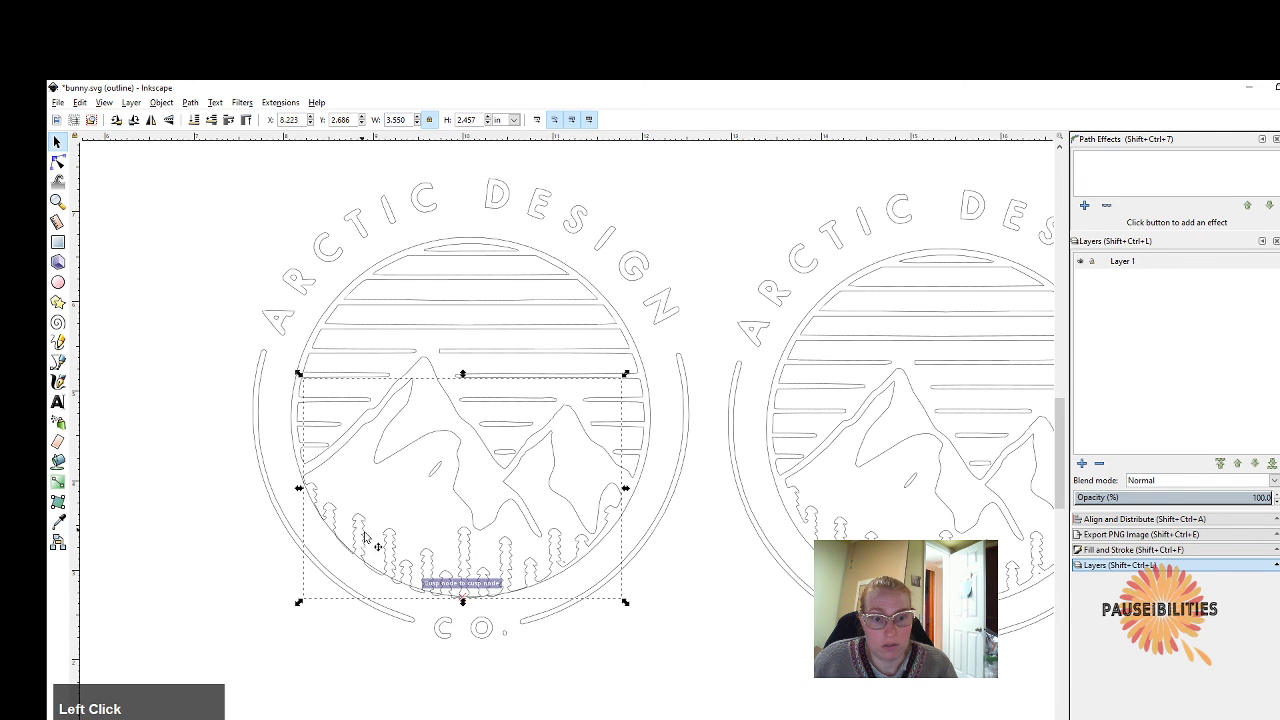
key("ctrl+z")
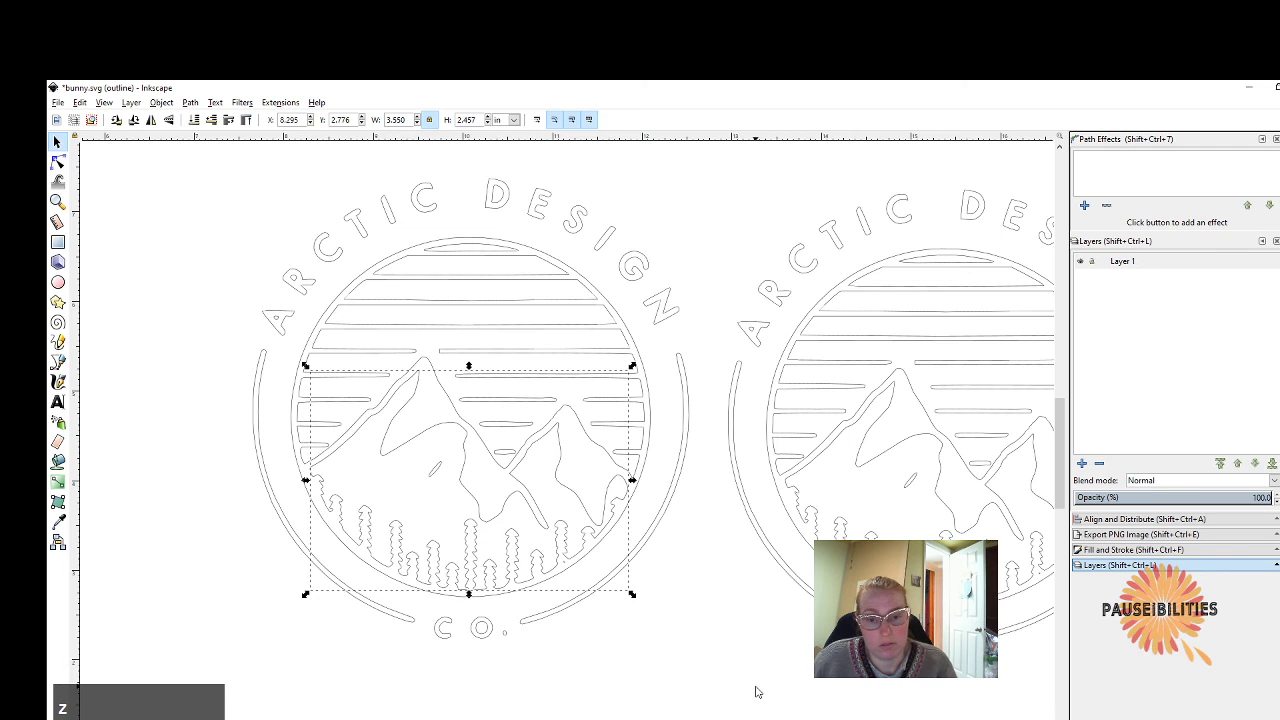
left_click(663, 640)
Fill the mountain and tree-line shape inside the circle with blue and return the canvas to normal display.
scroll(606, 617, "up", 2, "ctrl")
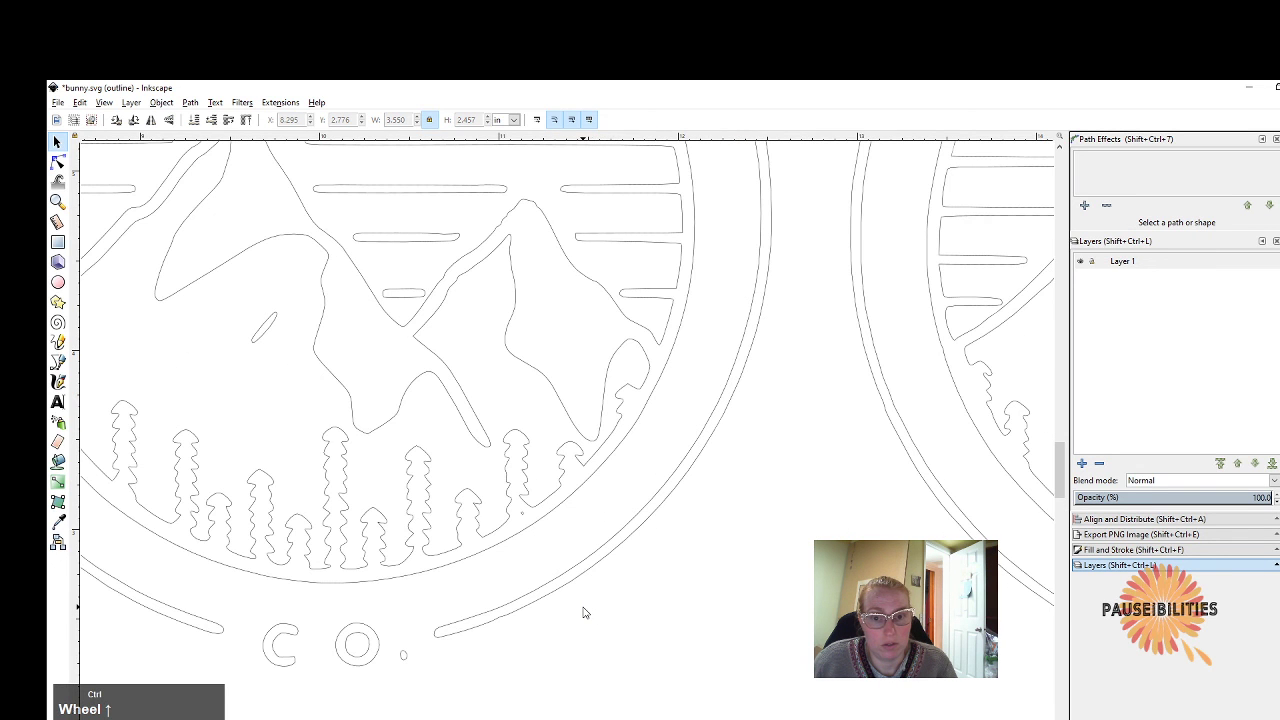
scroll(585, 612, "down", 3, "ctrl")
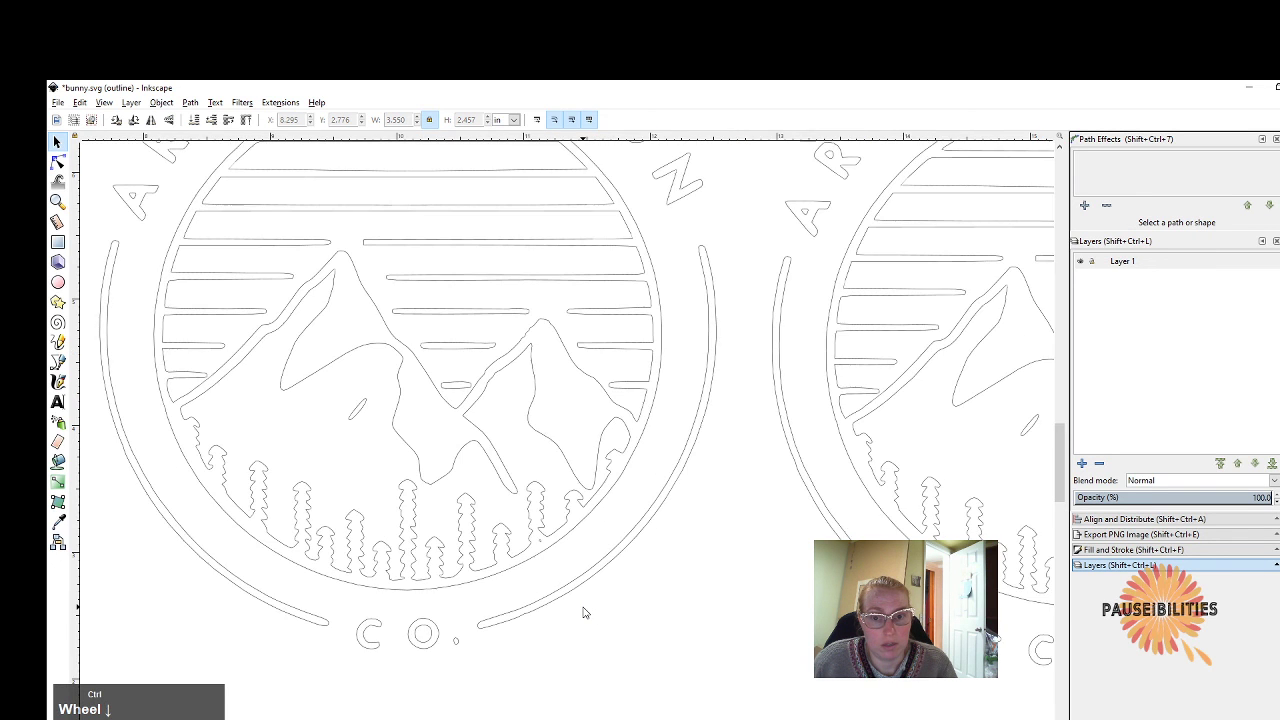
left_click(450, 579)
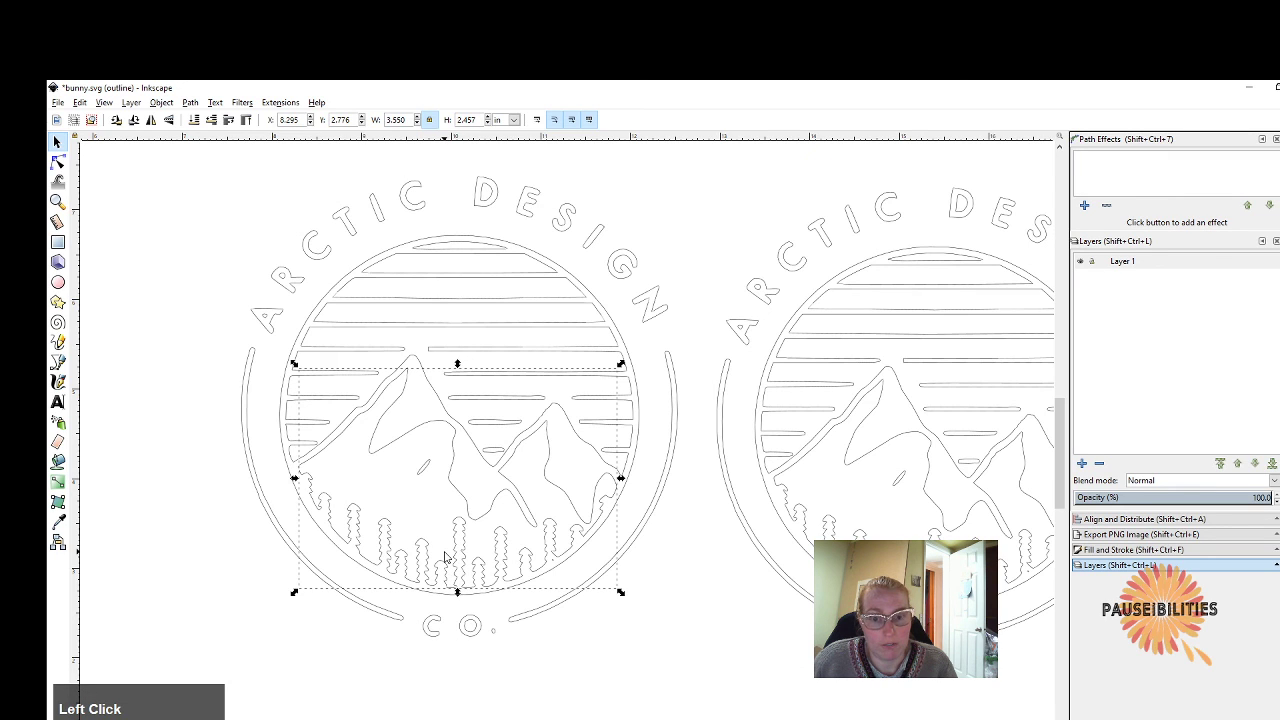
left_click(300, 718)
left_click(105, 103)
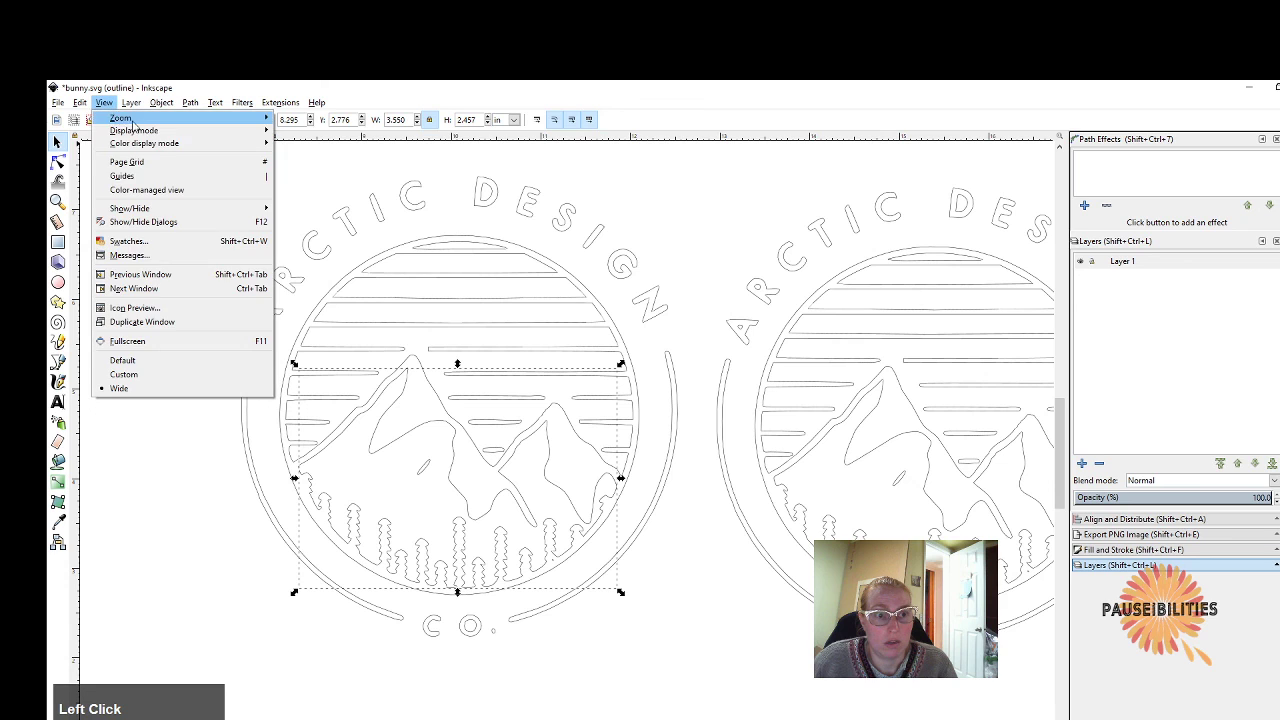
mouse_move(250, 131)
left_click(304, 143)
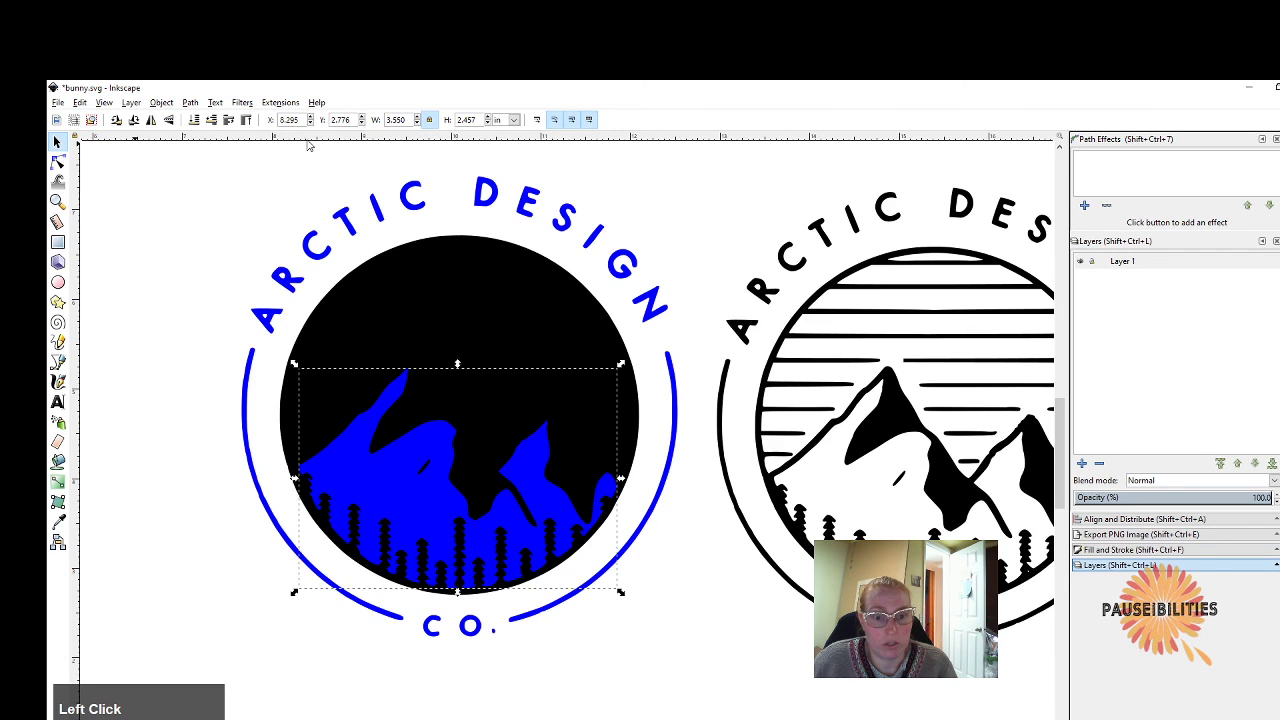
Undo the blue fills on the mountain shape and the outer lettering, and redo both fills.
key("ctrl+z")
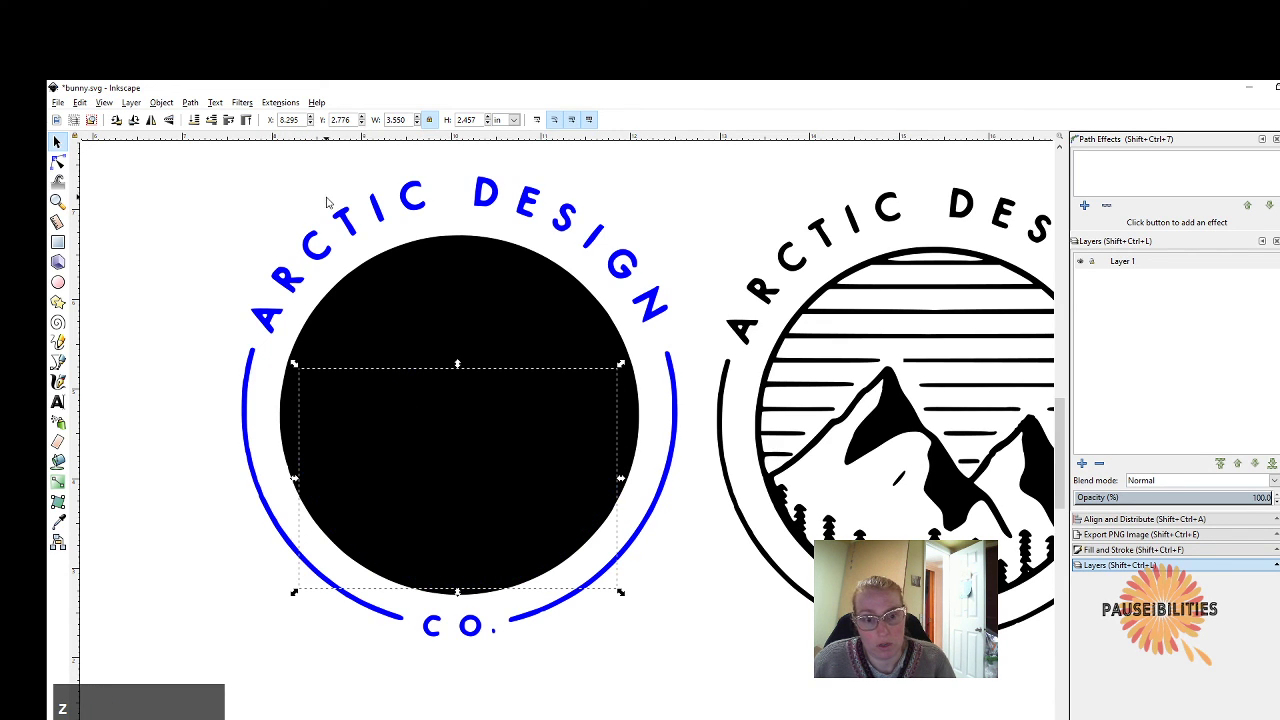
key("ctrl+z")
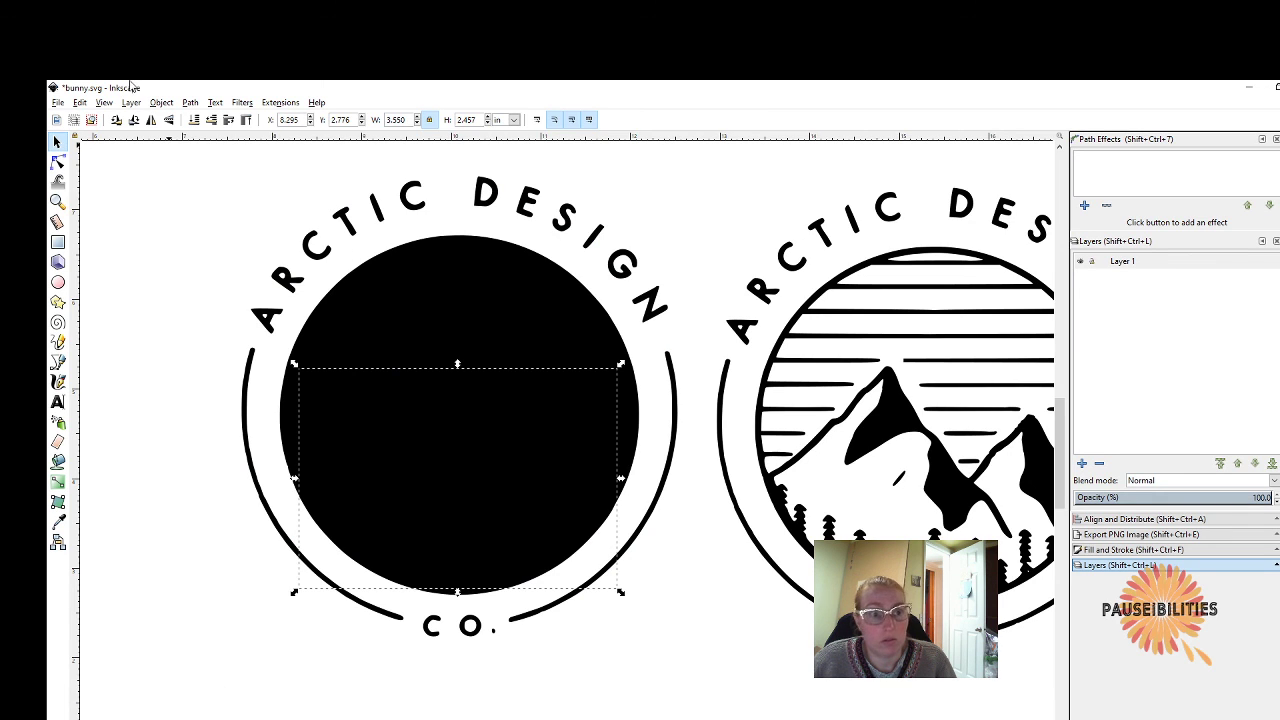
left_click(82, 104)
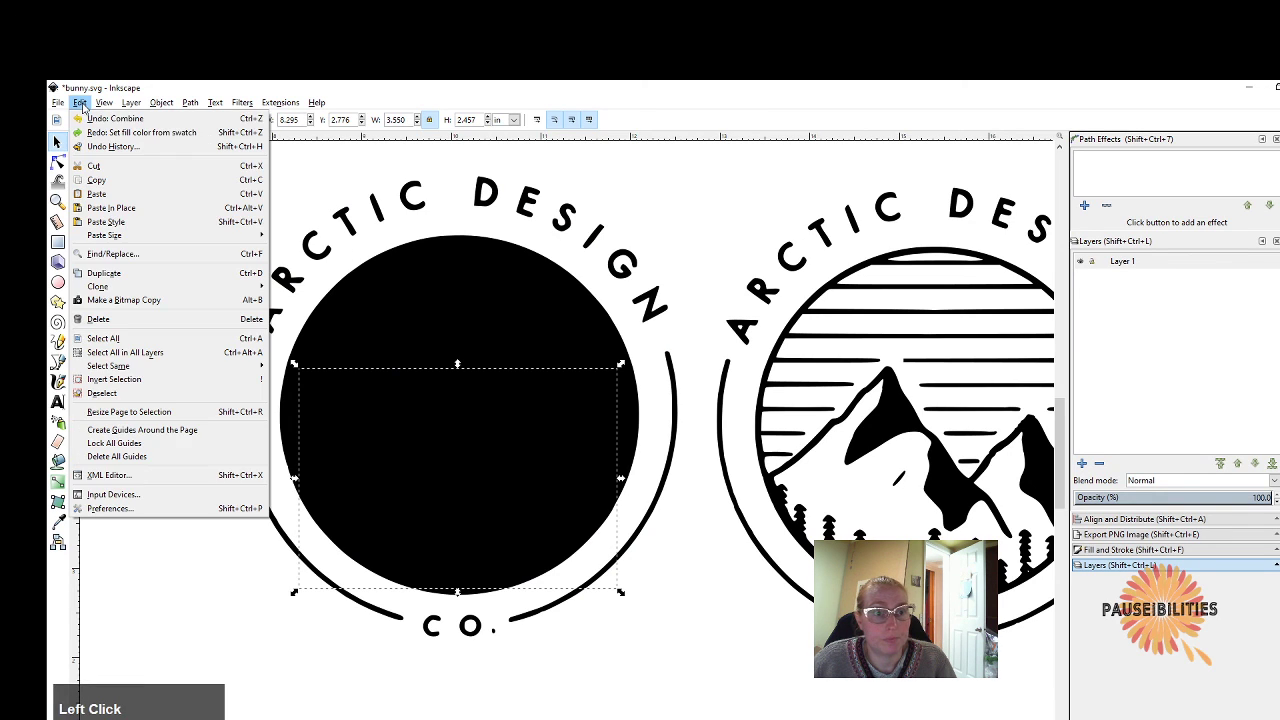
left_click(97, 133)
left_click(84, 106)
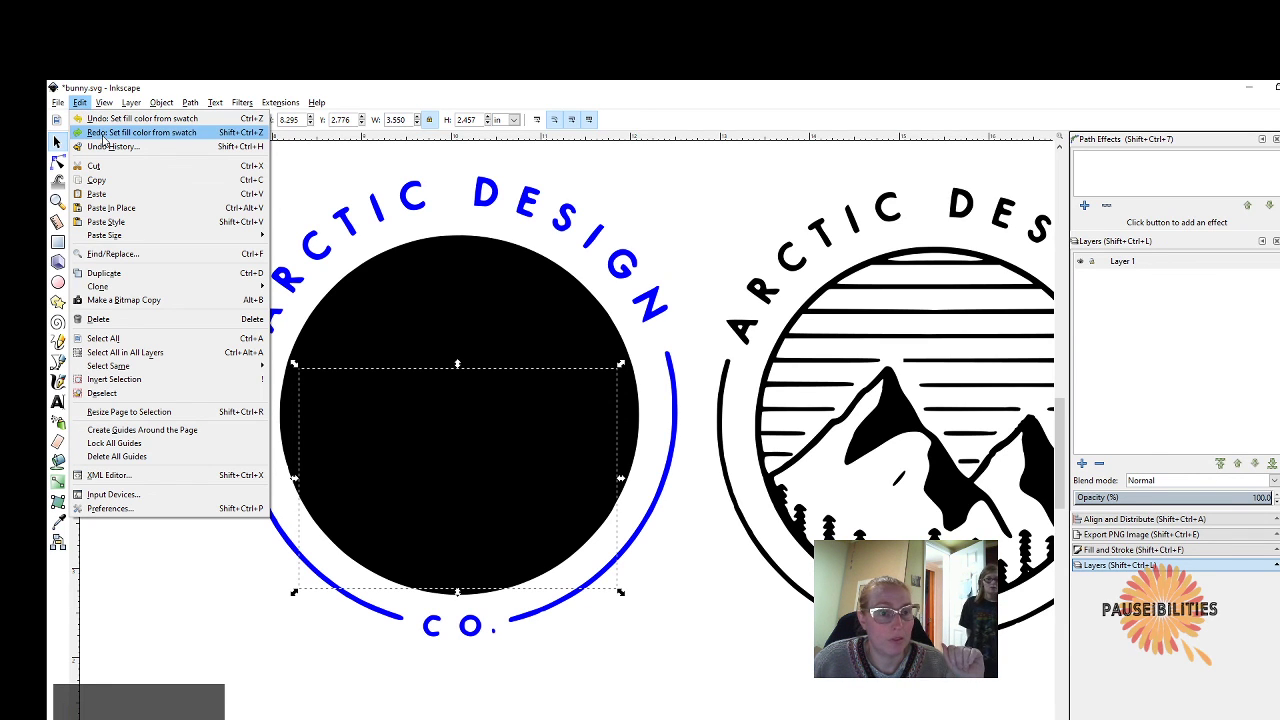
left_click(100, 132)
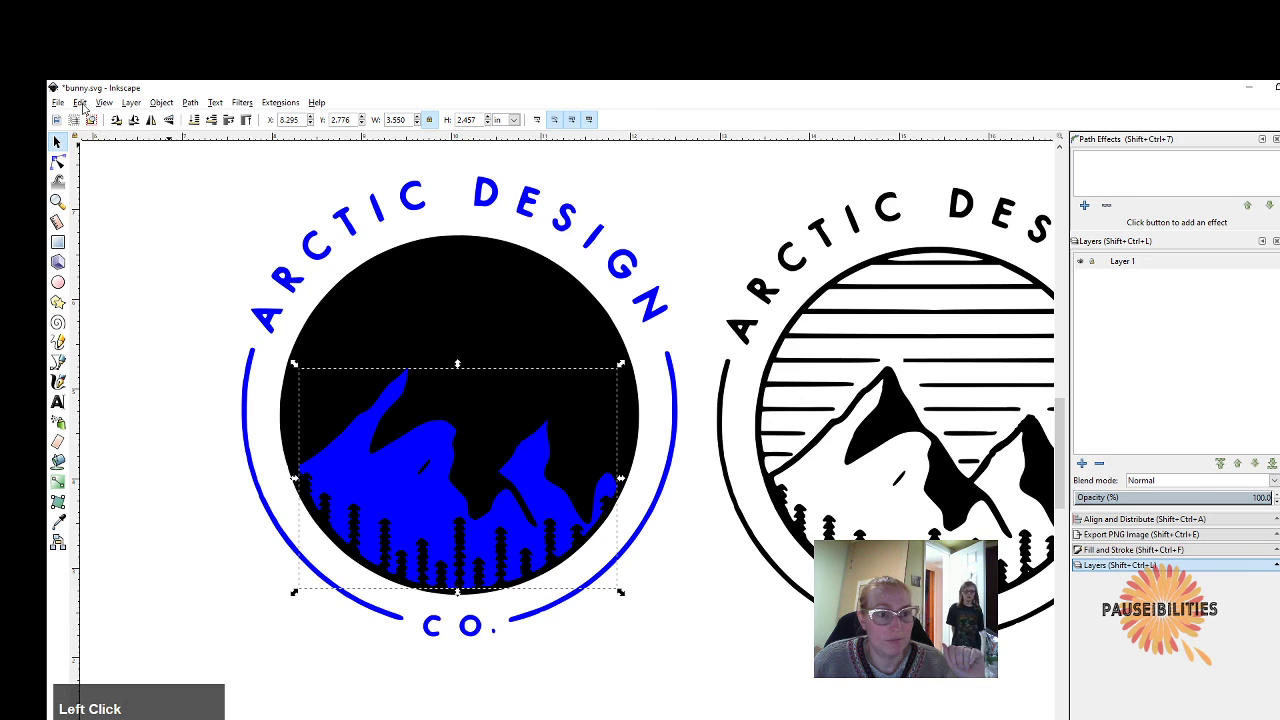
left_click(82, 105)
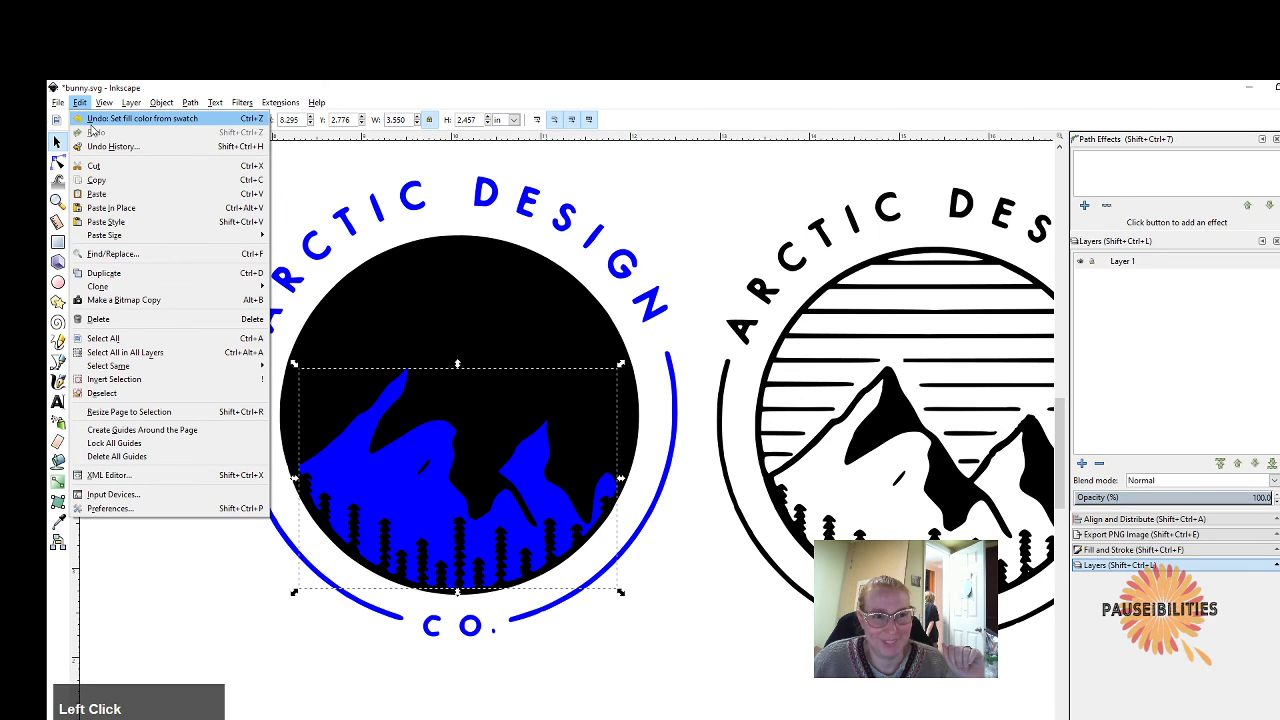
left_click(374, 180)
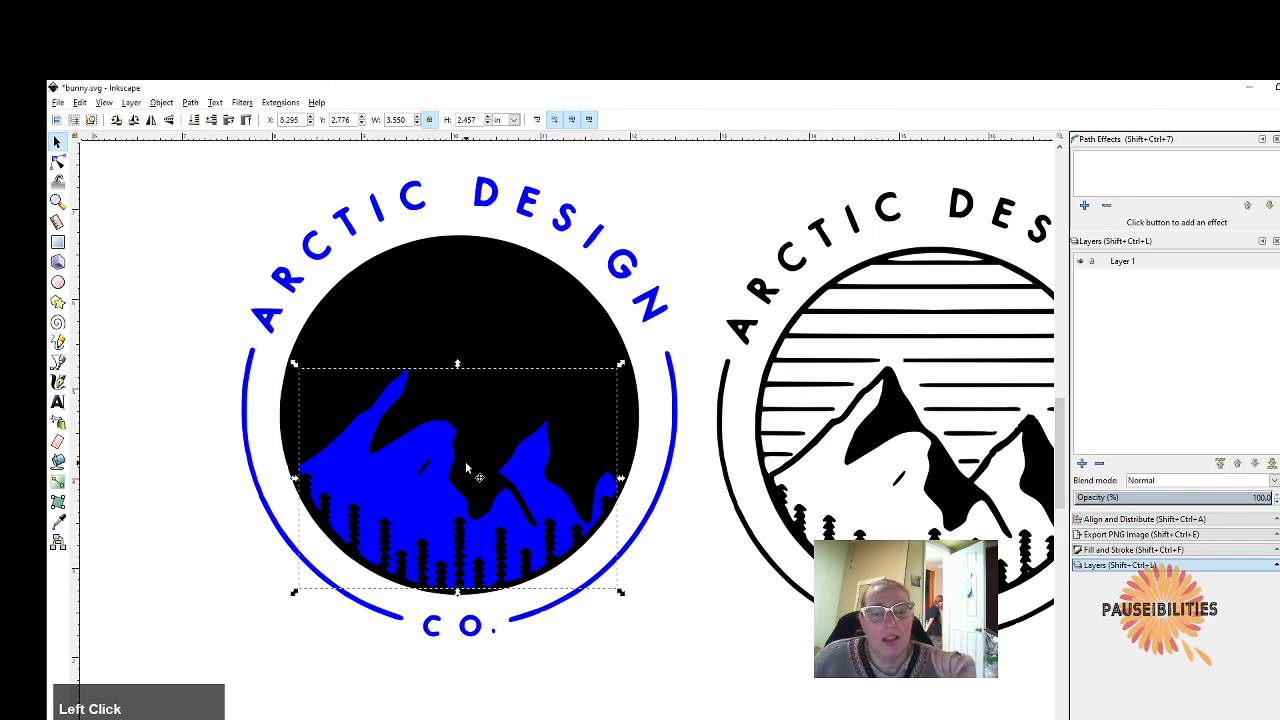
Select the black circle and the blue mountain shape in turn to check that they are separate objects.
left_click(486, 486)
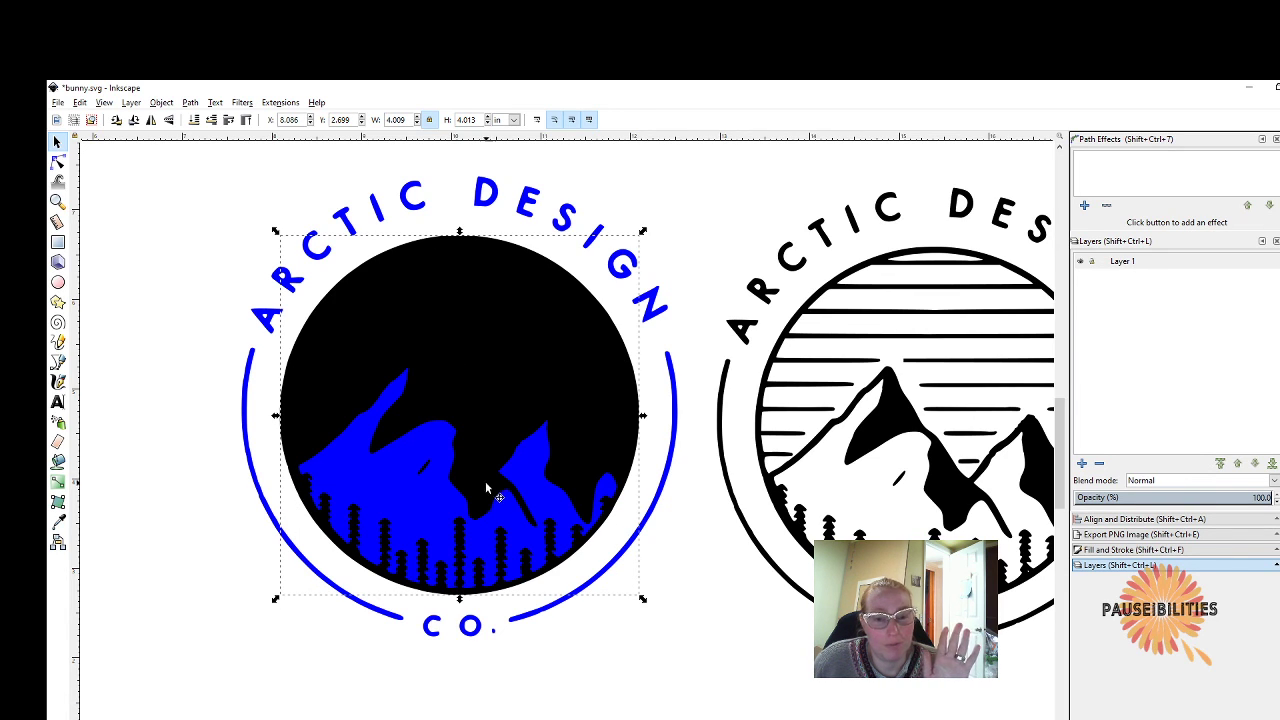
left_click(493, 525)
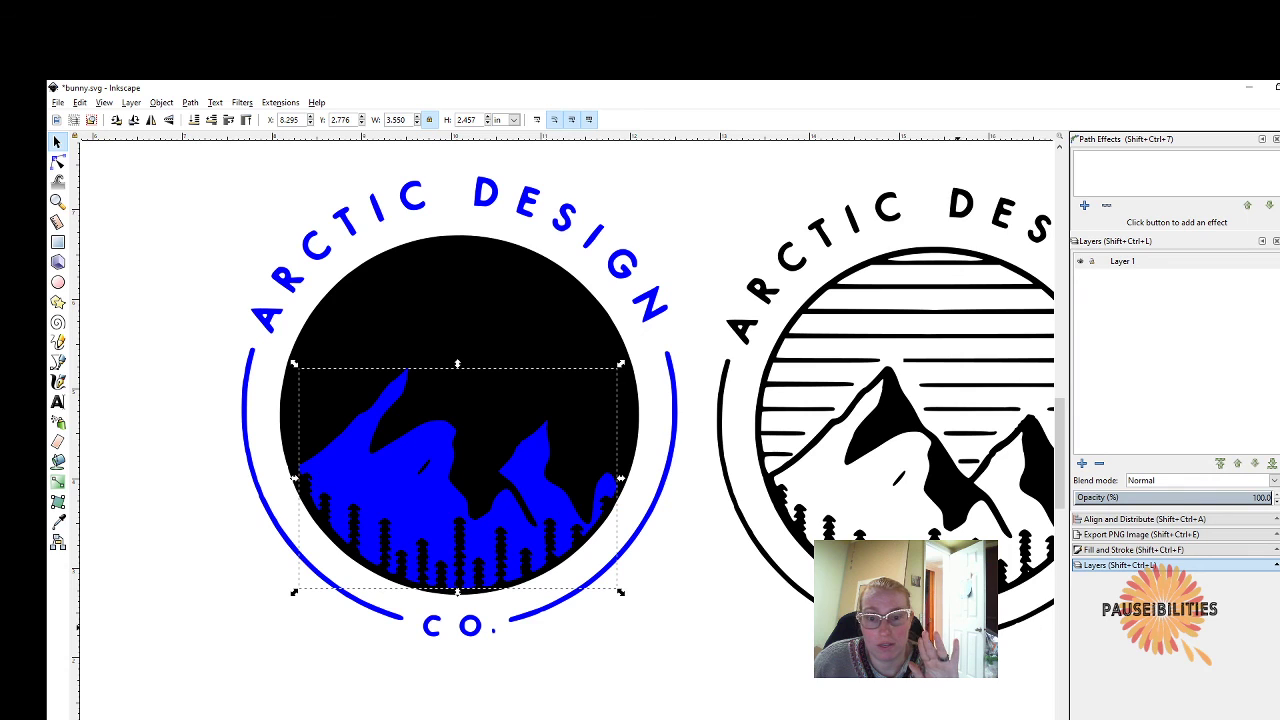
left_click(716, 604)
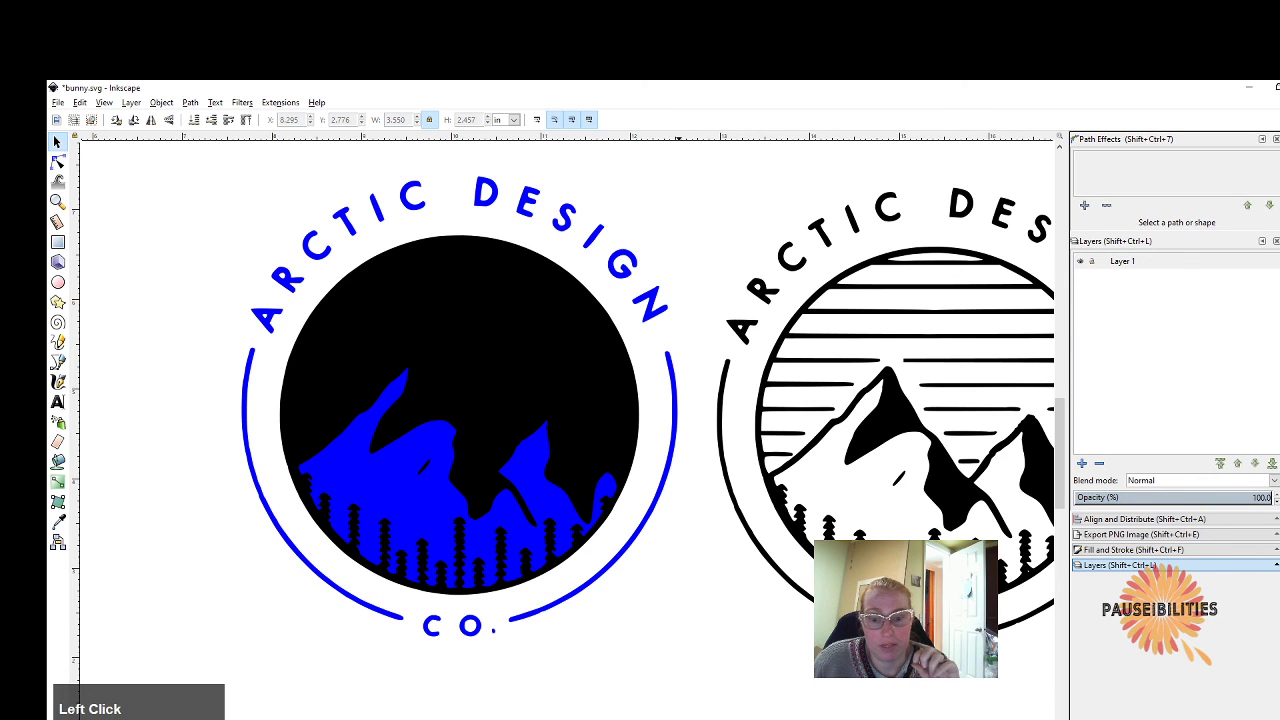
Delete all pieces of the broken-apart blue and black logo.
mouse_move(678, 719)
left_mouse_down()
mouse_move(736, 719)
mouse_move(671, 719)
left_mouse_up()
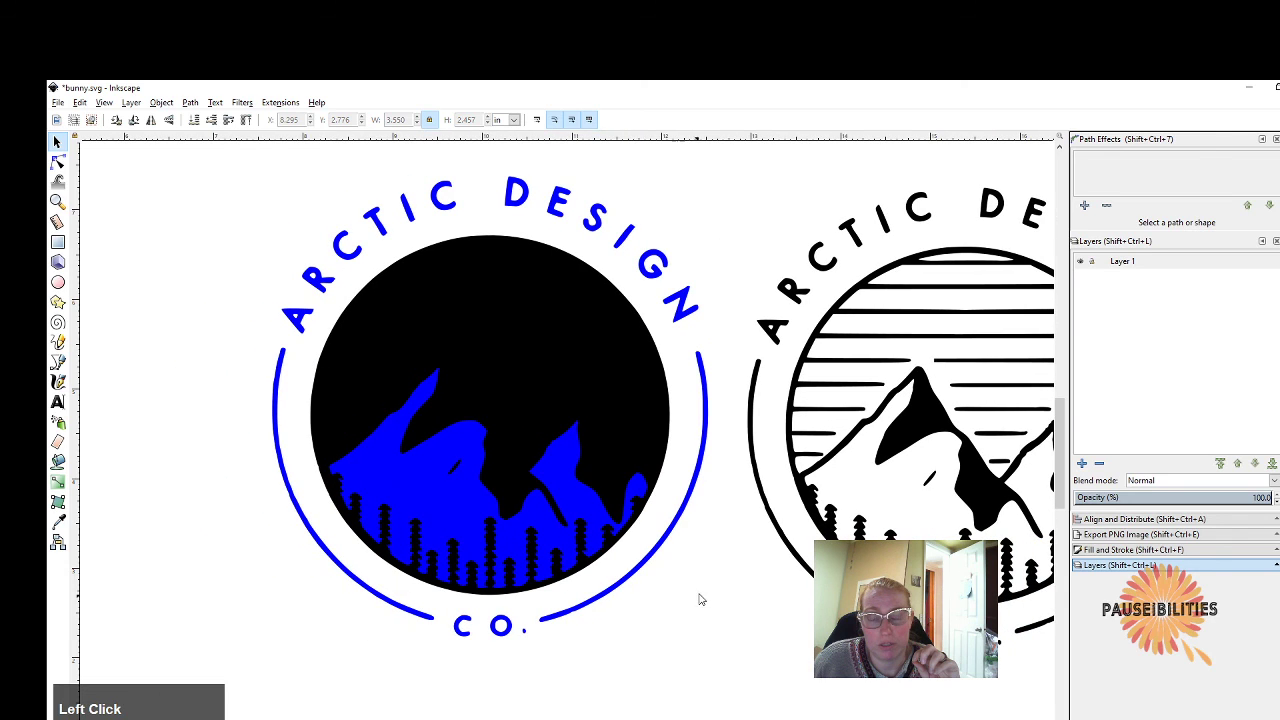
left_click_drag(228, 172, 728, 673)
key("Delete")
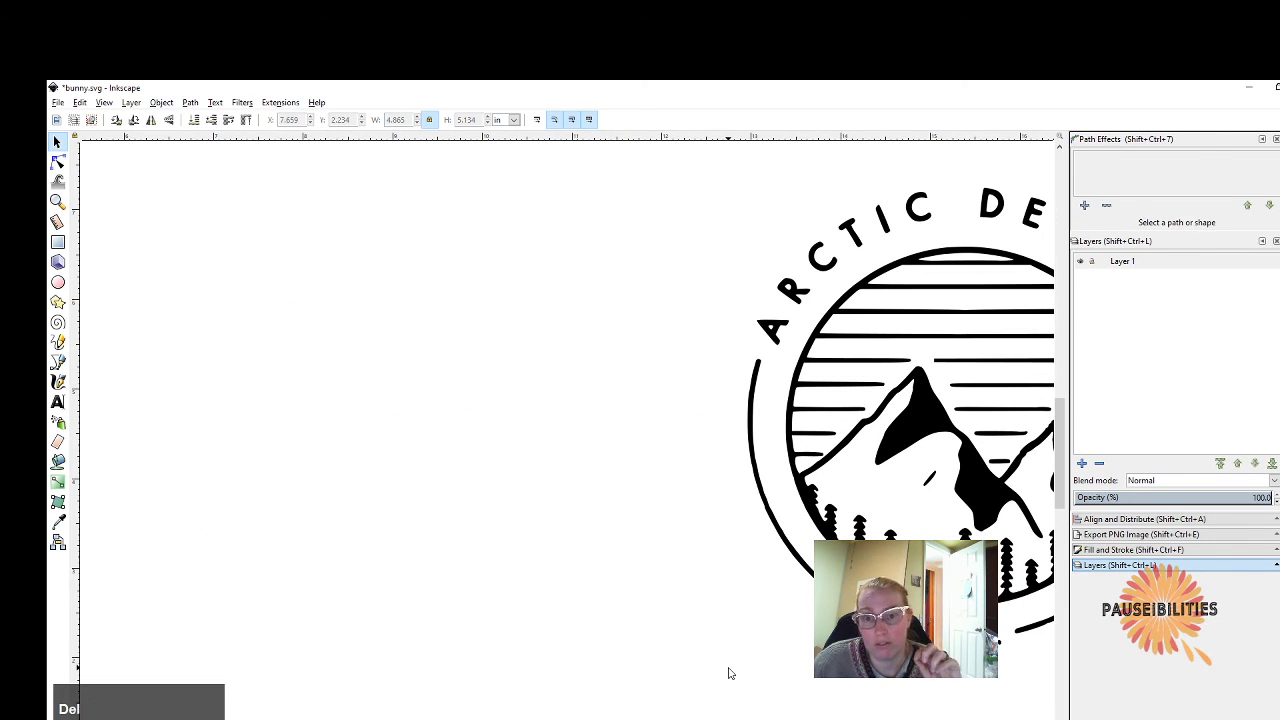
Select the remaining intact logo copy and move it left and slightly down on the page.
left_click_drag(555, 719, 683, 719)
left_click_drag(250, 177, 771, 714)
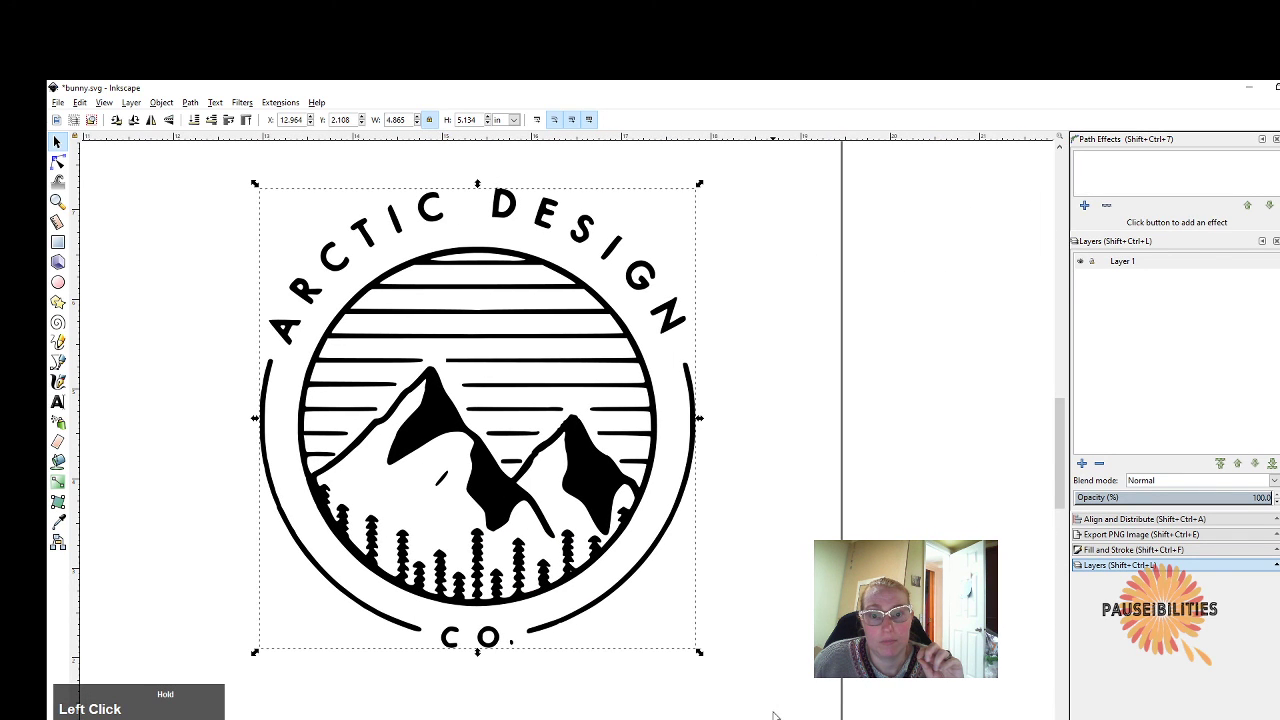
left_click_drag(438, 416, 287, 447)
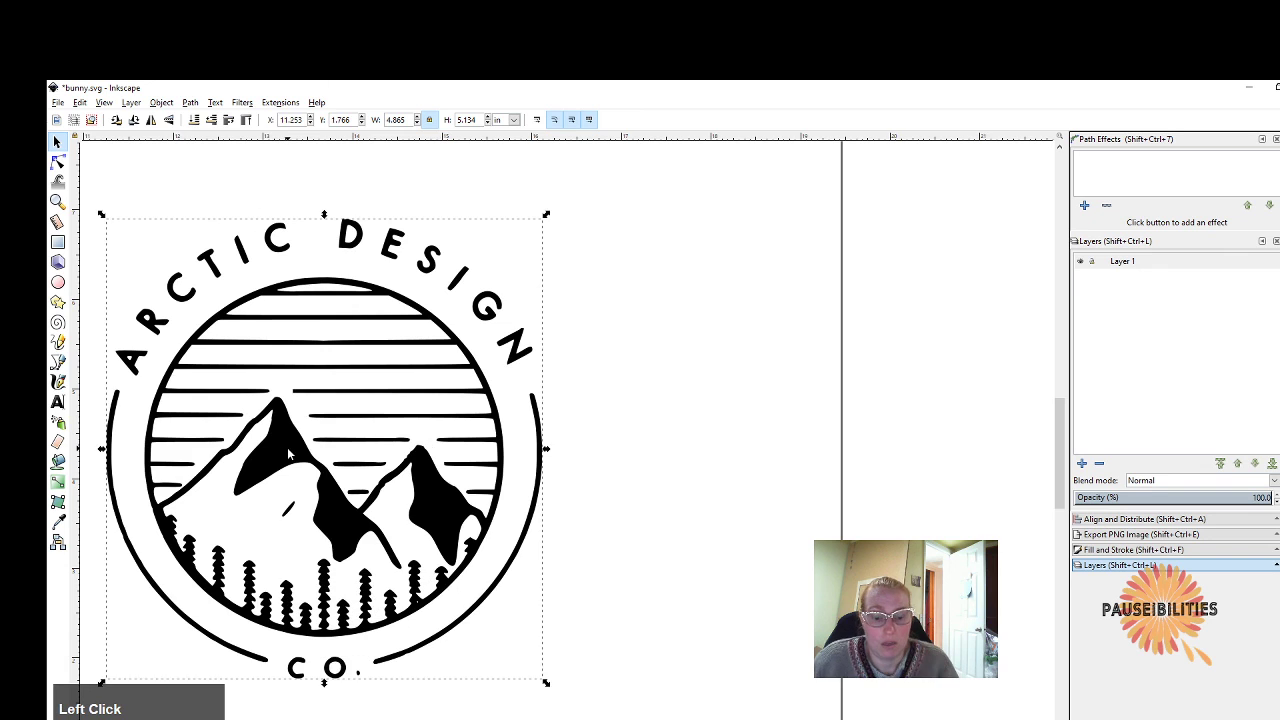
Enlarge the logo to about 9.97 by 10.52 in, place it within the page near the centre, and reselect it.
scroll(287, 447, "down", 2, "ctrl")
scroll(287, 447, "down", 1, "ctrl")
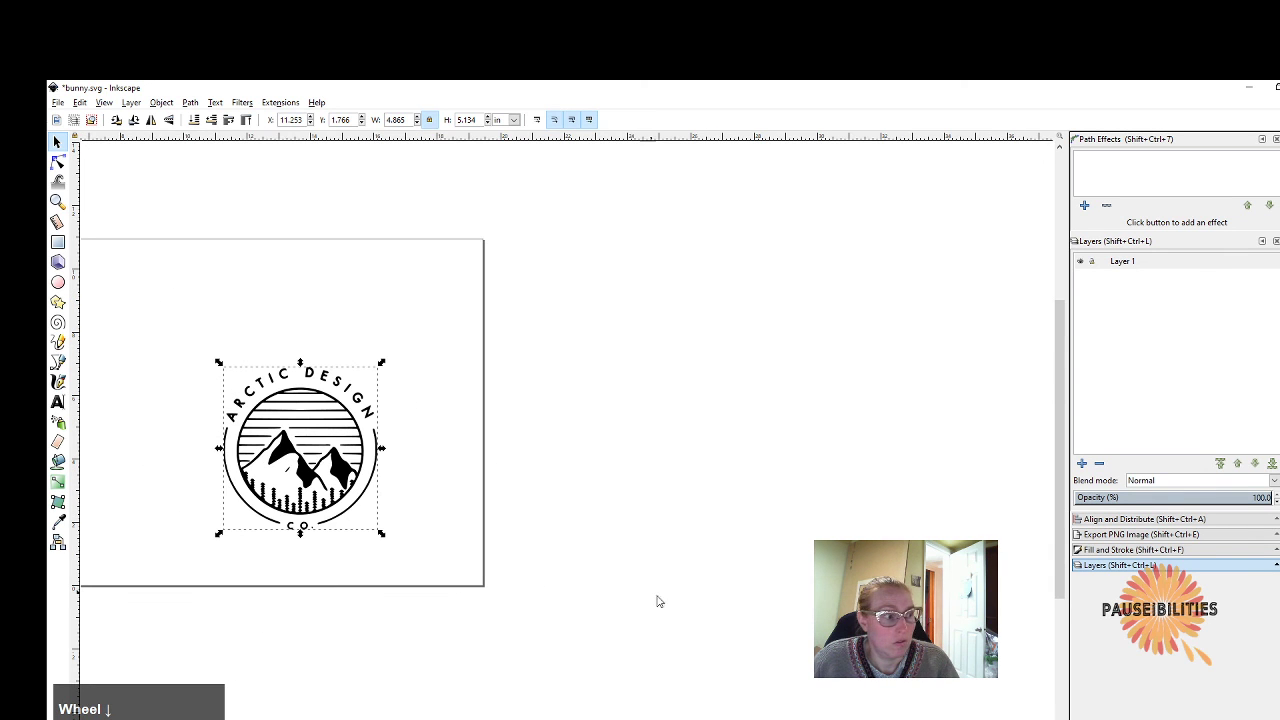
left_click_drag(894, 719, 750, 719)
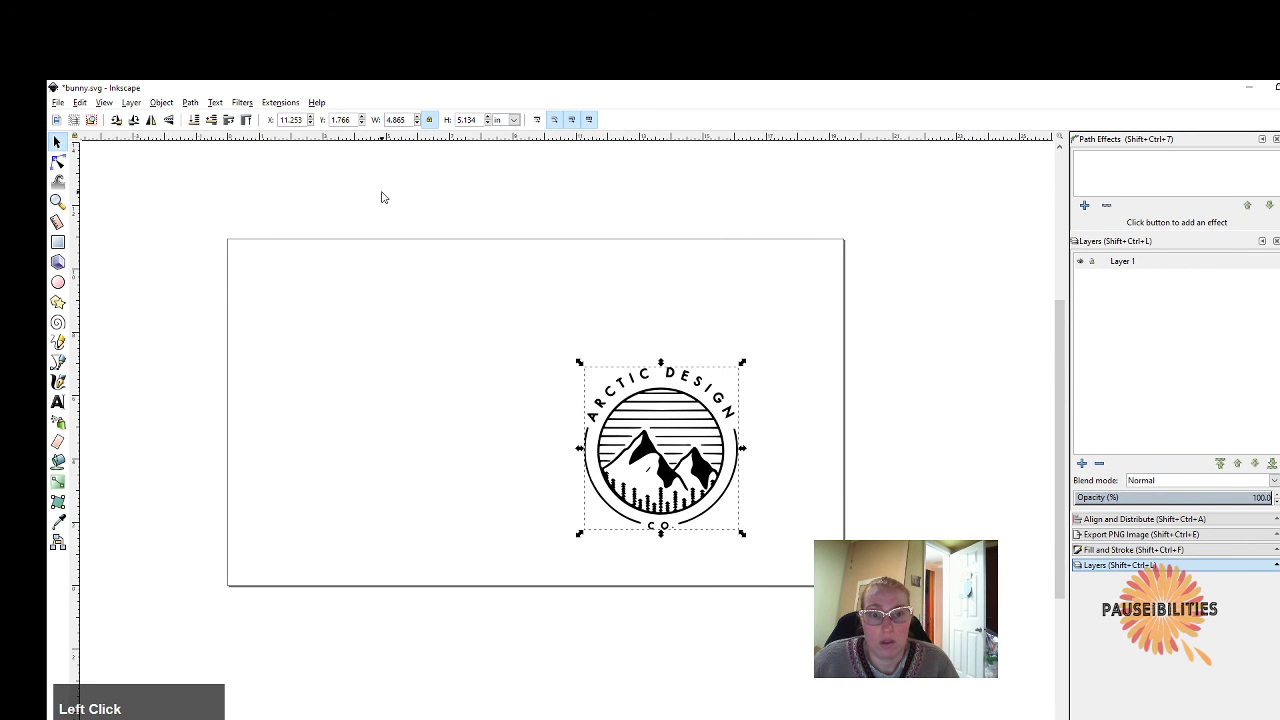
left_click_drag(582, 368, 450, 280)
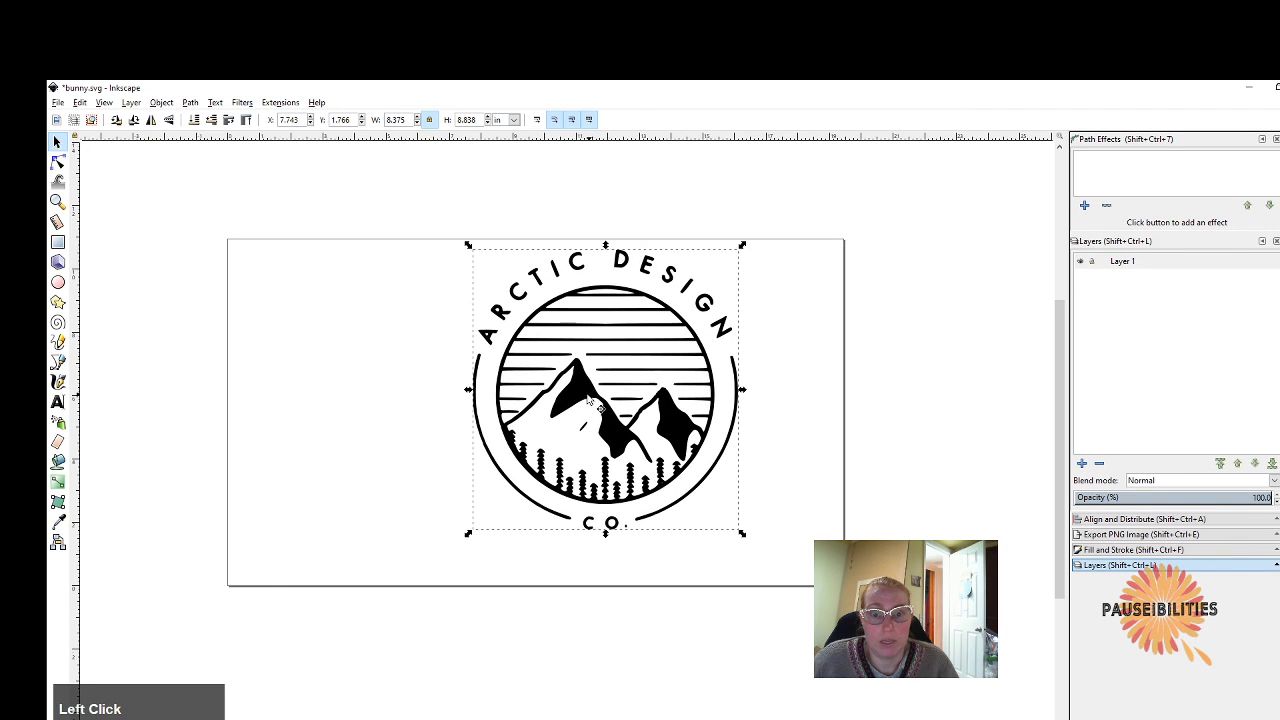
left_click_drag(590, 400, 528, 421)
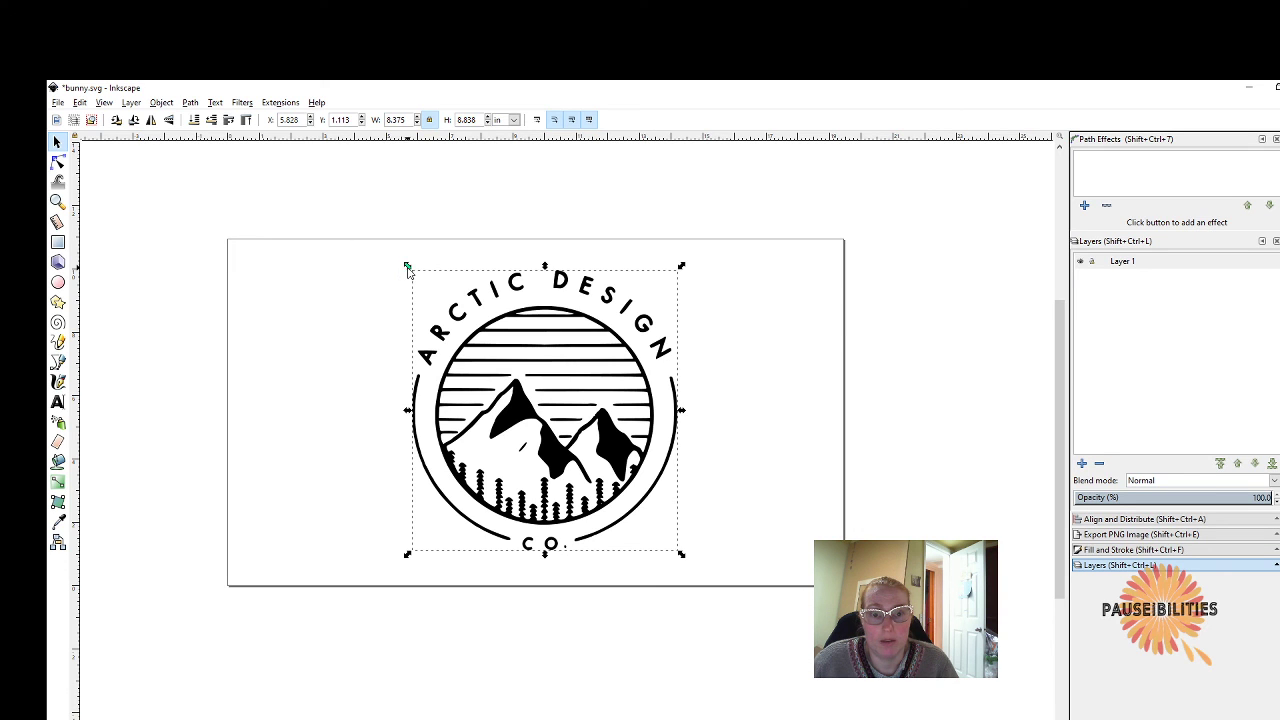
left_click_drag(407, 270, 366, 249)
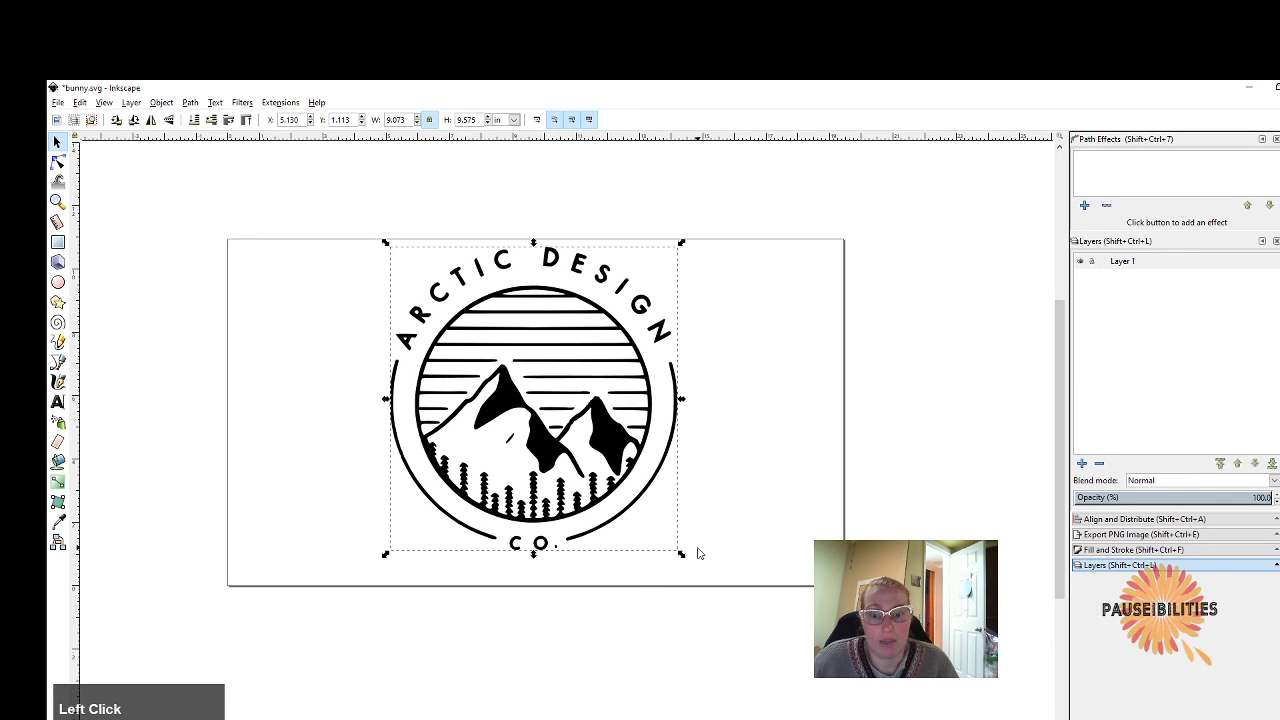
left_click_drag(683, 558, 749, 591)
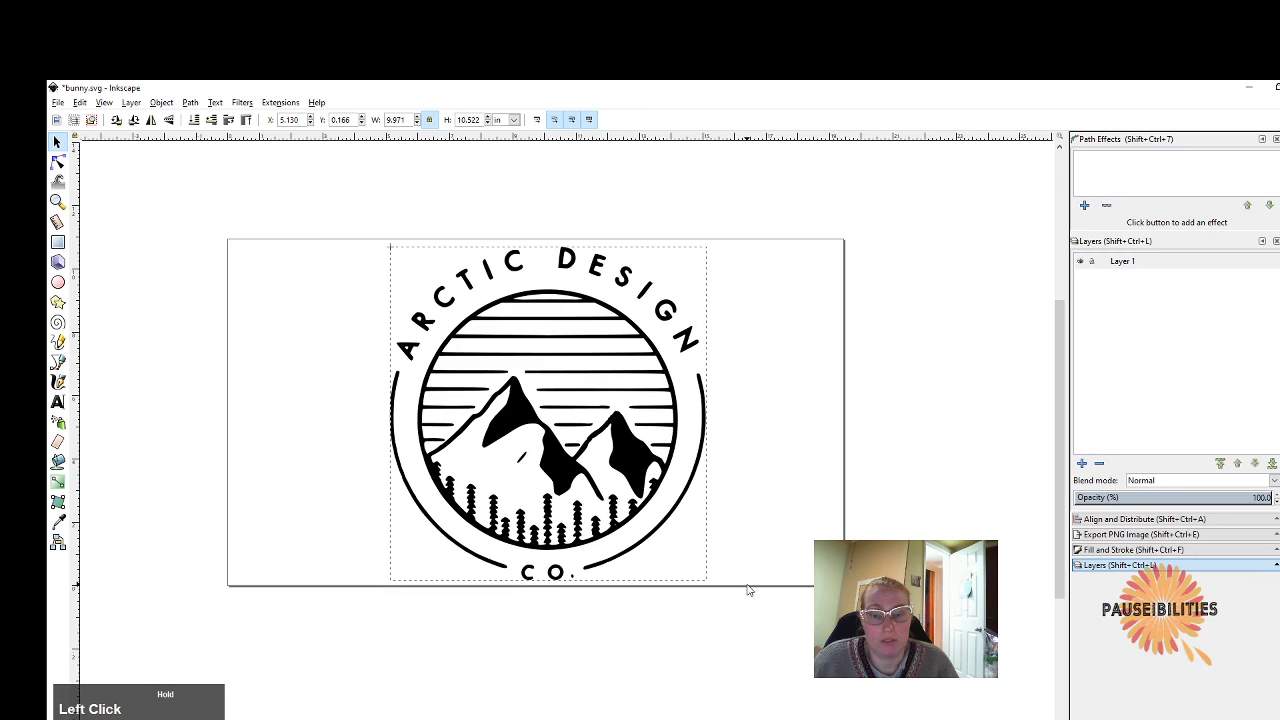
left_click(781, 477)
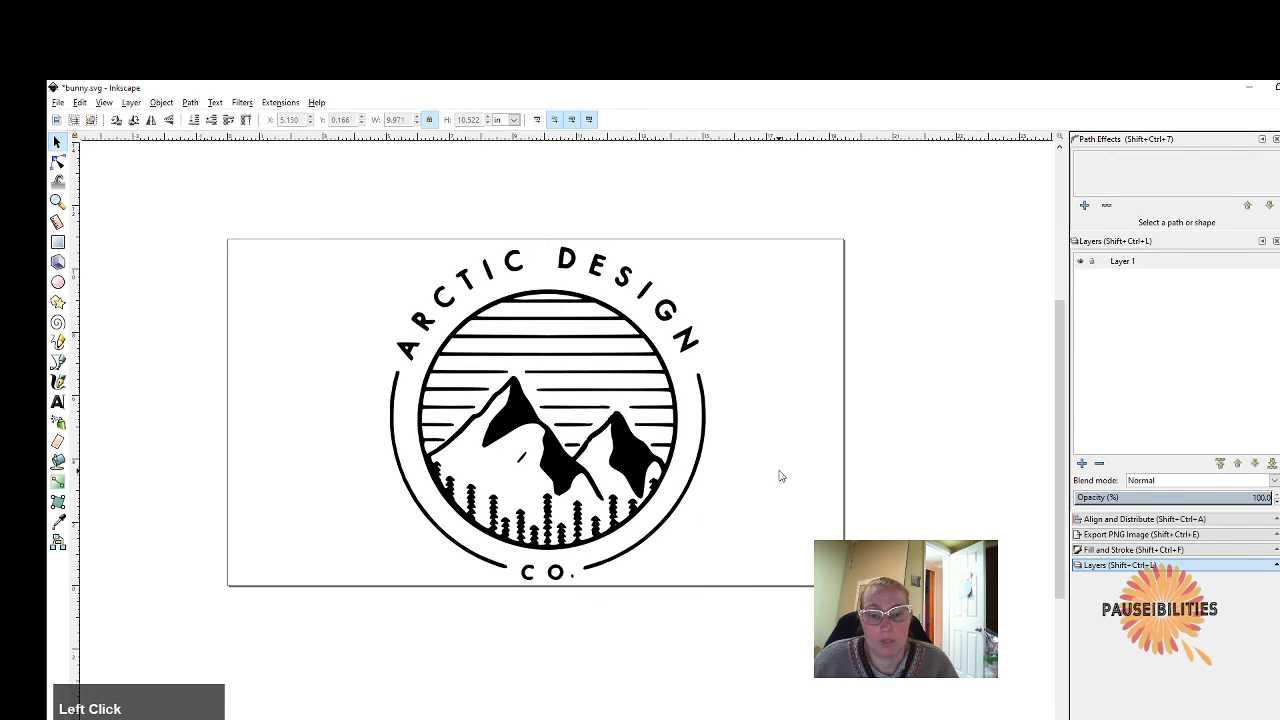
left_click(587, 445)
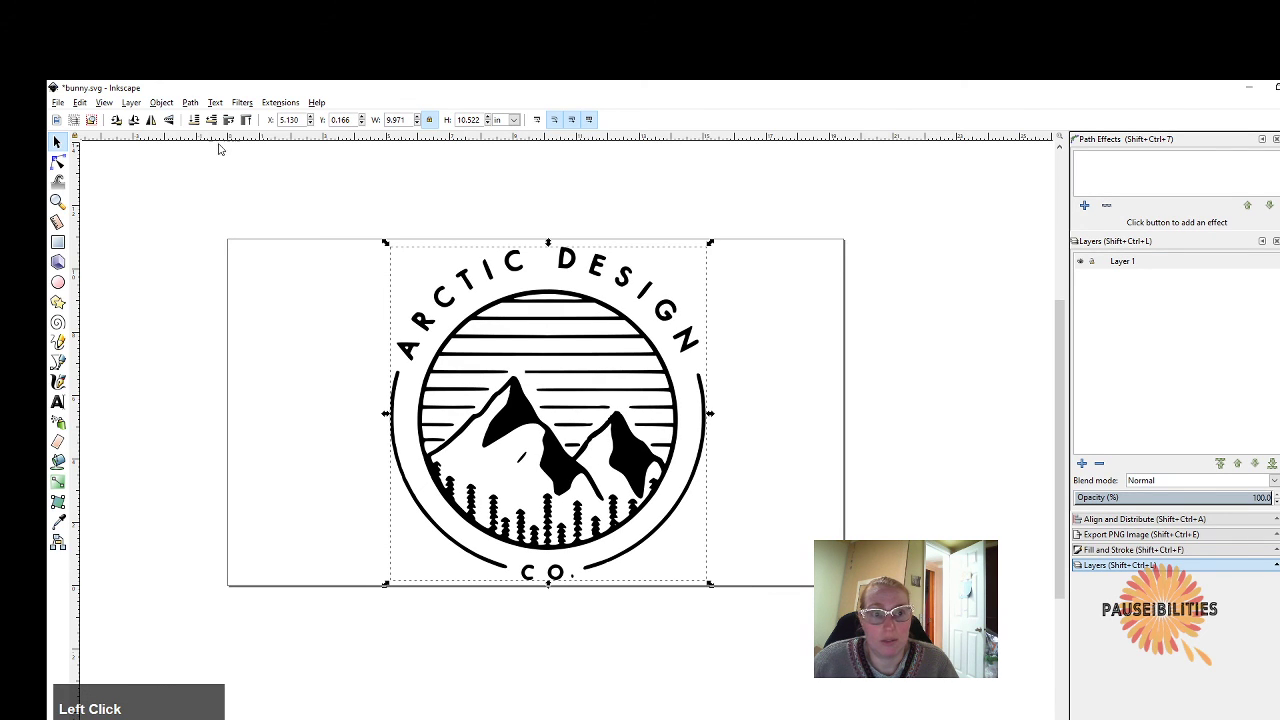
Undo the scaling and moving of the intact logo and the deletion of the broken-apart blue and black logo.
left_click(190, 103)
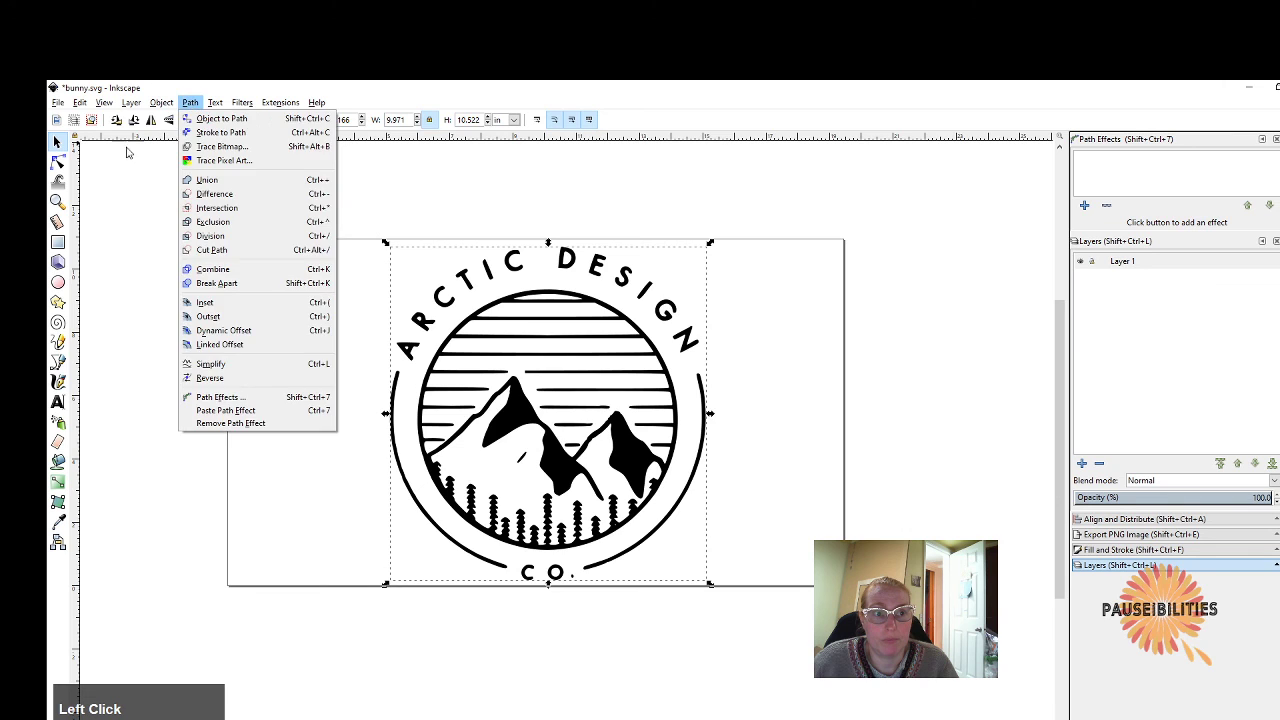
left_click(127, 152)
left_click(80, 103)
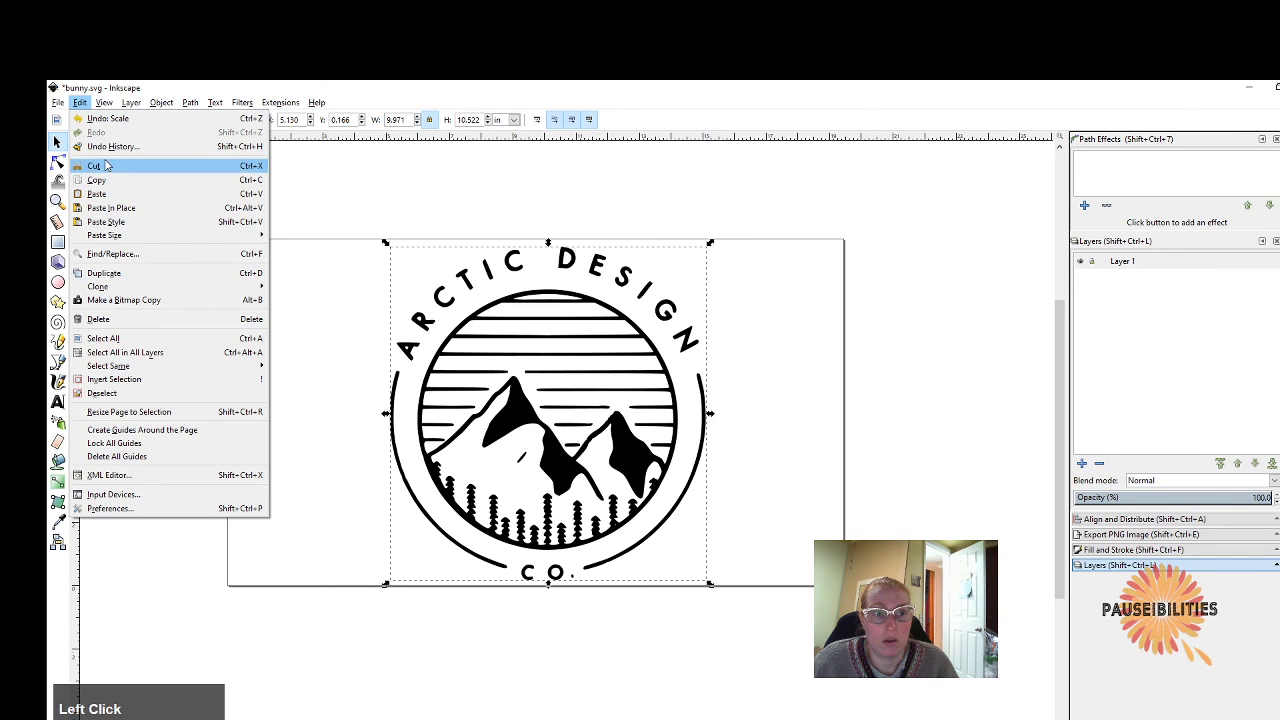
left_click(105, 118)
left_click(80, 103)
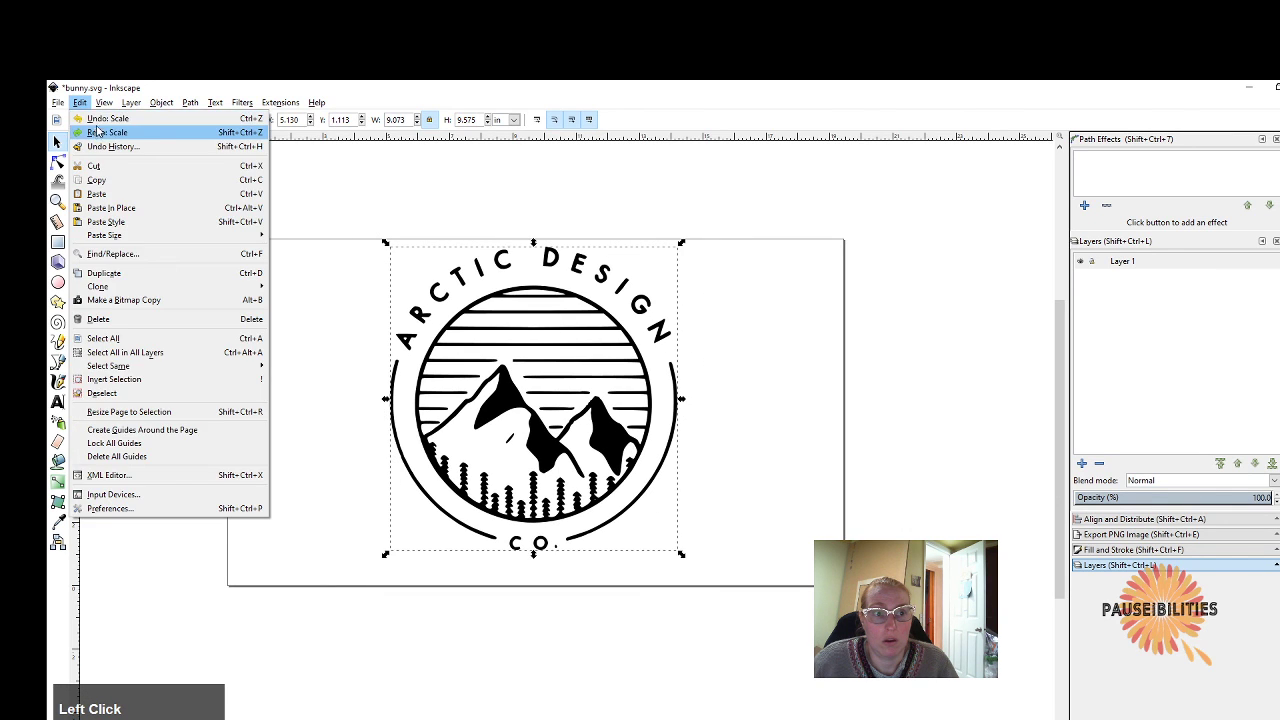
left_click(92, 118)
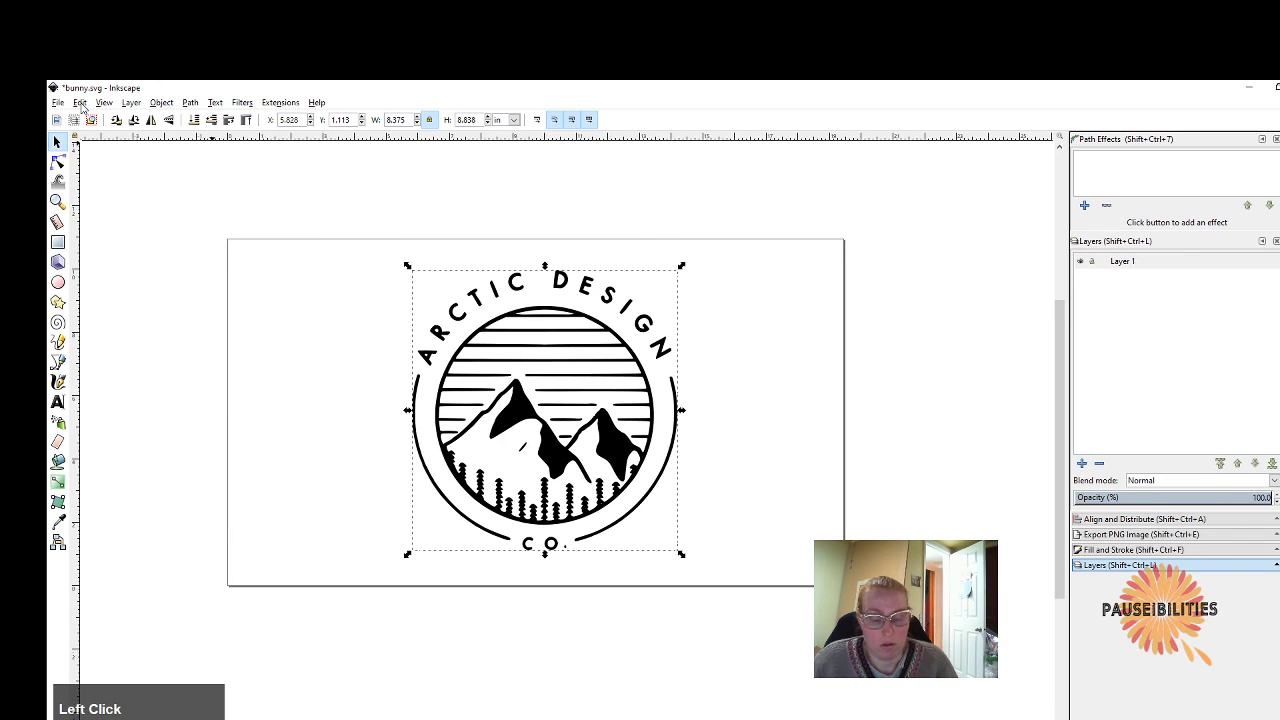
key("ctrl+z")
key("ctrl+z")
key("ctrl+z")
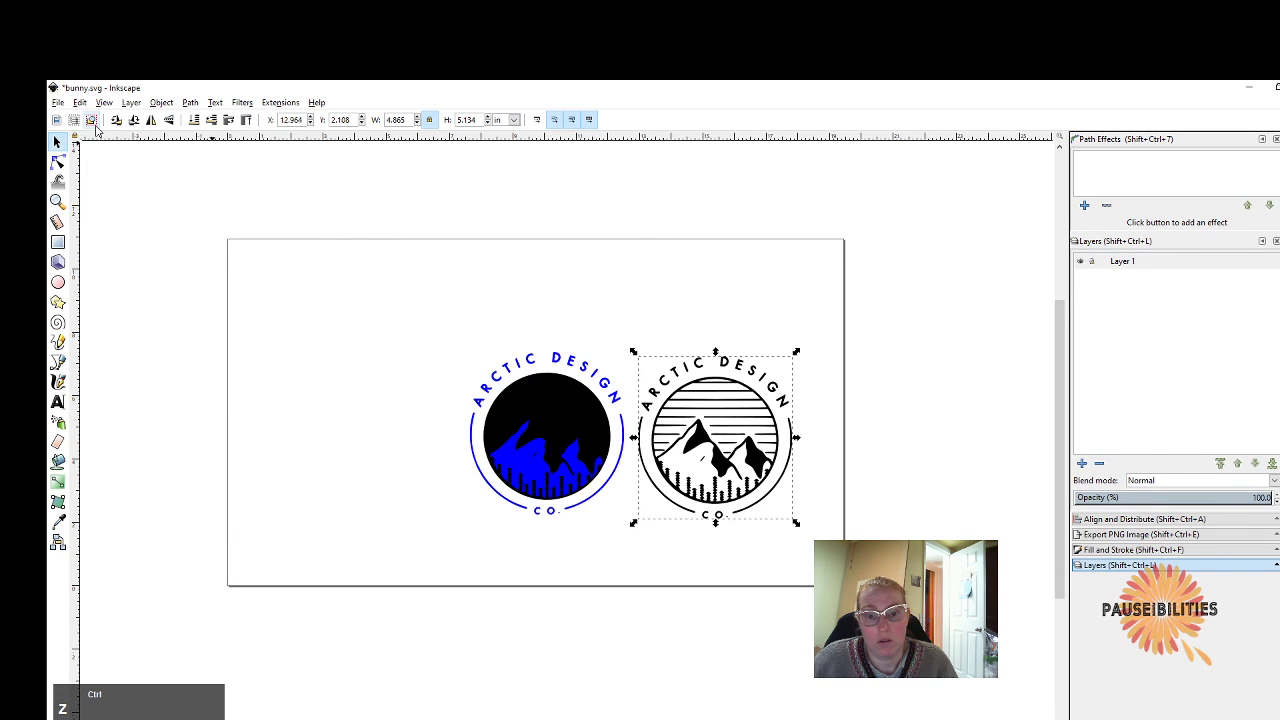
Undo back past the mountain's recolouring and redo the blue fill on the outer text ring only.
key("ctrl+z")
key("ctrl+z")
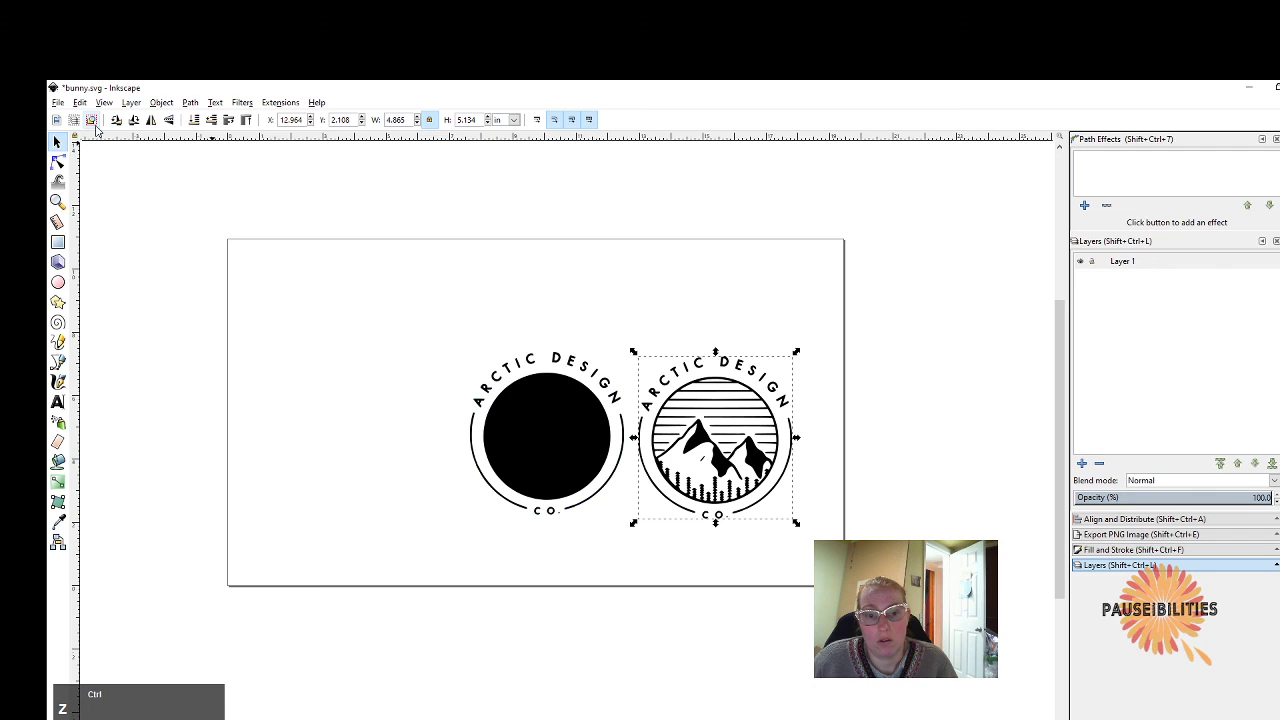
left_click(80, 103)
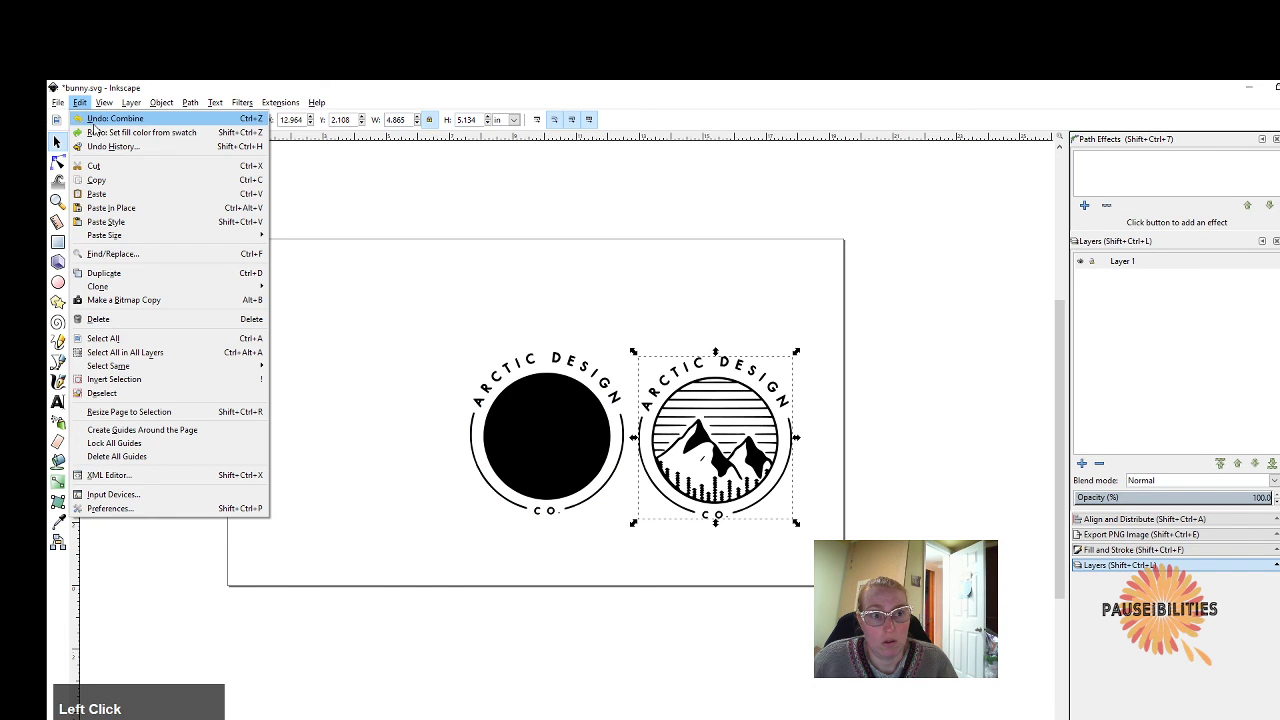
left_click(95, 132)
Move the blue text ring left of the black circle and combine all inner circle pieces into one path.
left_click_drag(513, 371, 331, 362)
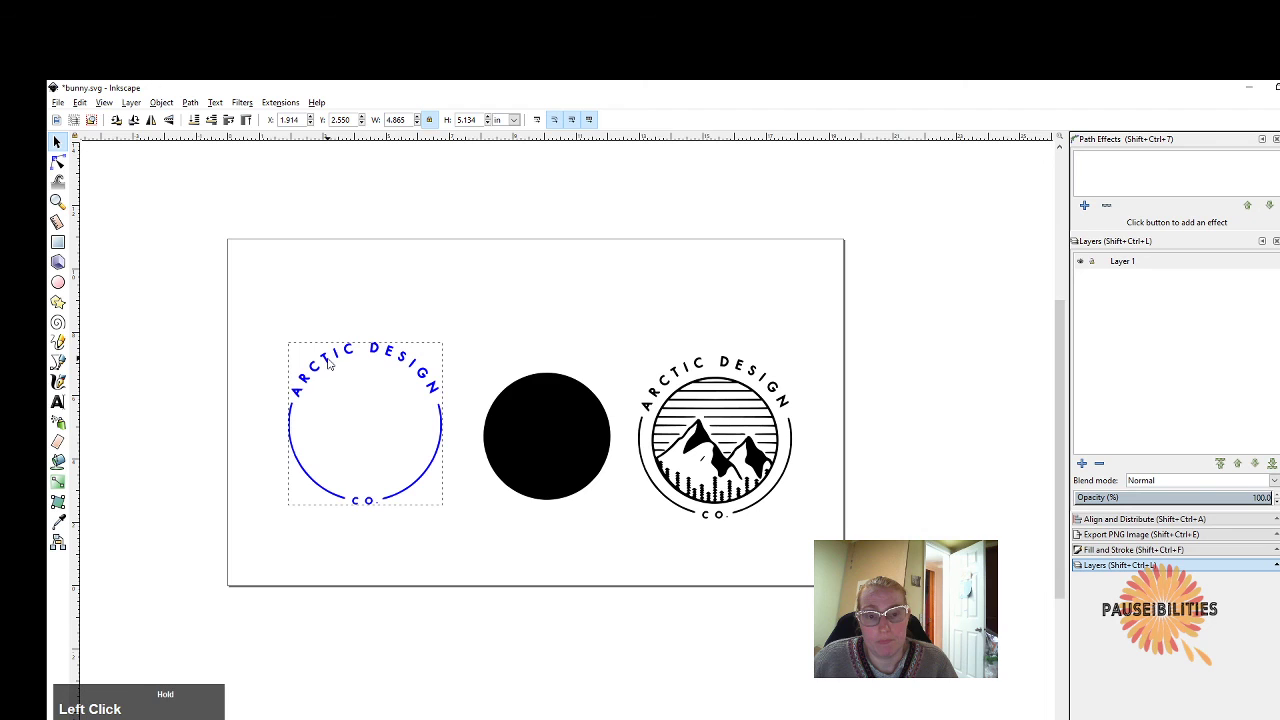
left_click(468, 337)
left_click_drag(466, 337, 625, 525)
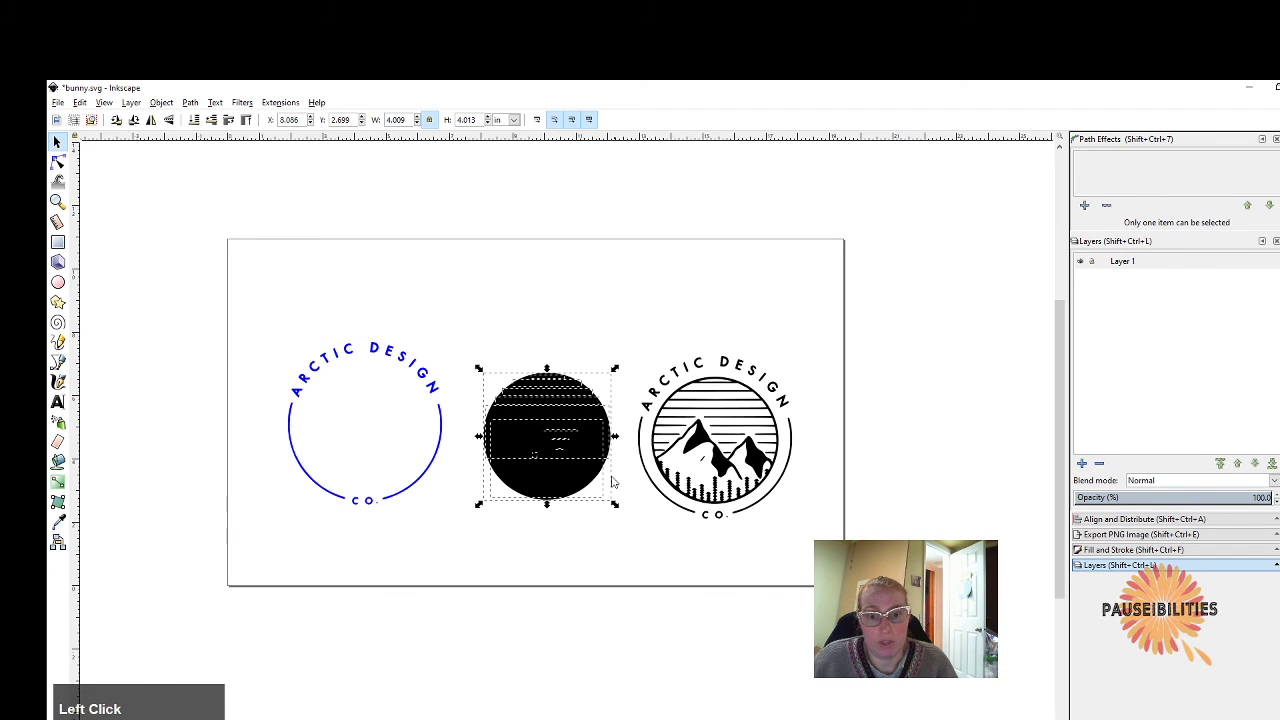
left_click(190, 103)
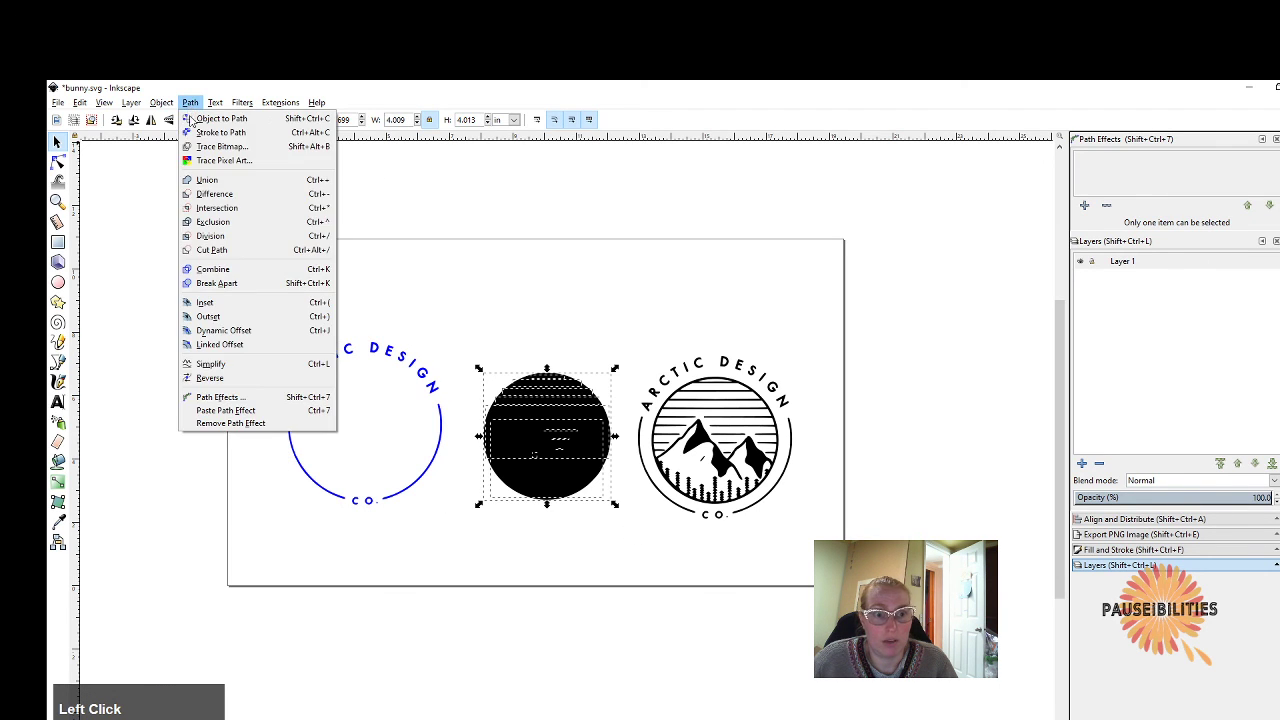
left_click(222, 270)
left_click(603, 321)
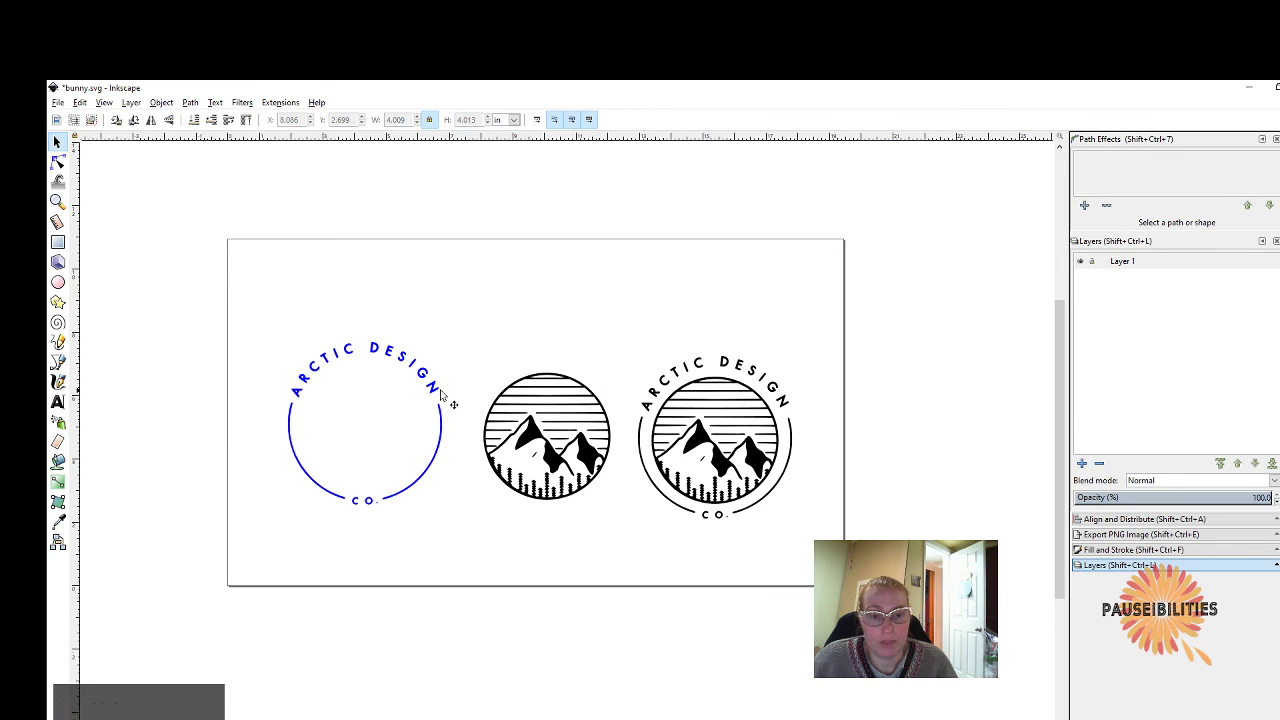
Move the intact logo off the page to the right, enlarge the blue ring to about 9.43 by 9.95 in and move it up.
left_click(404, 364)
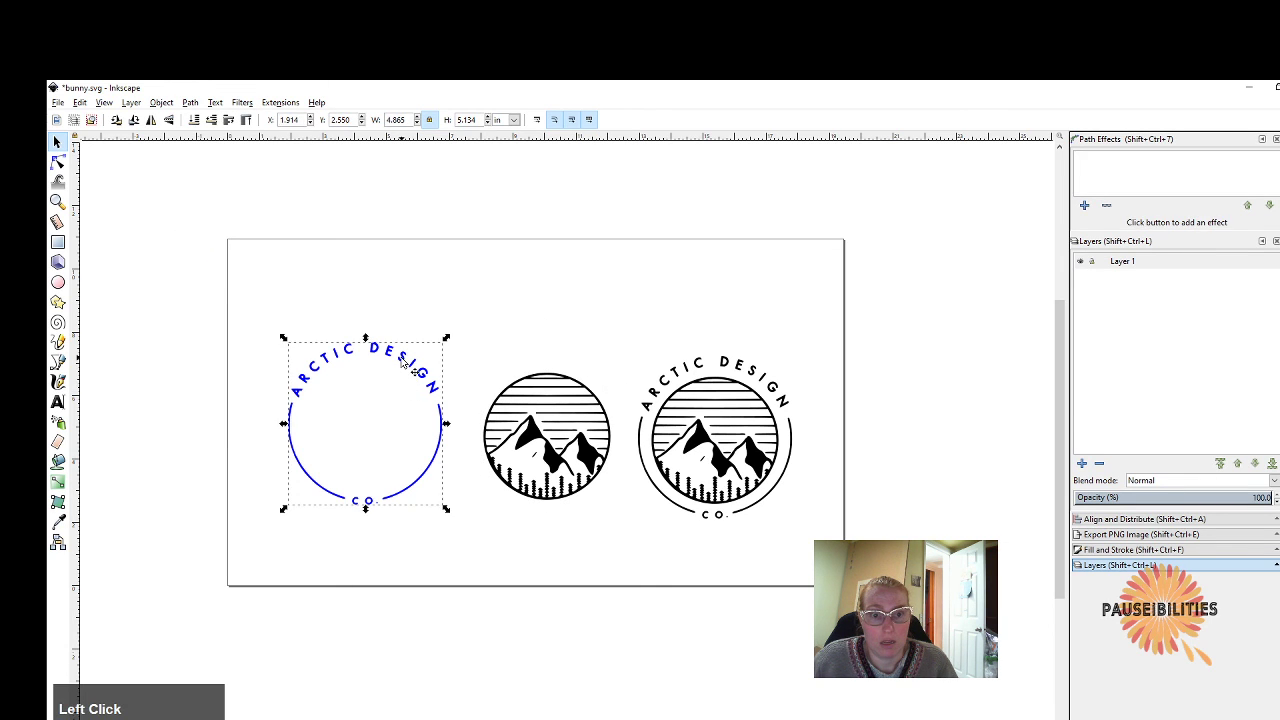
left_click(674, 390)
left_click_drag(705, 450, 962, 443)
left_click(313, 368)
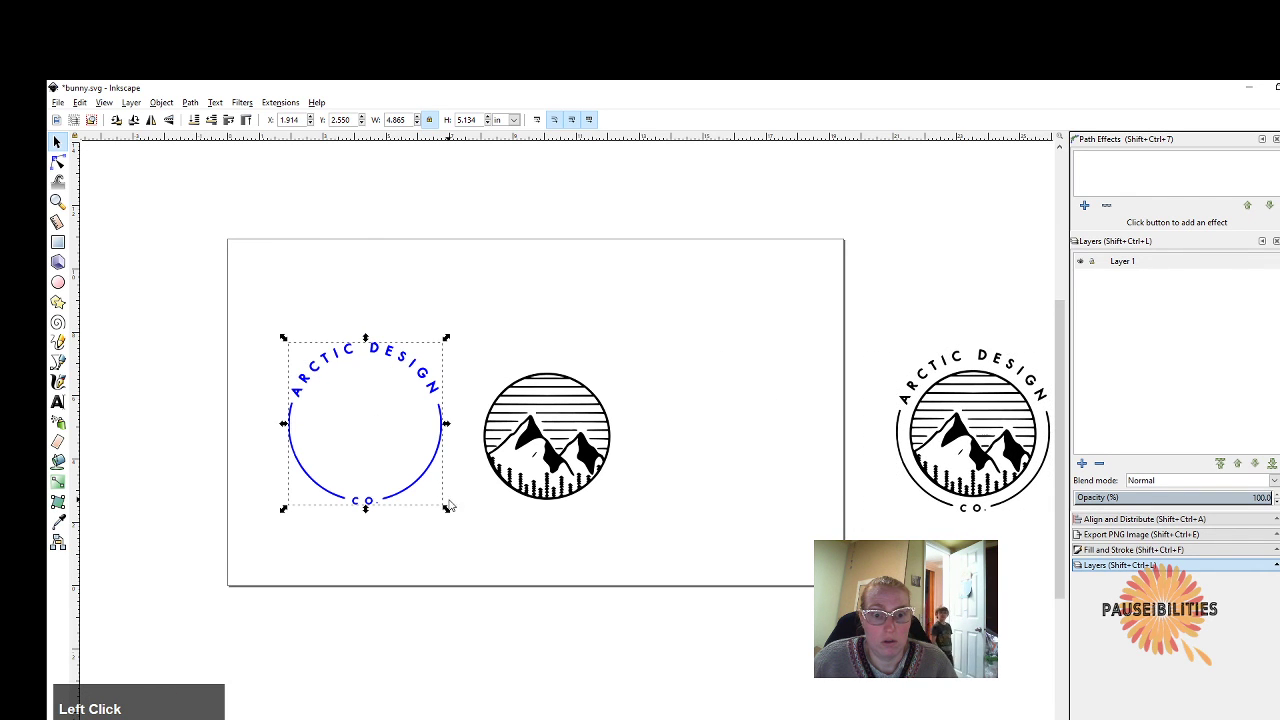
left_click_drag(446, 509, 680, 623)
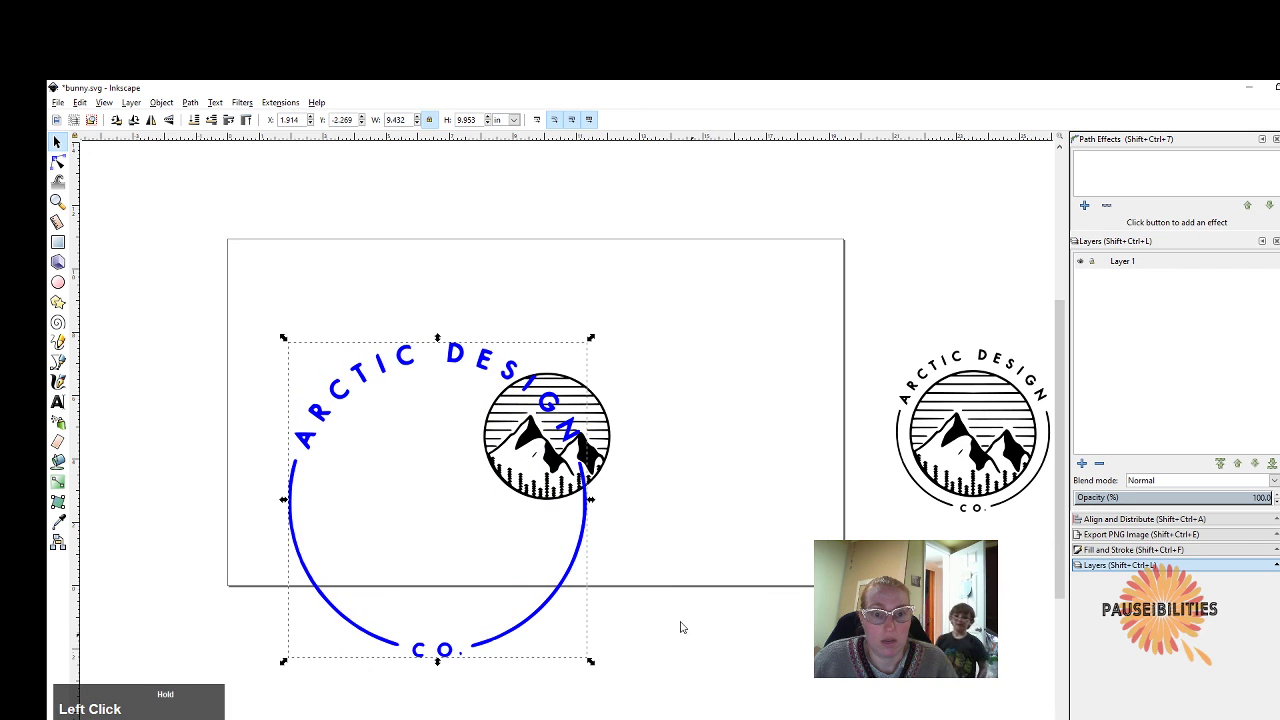
left_click_drag(417, 363, 413, 262)
Enlarge the mountain circle separately, and enlarge and place the blue ring around it at about 11.69 by 12.33 in.
left_click(535, 445)
left_click_drag(538, 445, 748, 448)
left_click_drag(687, 373, 504, 220)
left_click_drag(643, 363, 470, 445)
left_click_drag(676, 286, 769, 258)
left_click_drag(432, 363, 465, 368)
left_click_drag(330, 325, 440, 296)
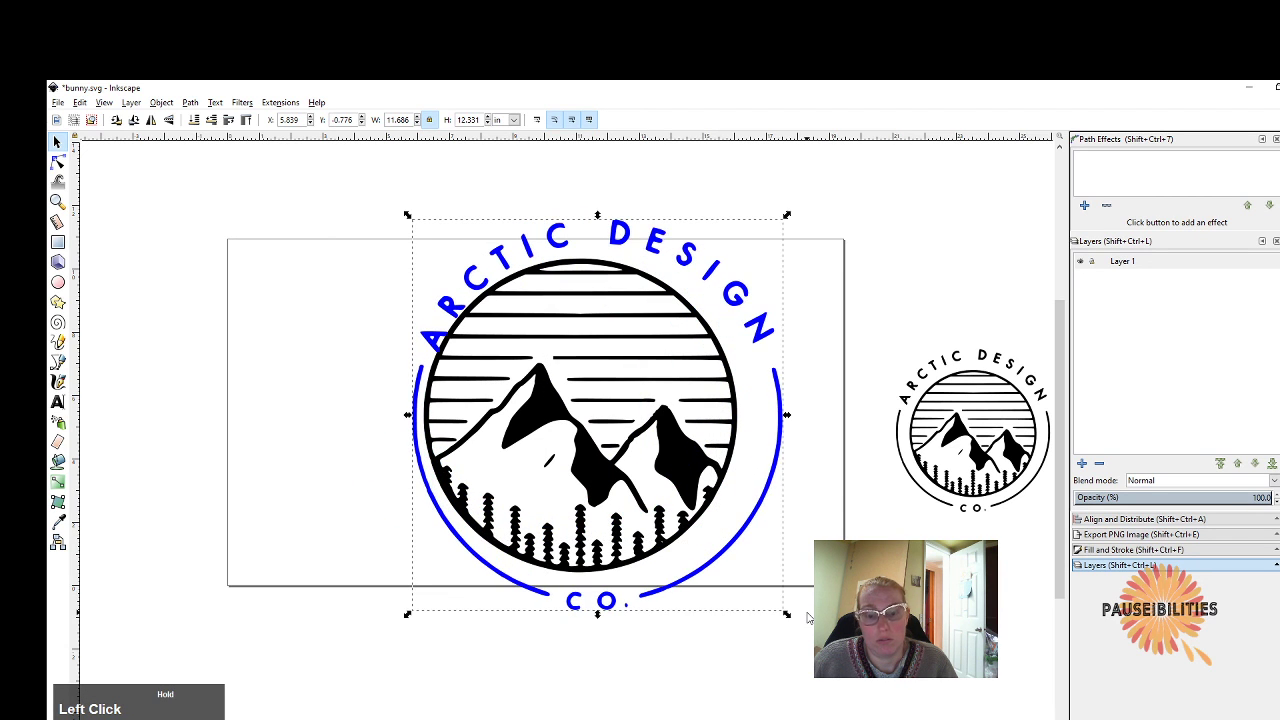
Undo the separate enlargements, the moves and the combining of the inner circle pieces.
key("ctrl+z")
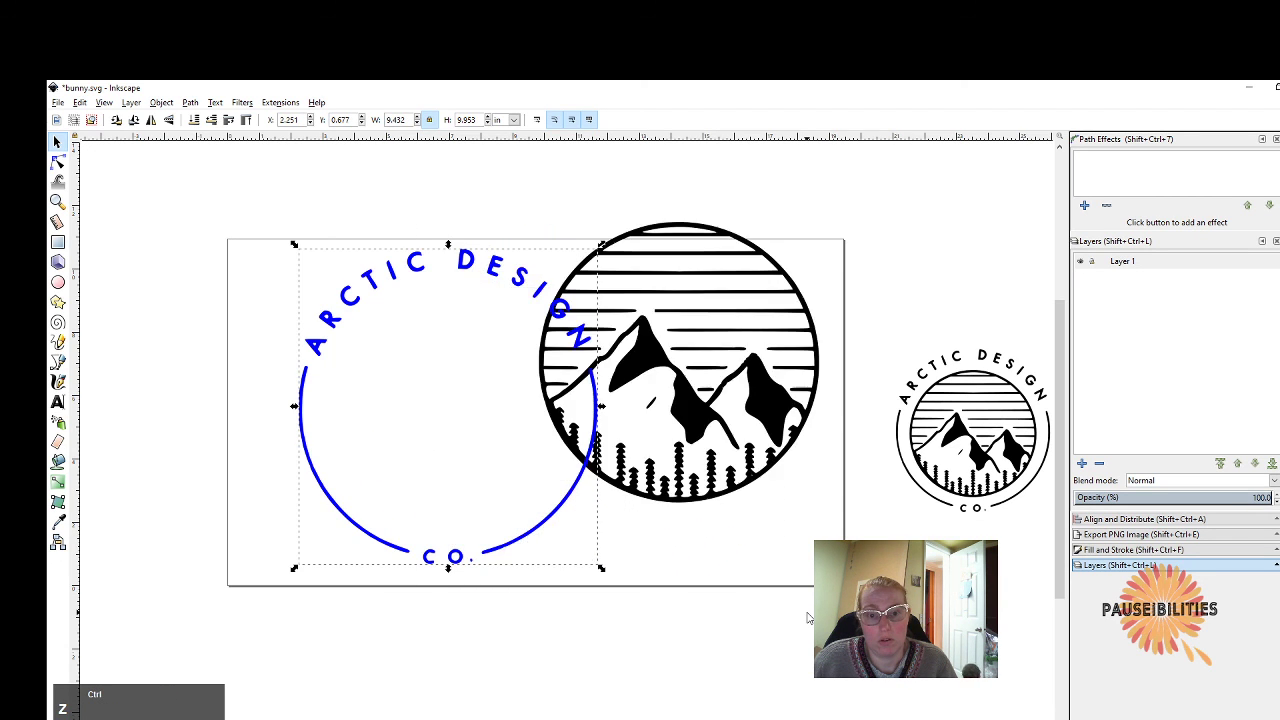
key("ctrl+z")
key("ctrl+z")
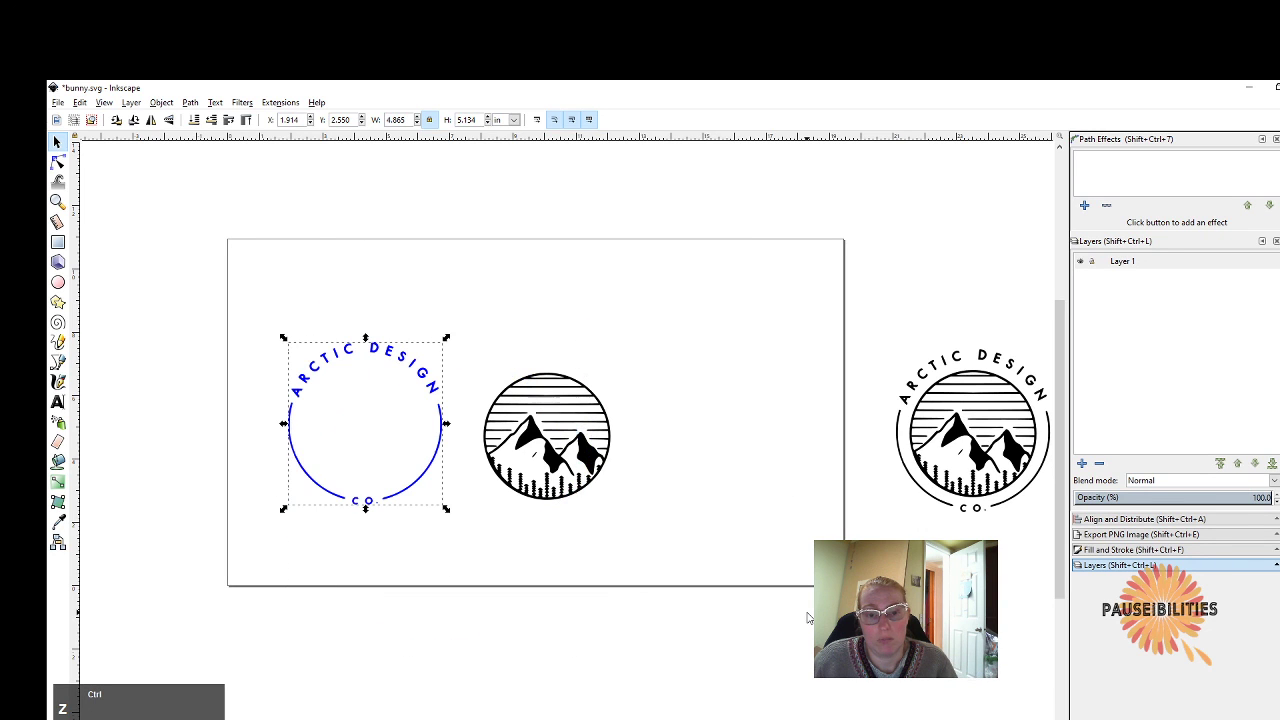
key("ctrl+z")
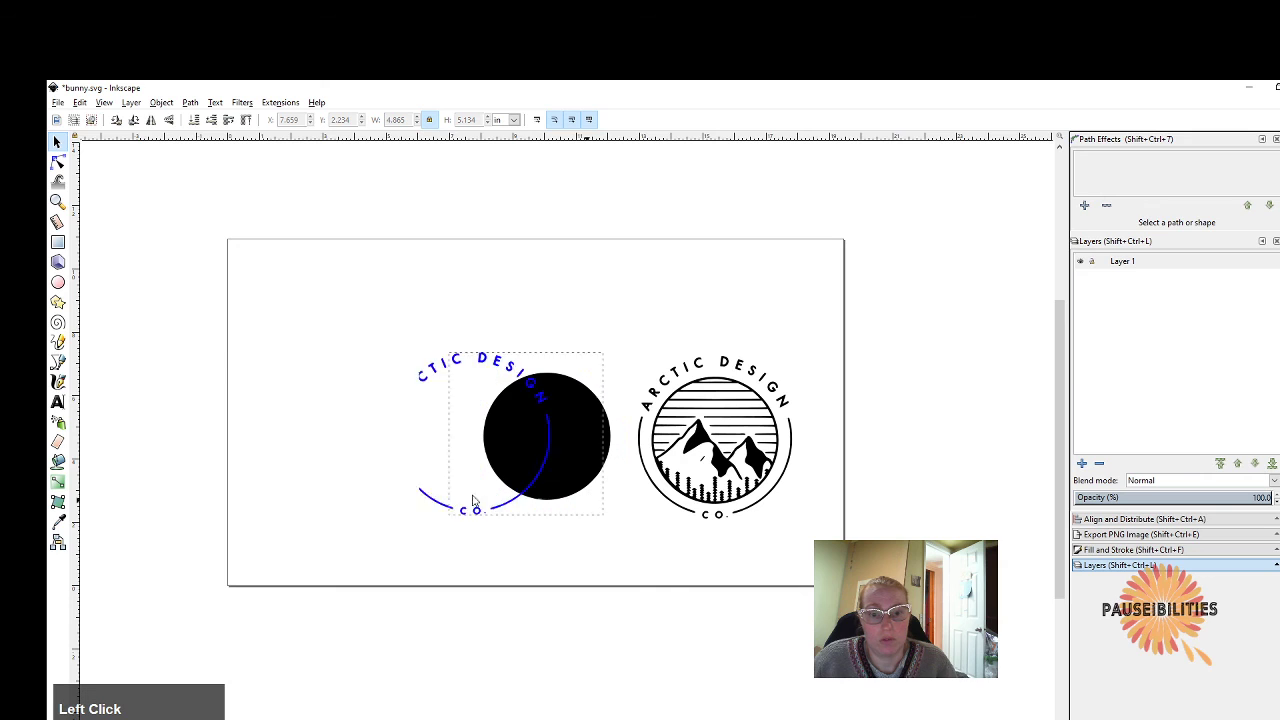
Move the blue text ring to the page's left edge and combine the black circle's overlapping pieces into one path.
left_click_drag(475, 440, 203, 428)
left_click_drag(468, 322, 633, 540)
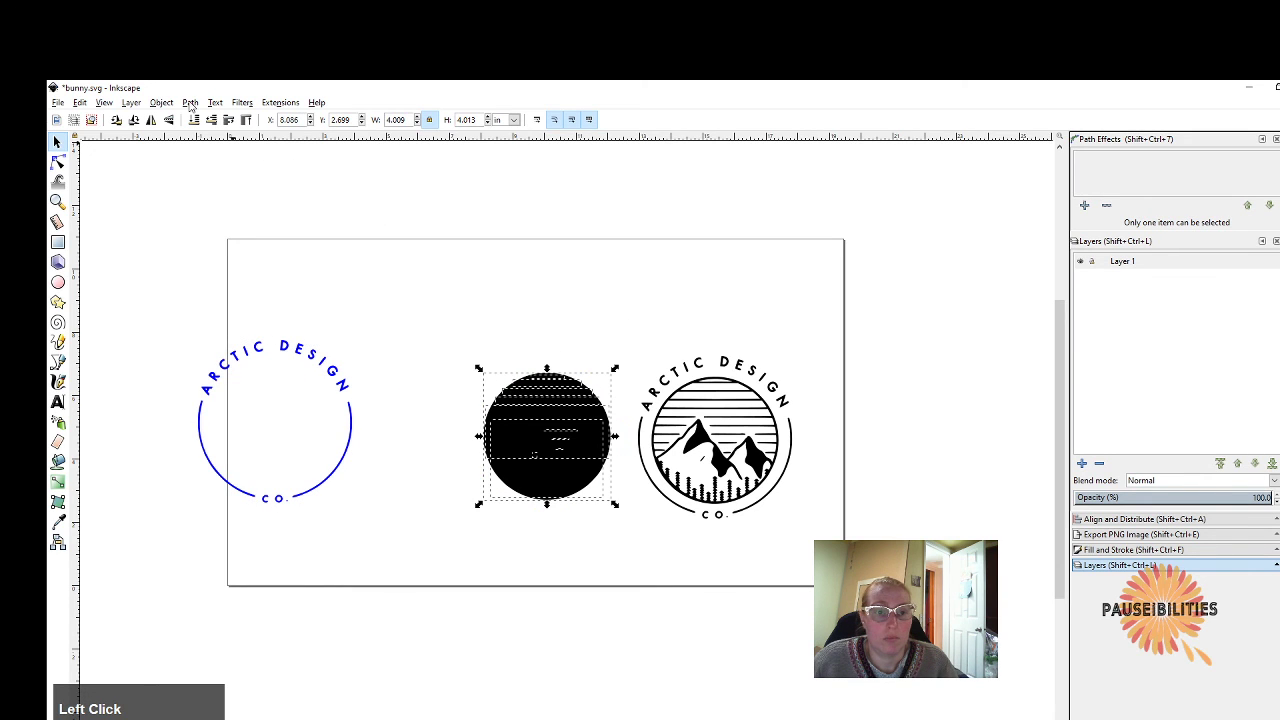
left_click(190, 104)
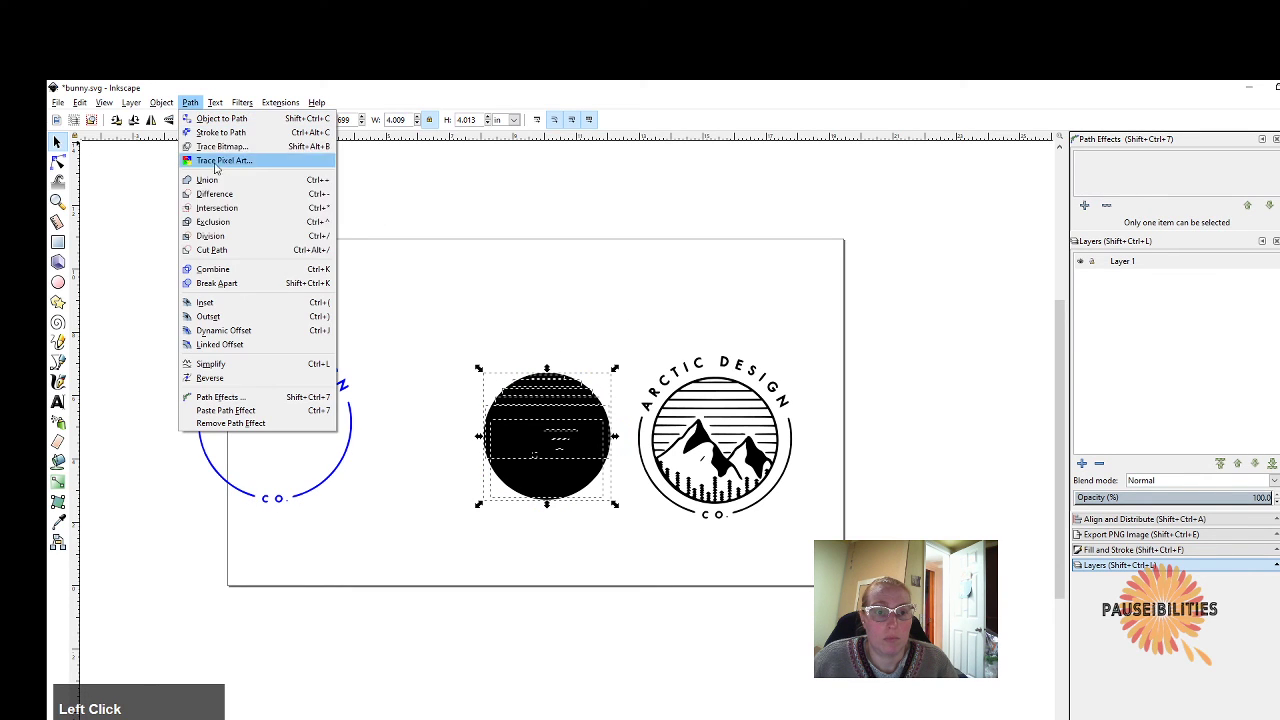
left_click(249, 270)
Centre the blue text ring horizontally and vertically on the combined mountain circle, relative to the last selected object.
left_click(277, 360)
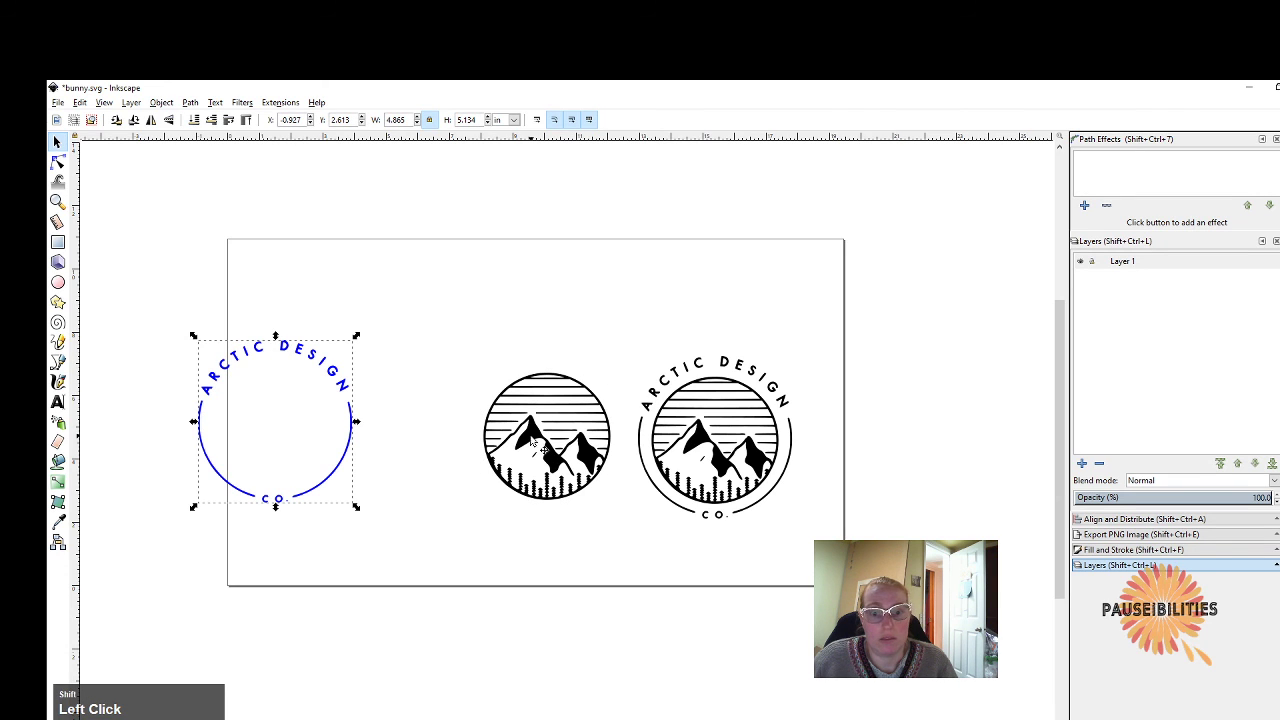
left_click(543, 448, "shift")
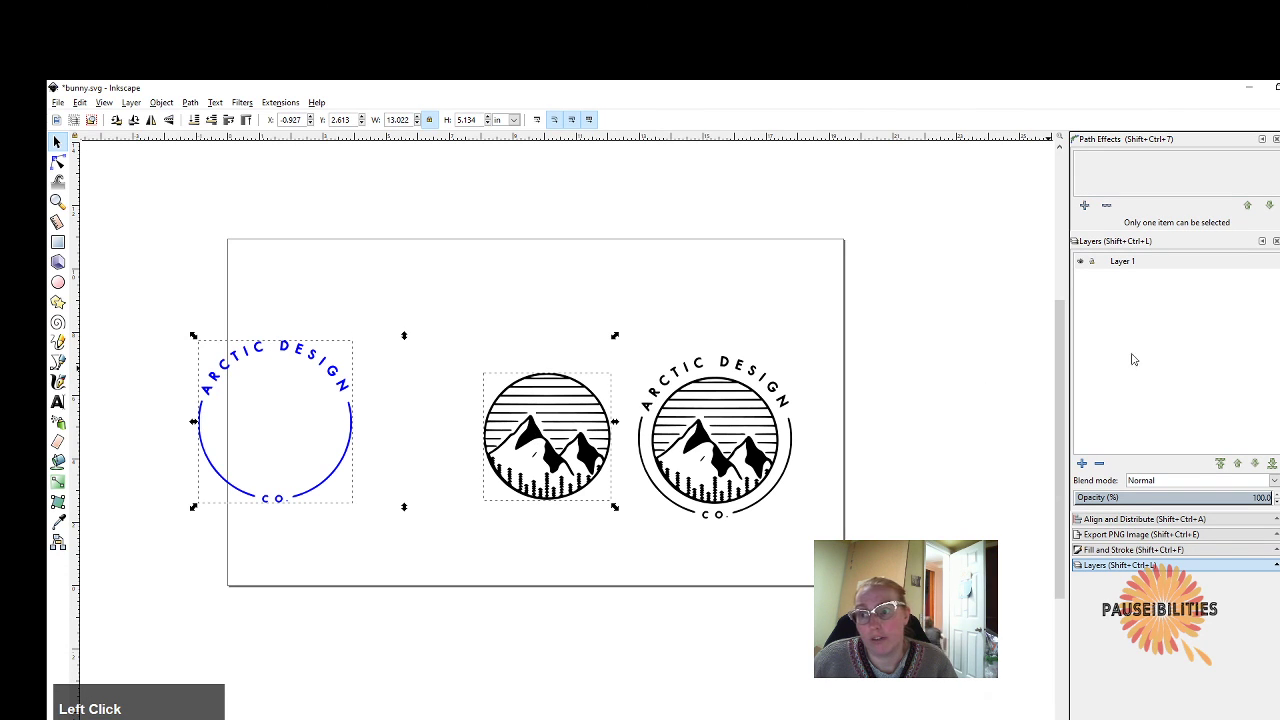
left_click(1145, 519)
left_click(1200, 308)
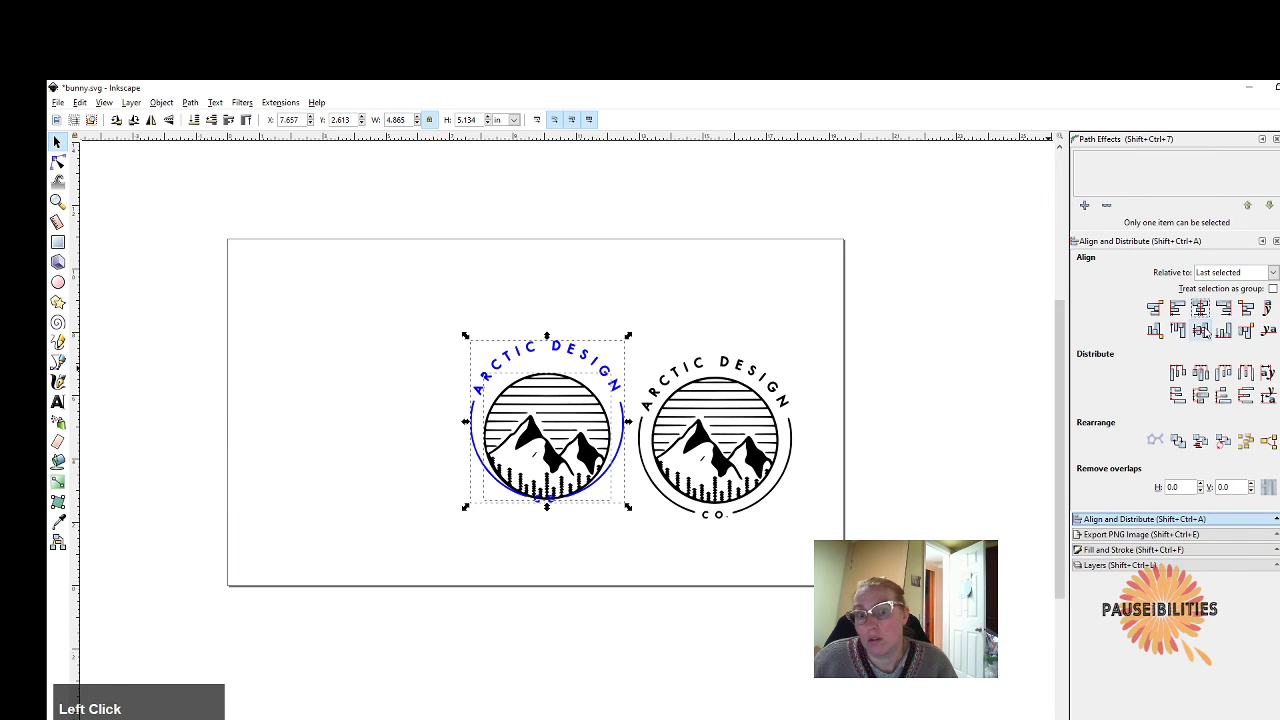
left_click(1201, 331)
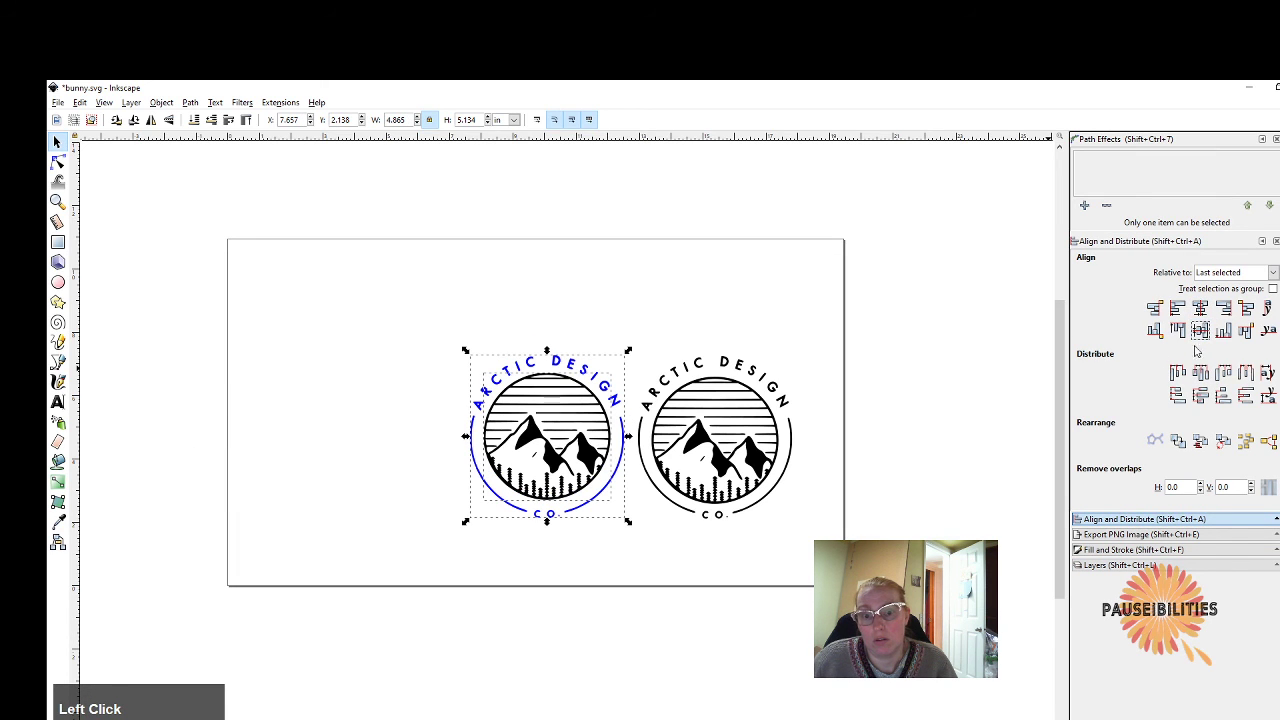
left_click(645, 568)
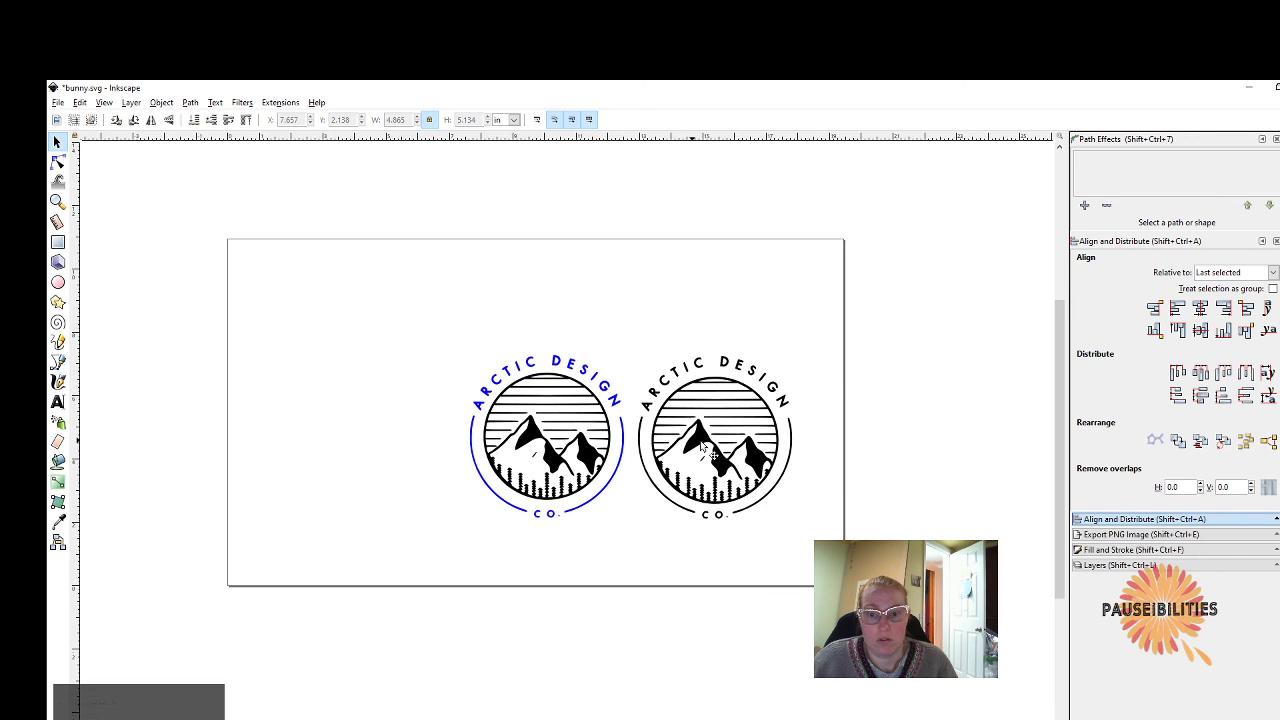
Move the intact logo off the page to the right, then enlarge the two-colour logo to about 13 by 13.71 in over the page.
left_click_drag(693, 456, 986, 460)
left_click_drag(443, 331, 765, 585)
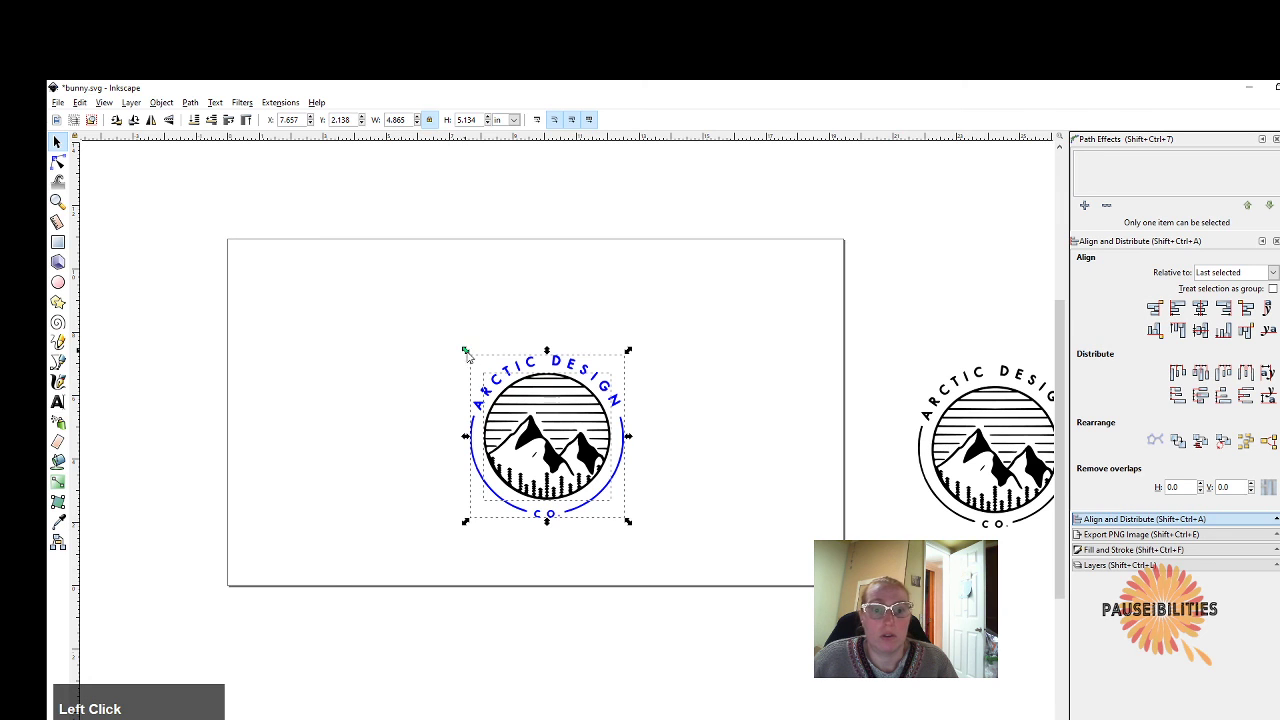
left_click_drag(465, 350, 407, 285)
left_click_drag(249, 167, 229, 153)
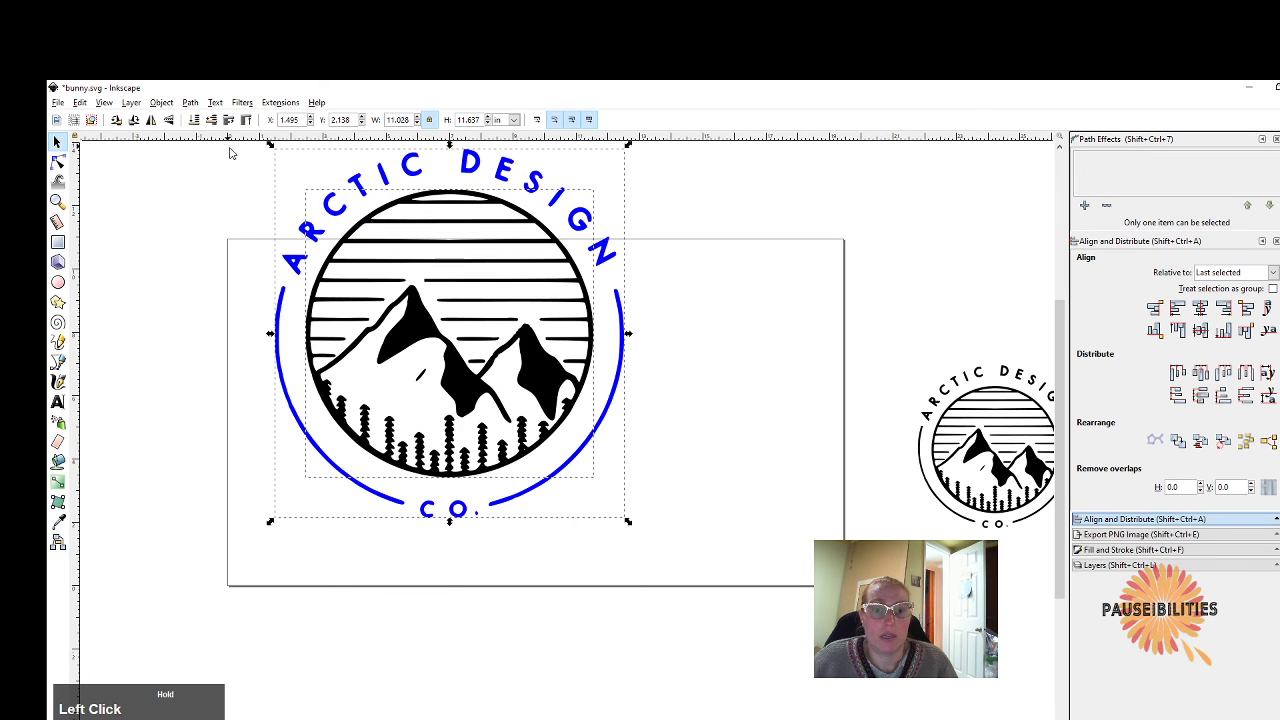
left_click_drag(628, 524, 693, 560)
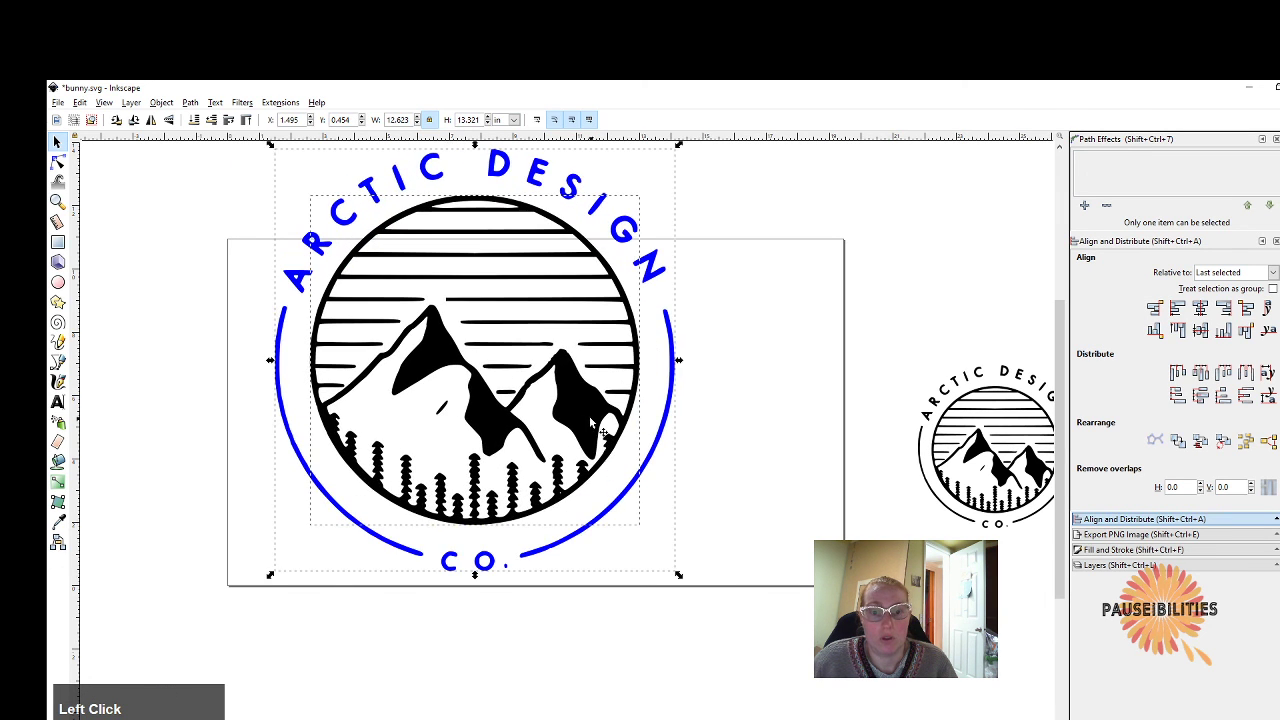
left_click_drag(576, 405, 610, 459)
left_click_drag(712, 628, 721, 634)
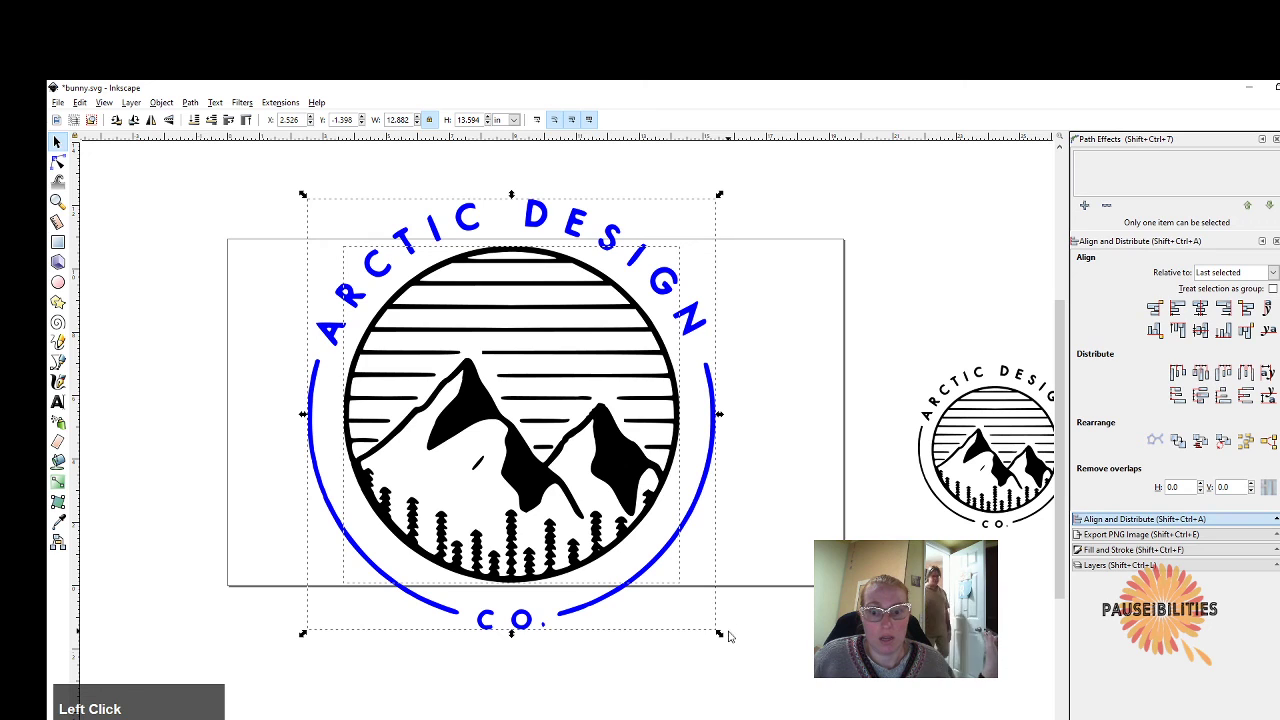
left_click_drag(718, 634, 735, 642)
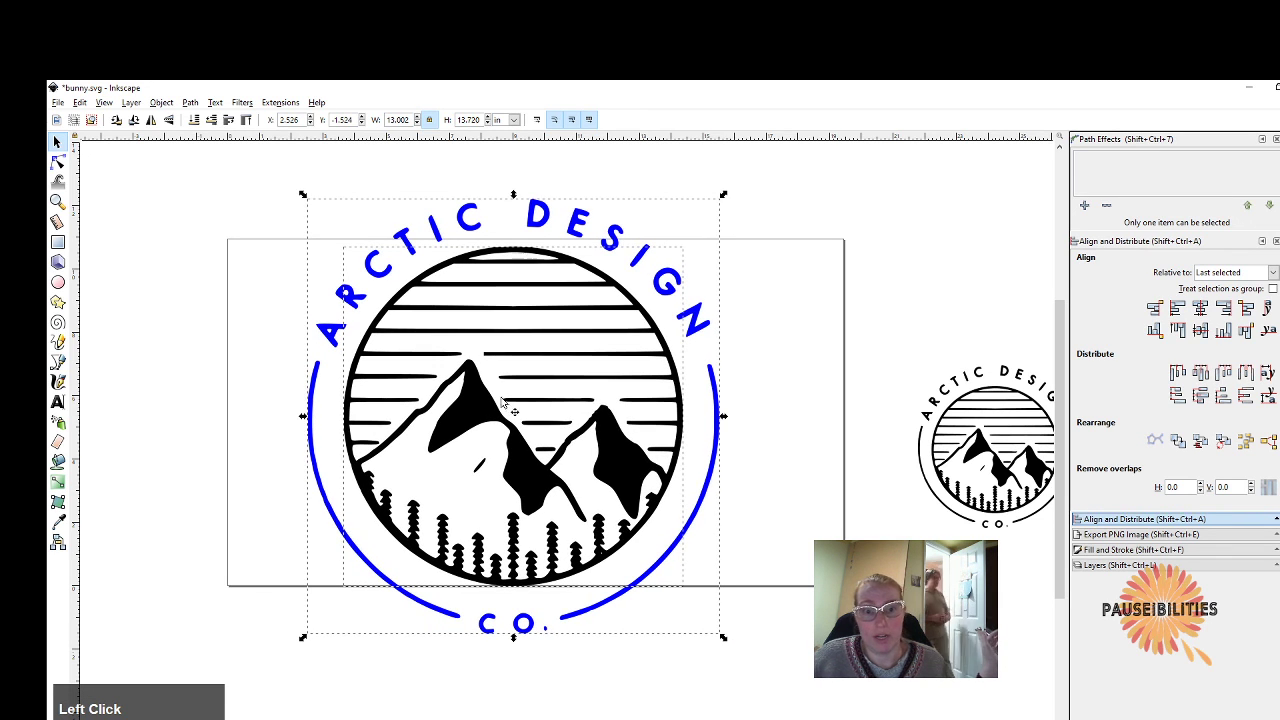
left_click_drag(303, 196, 304, 195)
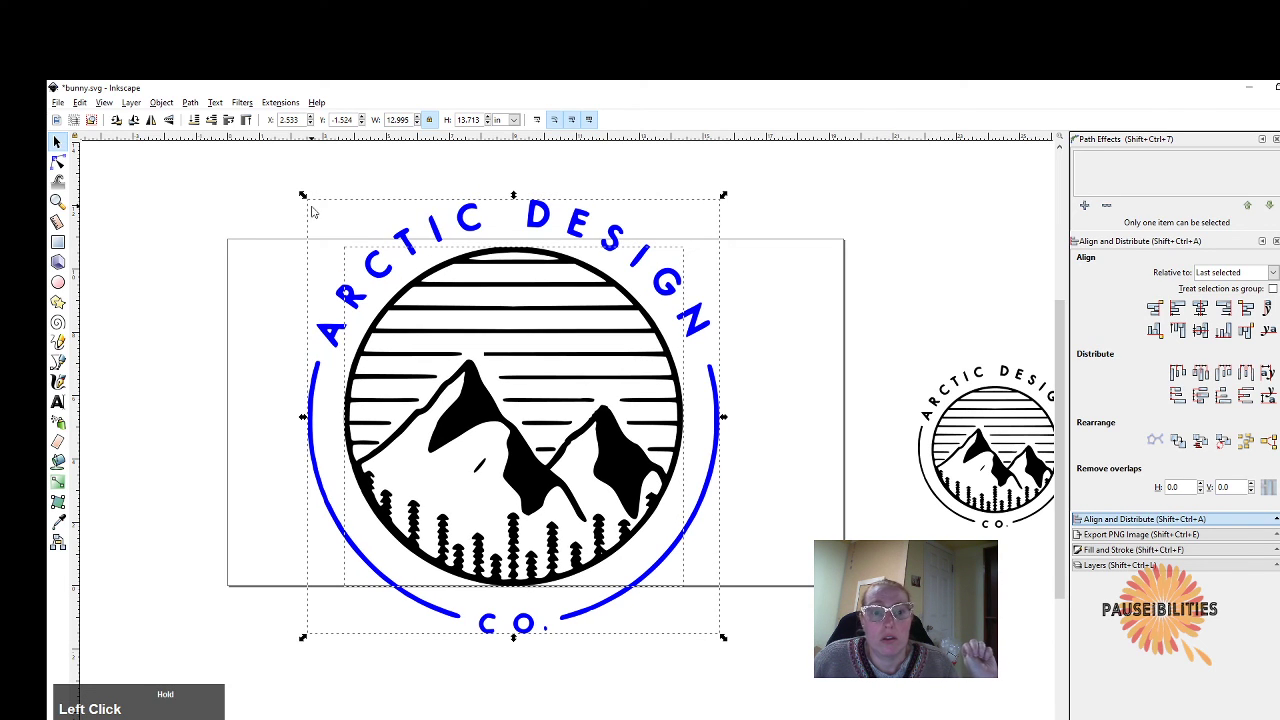
Move the blue text ring off the page to its left, and delete the small logo image lying within it.
left_click(260, 322)
left_click(350, 310)
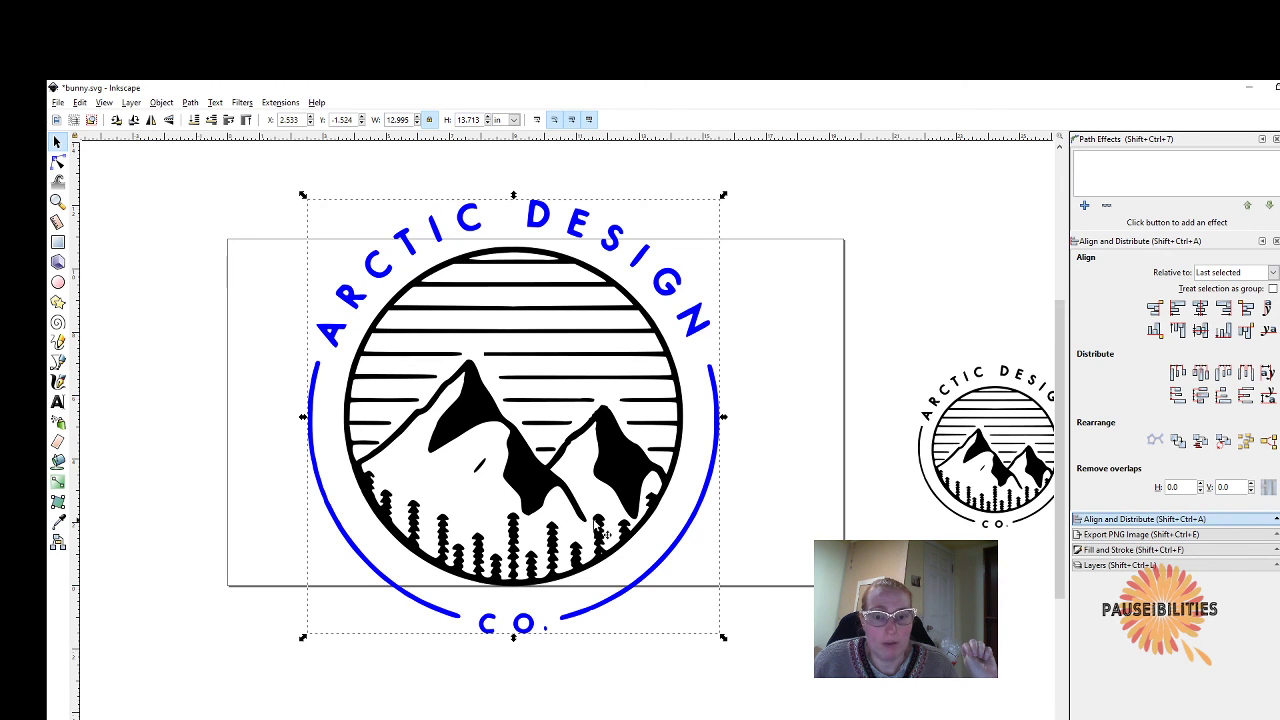
left_click(344, 301)
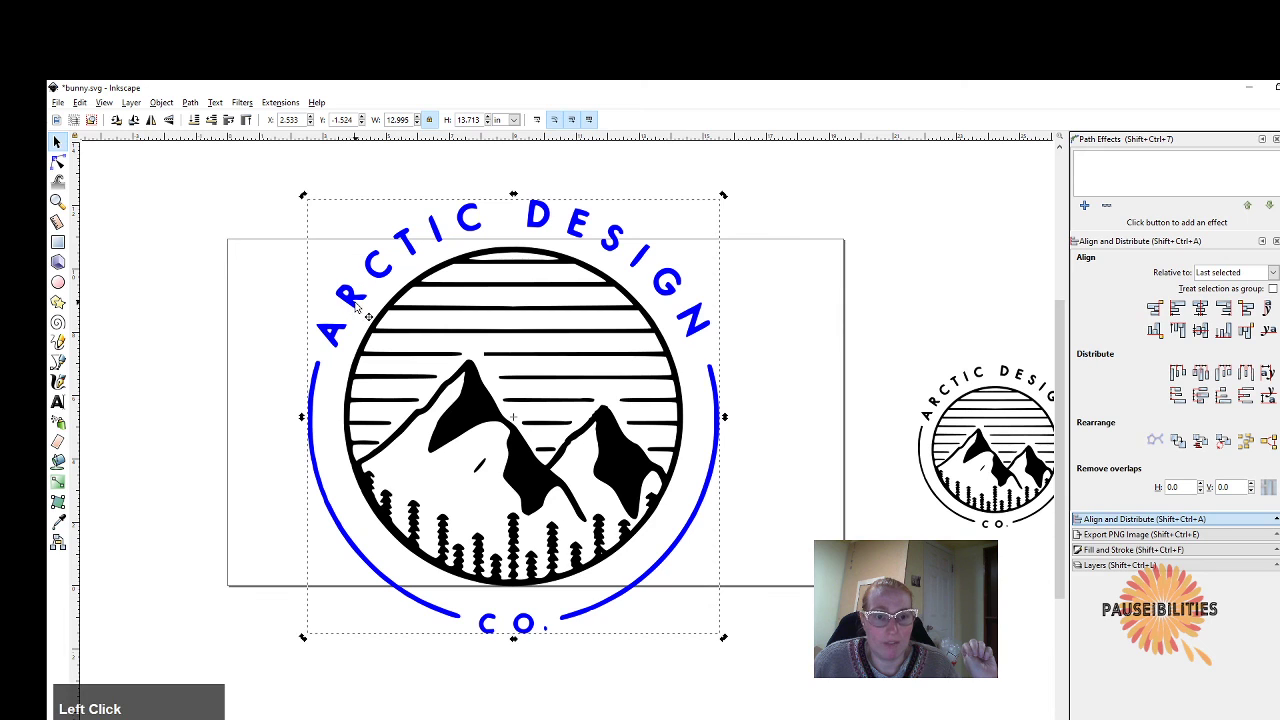
left_click_drag(354, 301, 510, 360)
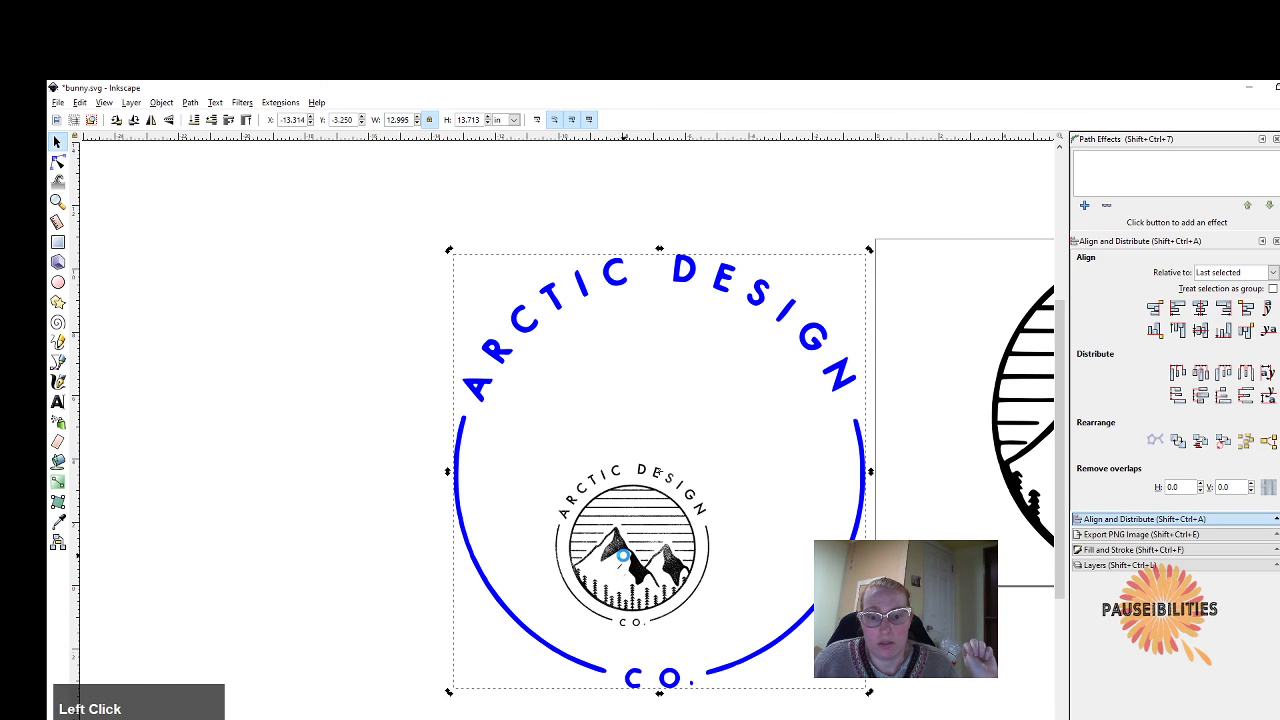
left_click(622, 556)
key("Delete")
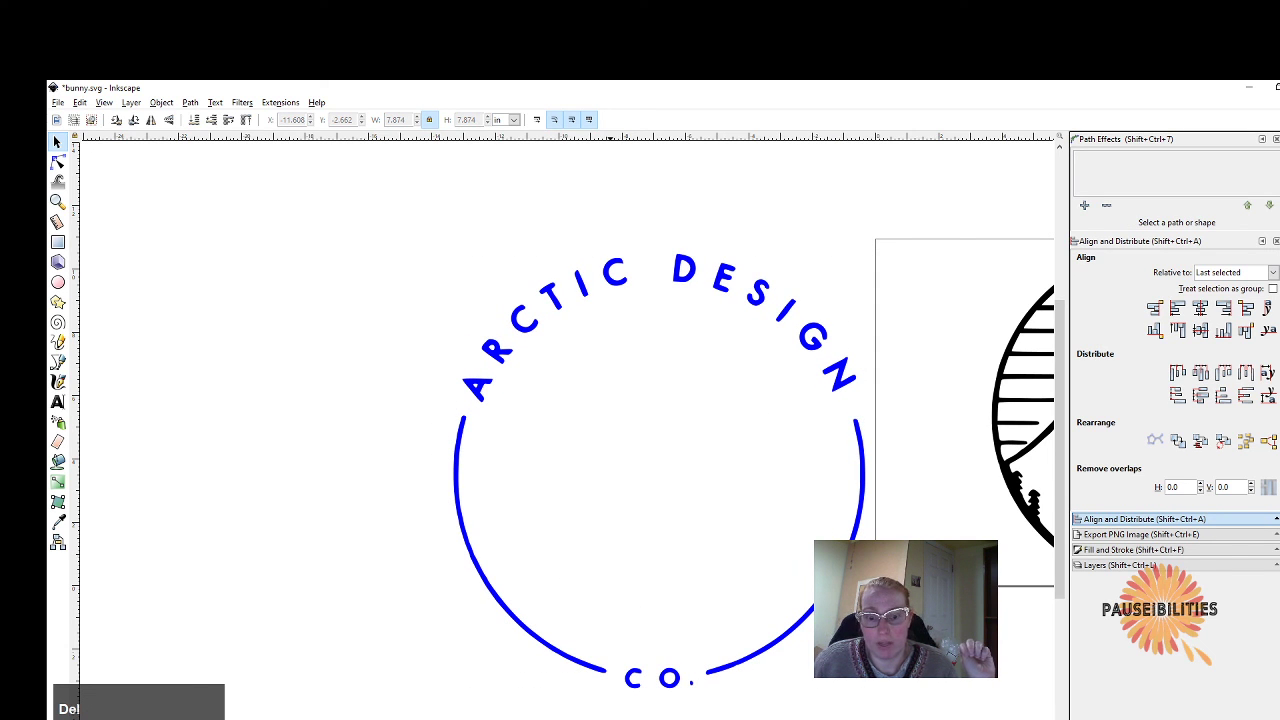
Nudge the black mountain circle slightly upward so it sits within the page's height.
left_click_drag(610, 719, 739, 719)
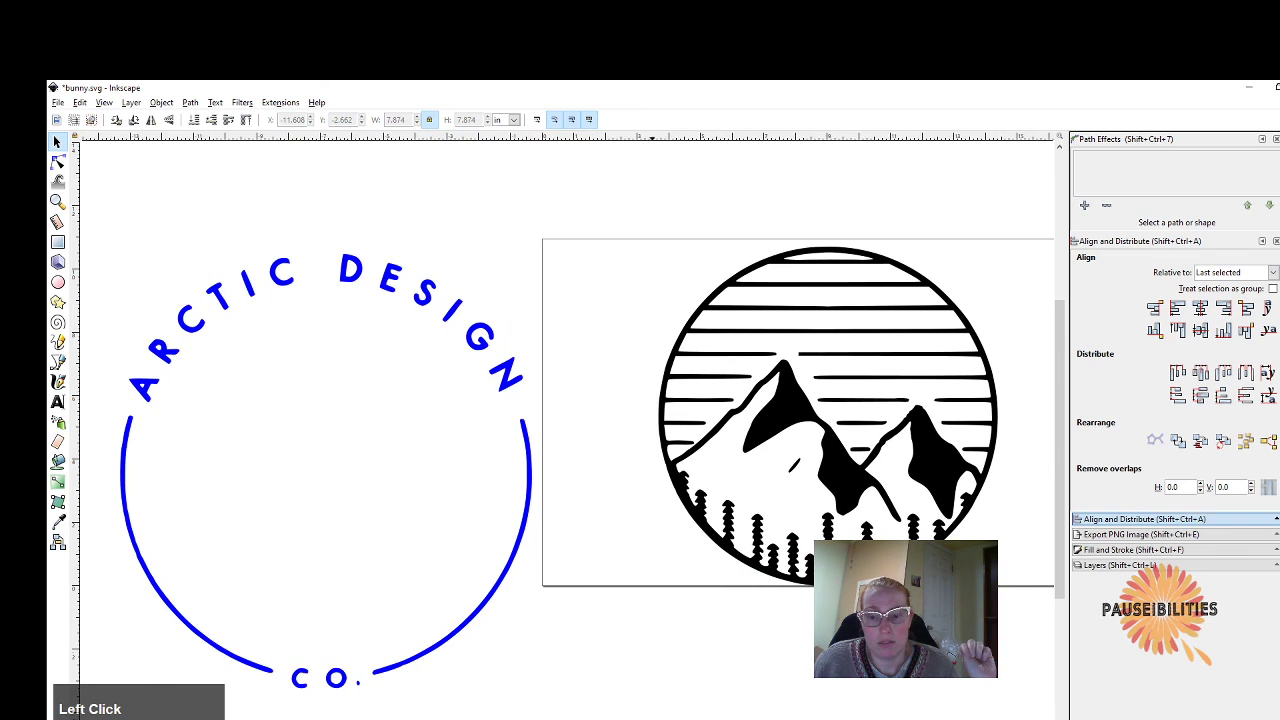
left_click(808, 422)
left_click_drag(796, 405, 796, 403)
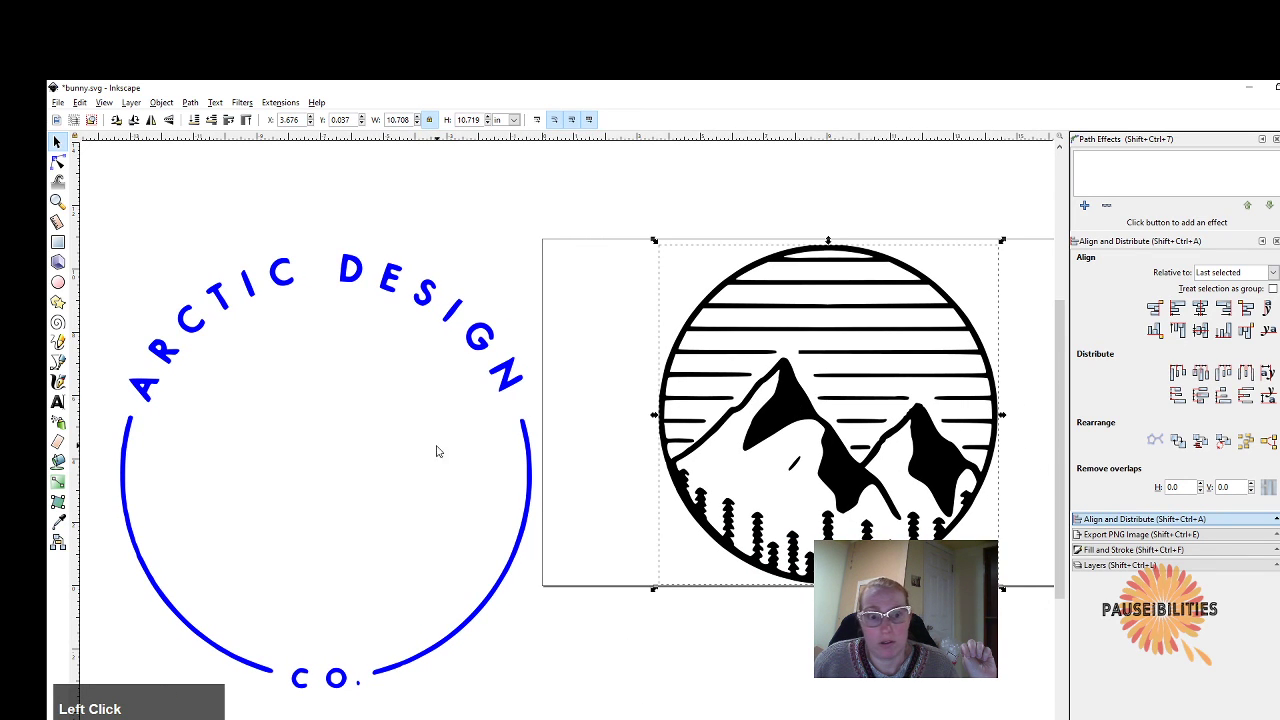
left_click(190, 326)
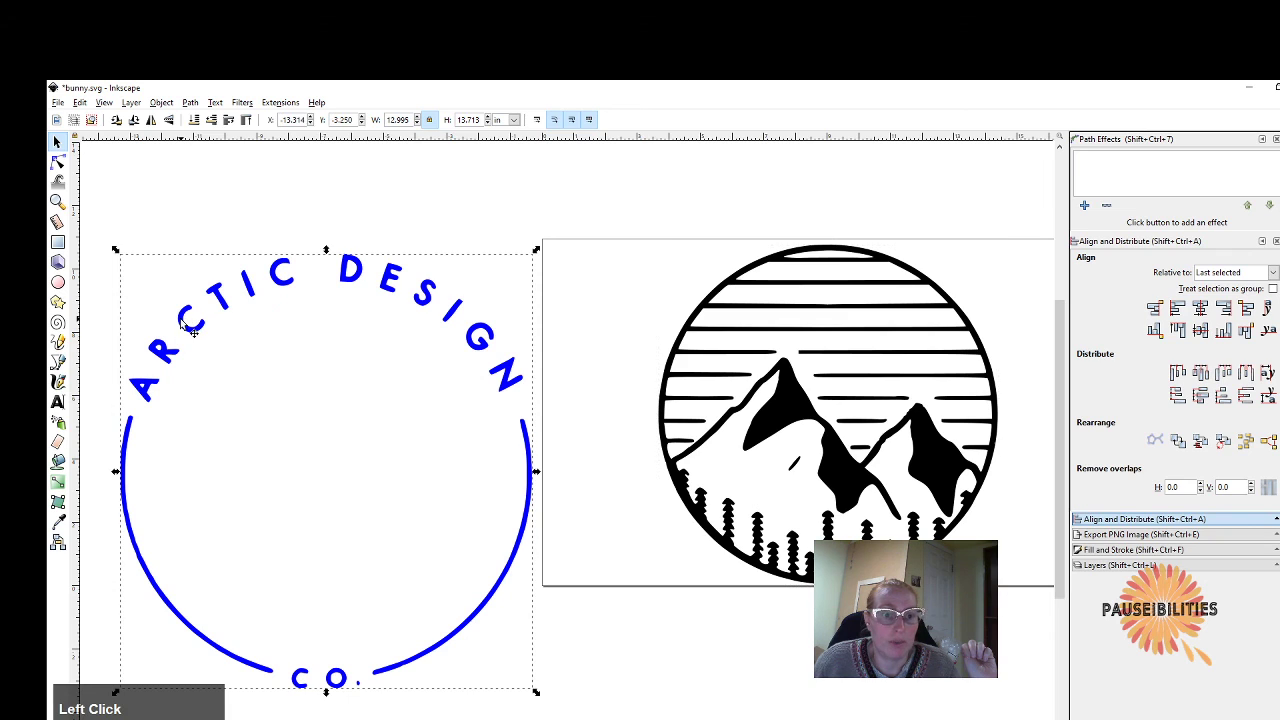
left_click(190, 104)
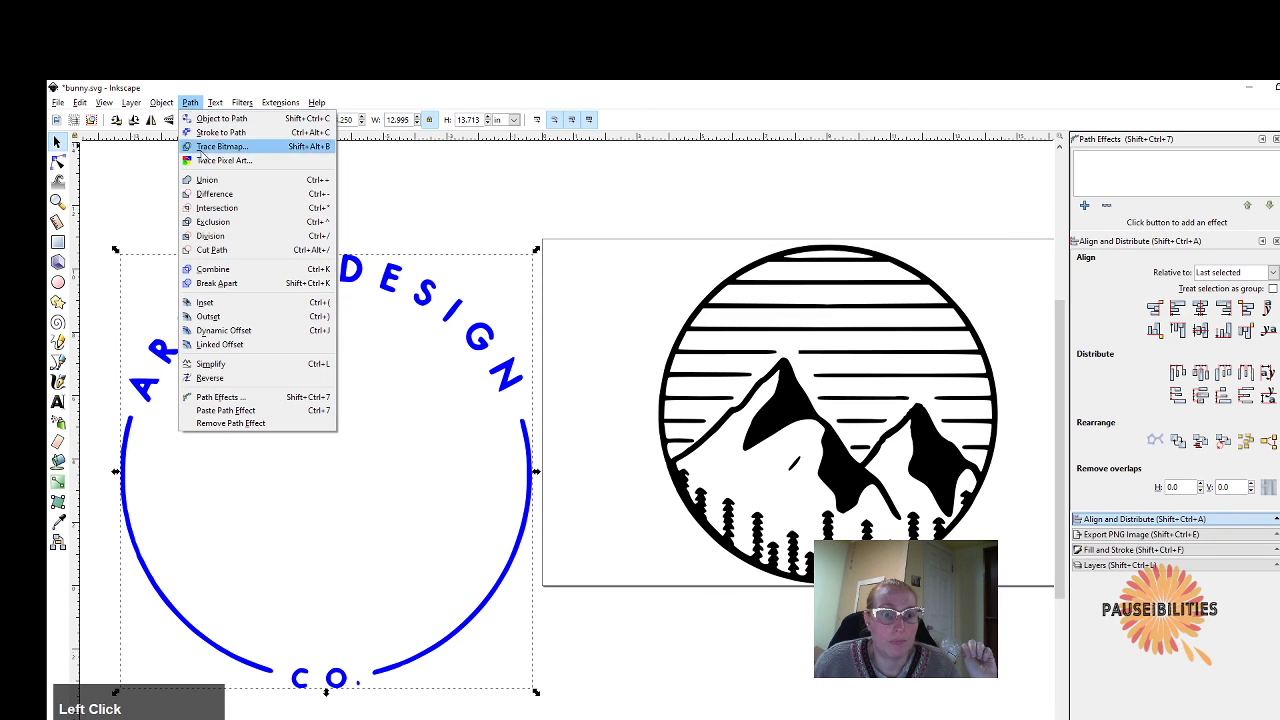
left_click(236, 287)
left_click(143, 252)
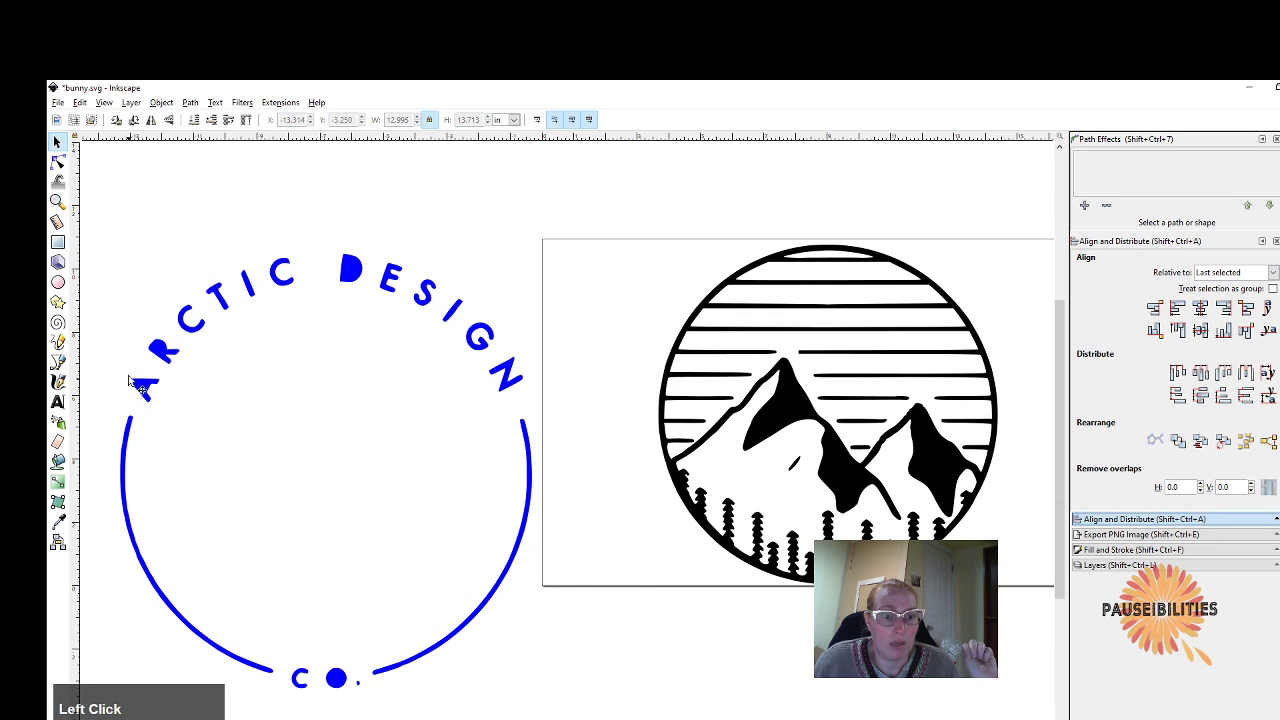
left_click_drag(118, 372, 176, 410)
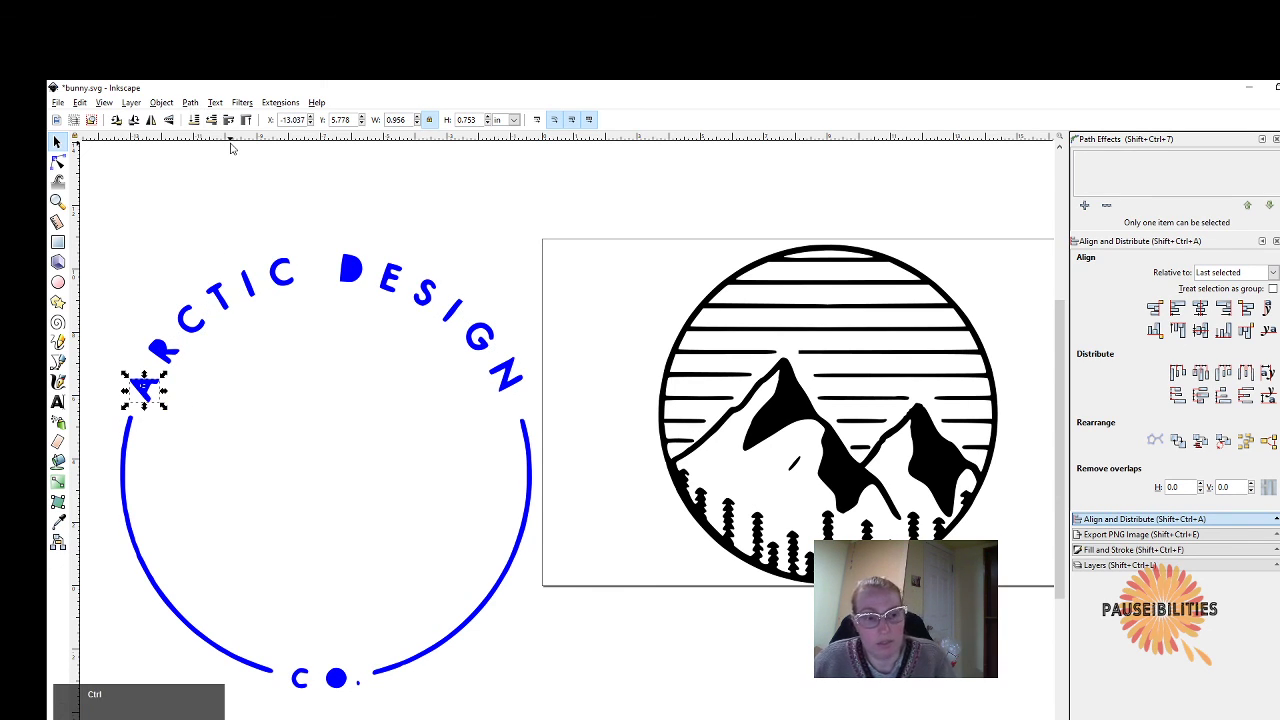
key("ctrl+z")
Break the blue text ring apart into separate letter and arc paths and deselect them.
left_click(177, 336)
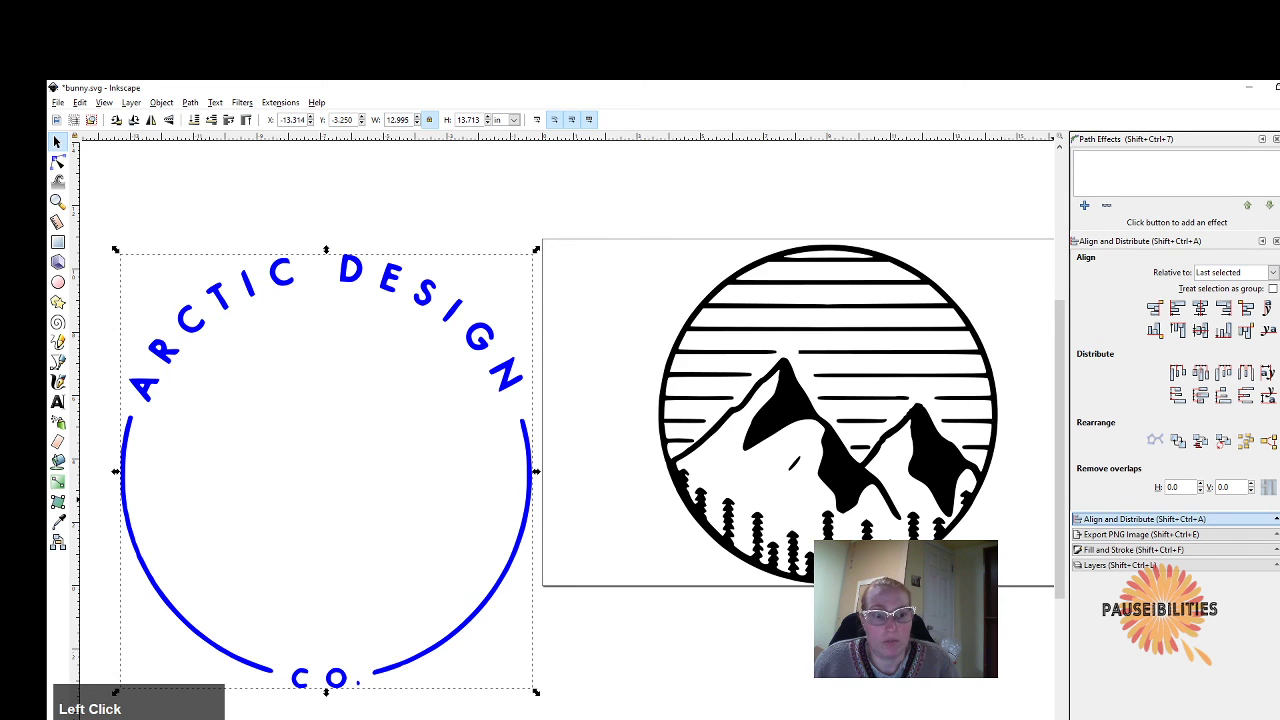
left_click(190, 102)
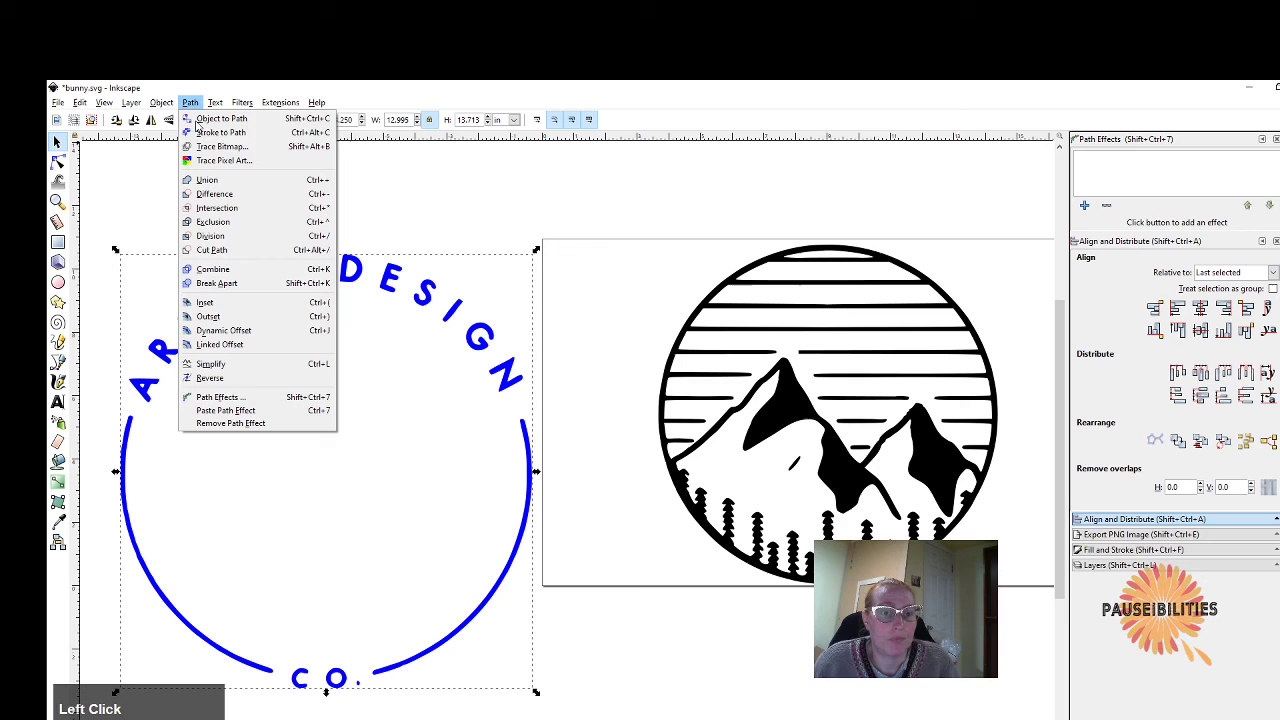
left_click(215, 280)
left_click(167, 249)
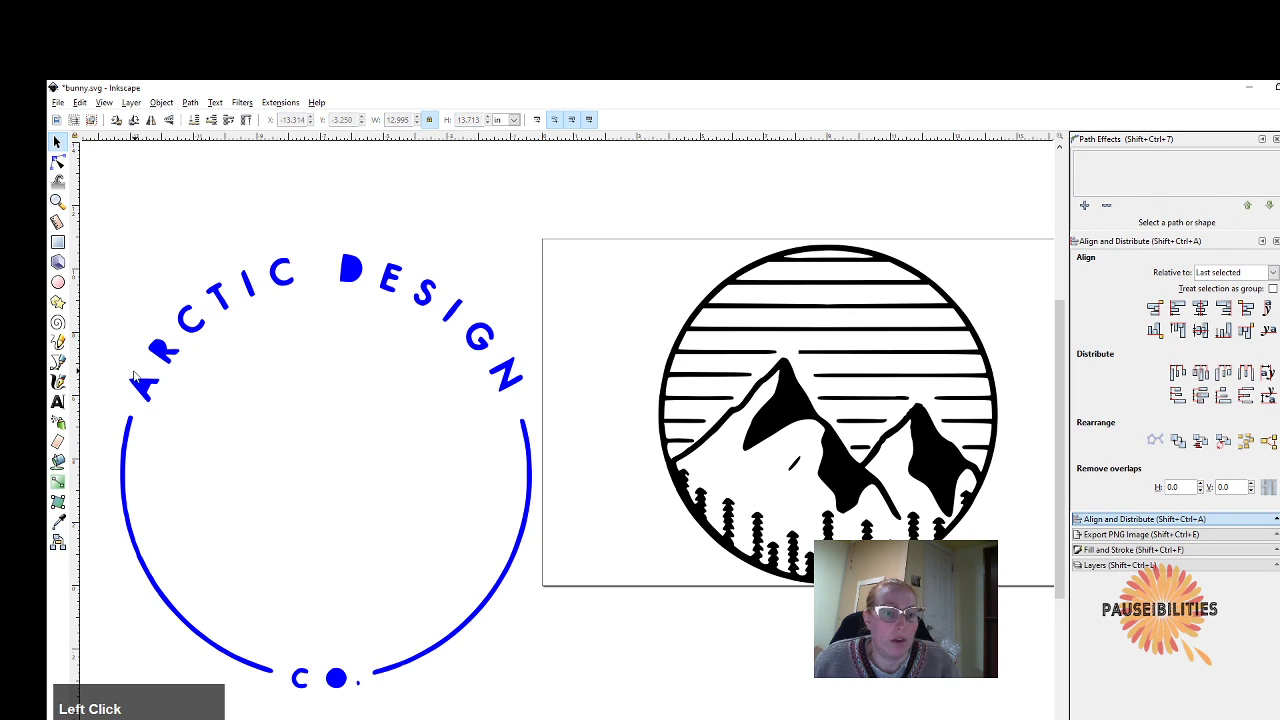
Combine the pieces of the letter A into one path, and likewise the pieces of the letter R in ARCTIC.
left_click_drag(118, 371, 180, 416)
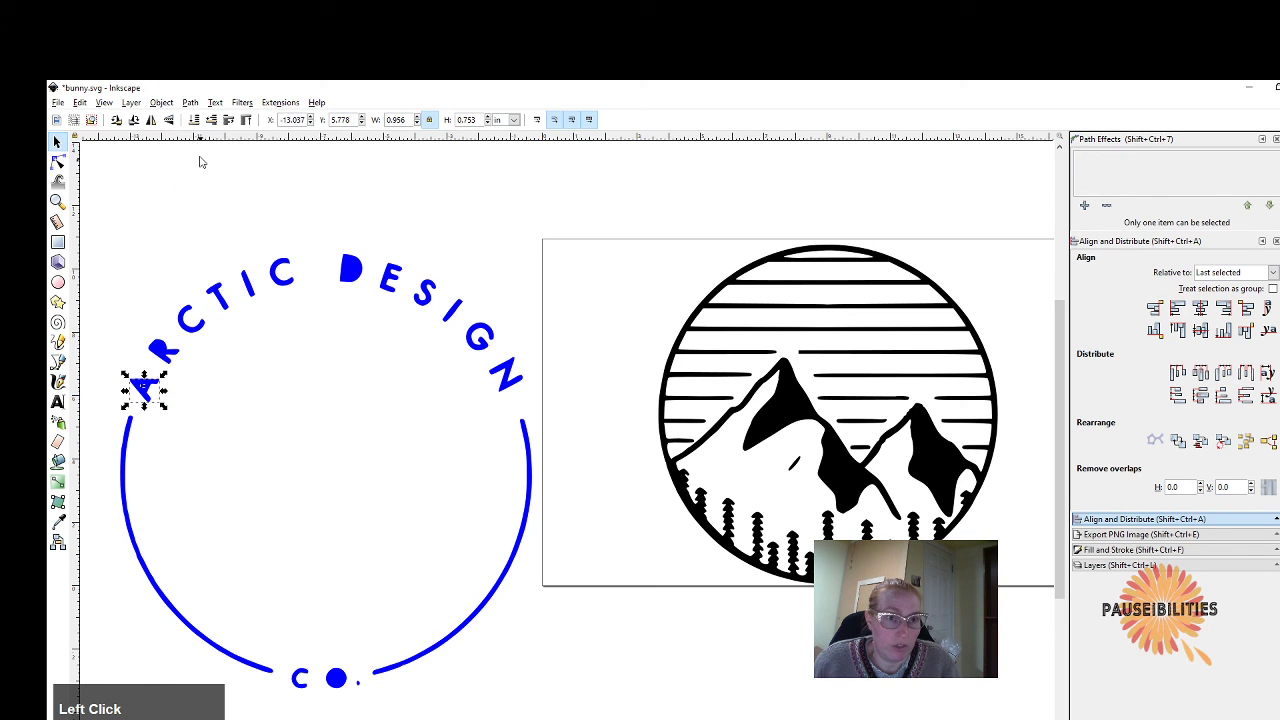
left_click(190, 104)
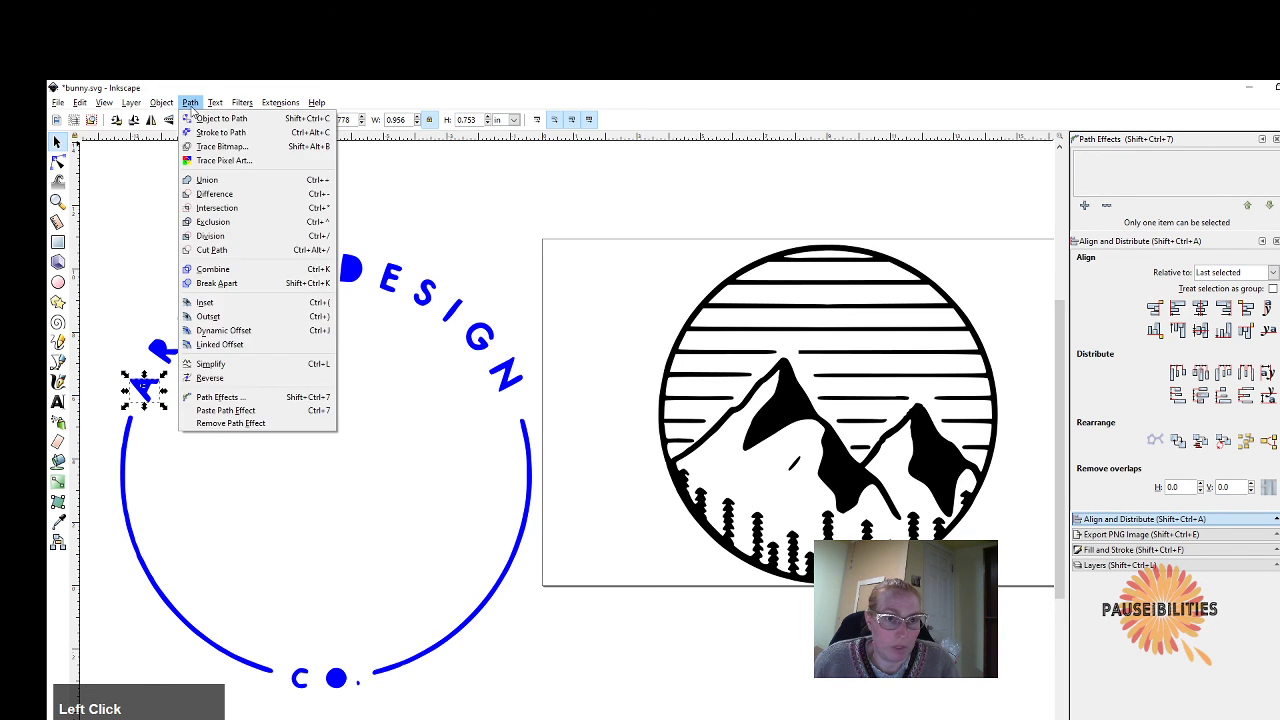
left_click(240, 271)
left_click(150, 349)
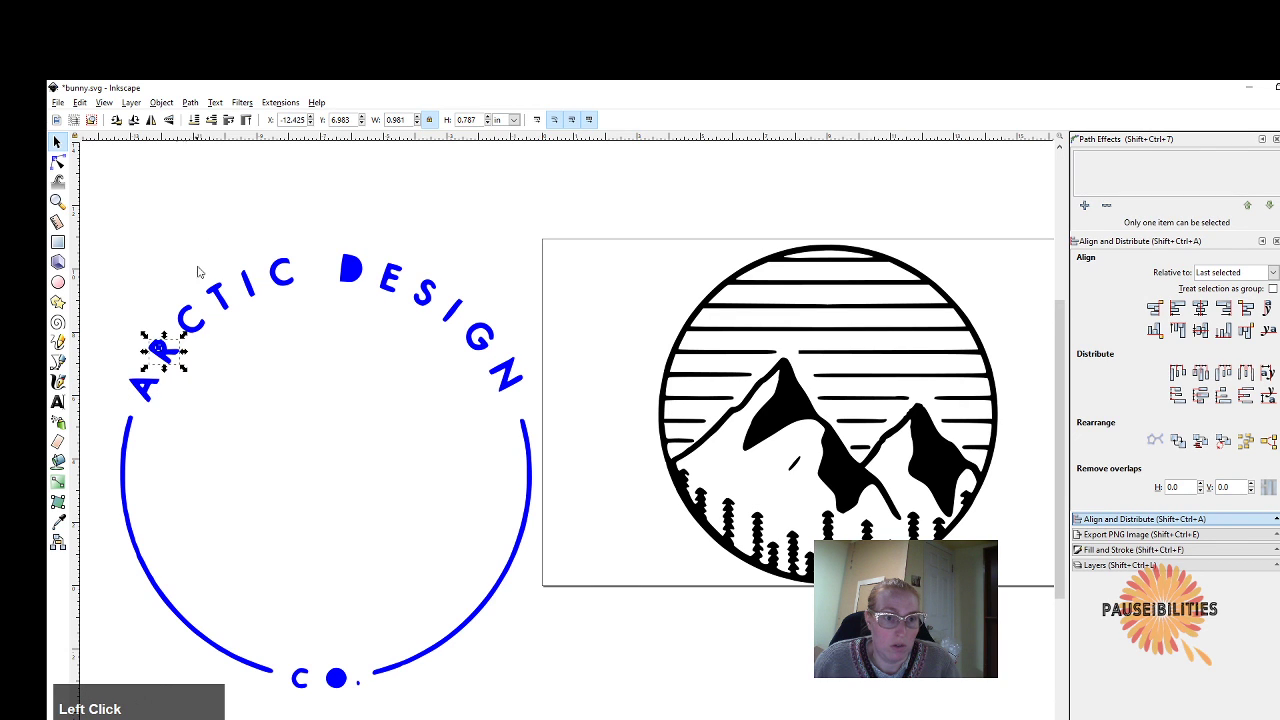
left_click(193, 104)
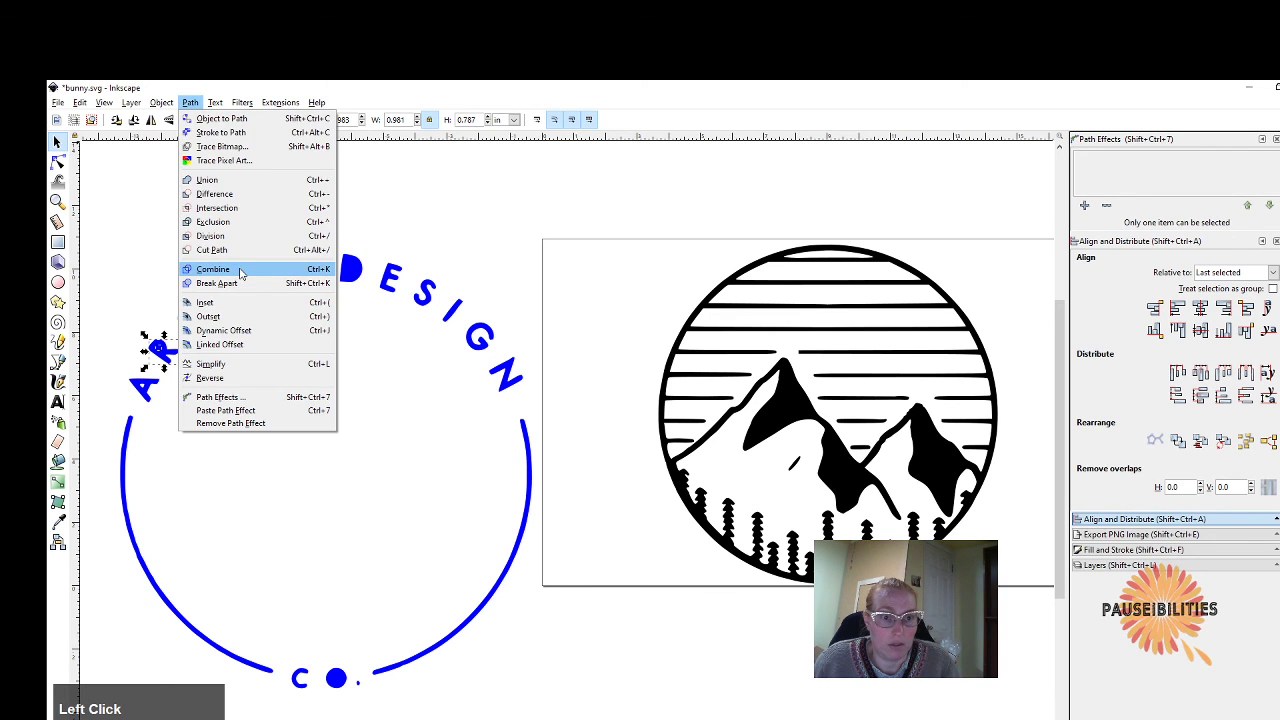
left_click(243, 272)
Combine the pieces of the D in DESIGN into one path, and likewise the pieces of the O in CO.
left_click_drag(329, 242, 378, 305)
left_click(190, 103)
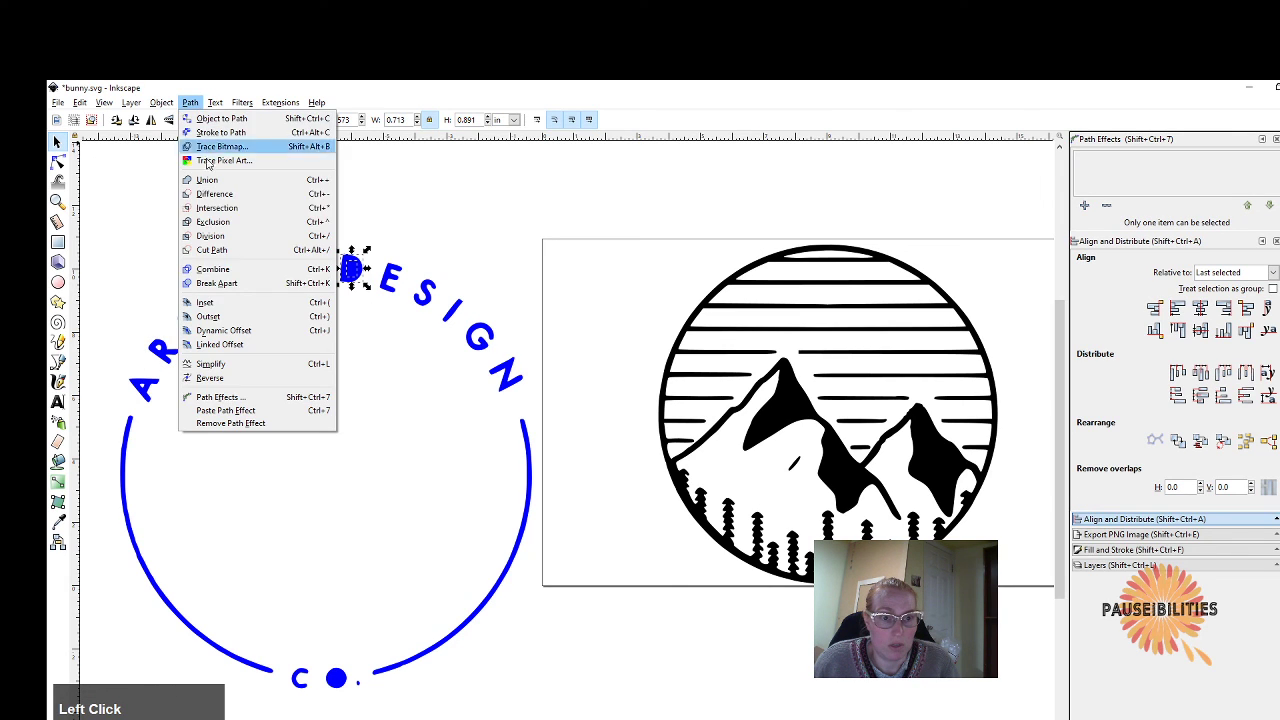
left_click(243, 275)
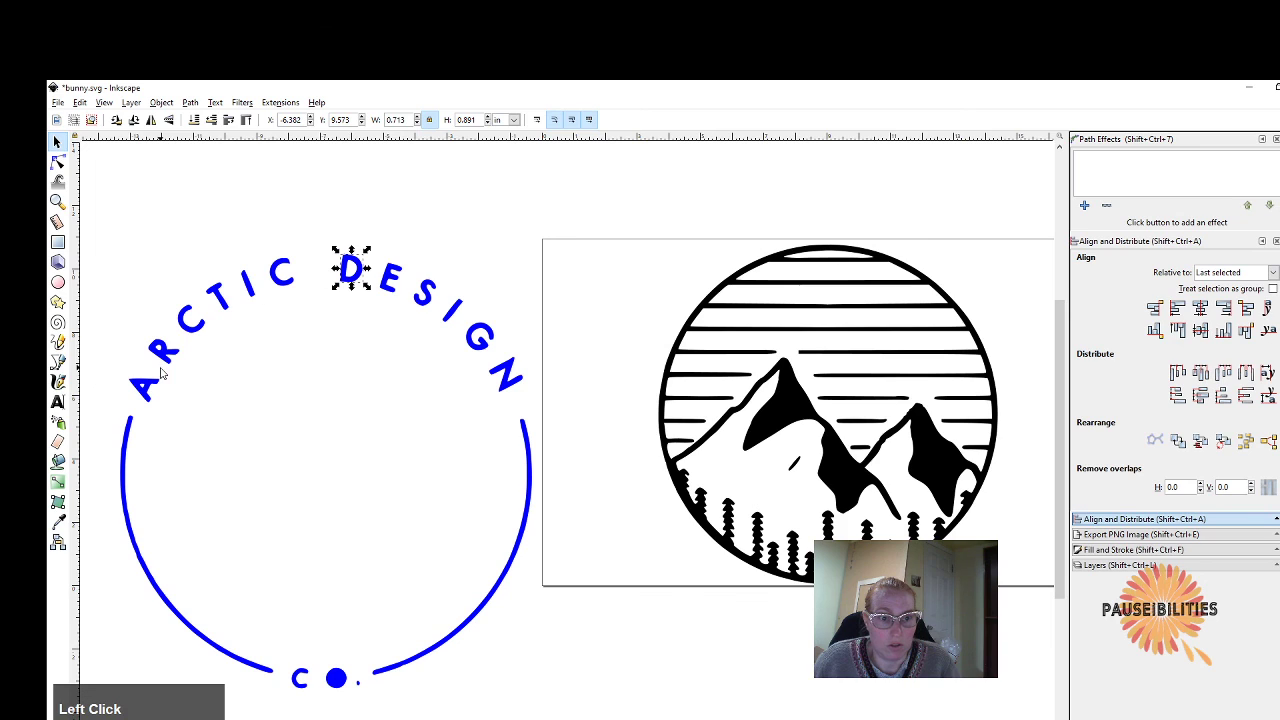
left_click_drag(317, 658, 349, 704)
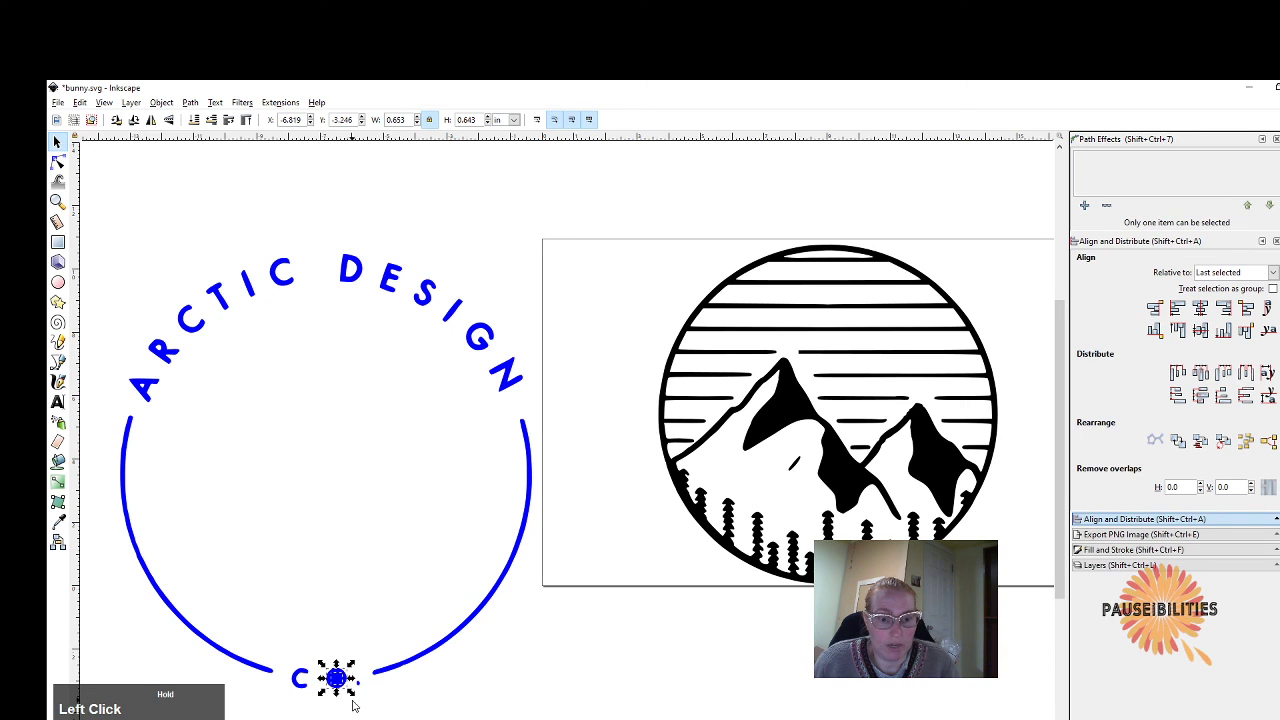
left_click(190, 103)
left_click(245, 271)
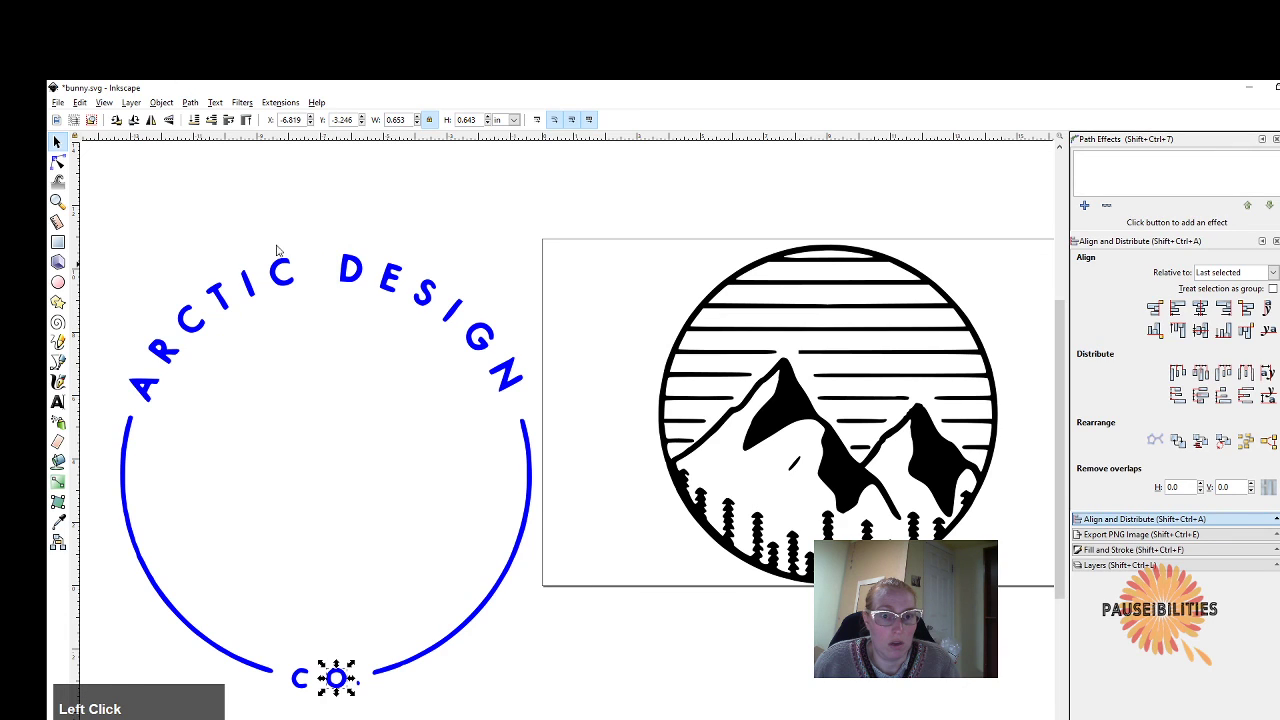
Move the letters A, R, C and T one by one from the ring into the page's upper-left corner.
left_click(150, 392)
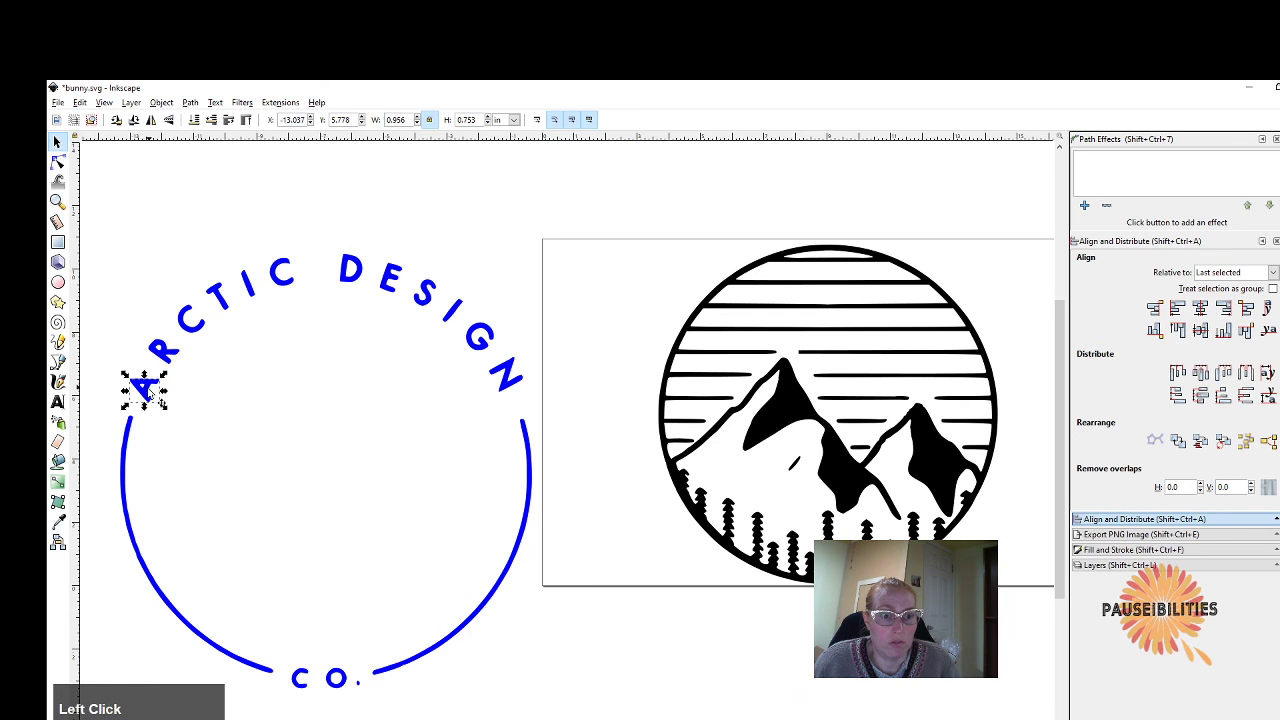
left_click_drag(147, 393, 571, 265)
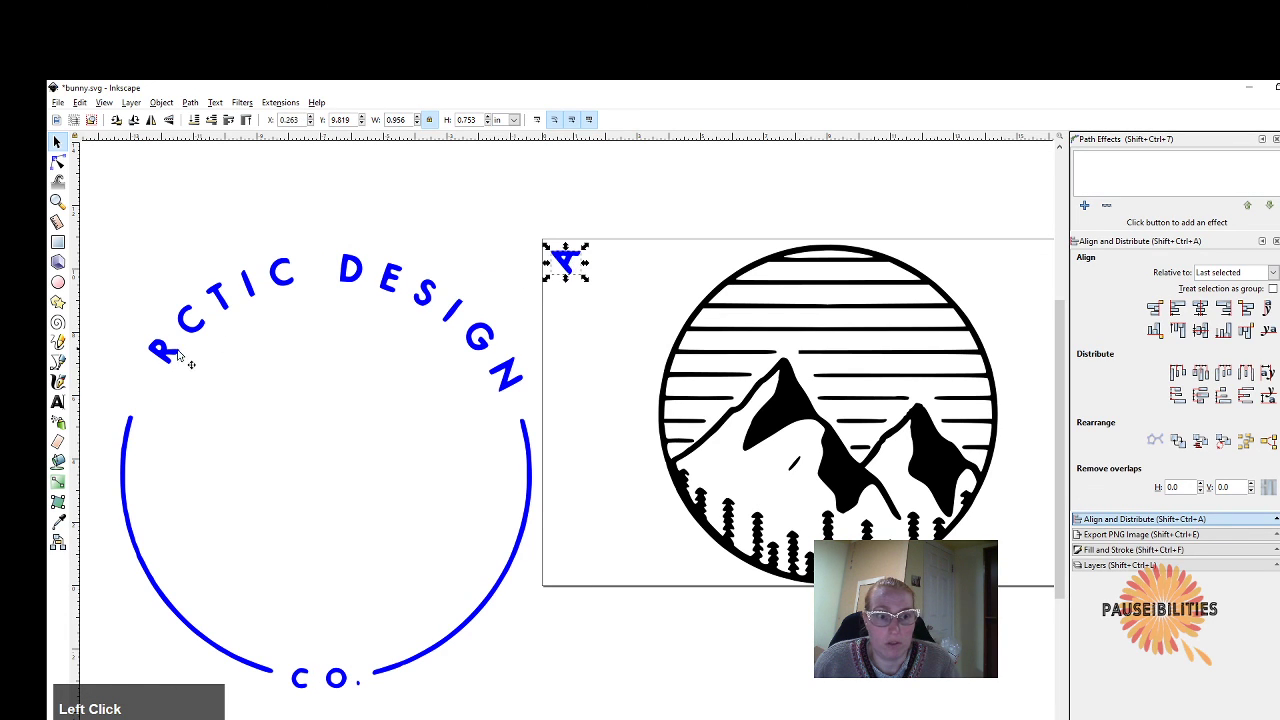
left_click(131, 334)
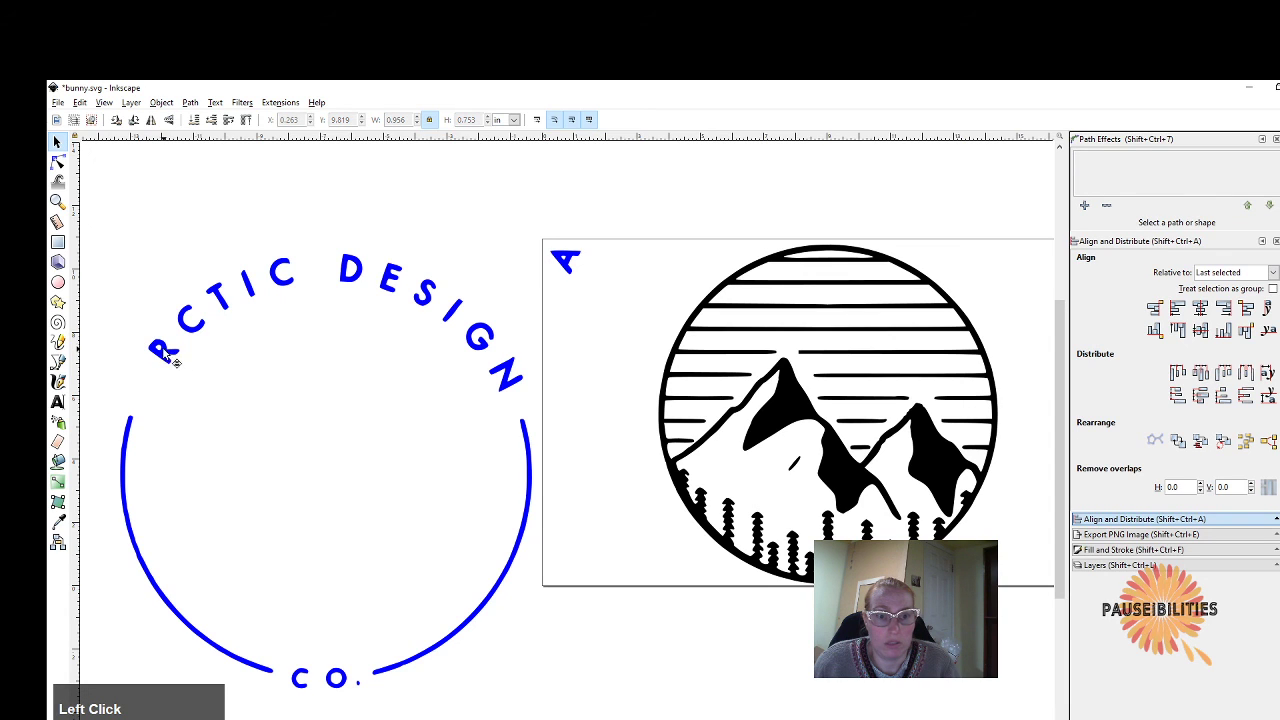
left_click_drag(168, 356, 624, 270)
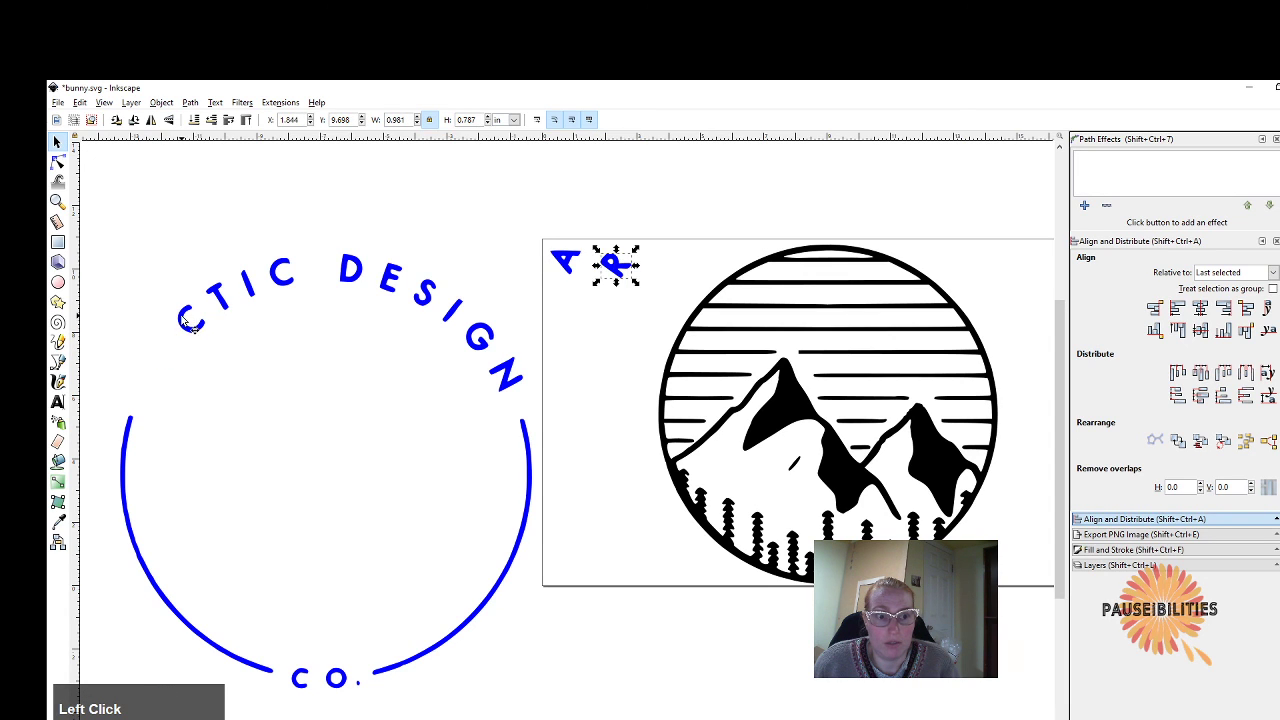
left_click_drag(190, 326, 569, 297)
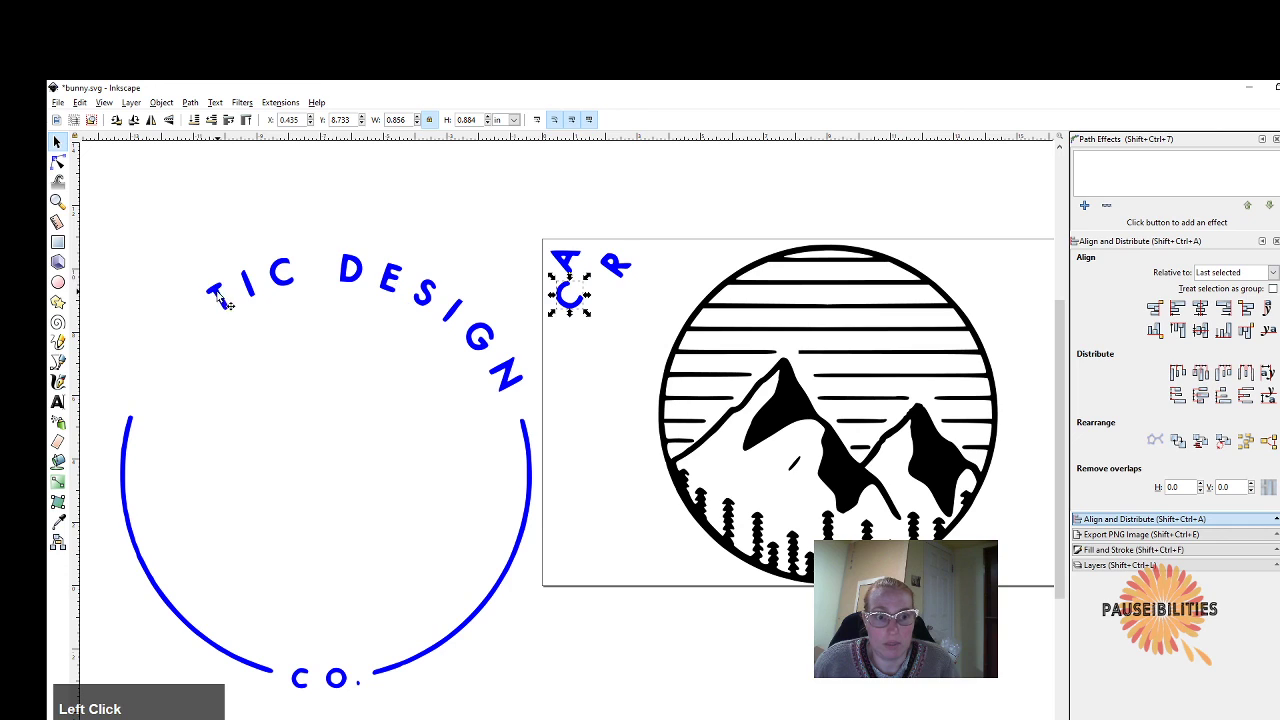
left_click_drag(226, 304, 594, 284)
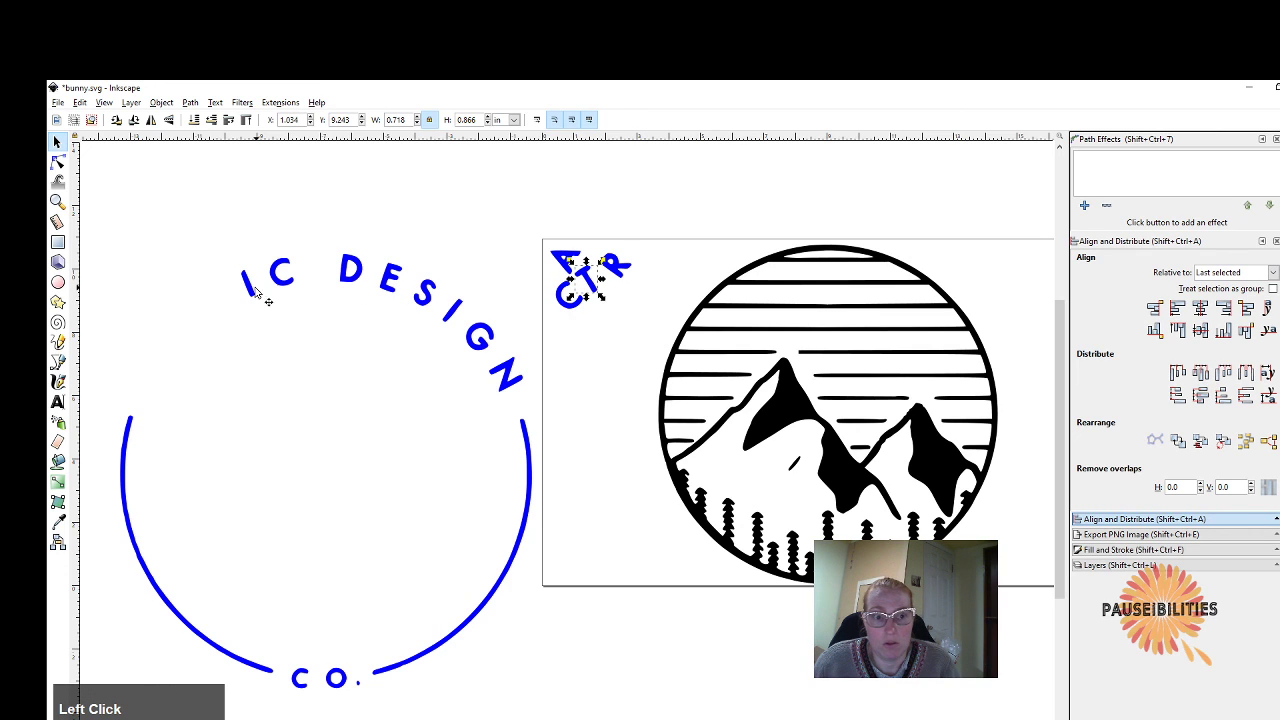
Place the I and last C of ARCTIC beside the R on the page, and the D of DESIGN below the R.
left_click_drag(256, 289, 650, 268)
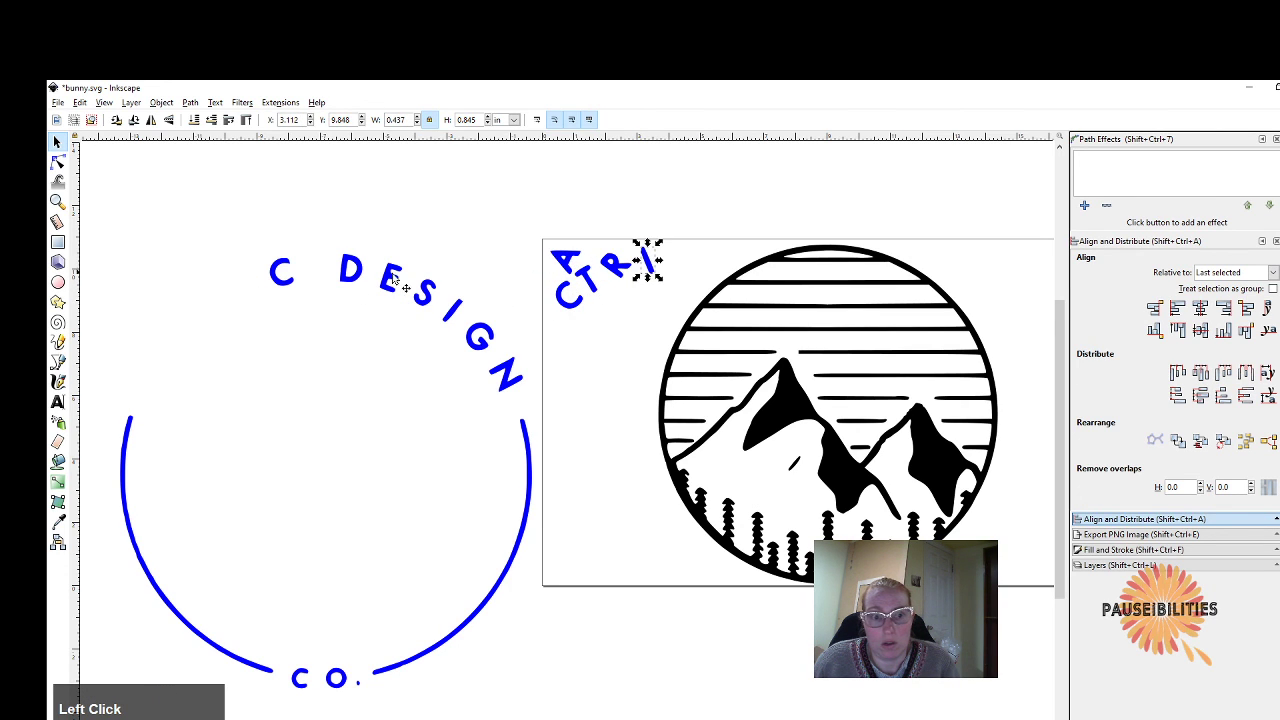
left_click_drag(282, 274, 676, 284)
left_click(664, 271)
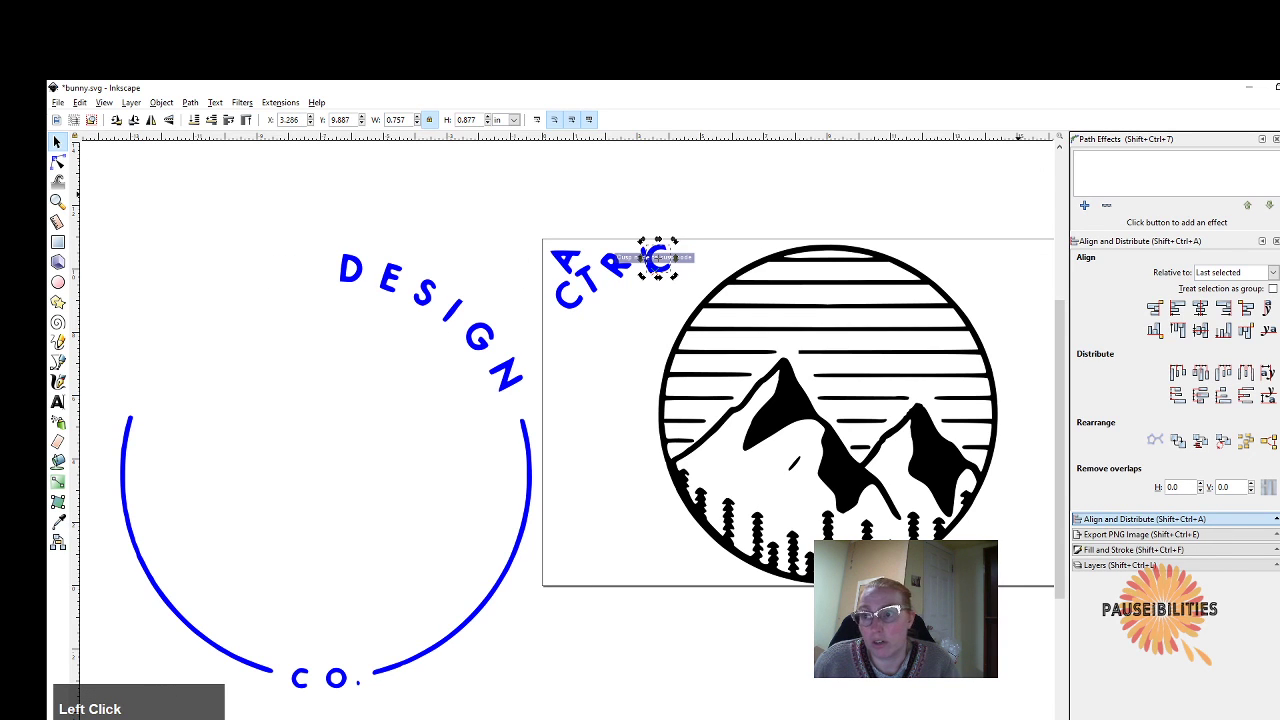
left_click(633, 362)
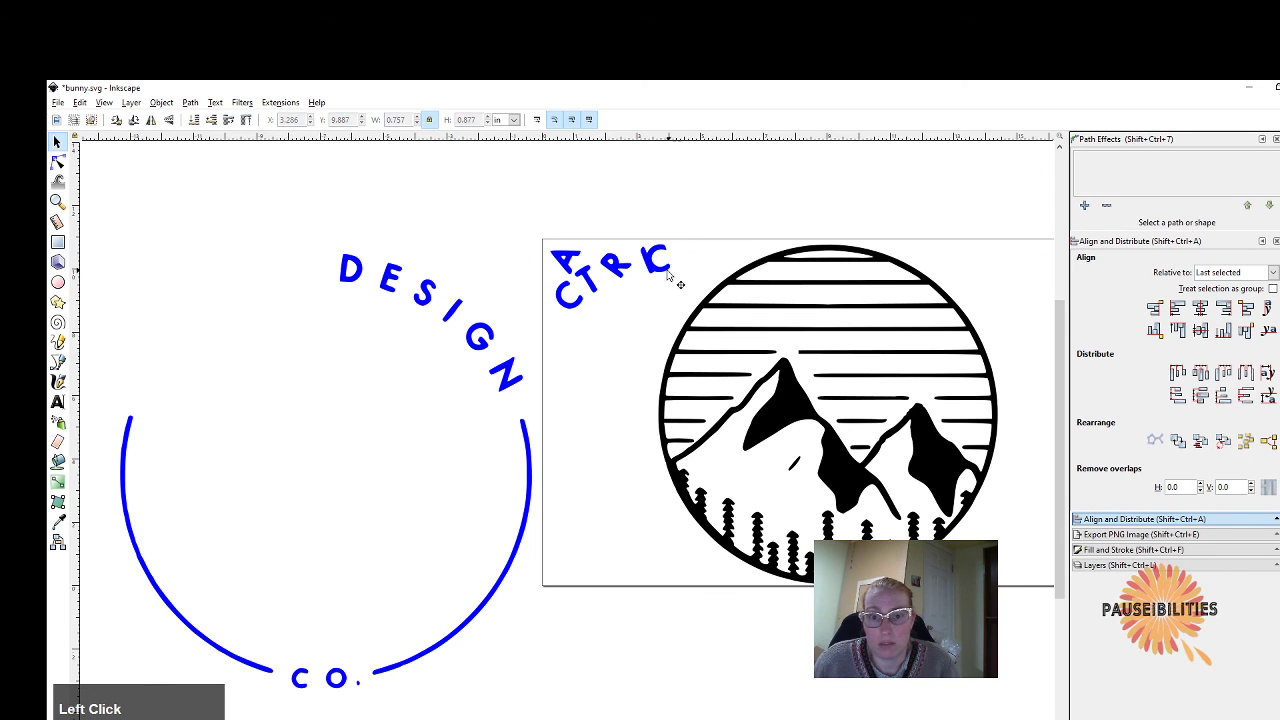
left_click(668, 270)
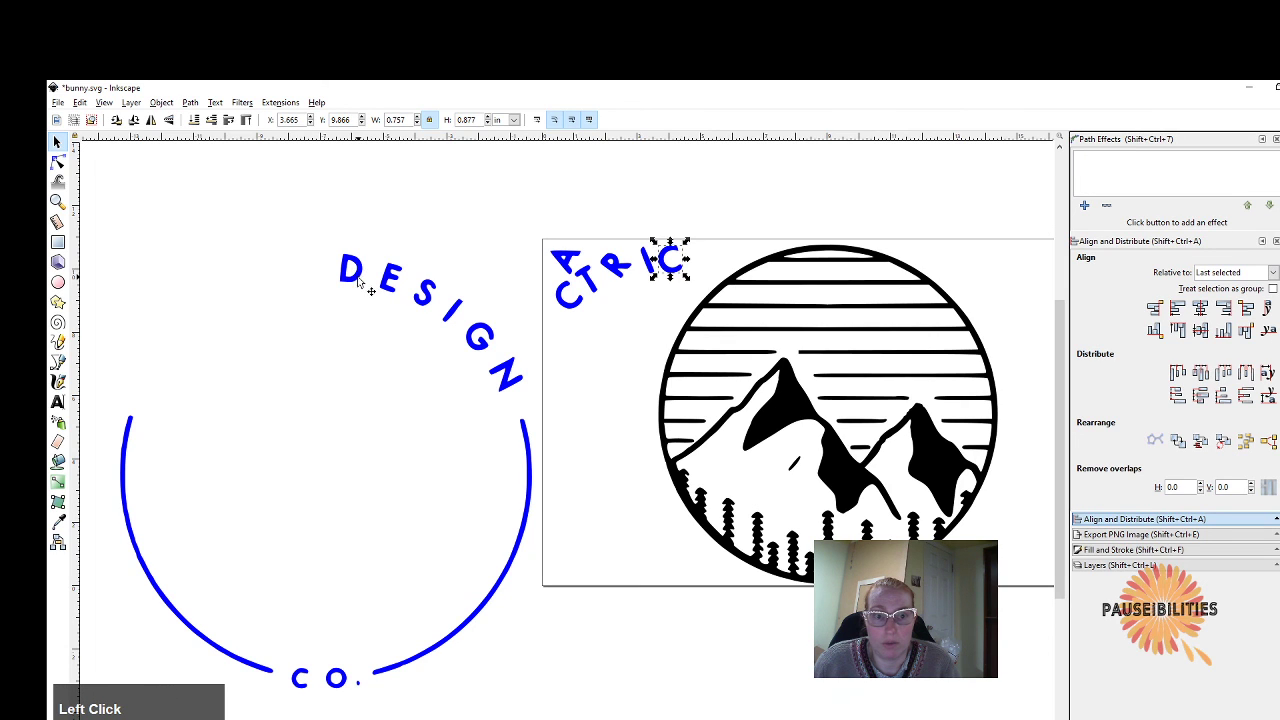
left_click_drag(358, 282, 623, 309)
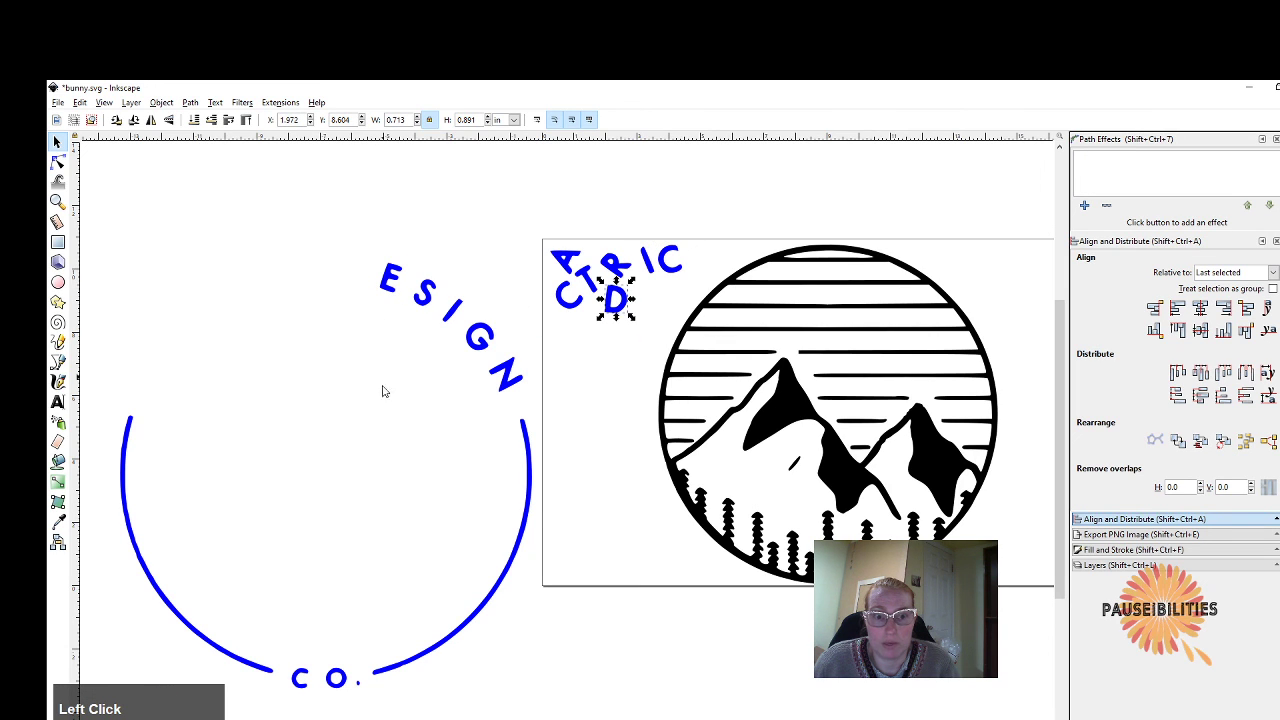
Move the ring's left arc onto the page and rotate it to follow the mountain circle's left edge closely.
left_click_drag(121, 493, 611, 395)
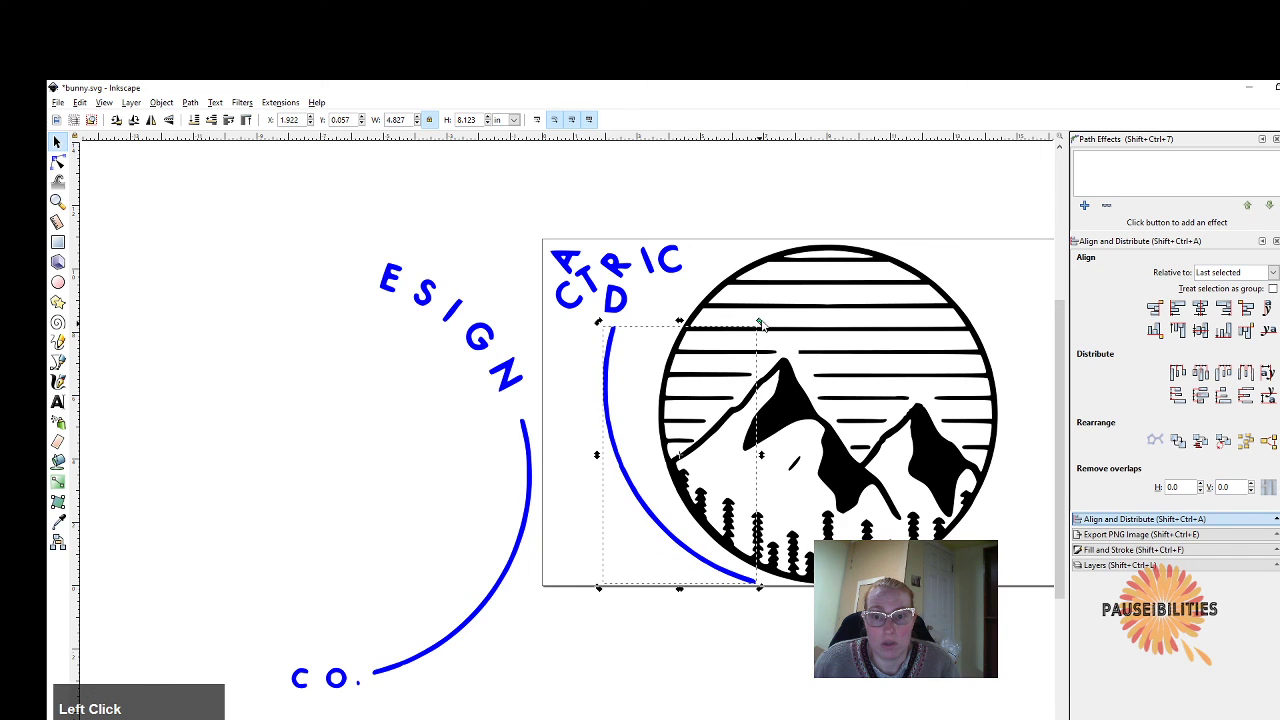
left_click_drag(760, 323, 762, 345)
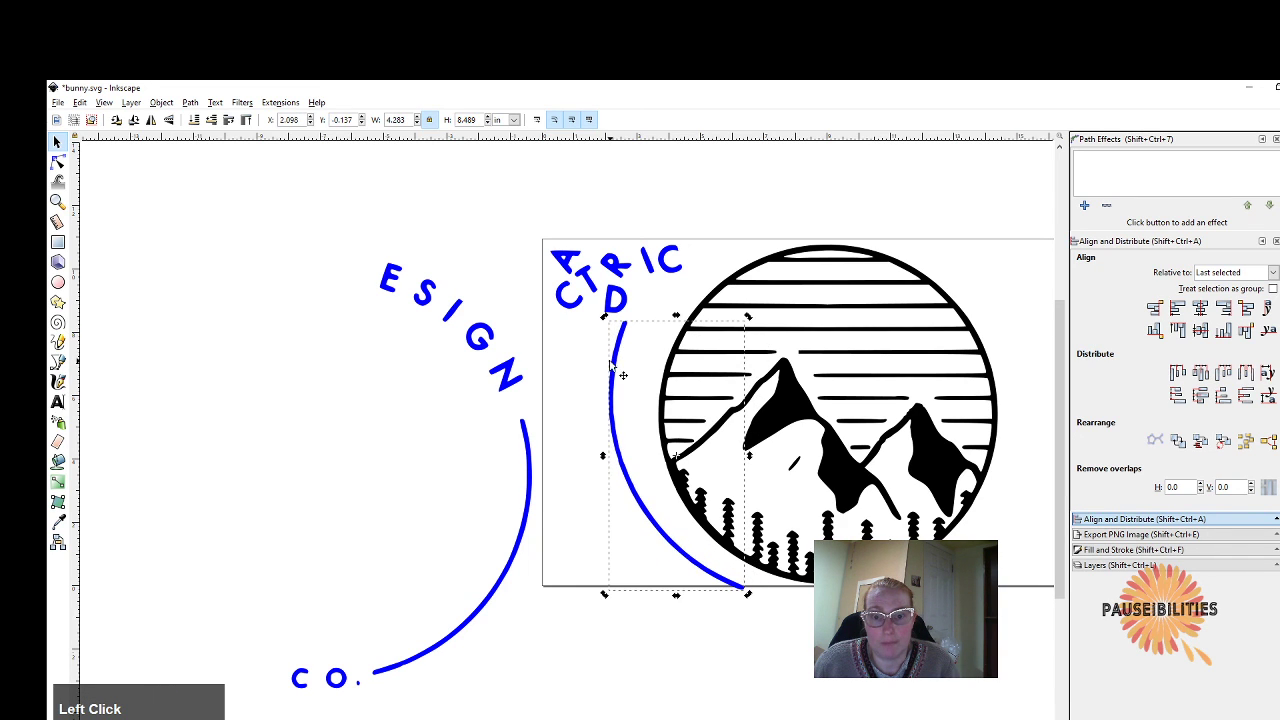
left_click_drag(611, 366, 655, 333)
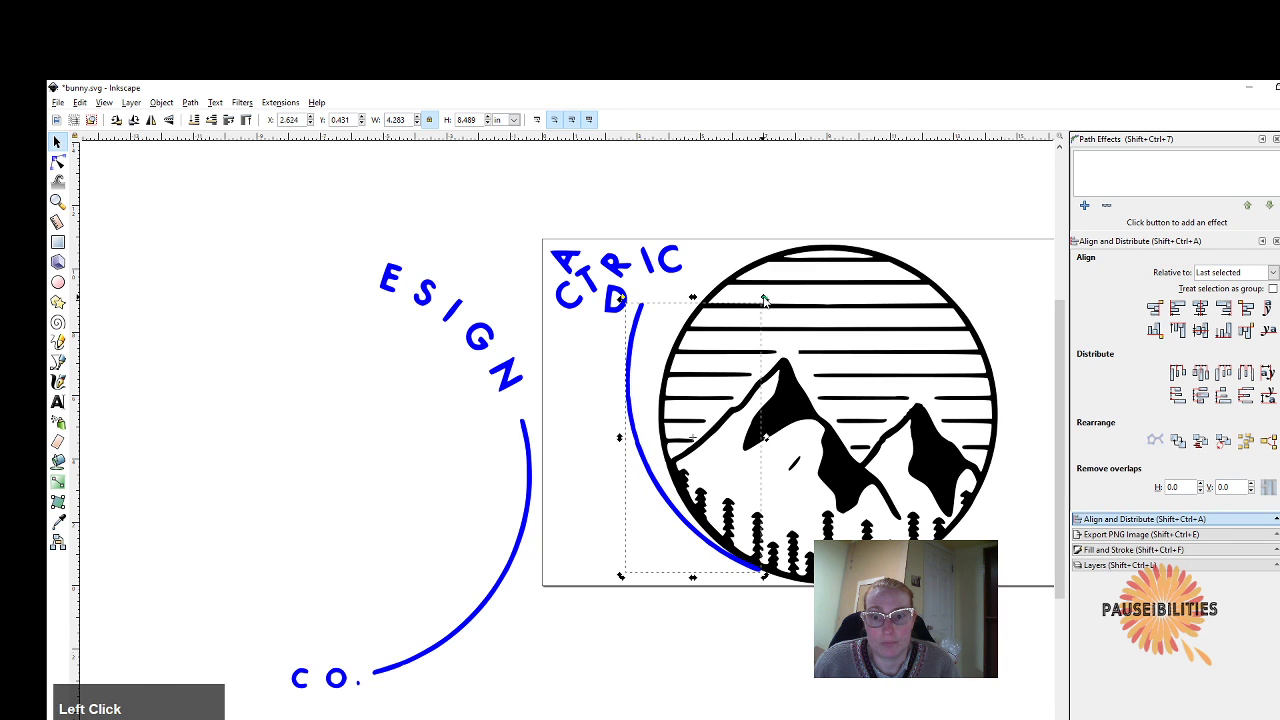
left_click_drag(764, 300, 785, 325)
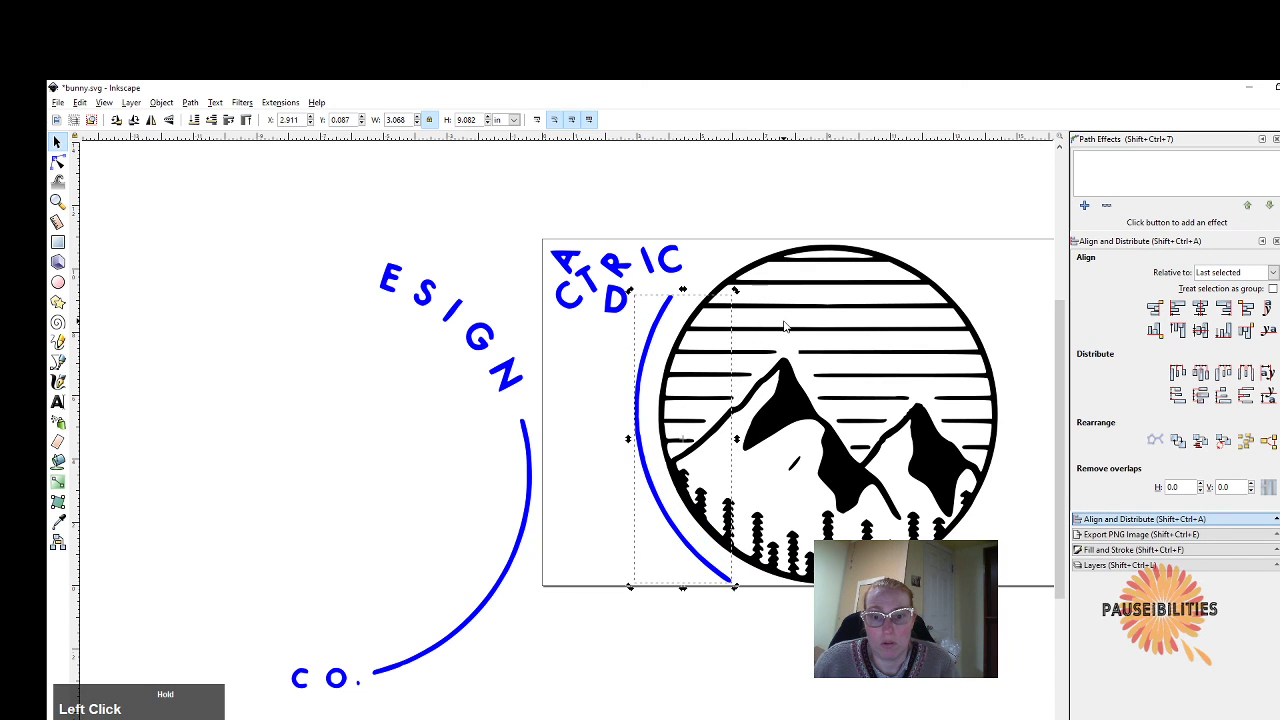
left_click_drag(654, 352, 653, 342)
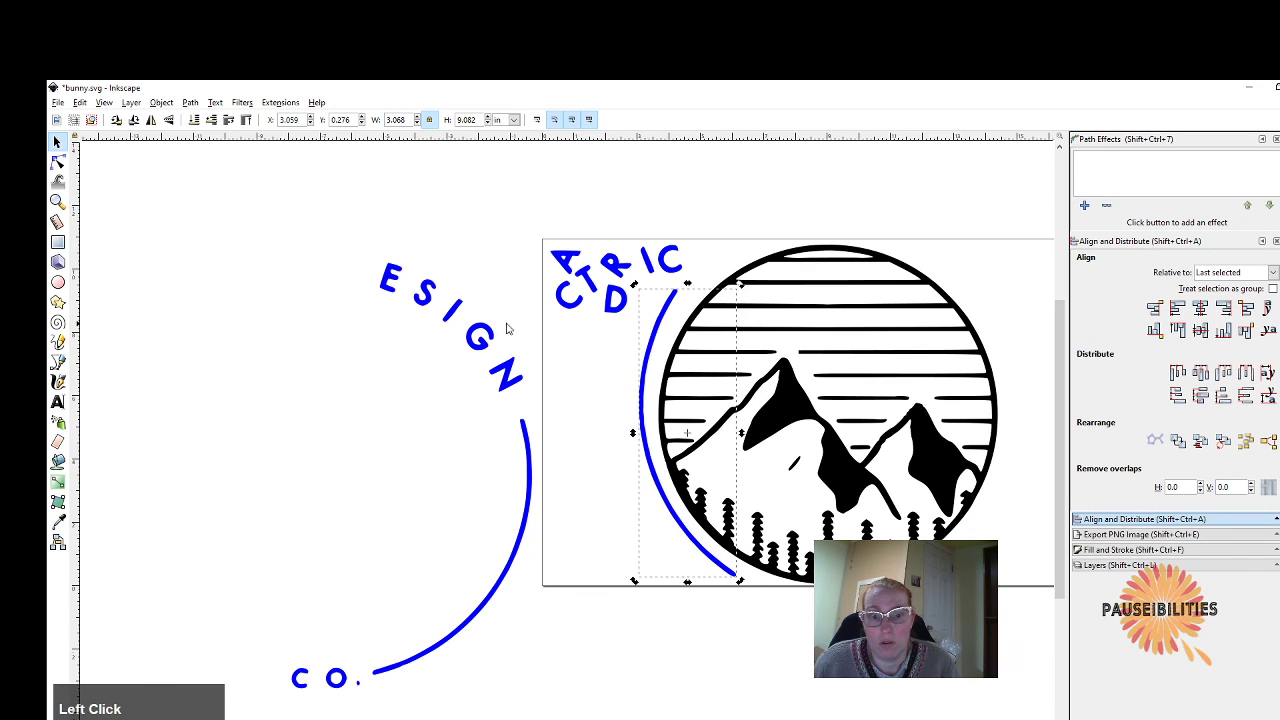
Move the ring's right arc to the right of the mountain circle and rotate it to follow the circle's curve.
left_click(474, 428)
left_click_drag(536, 466, 1006, 358)
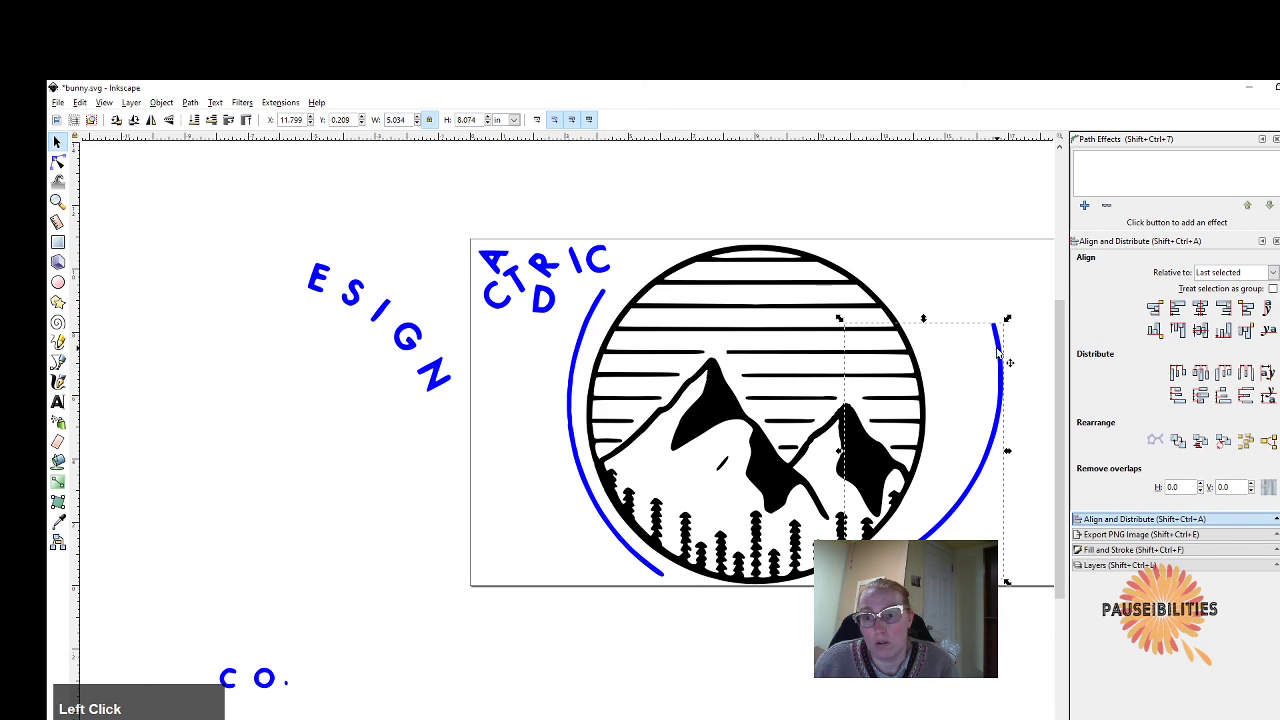
left_click(997, 352)
left_click_drag(1010, 321, 983, 291)
Move the CO. lettering below the C and D on the page, and the letters E, S, I, G and N together below it.
left_click_drag(189, 597, 345, 705)
left_click_drag(272, 676, 549, 321)
left_click_drag(267, 250, 482, 446)
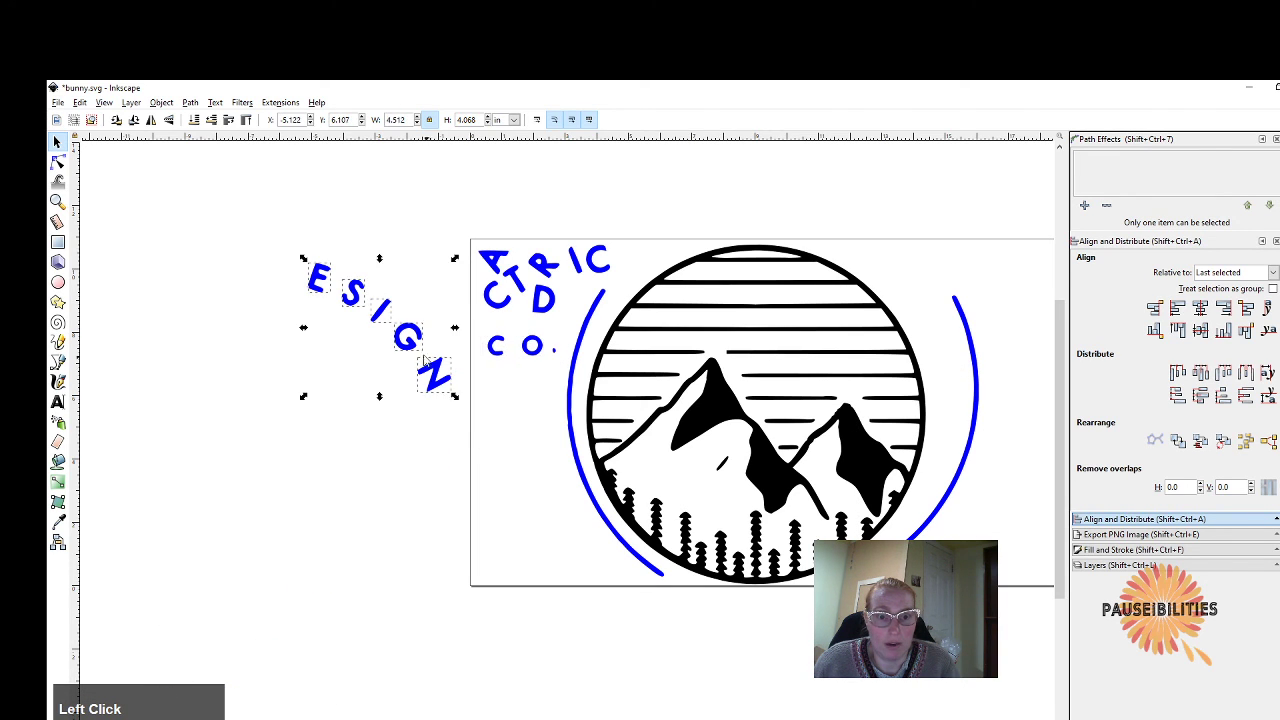
left_click_drag(405, 342, 560, 505)
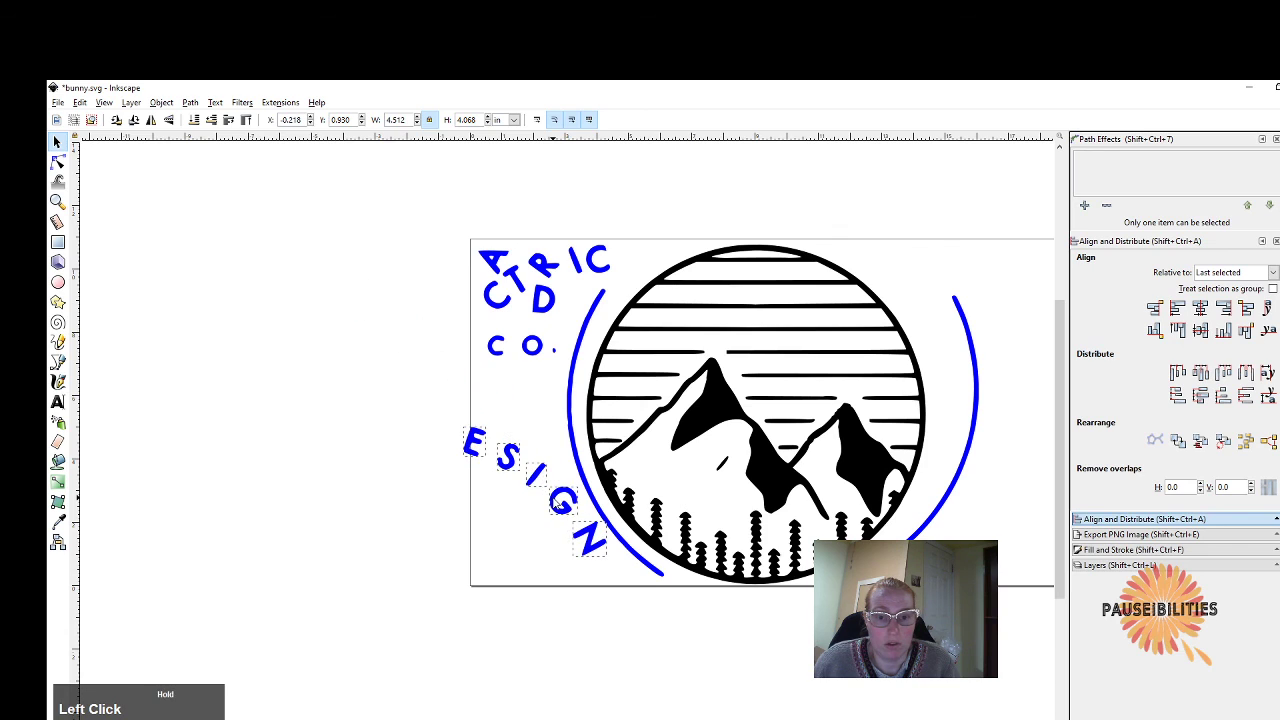
Place the letters E, S, I, G and N one by one in a compact stack below CO., beside the left arc.
left_click(476, 447)
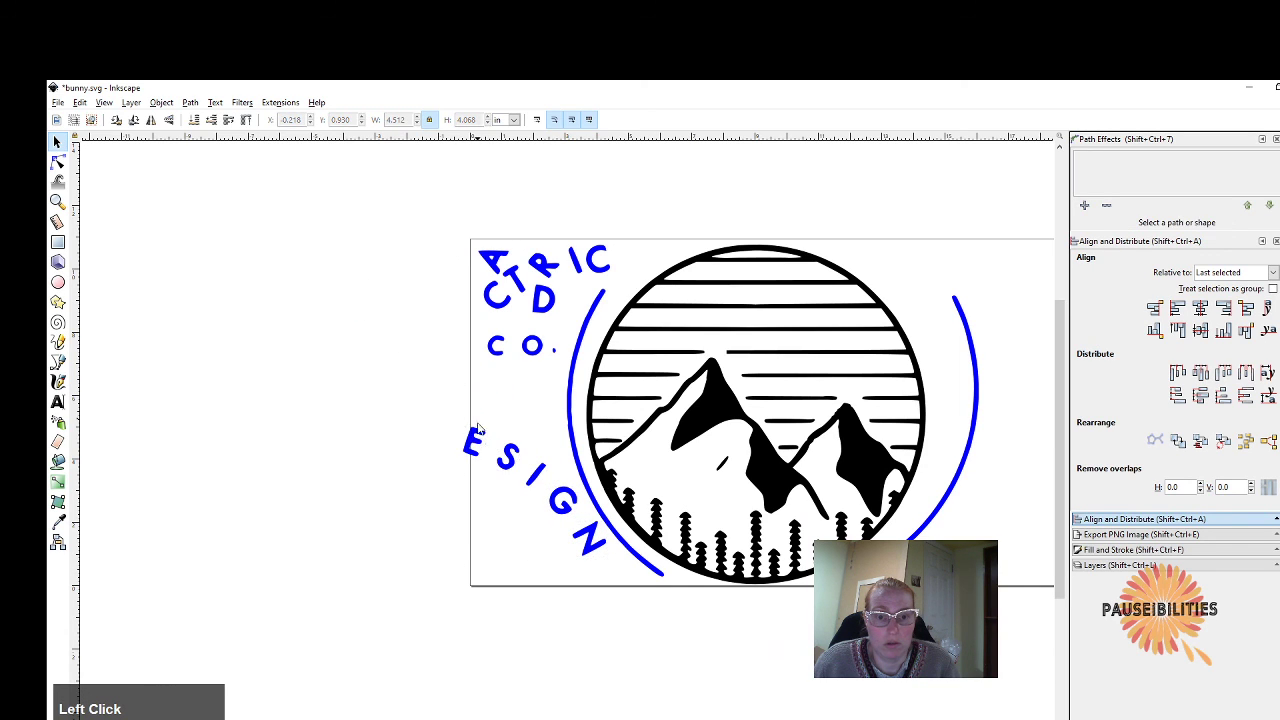
left_click_drag(476, 453, 500, 396)
left_click_drag(524, 470, 548, 428)
left_click_drag(534, 474, 492, 431)
left_click(546, 482)
left_click_drag(541, 483, 528, 451)
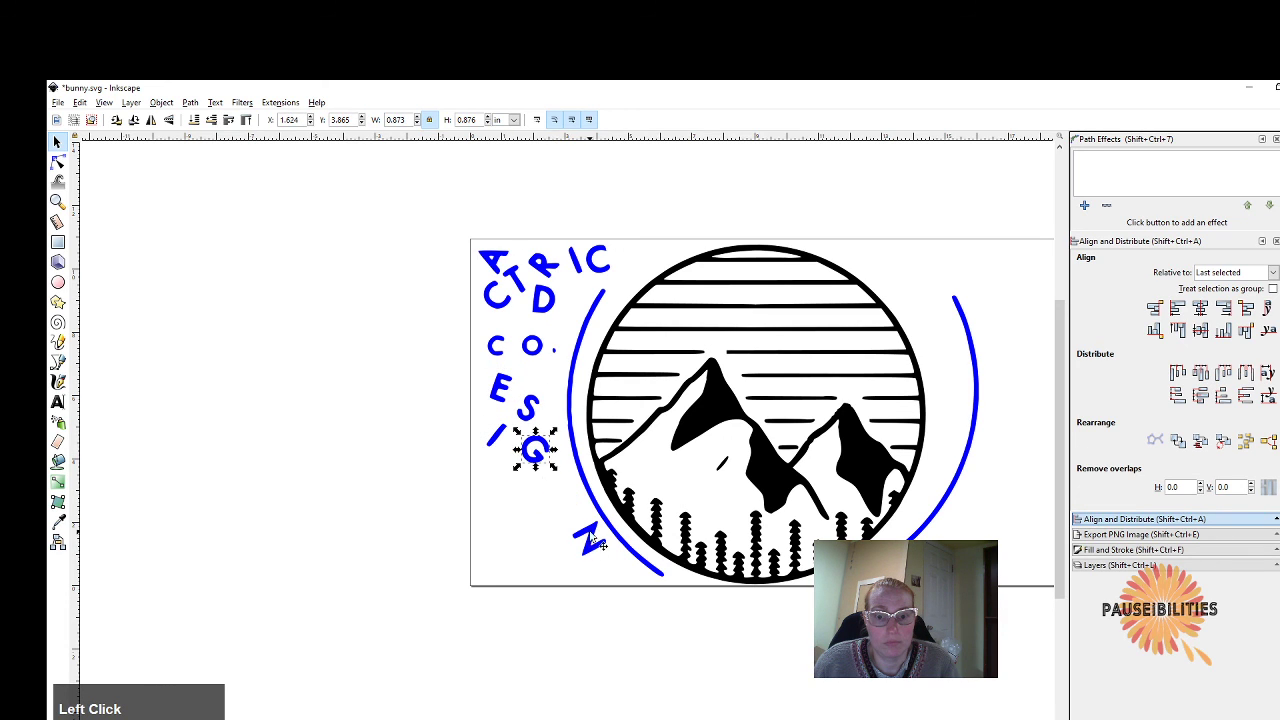
left_click_drag(593, 540, 515, 492)
left_click(583, 626)
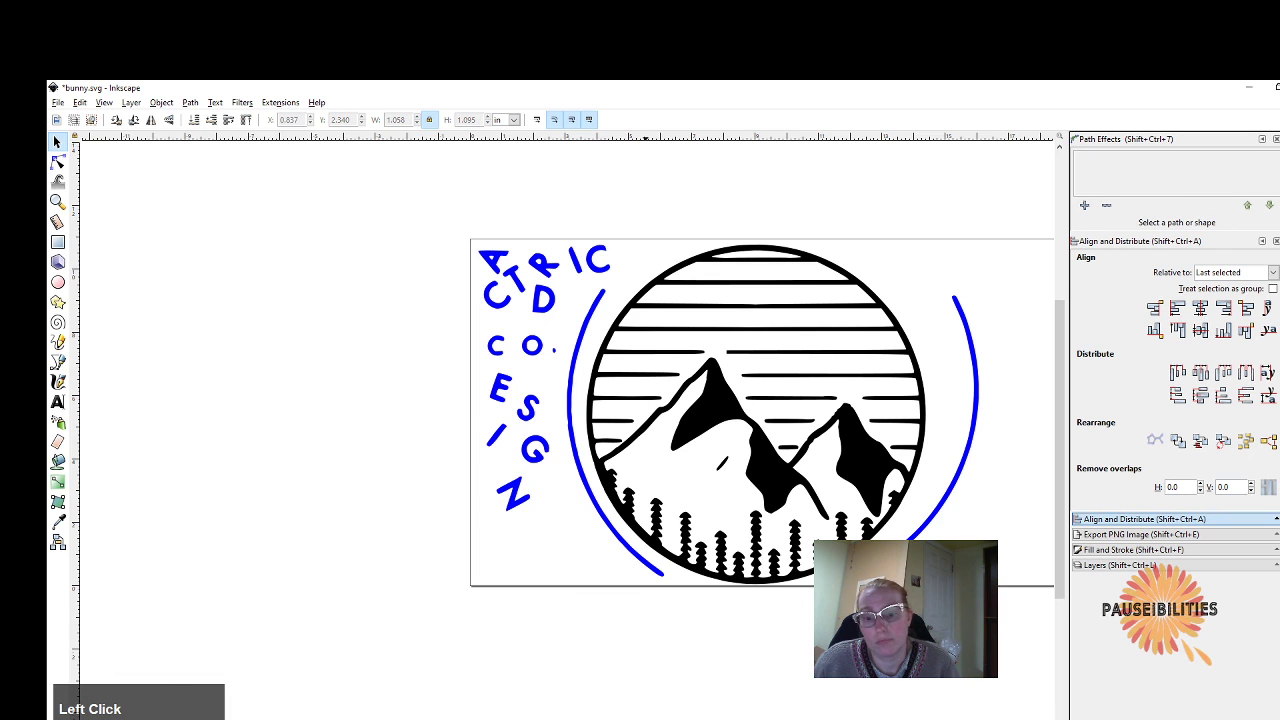
Enlarge the complete black logo to about 9.16 by 9.66 in and place it just beyond the page's right edge.
scroll(800, 443, "right", 8)
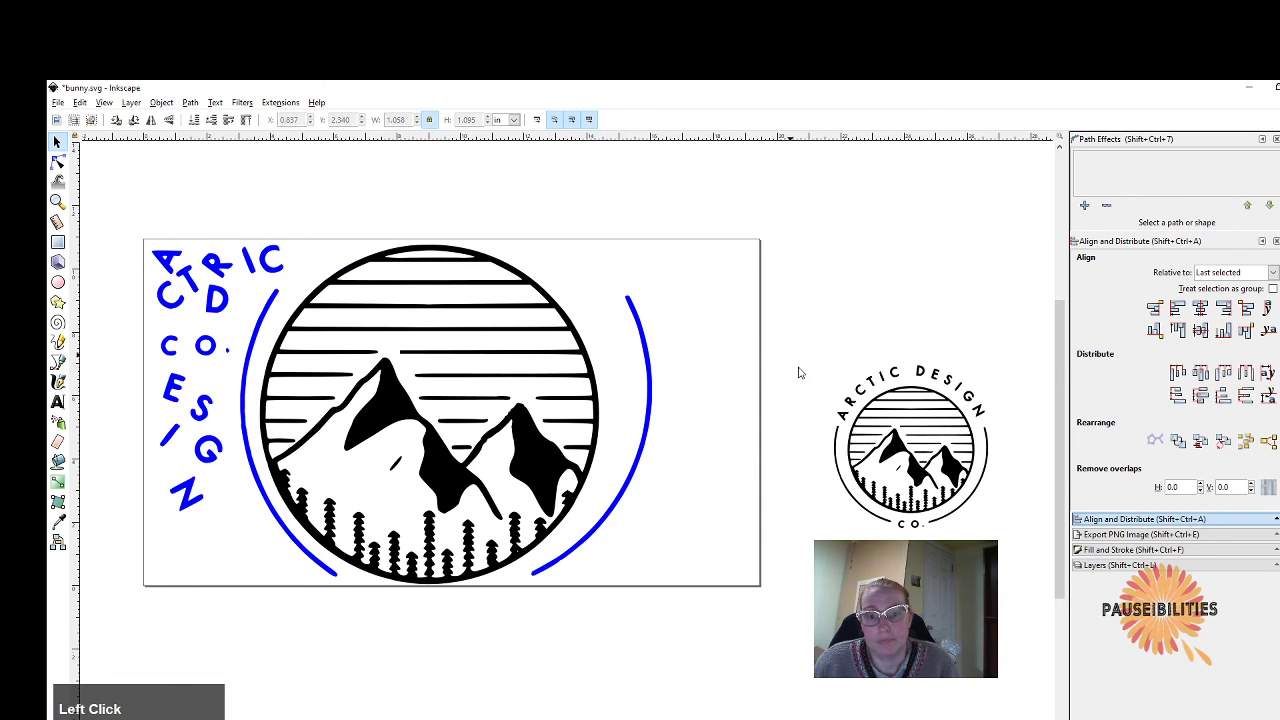
left_click_drag(818, 346, 1021, 550)
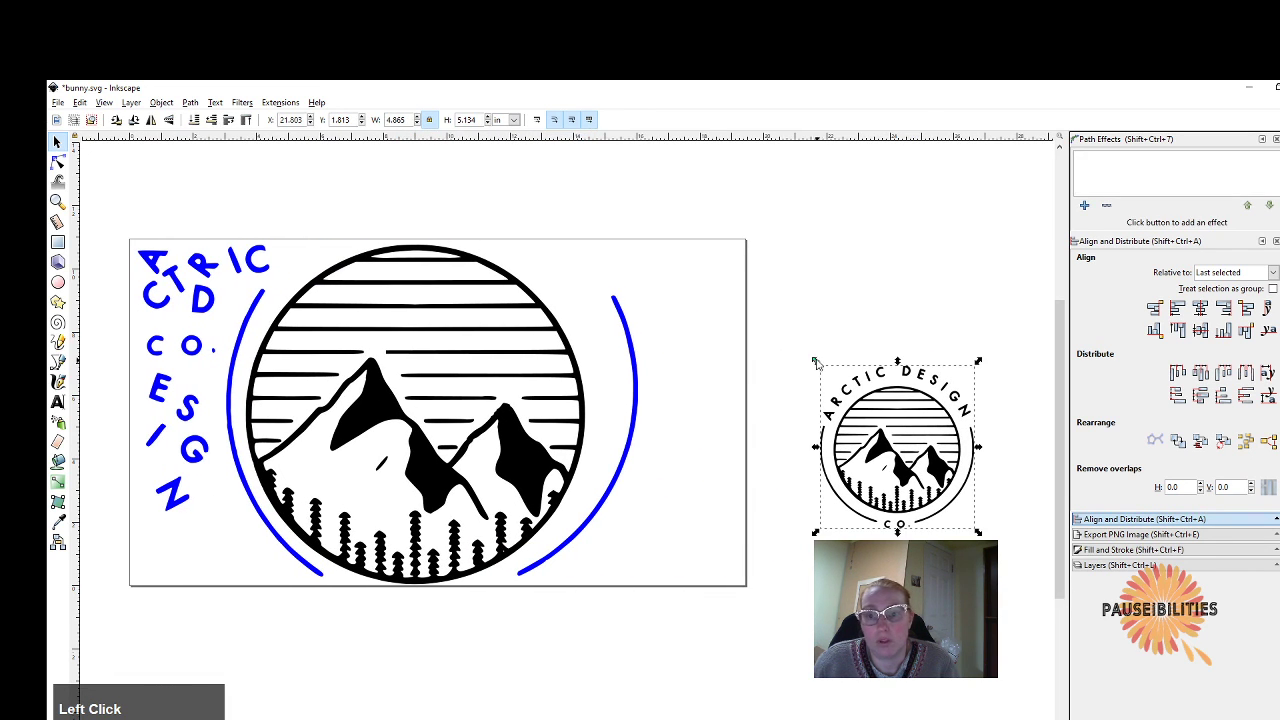
left_click_drag(815, 363, 684, 222)
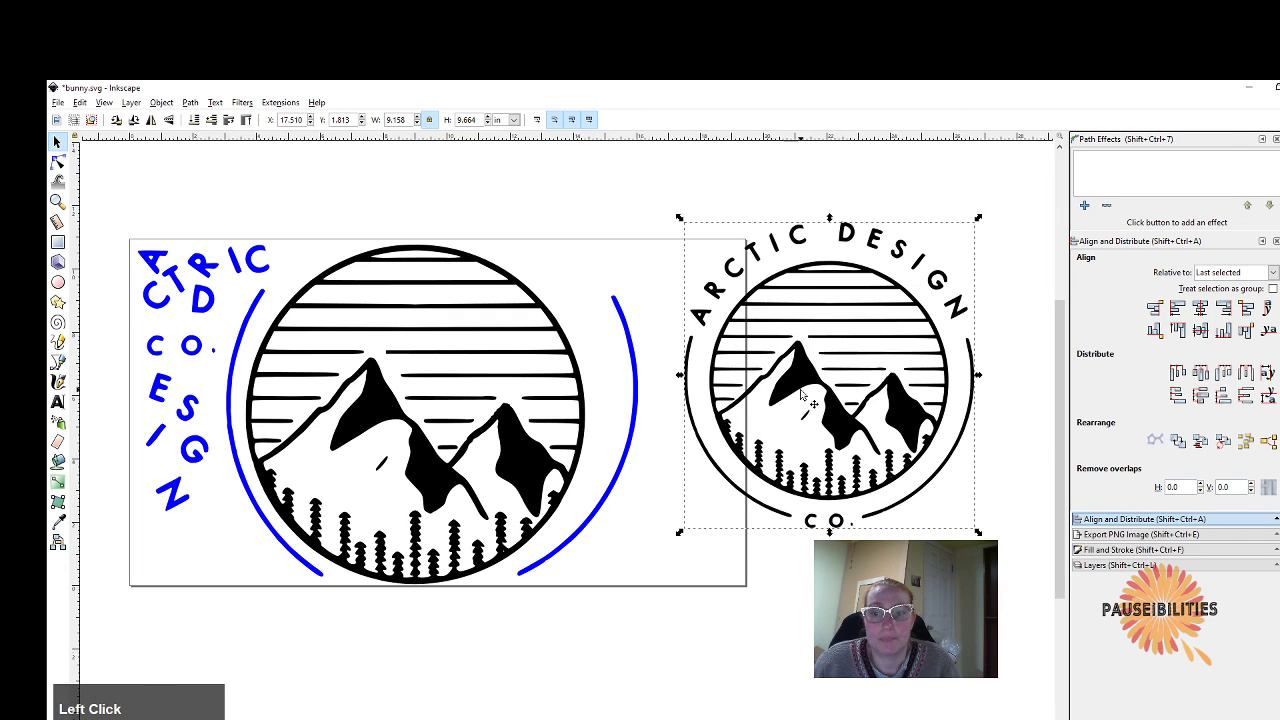
left_click_drag(881, 419, 889, 431)
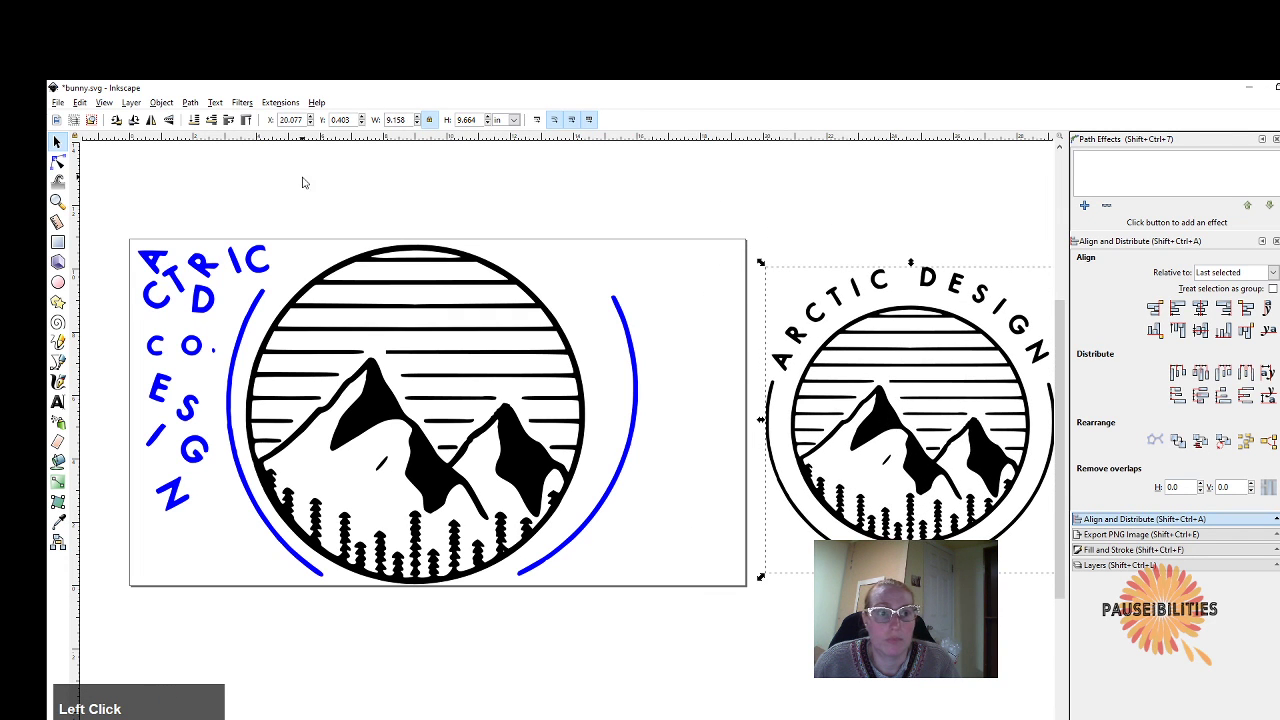